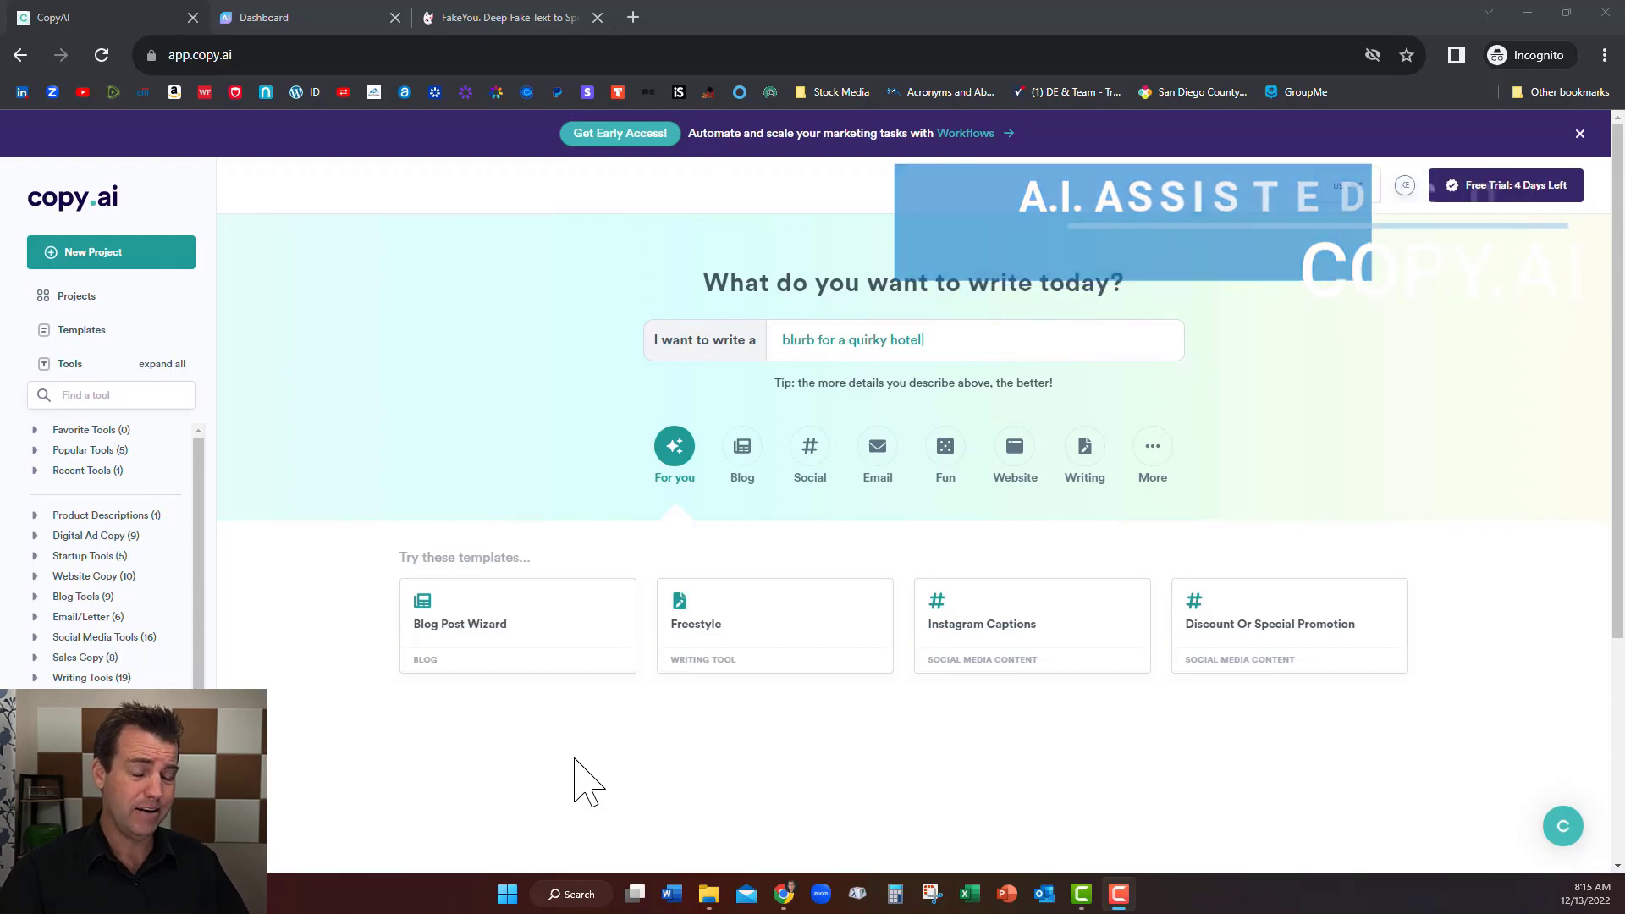
key("ctrl+a")
type("social media post about your TedX talk")
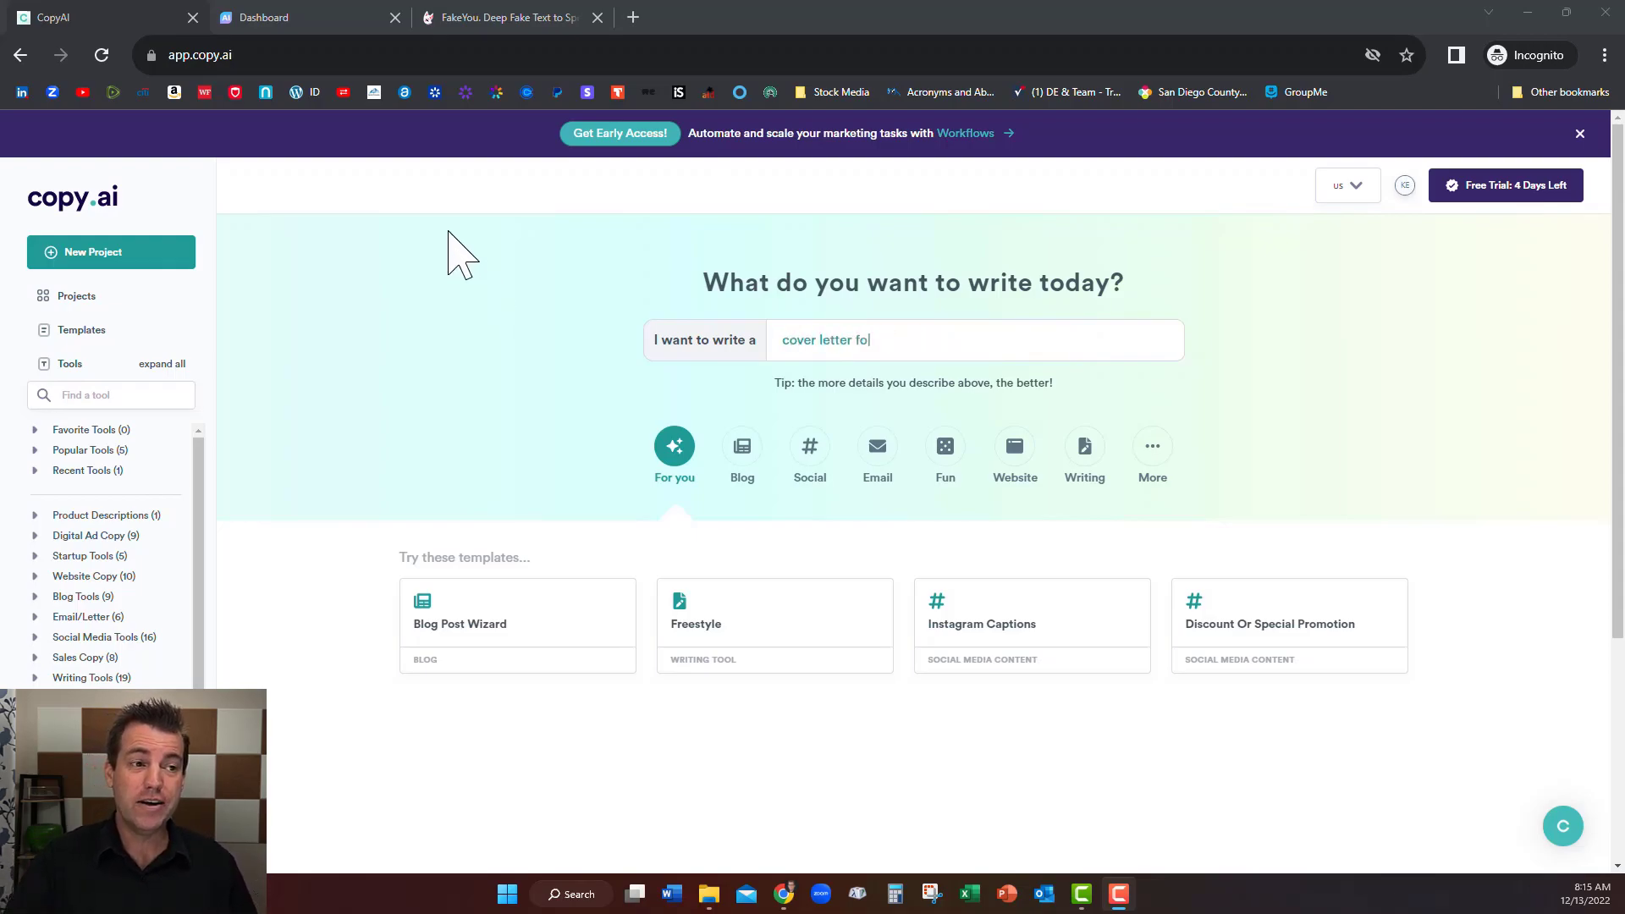
left_click(296, 24)
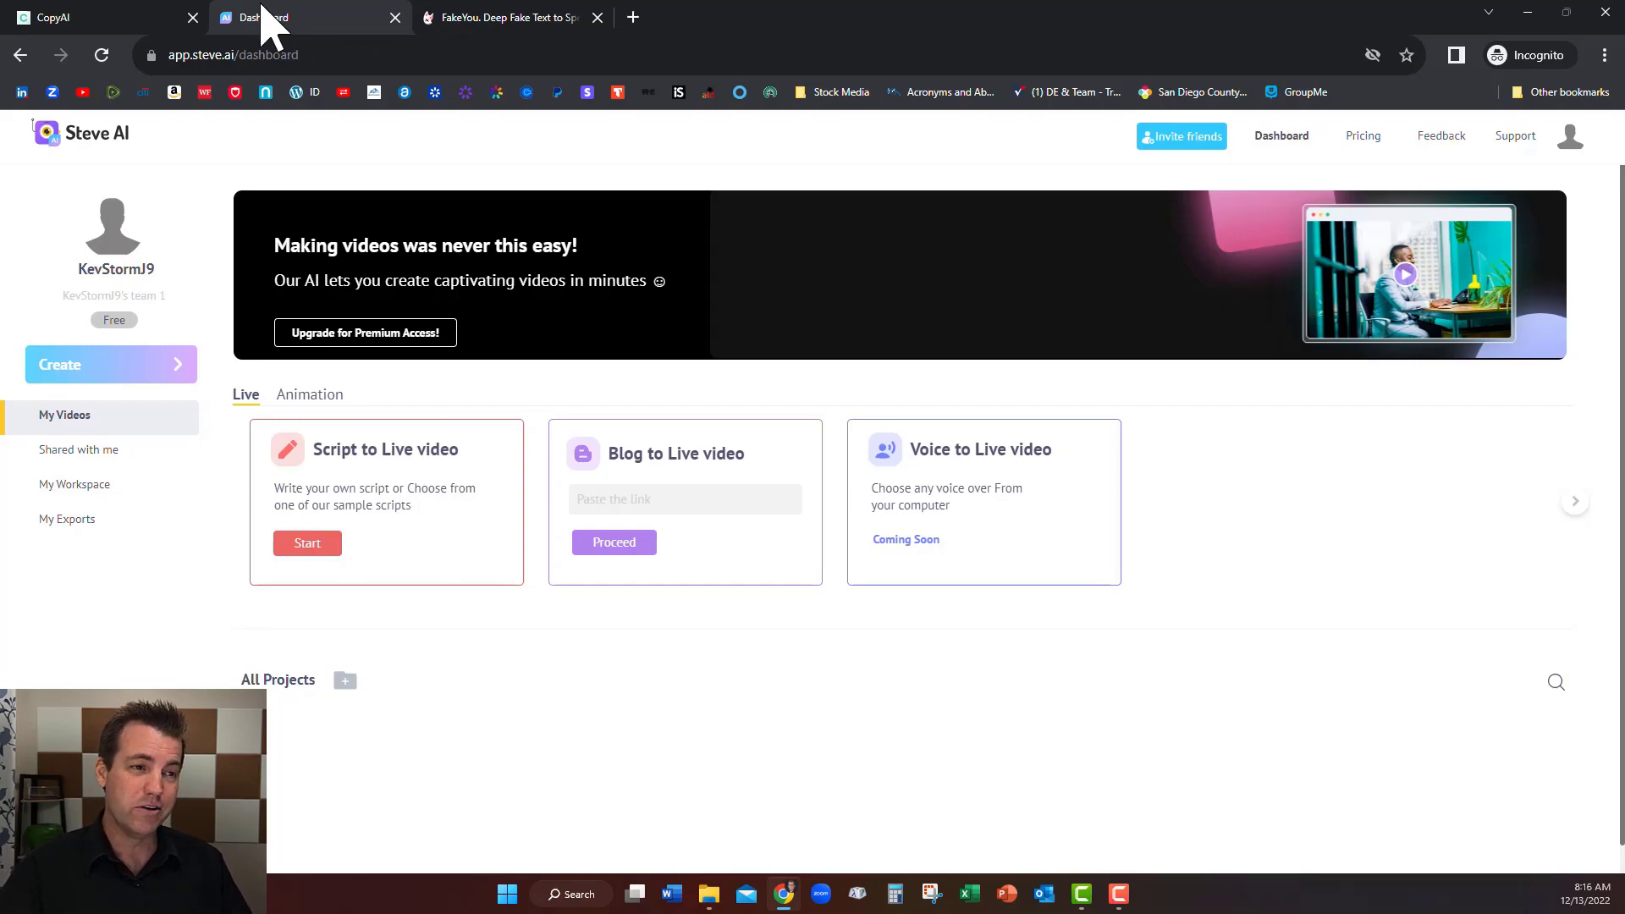
left_click(101, 17)
type("company bio for a candlemaker")
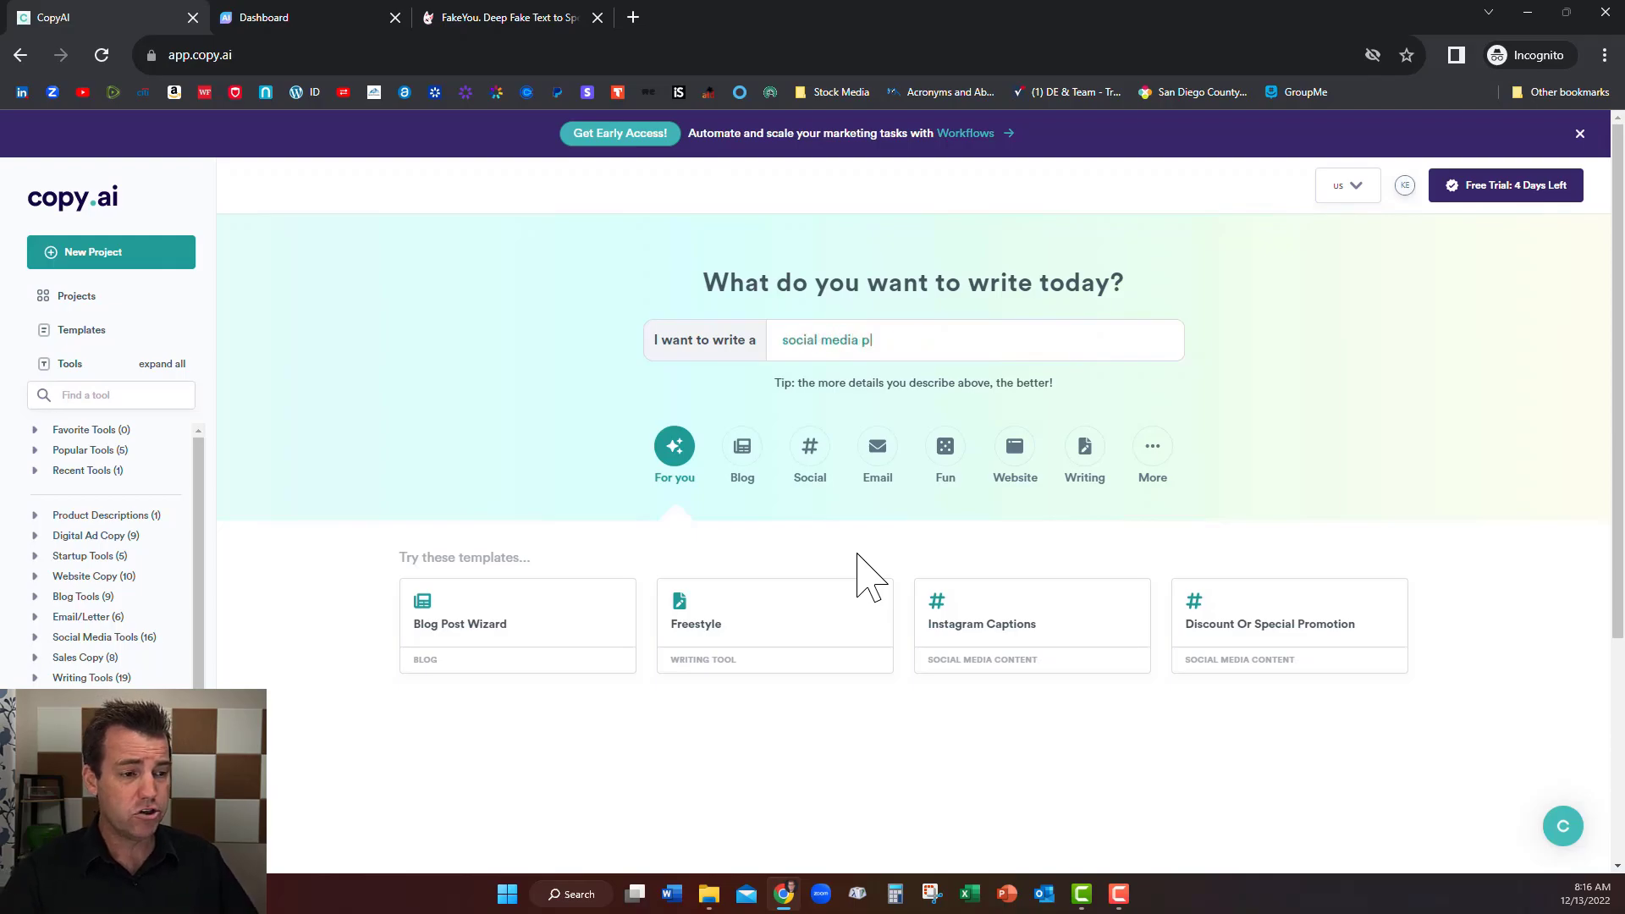
Step: Start a new project with the Product Descriptions tool
left_click(105, 256)
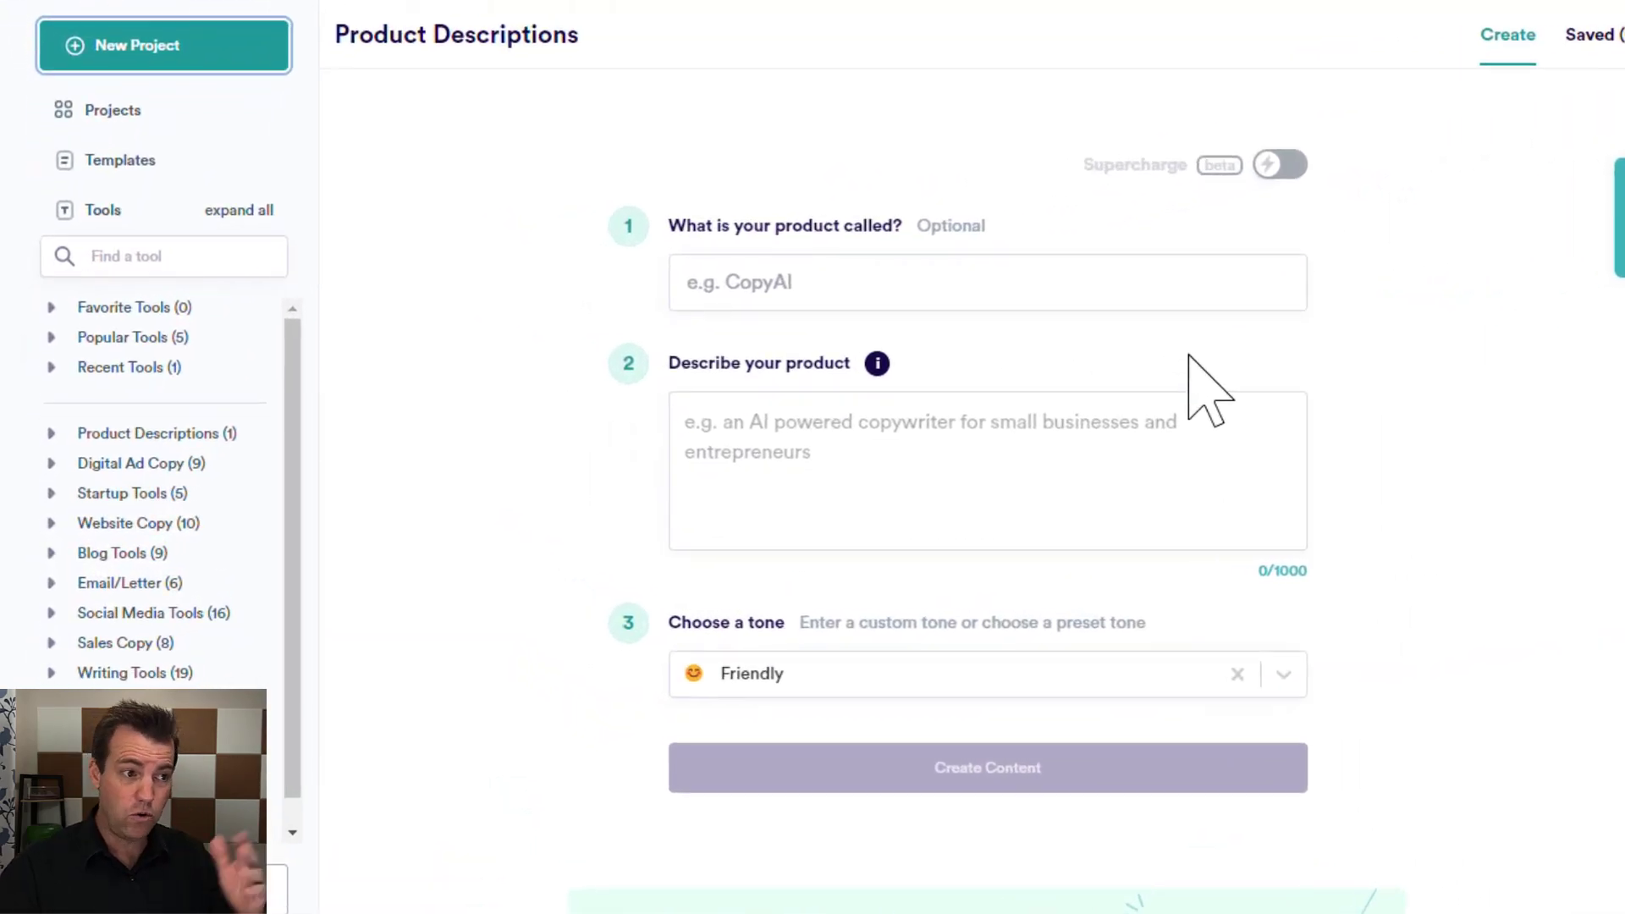
left_click(1065, 294)
type("Intr")
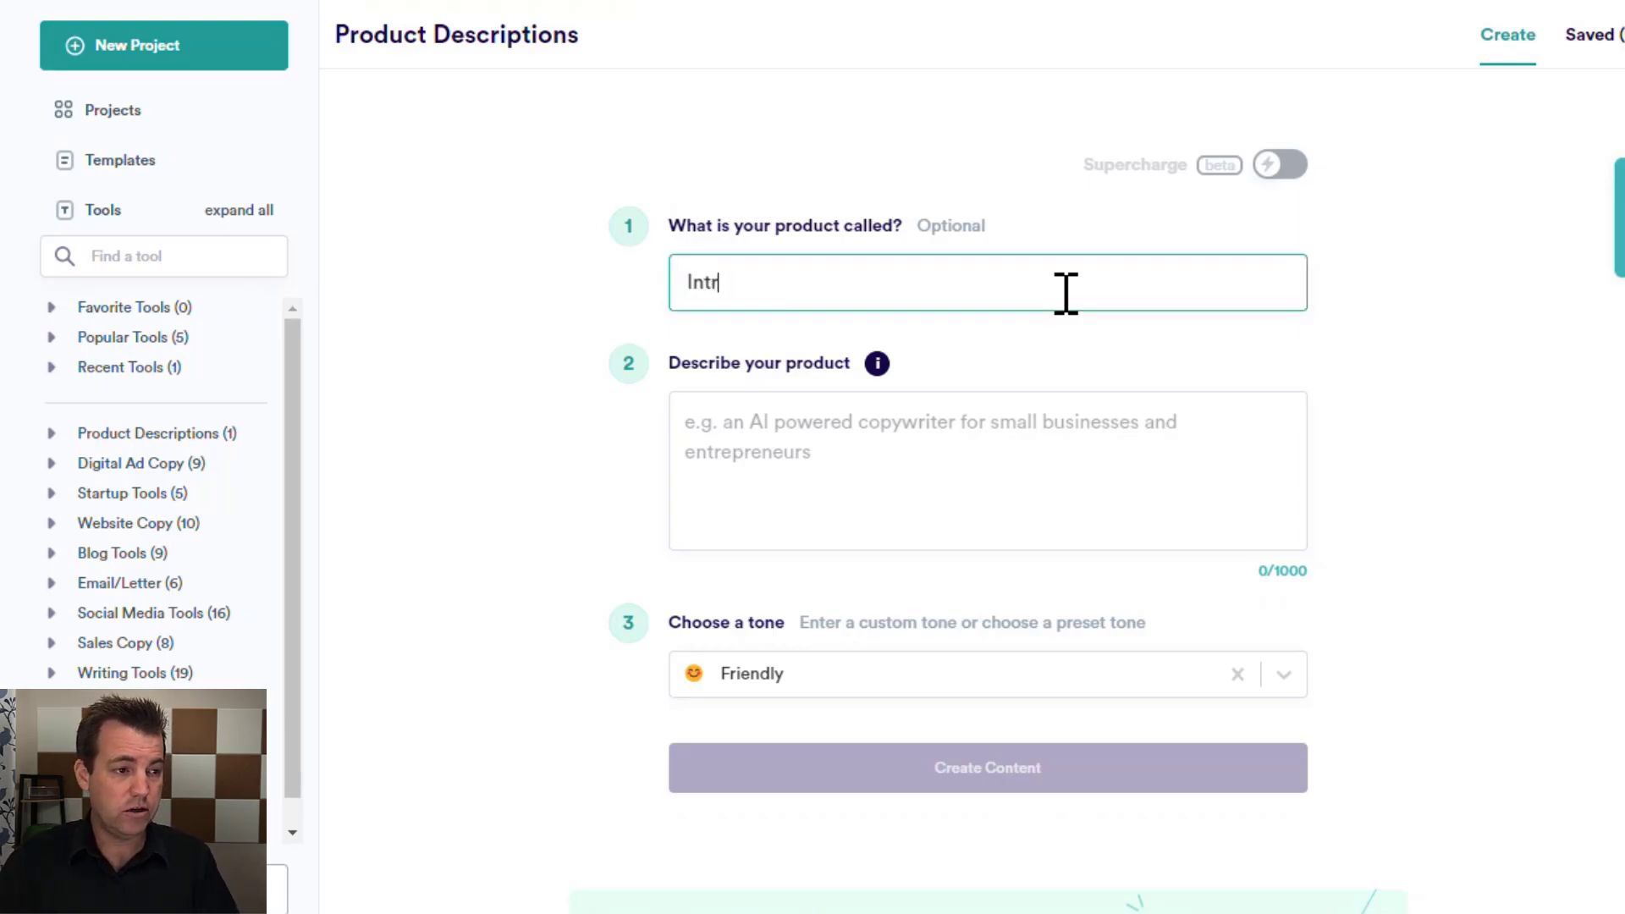
type("oductory")
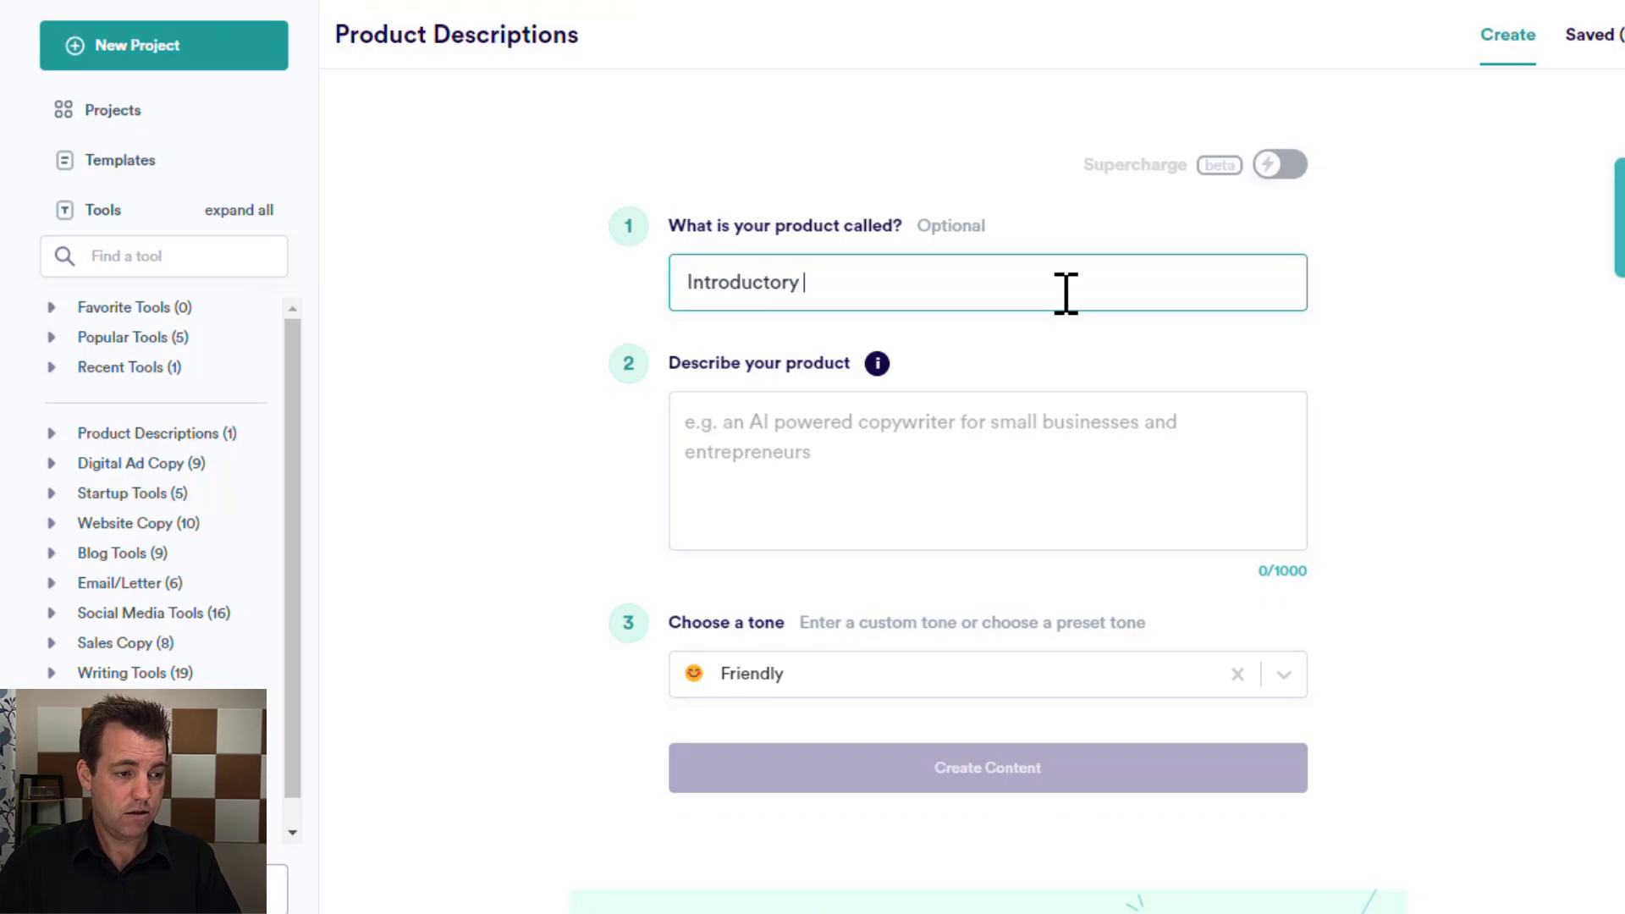
Step: Set the product name to "Workplace training module on prioritization using Eisenhower Matrix"
key("ctrl+a")
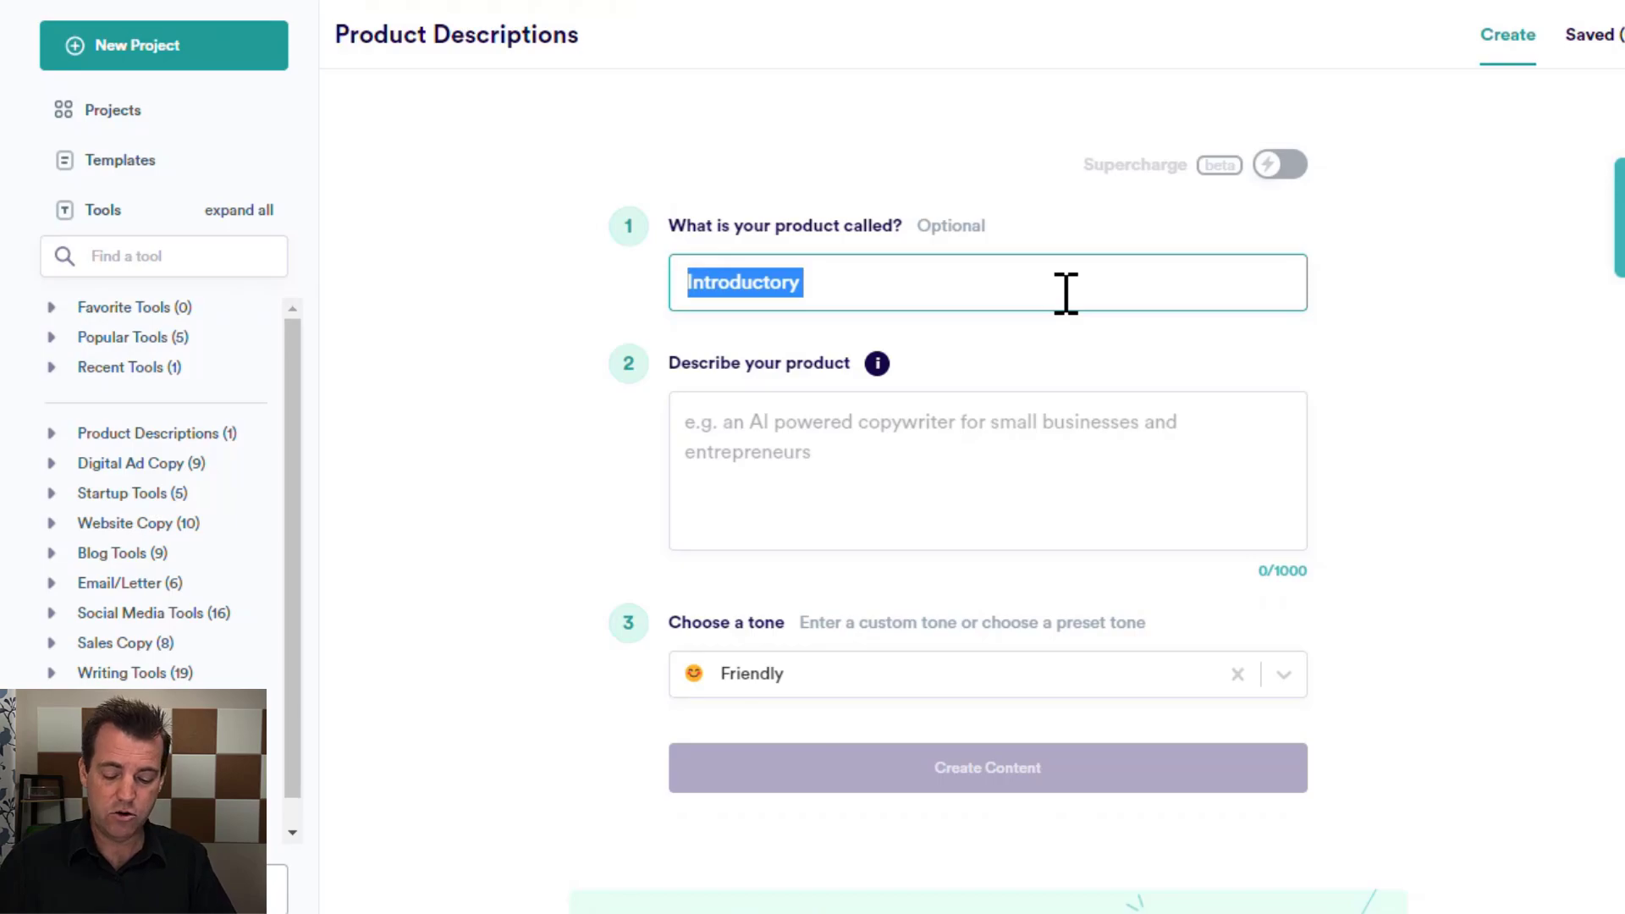
type("Workplace ")
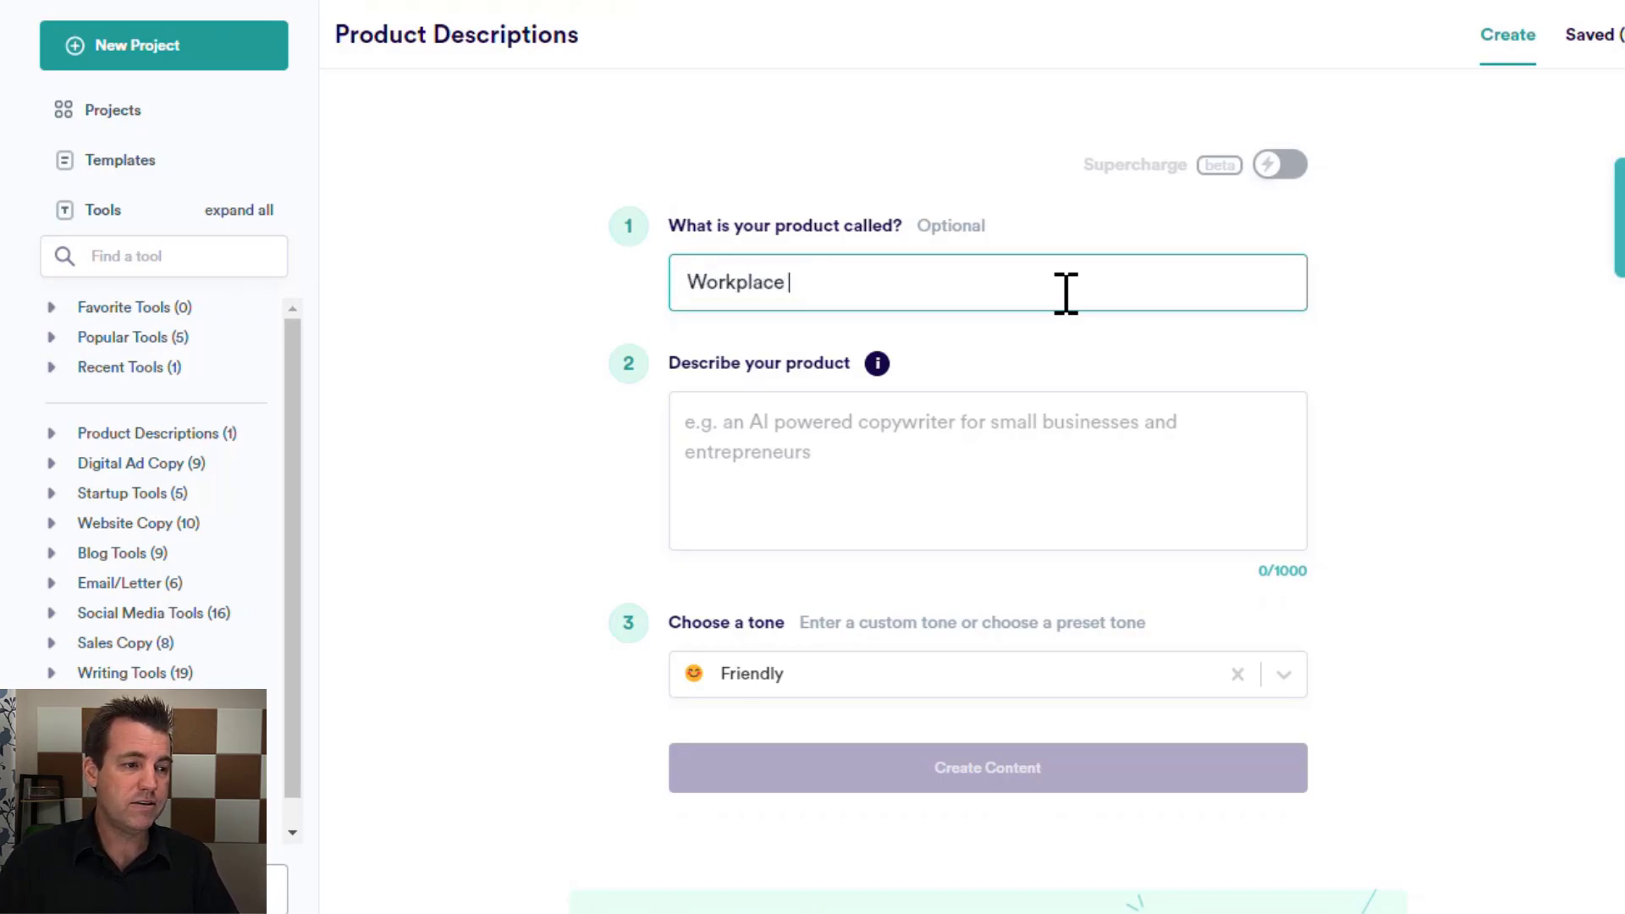
type("training module ")
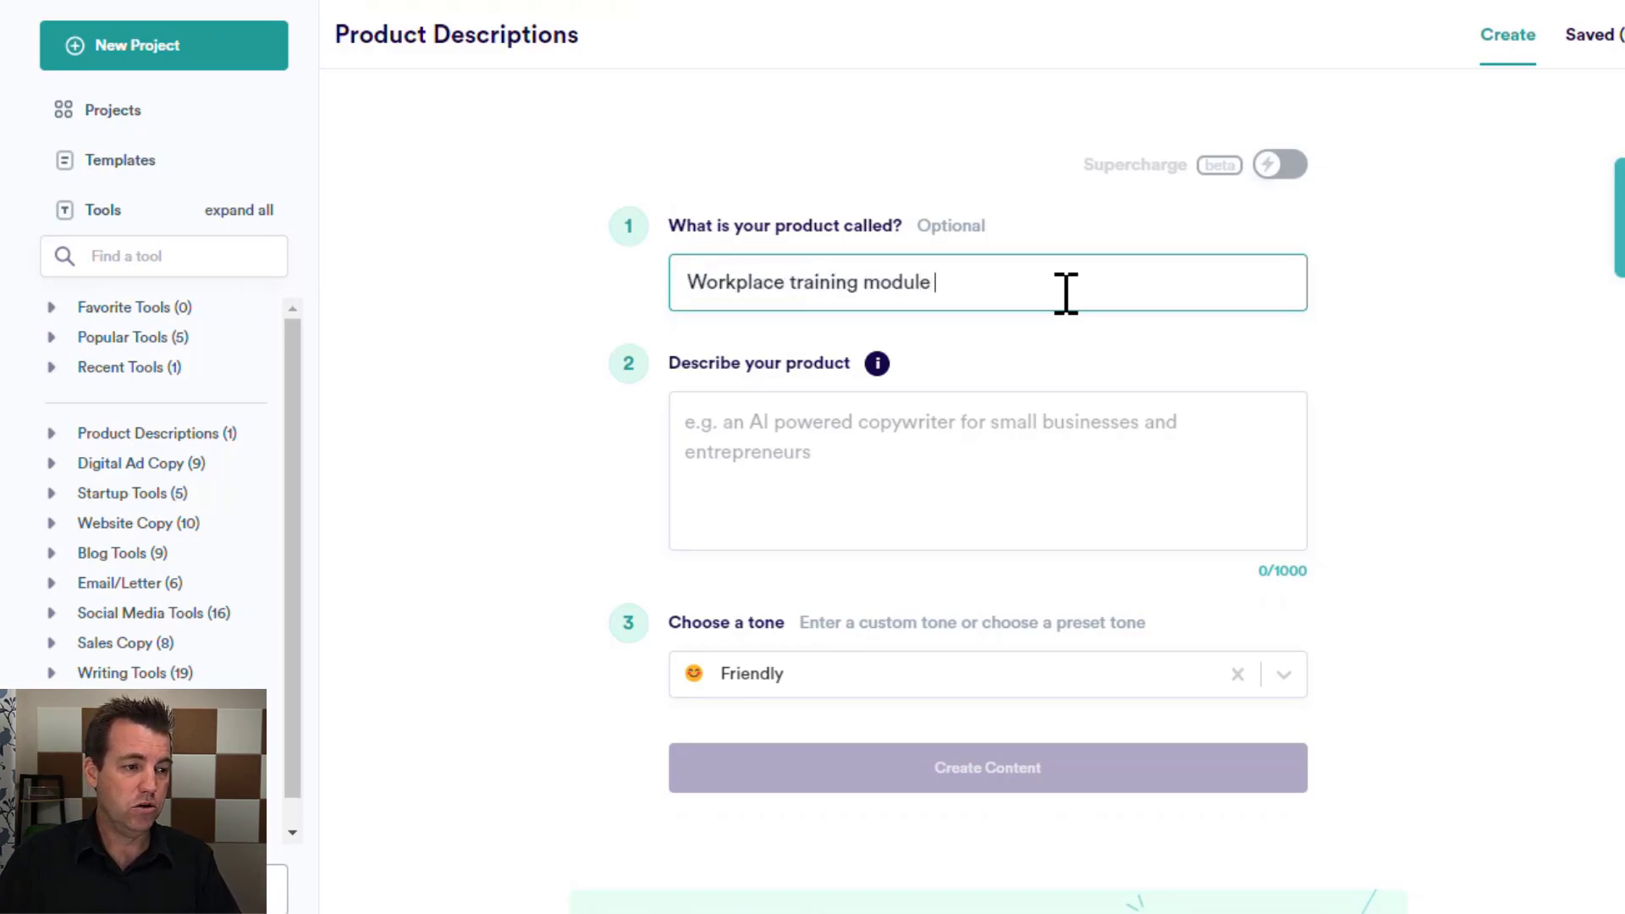
type("on priori")
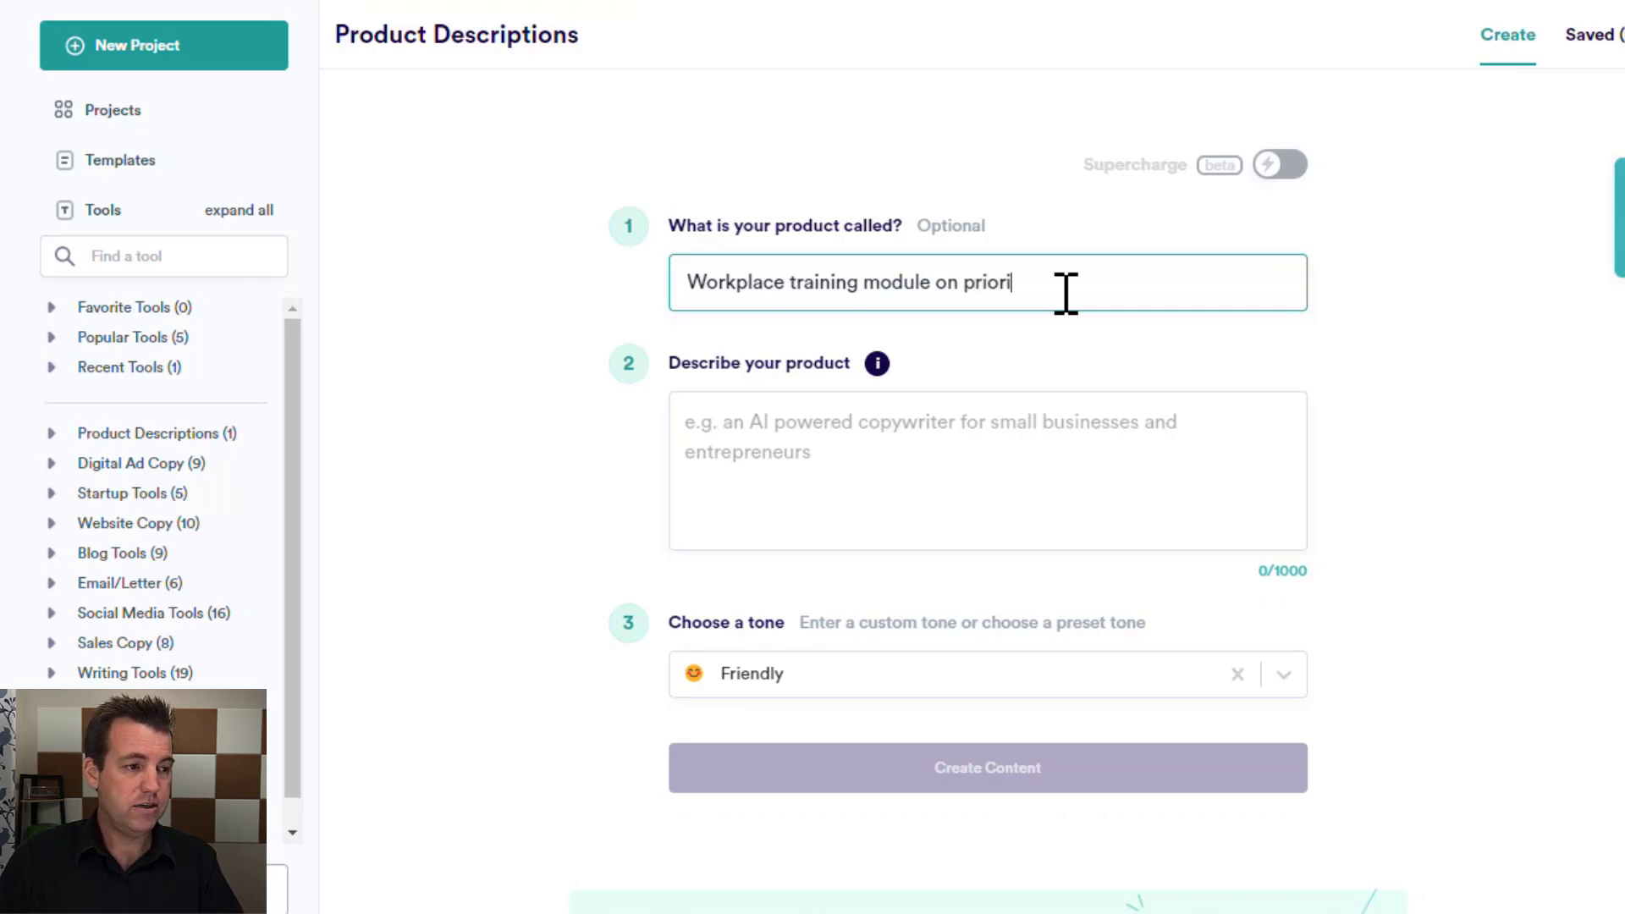
type("tization using")
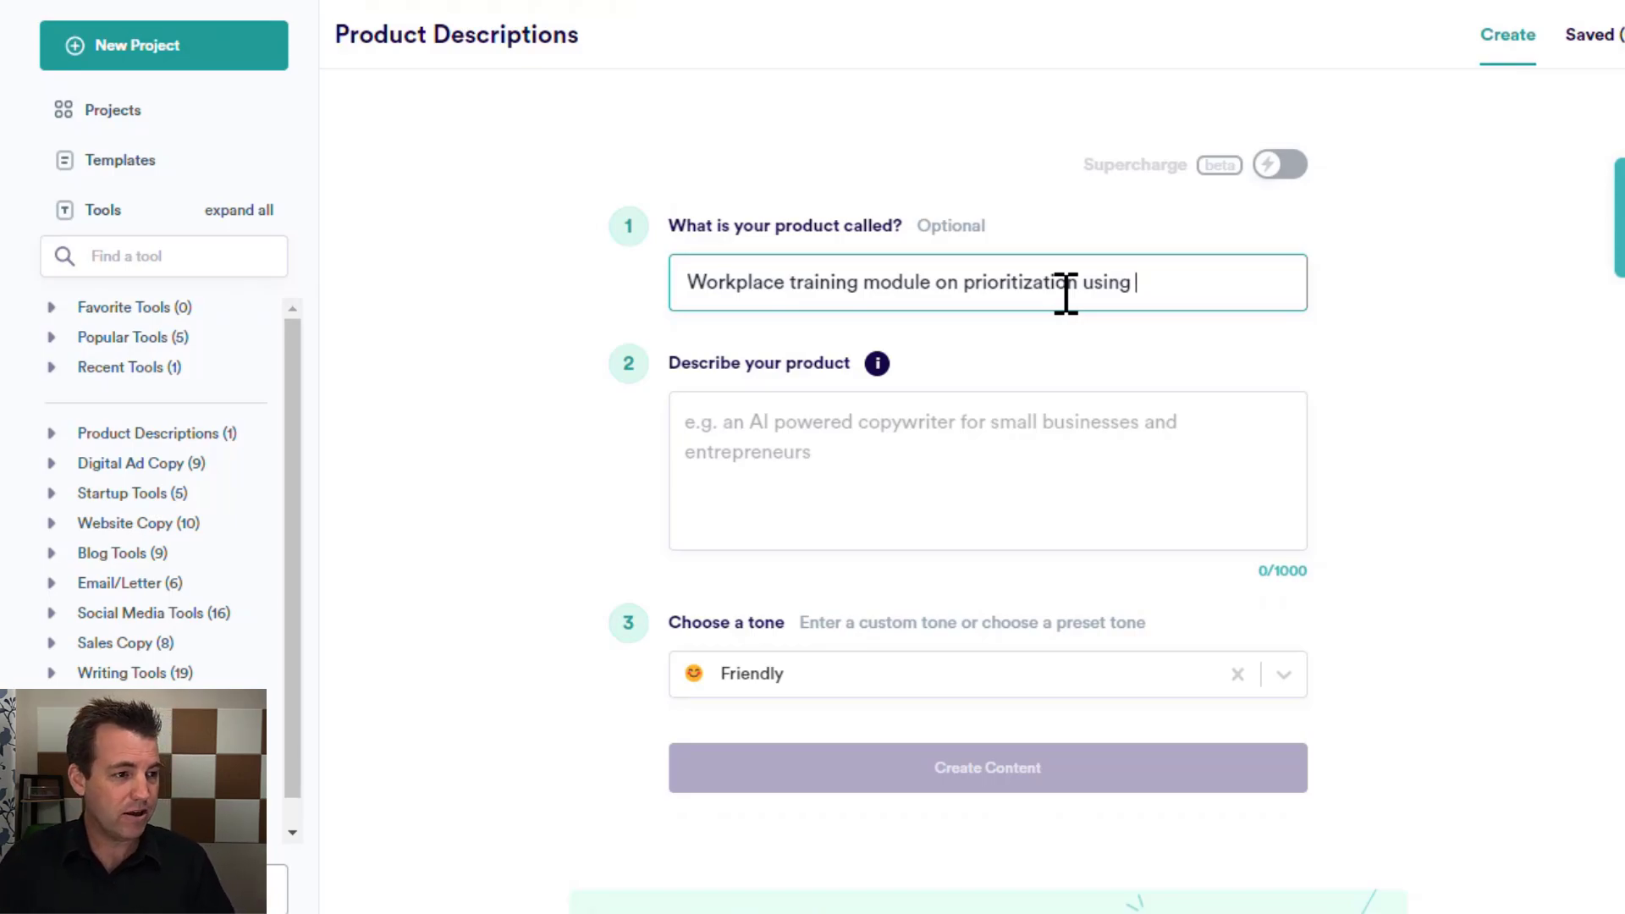
type("Eisenhower Matrix")
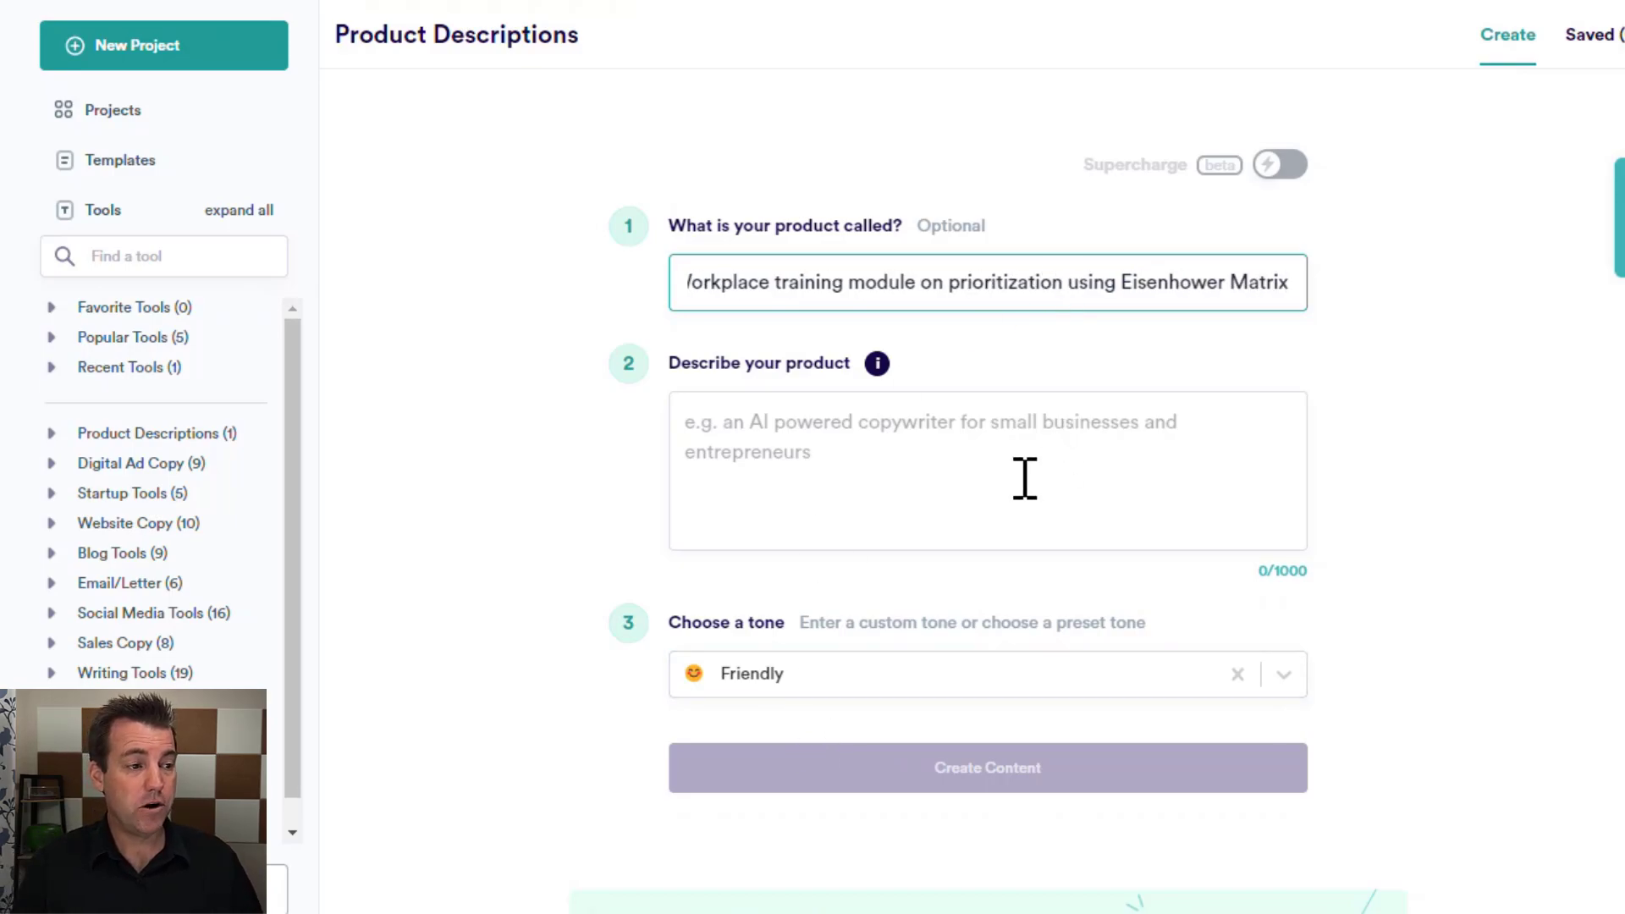
Step: Describe the product as "Workplace training module for supervisors and managers that will help them prioritize their daily tasks by using the Eisenhower Matrix."
left_click(993, 481)
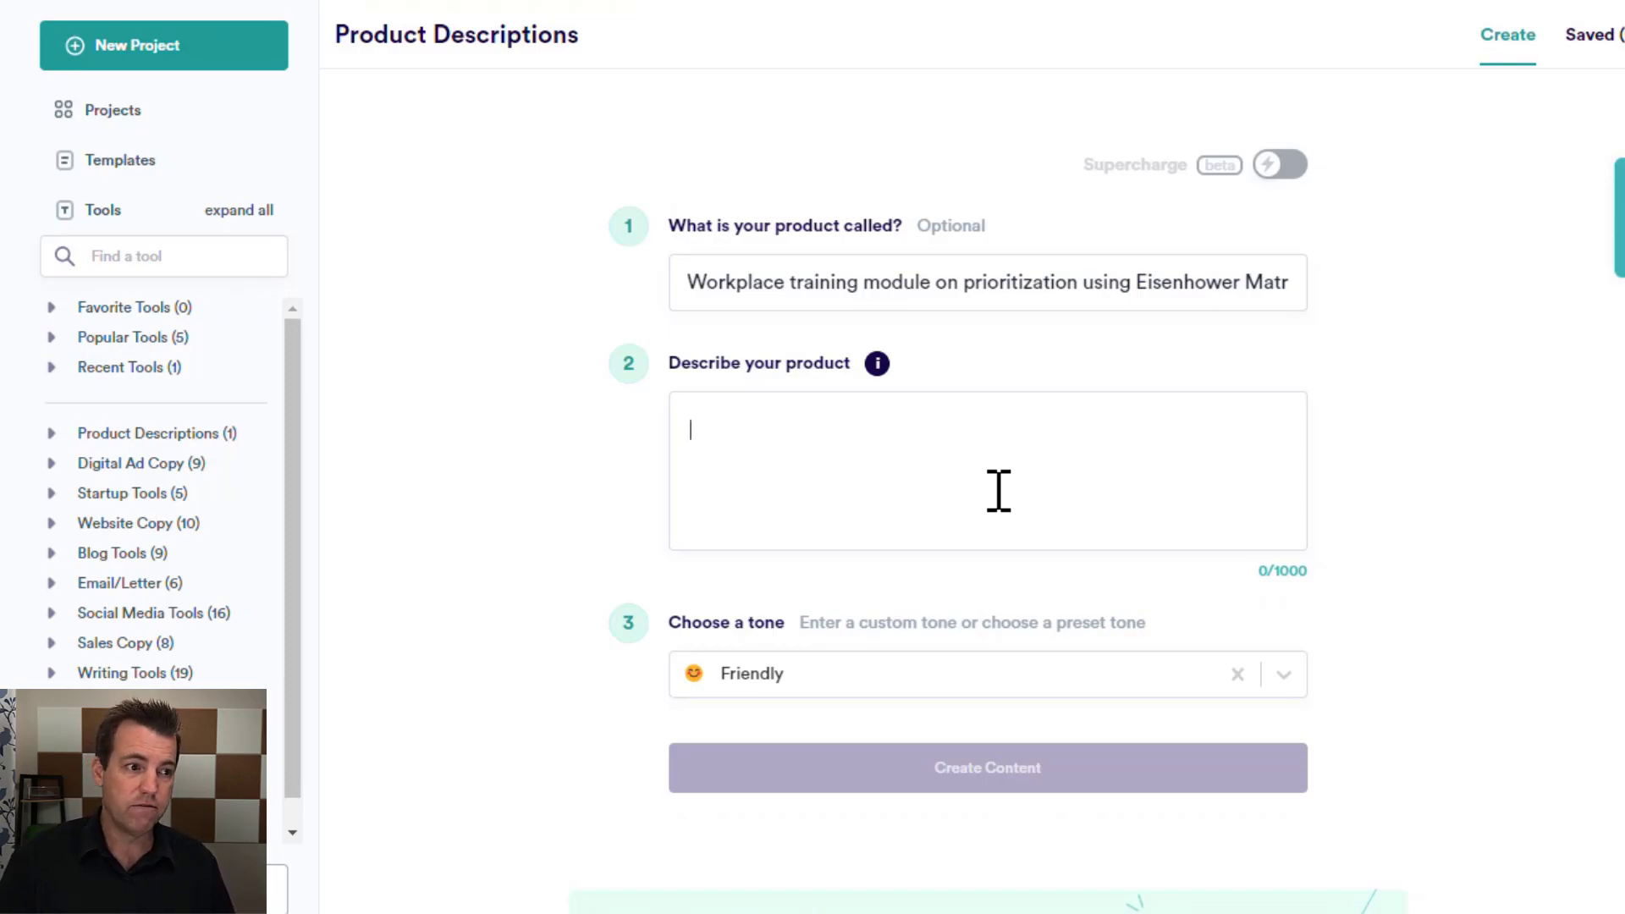
type("W")
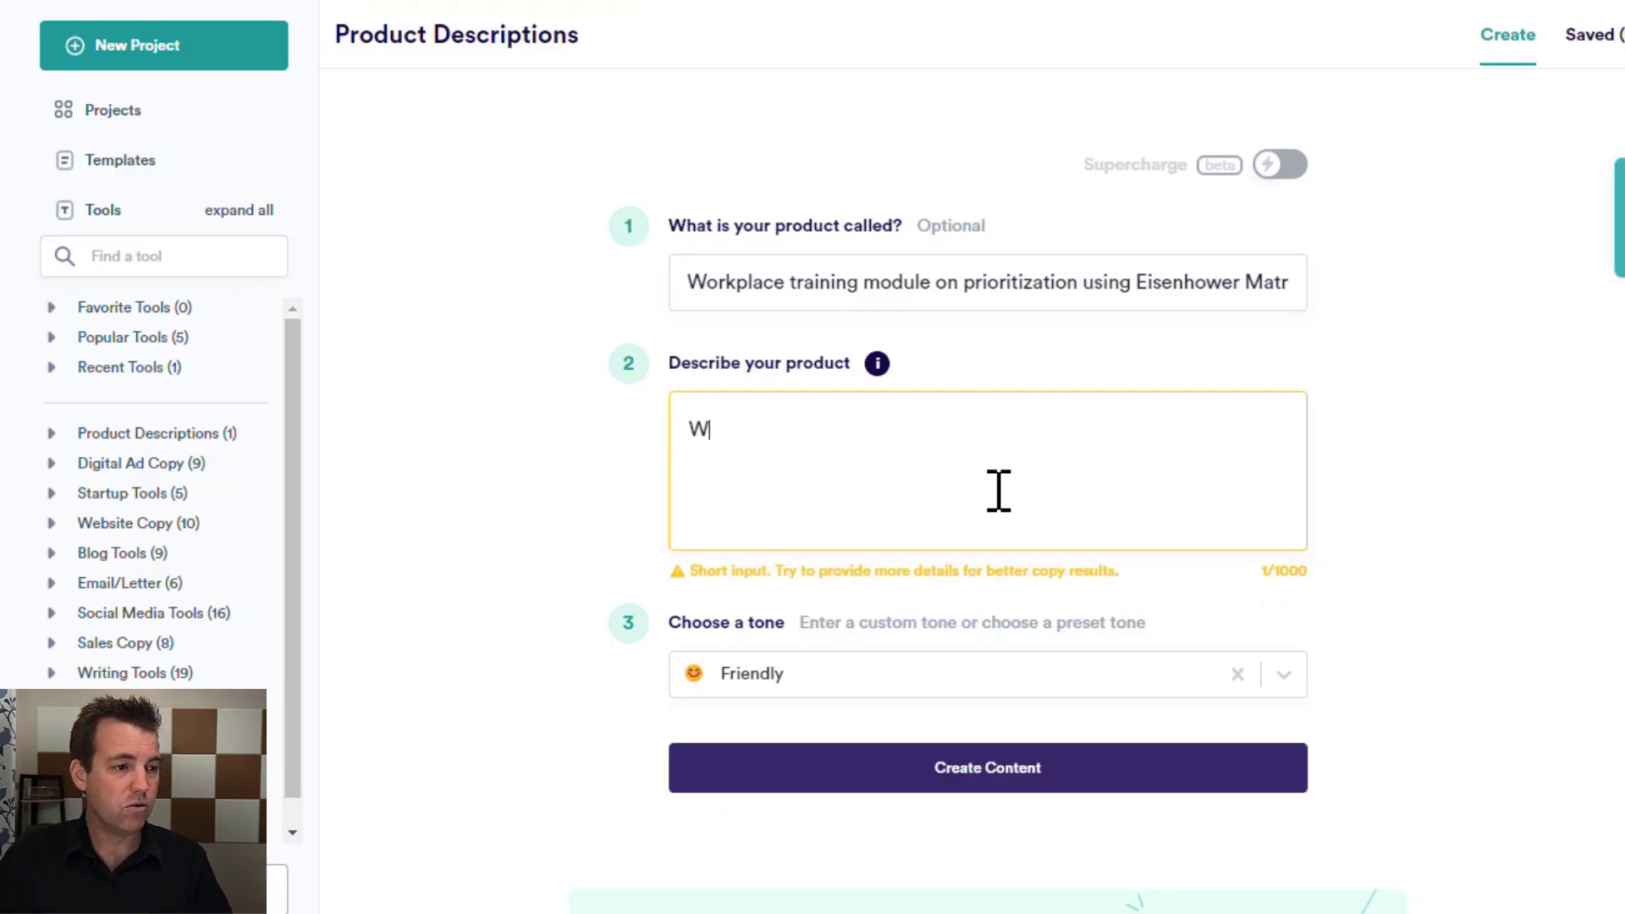
type("orkplace training ")
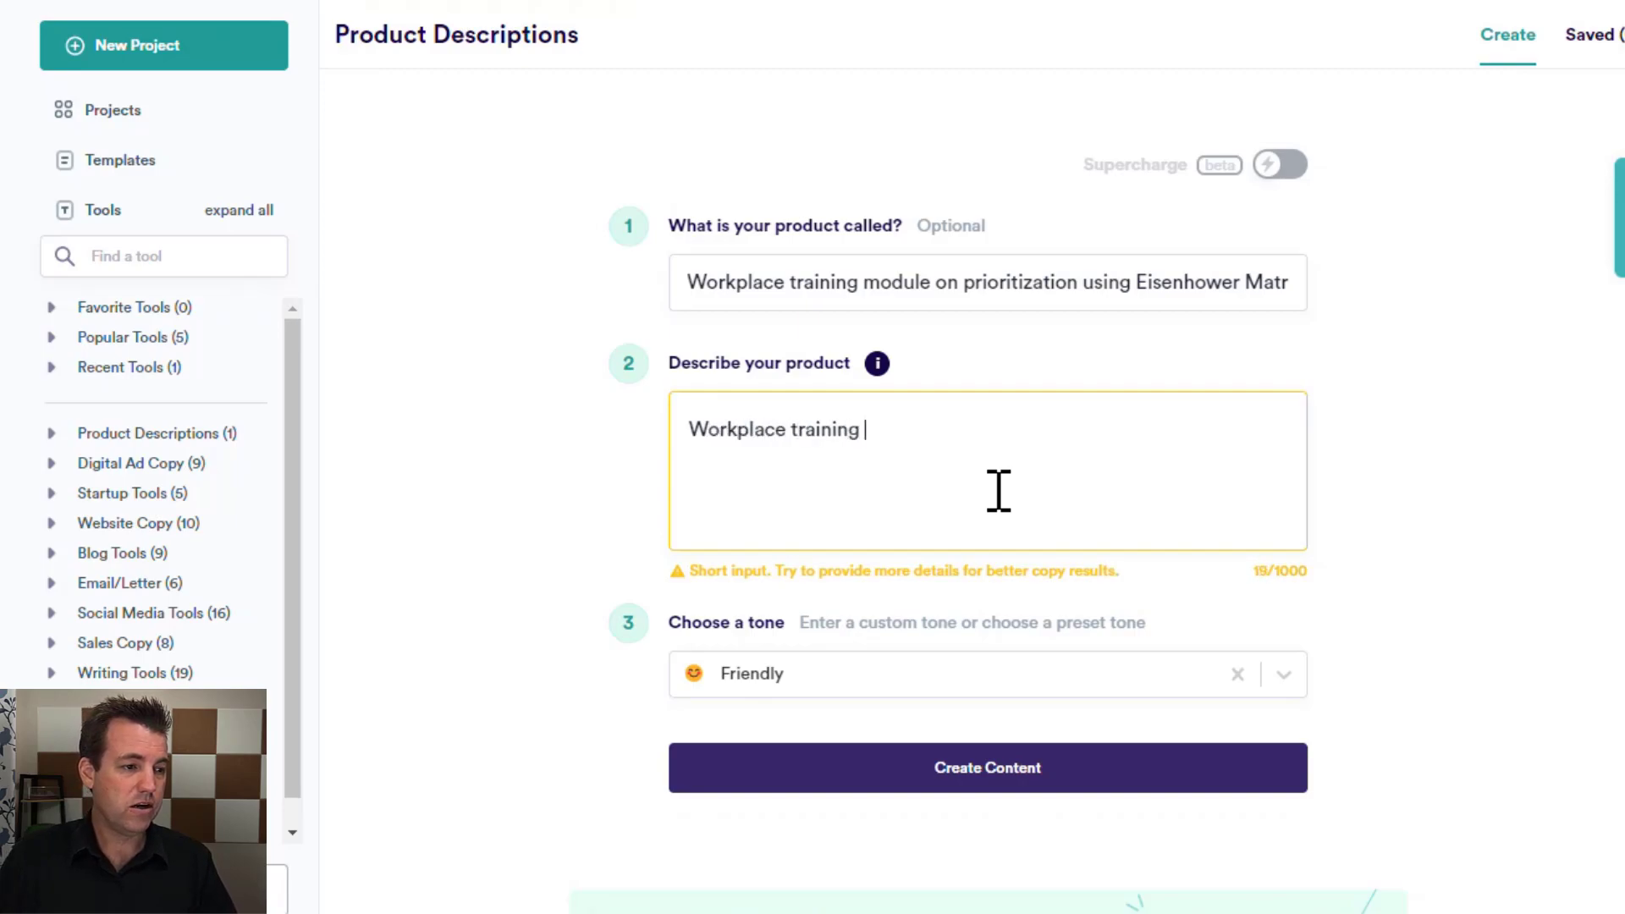
type("module for ")
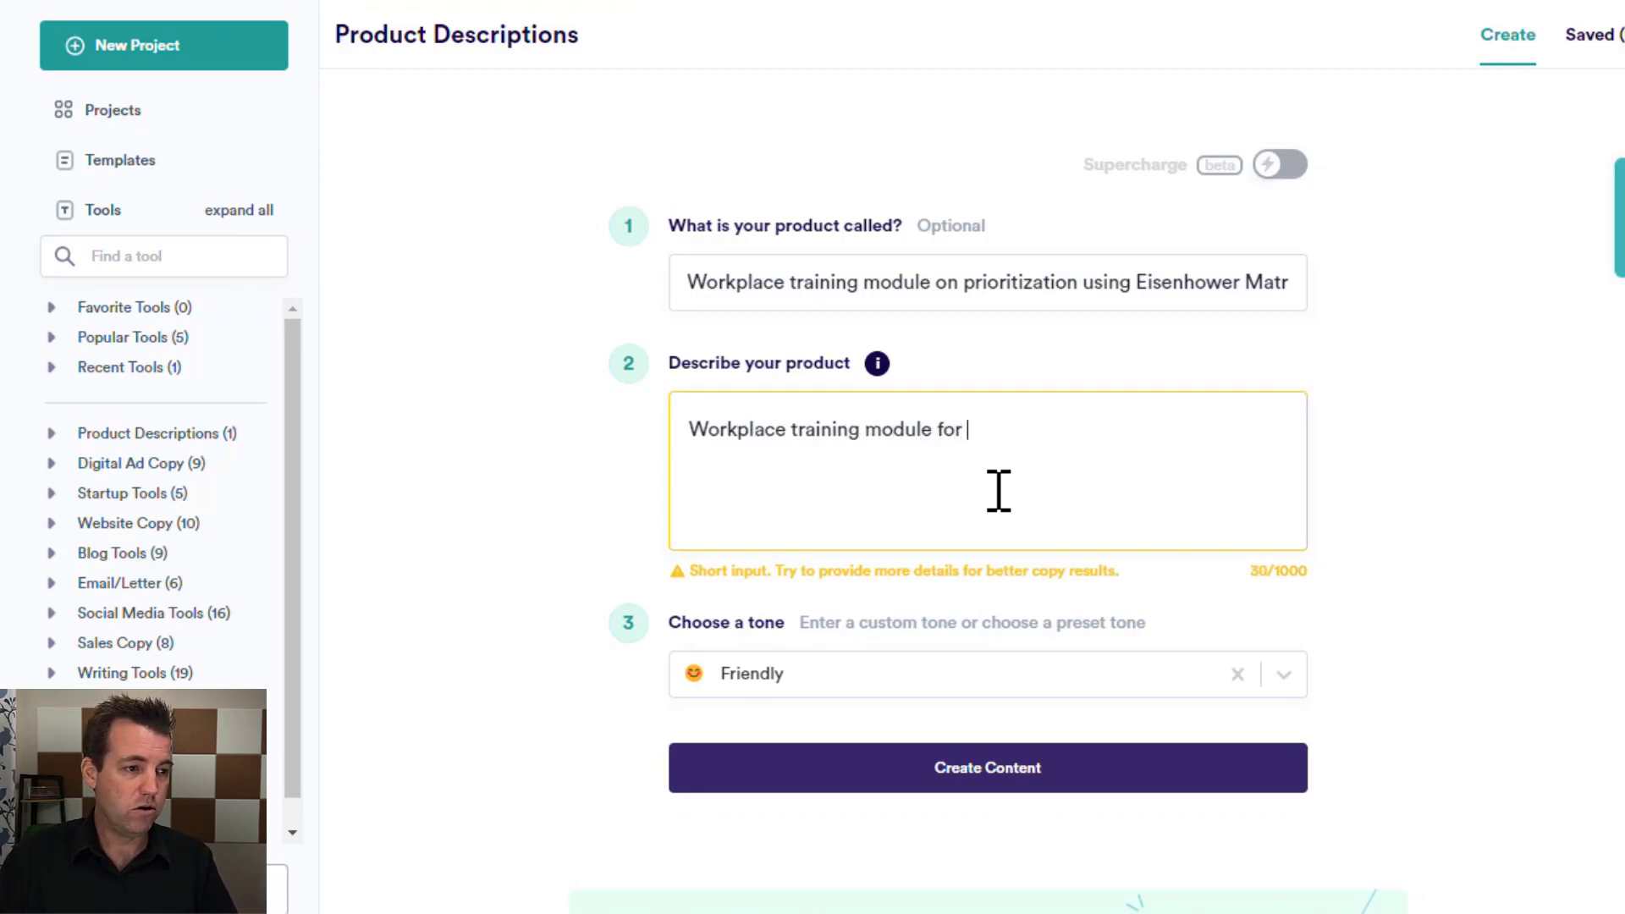
type("supervisors")
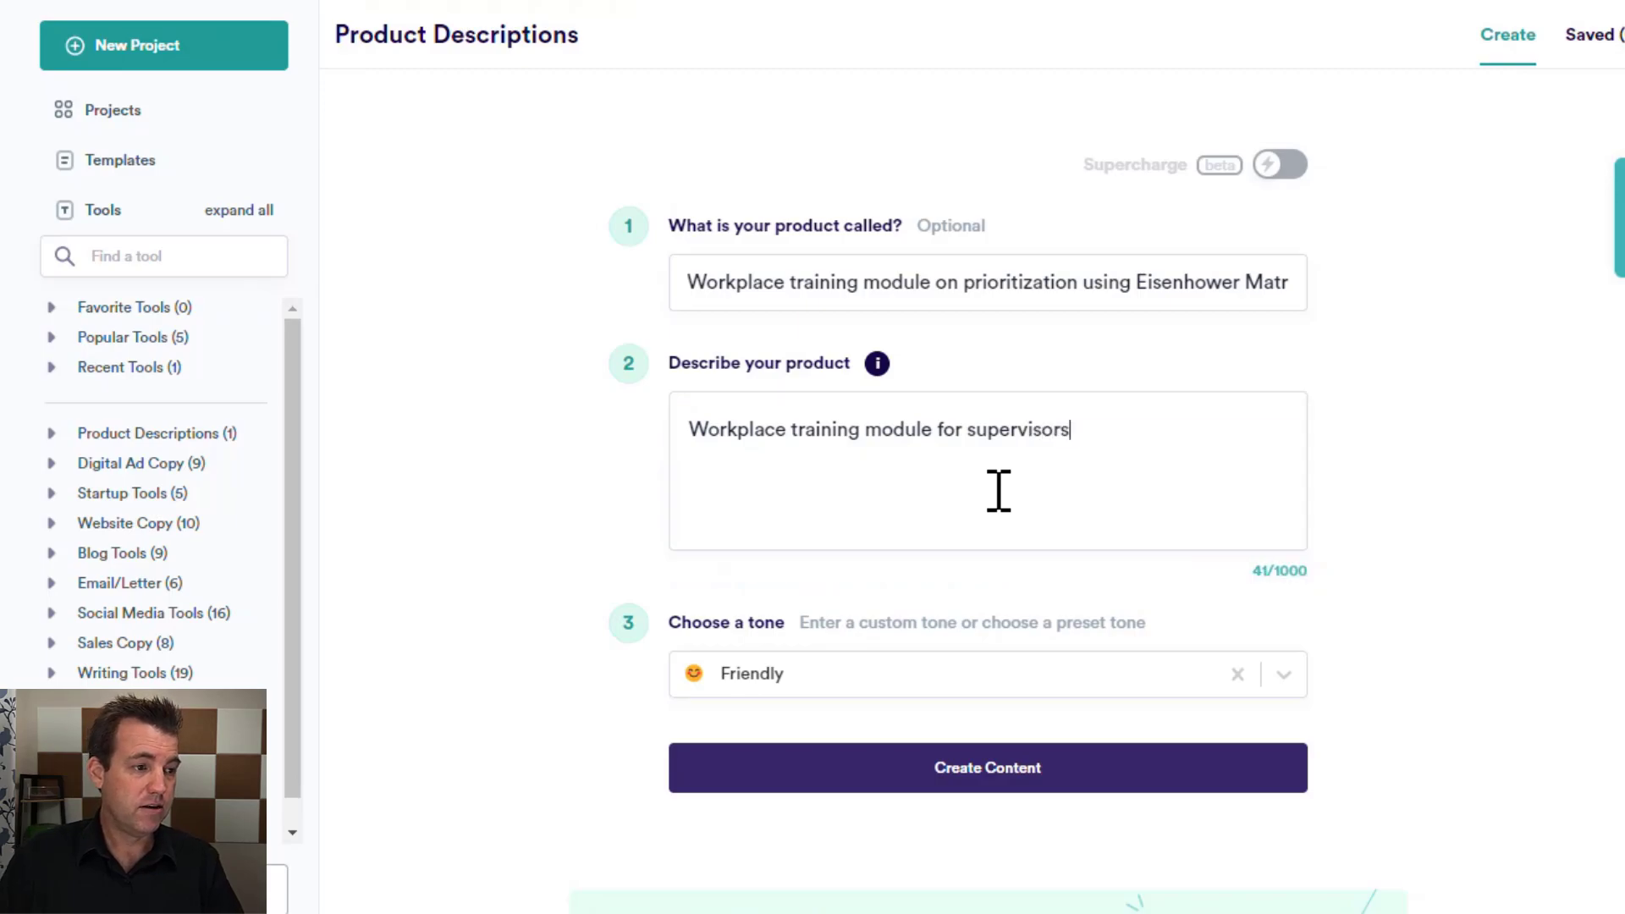
type(" and managers ")
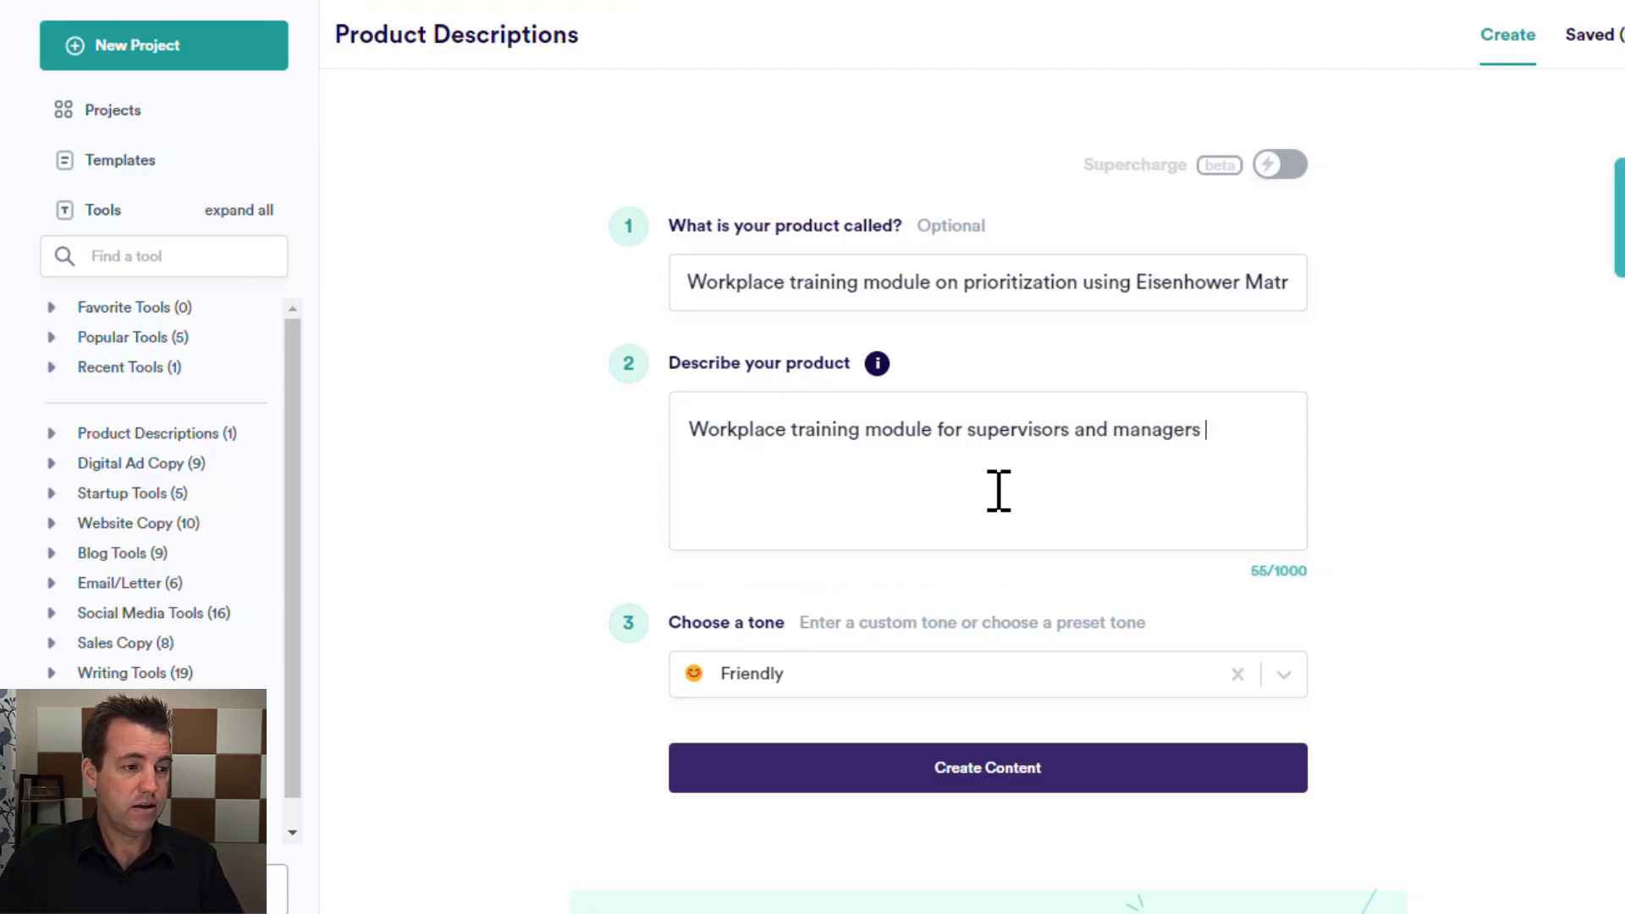
type("that will help them pr")
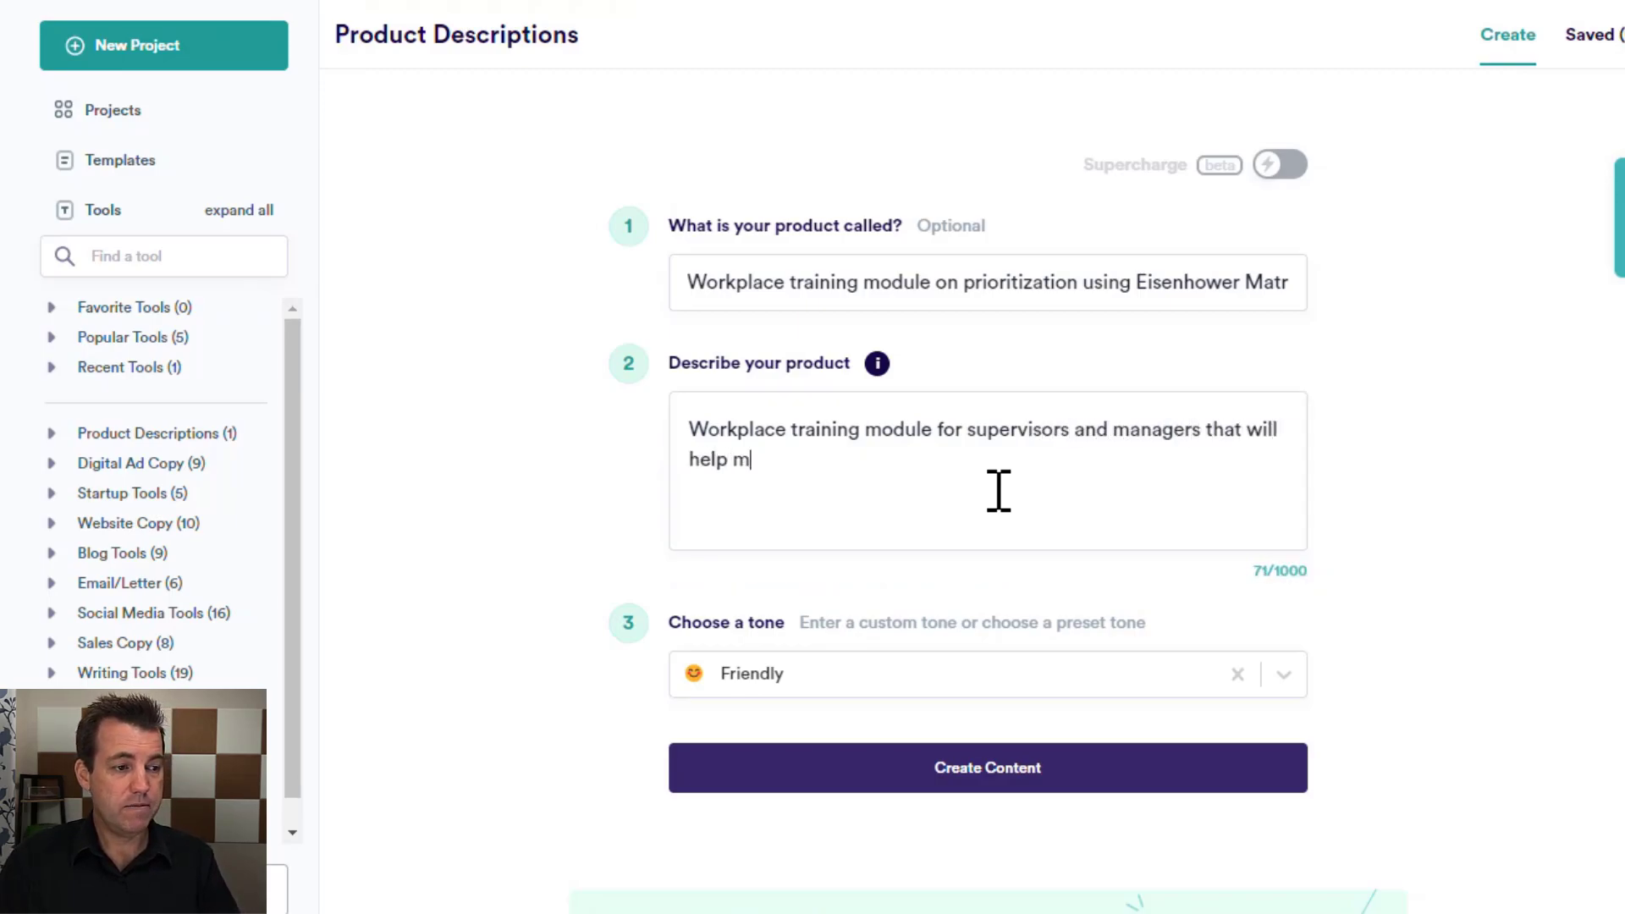
type("ioritize")
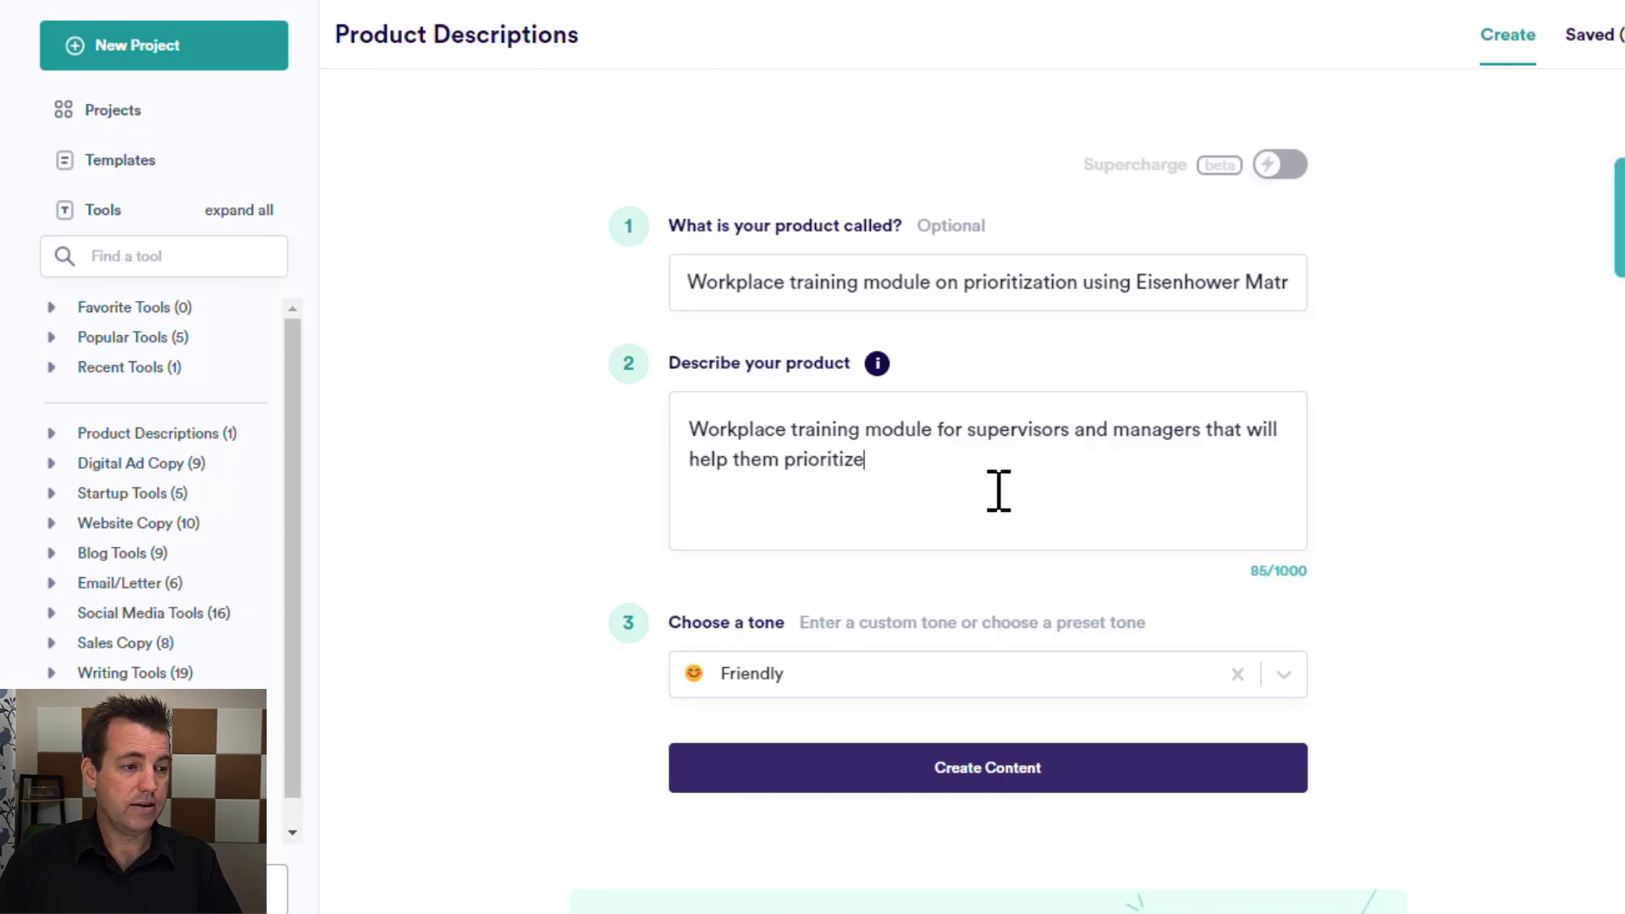
type(" their da")
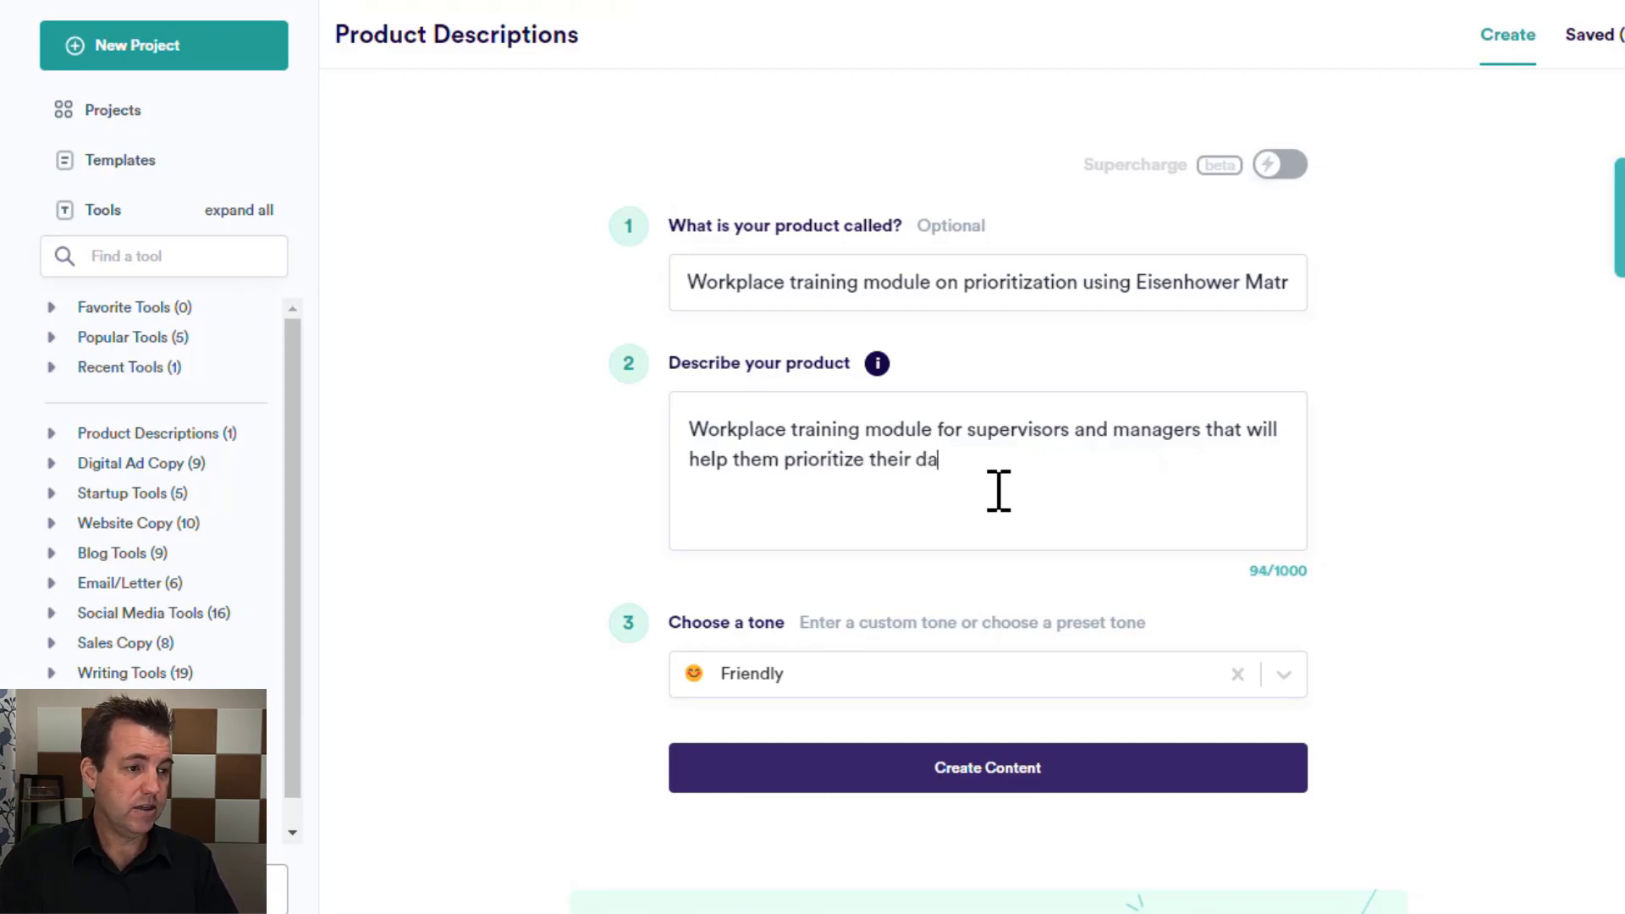
type("ily tasks wi")
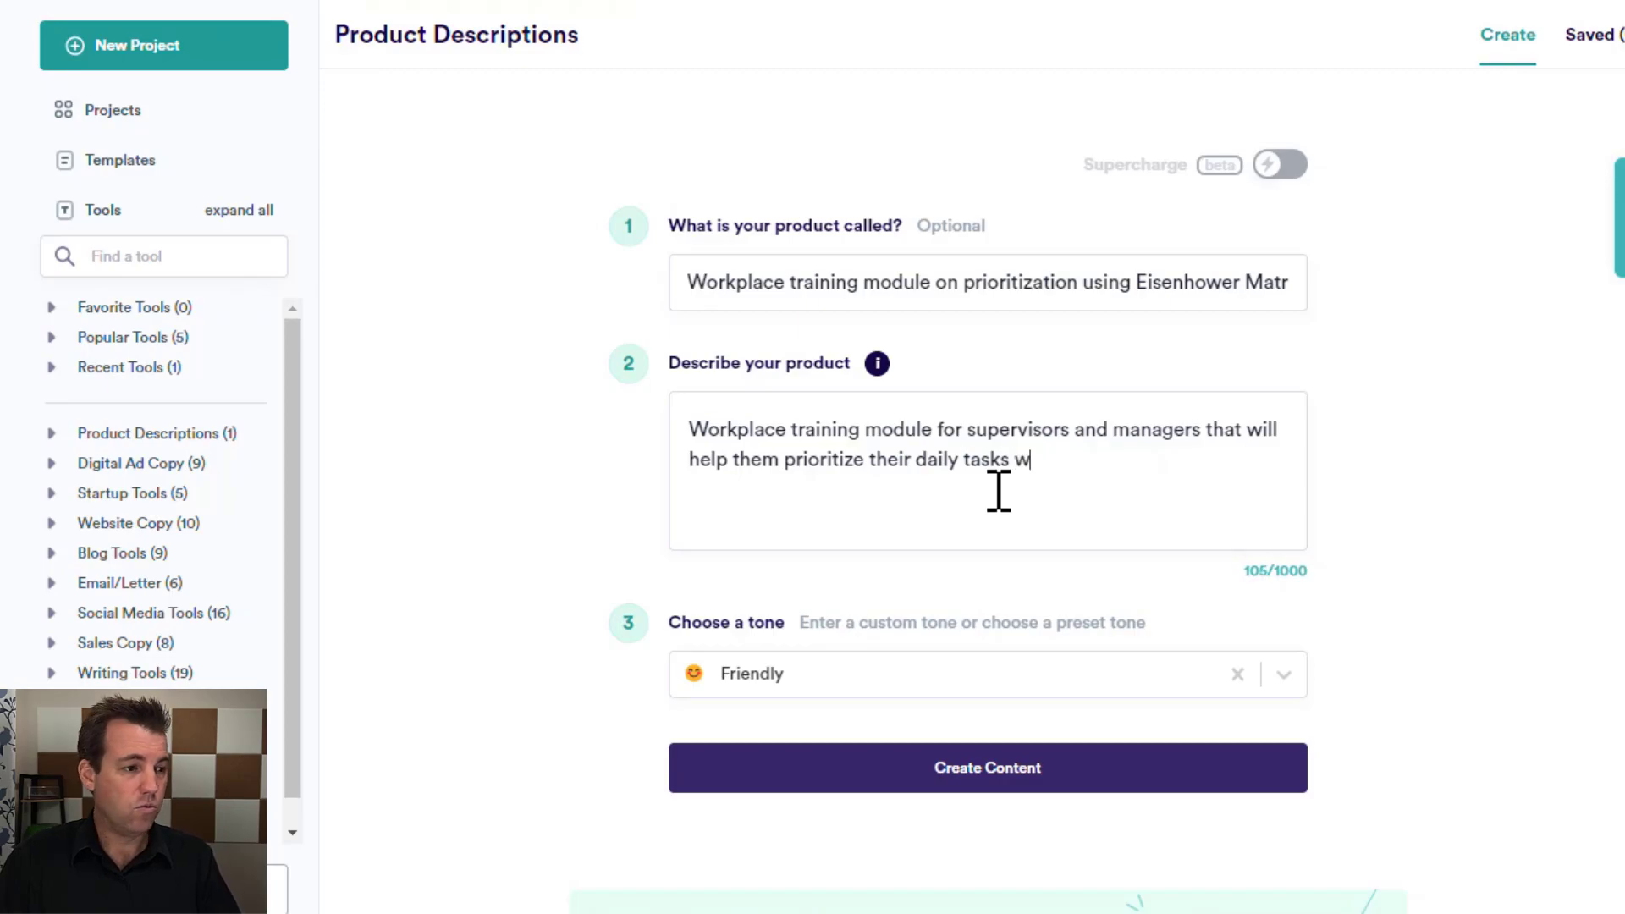
key("BackSpace")
key("BackSpace")
type("by usin")
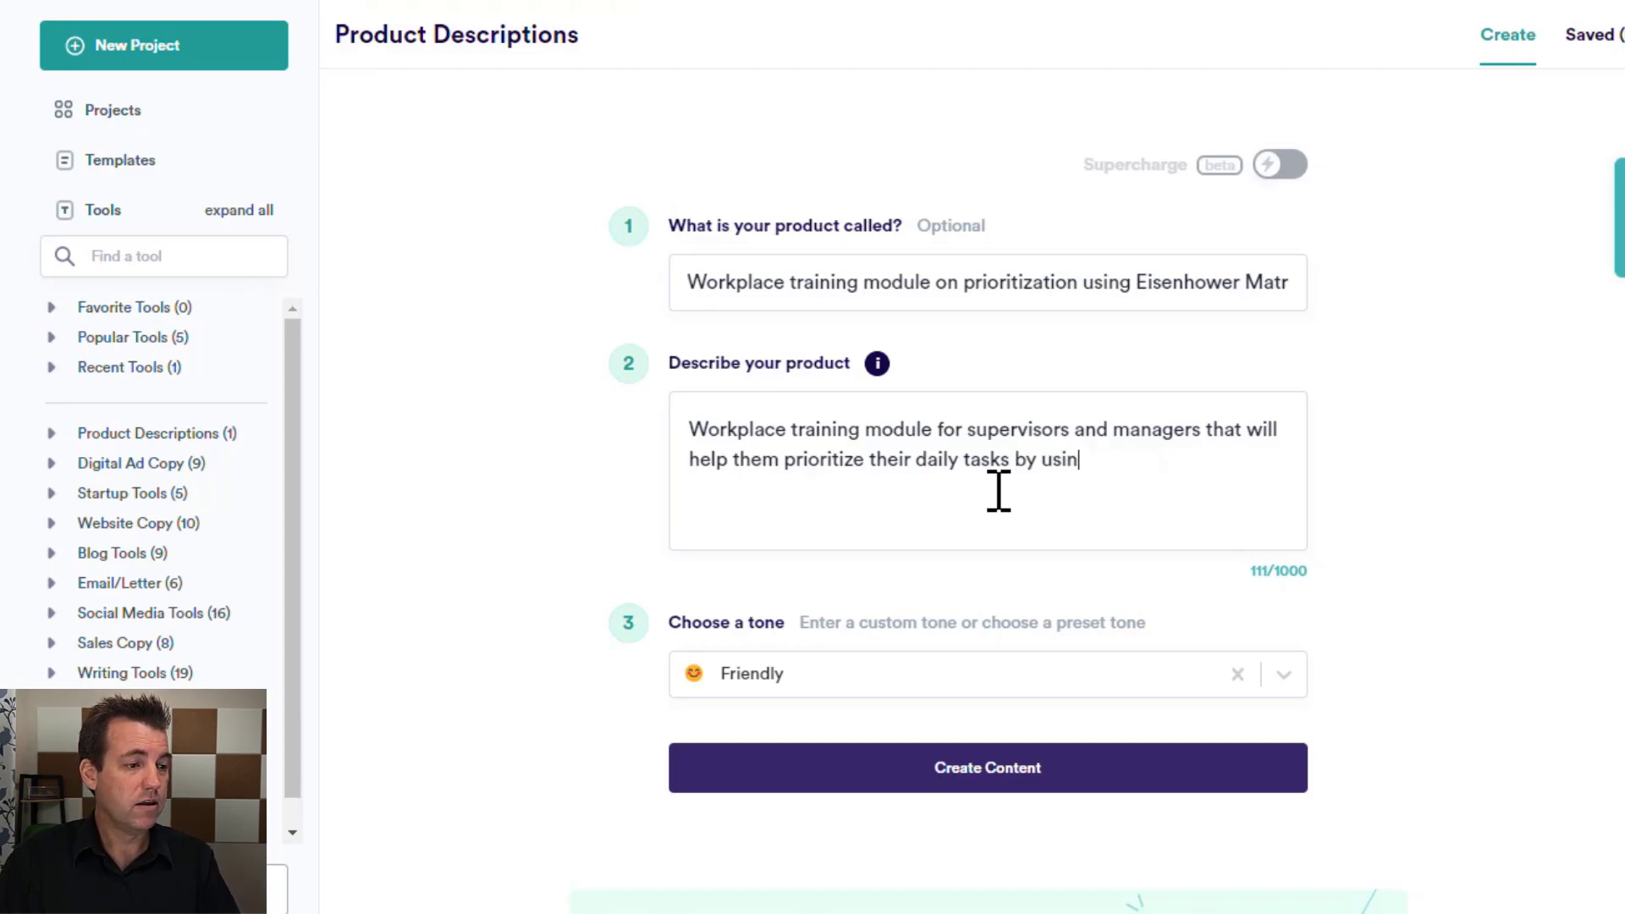
type("g the Eis")
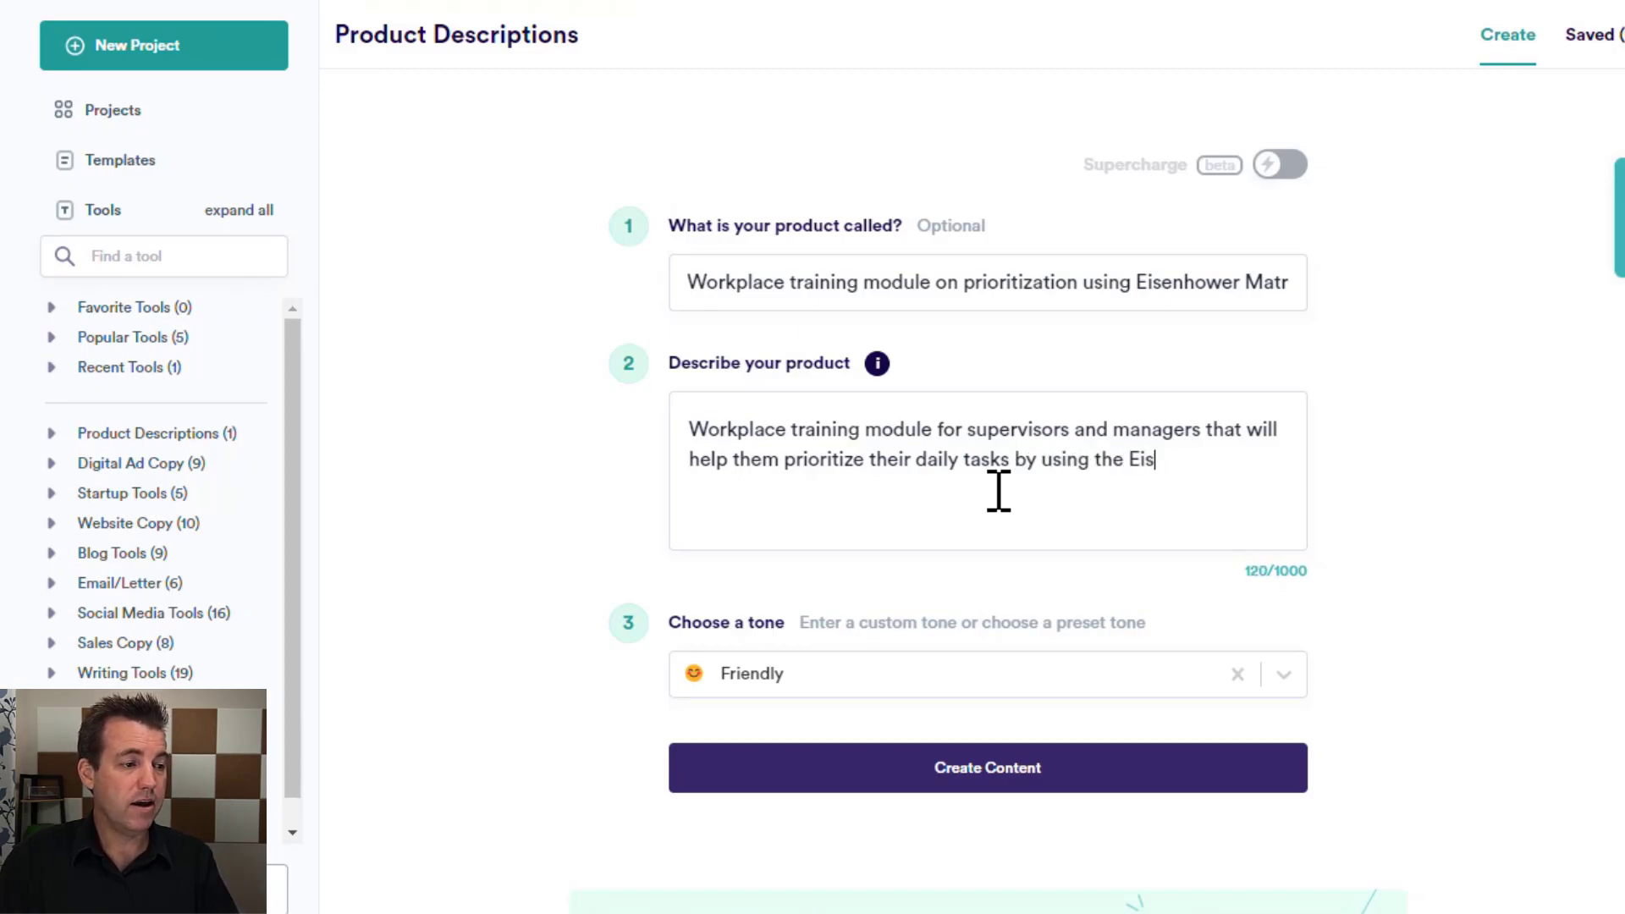
type("enhower Matrix.")
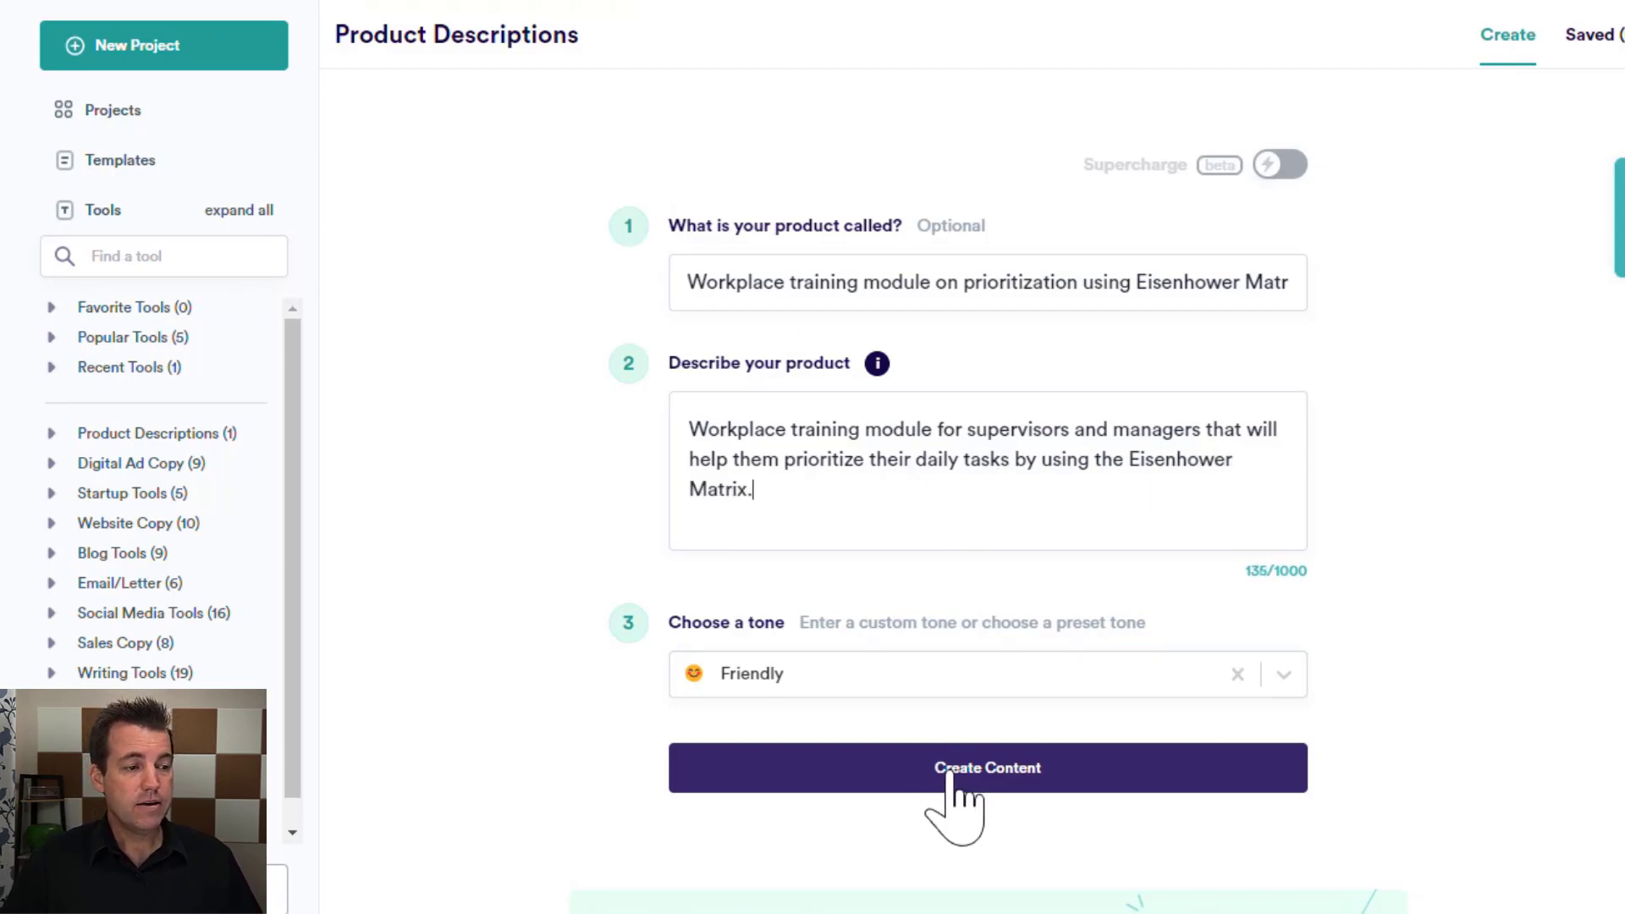
Step: Choose the Professional tone and generate the product description content
left_click(967, 691)
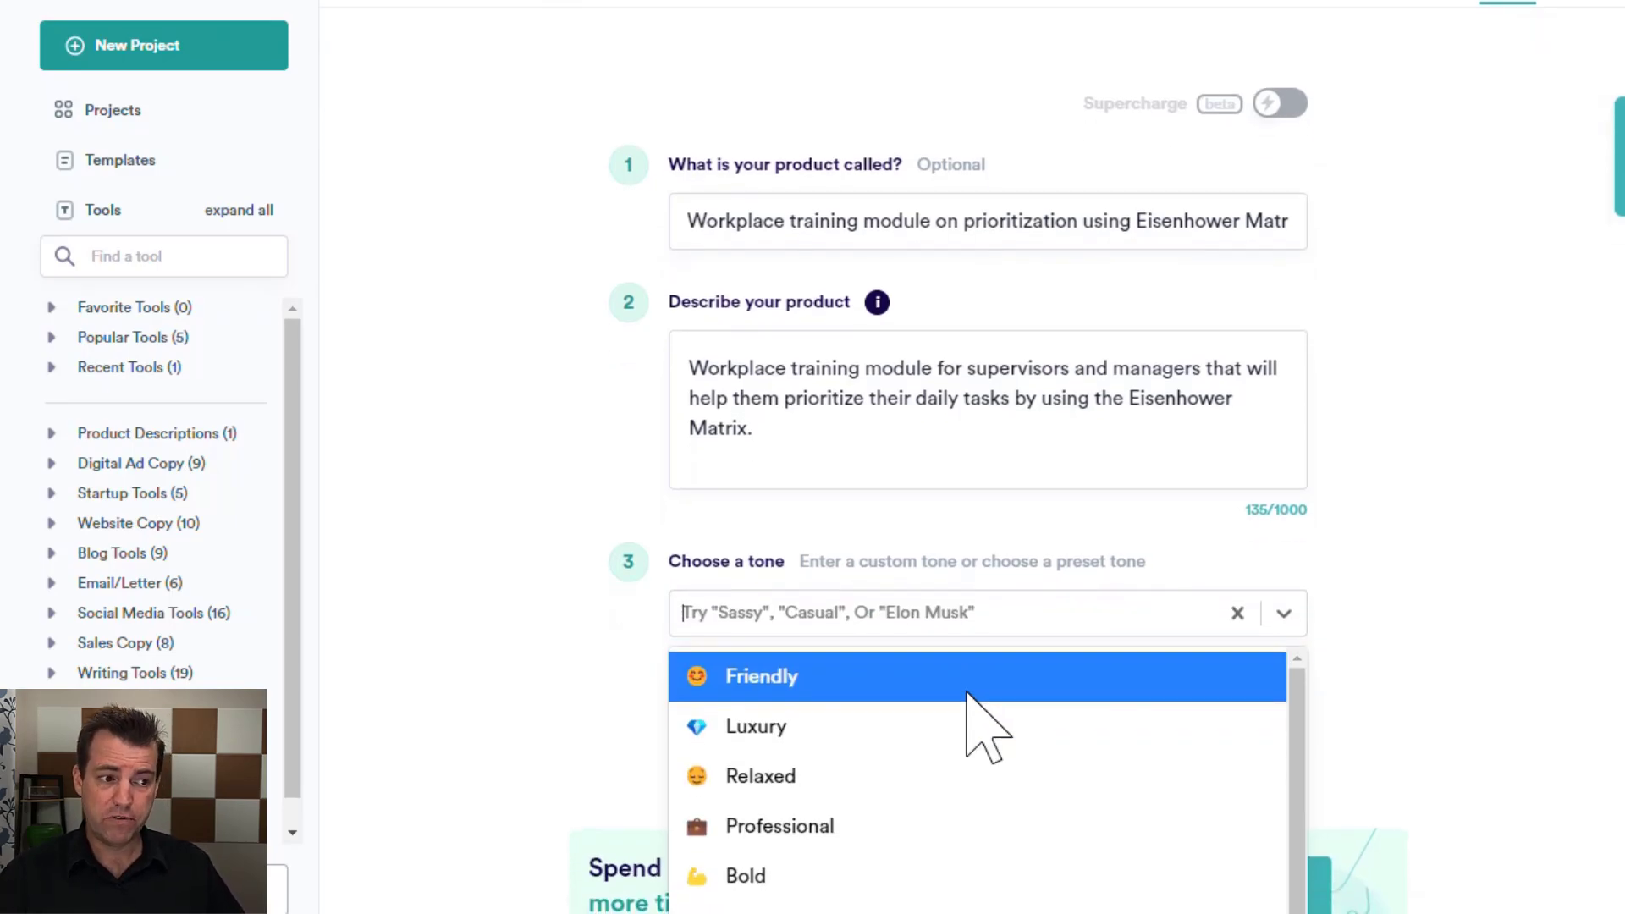
left_click(899, 829)
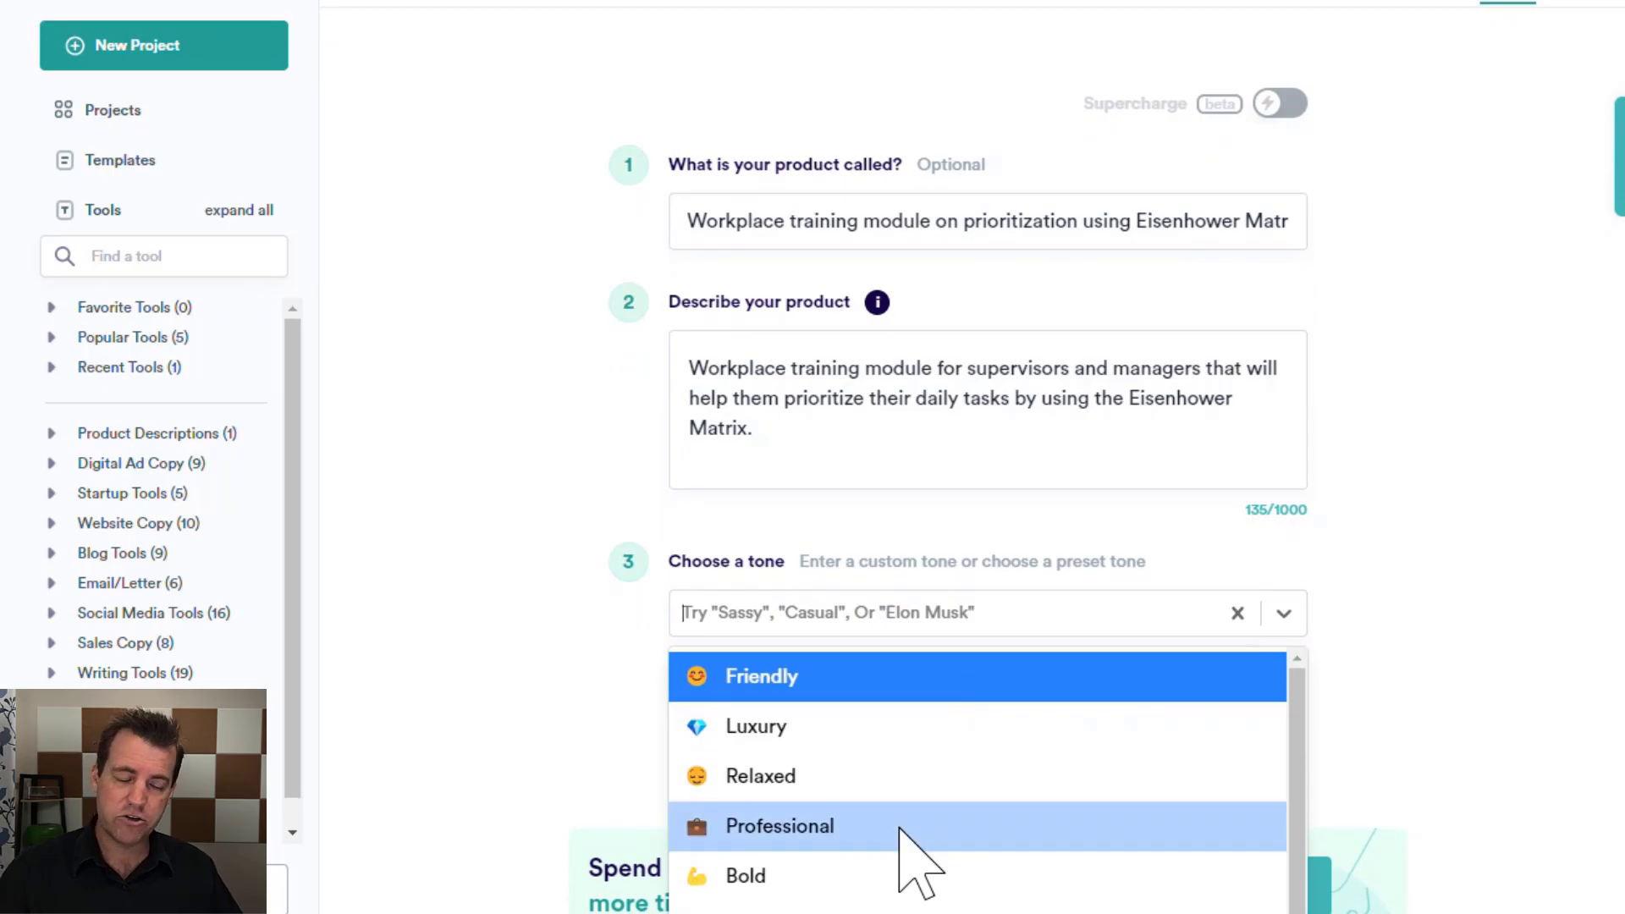
scroll(708, 598, "down", 3)
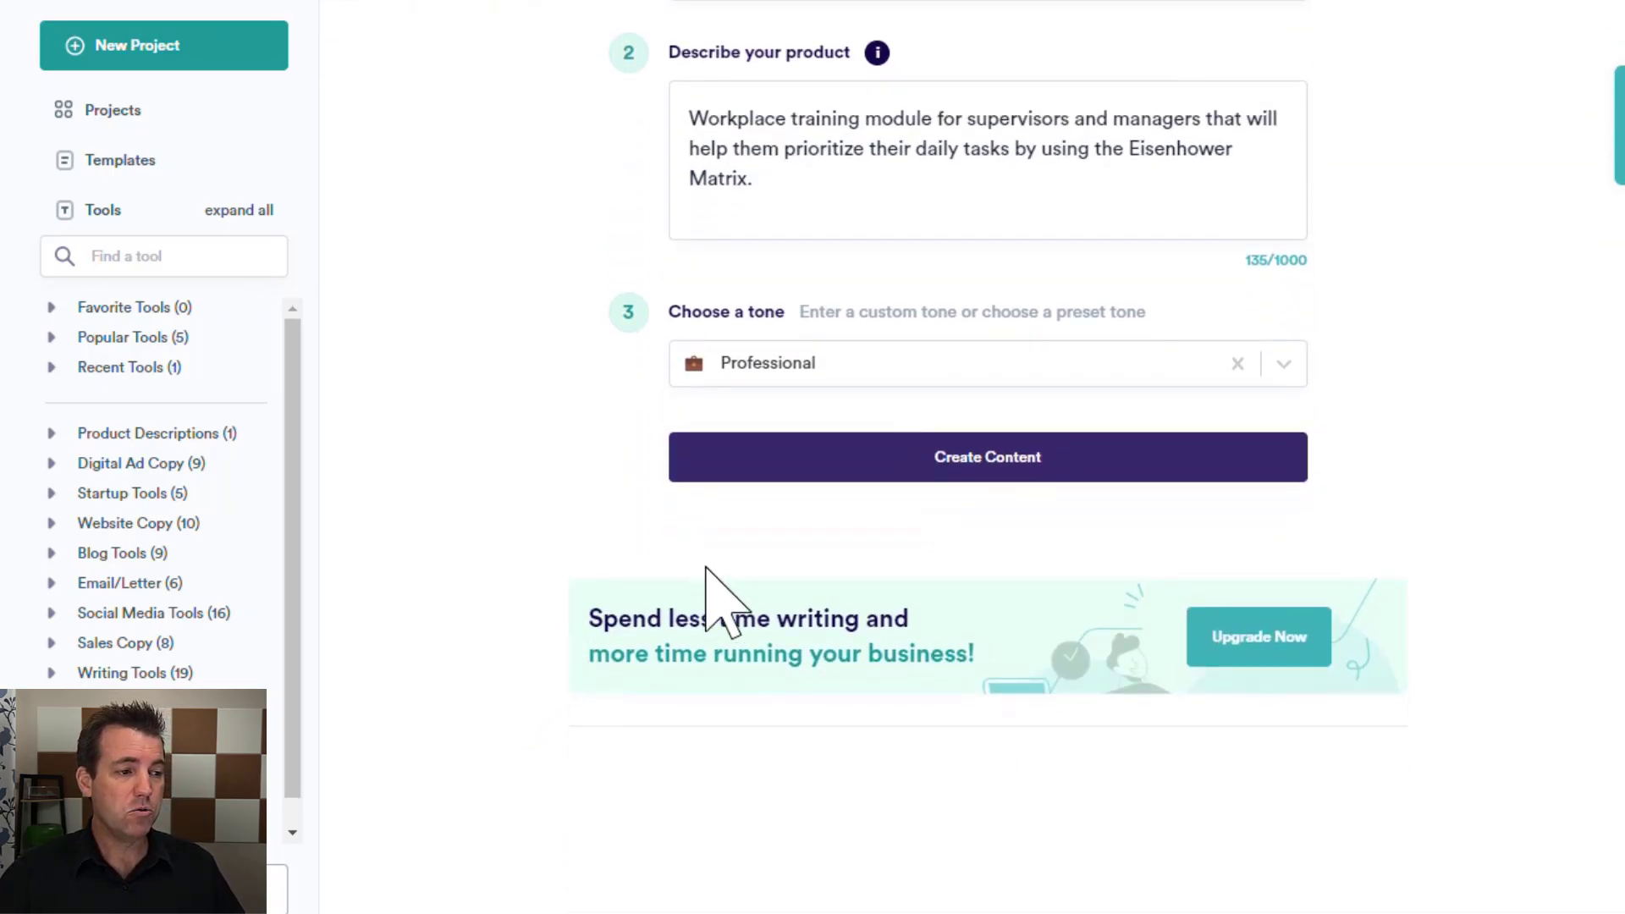
left_click(973, 461)
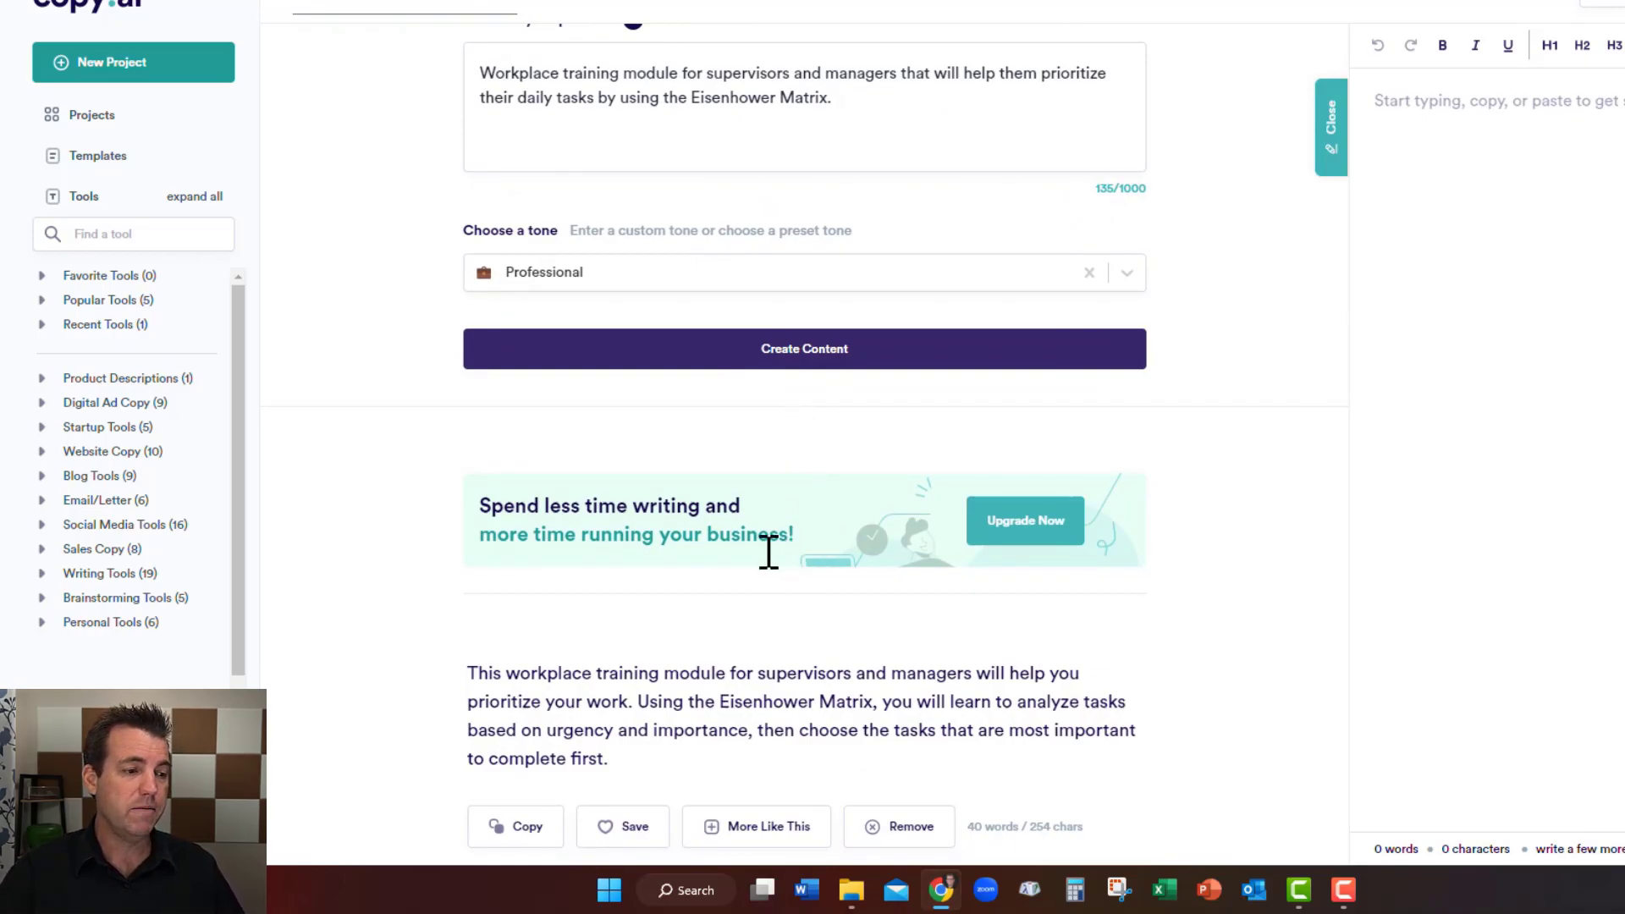
Step: Look through the generated product descriptions and return to the first one
scroll(764, 593, "down", 1)
scroll(770, 574, "down", 4)
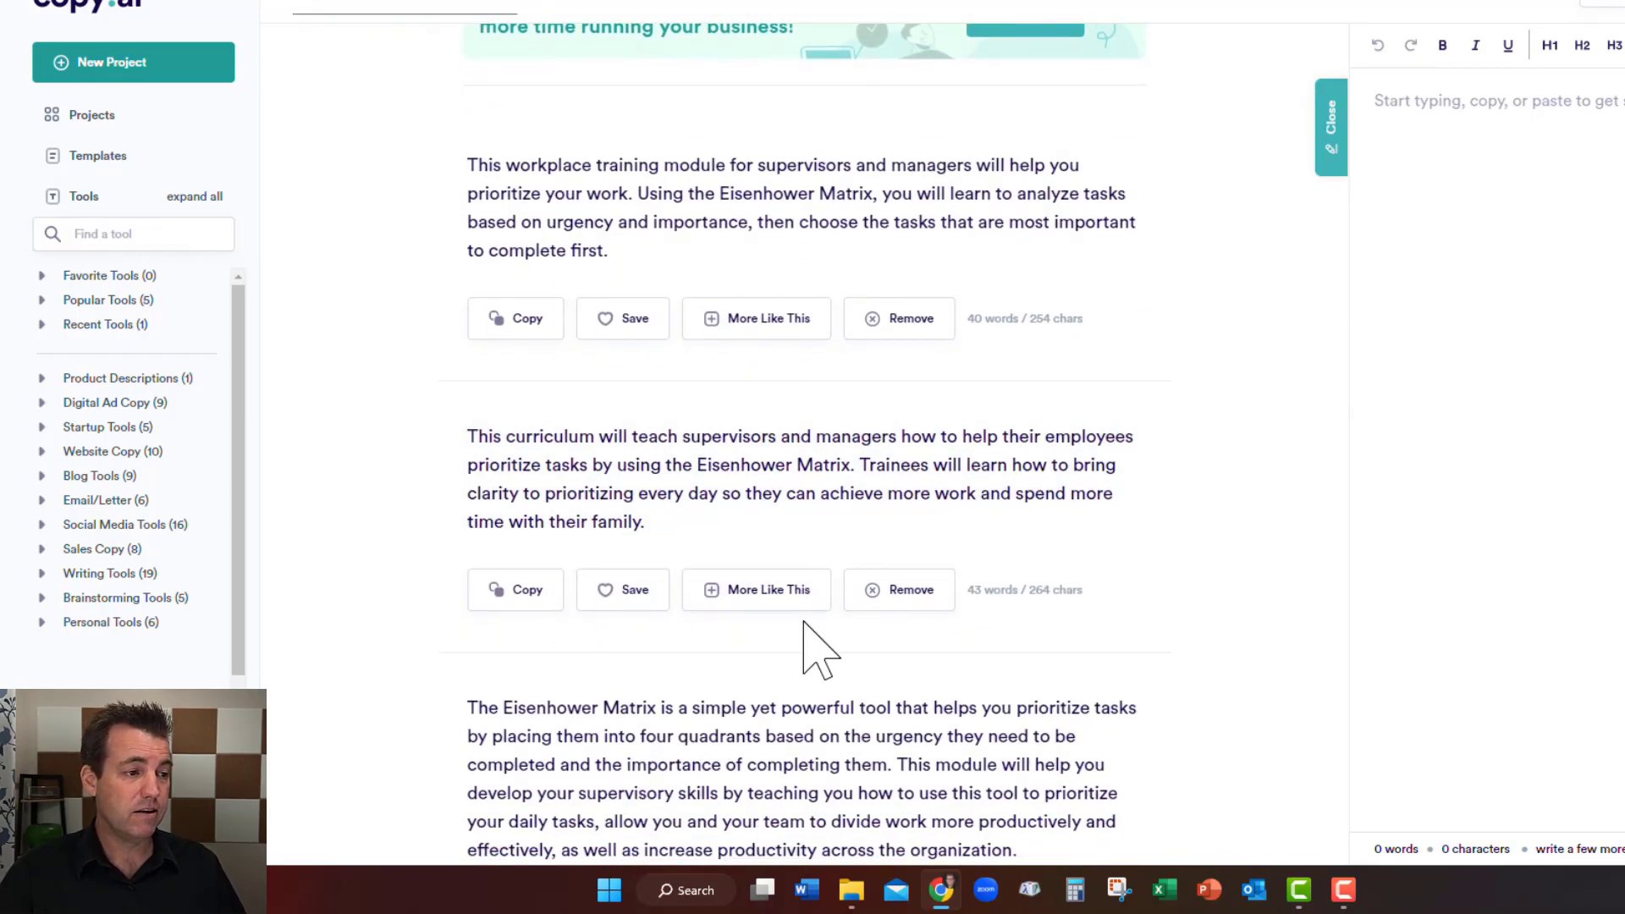
scroll(821, 592, "down", 2)
scroll(814, 571, "down", 7)
scroll(805, 536, "up", 8)
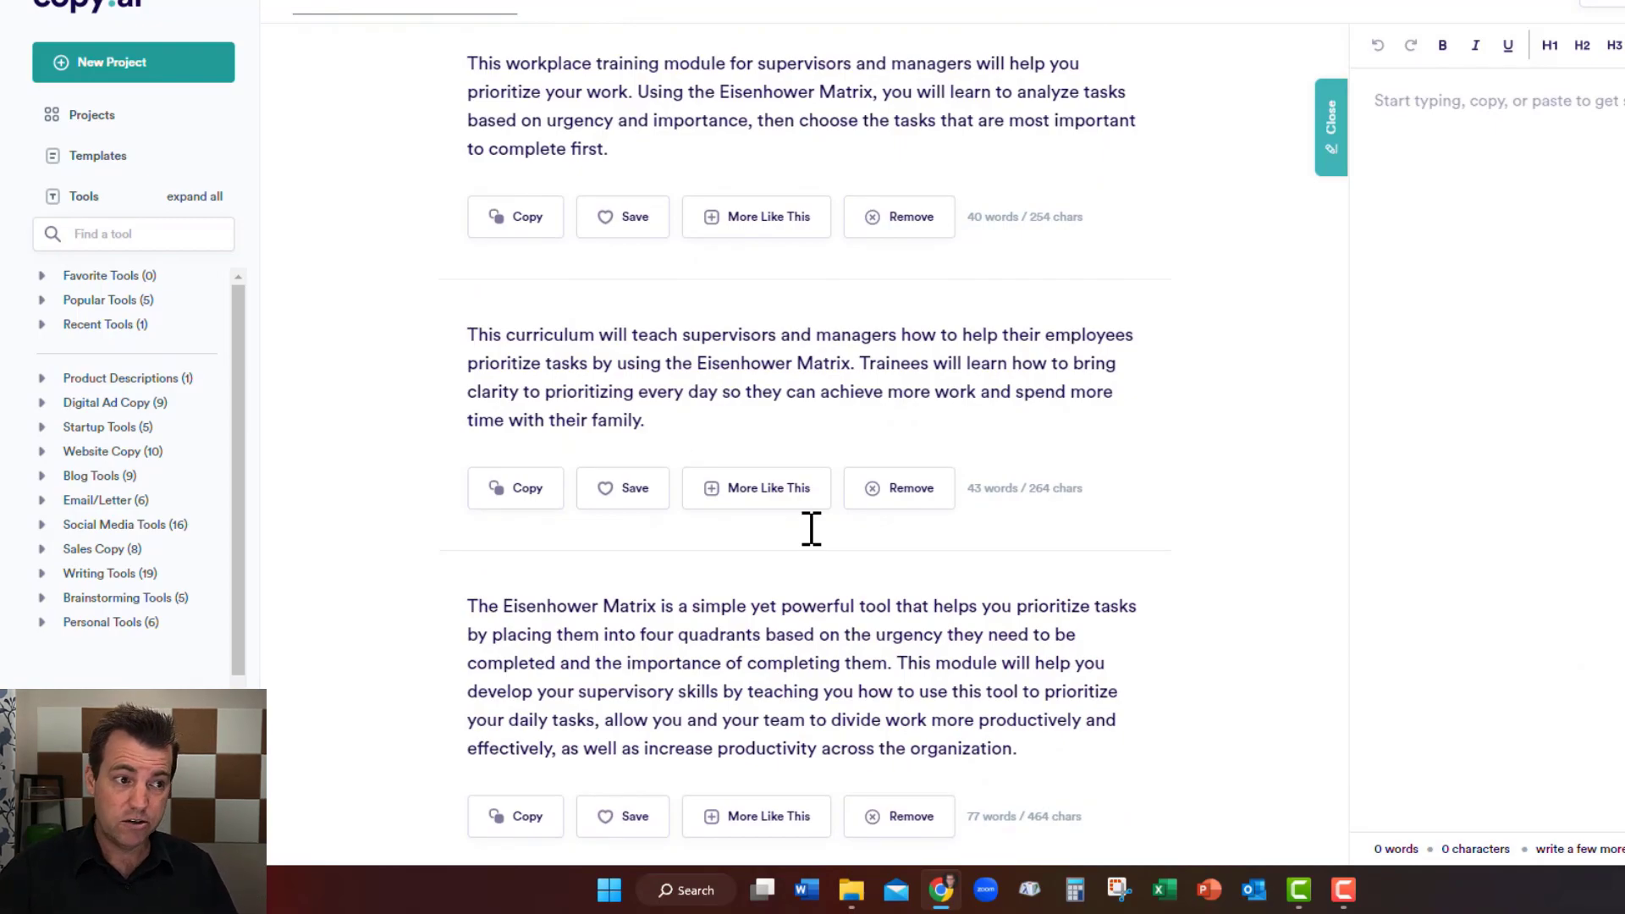
scroll(799, 355, "up", 3)
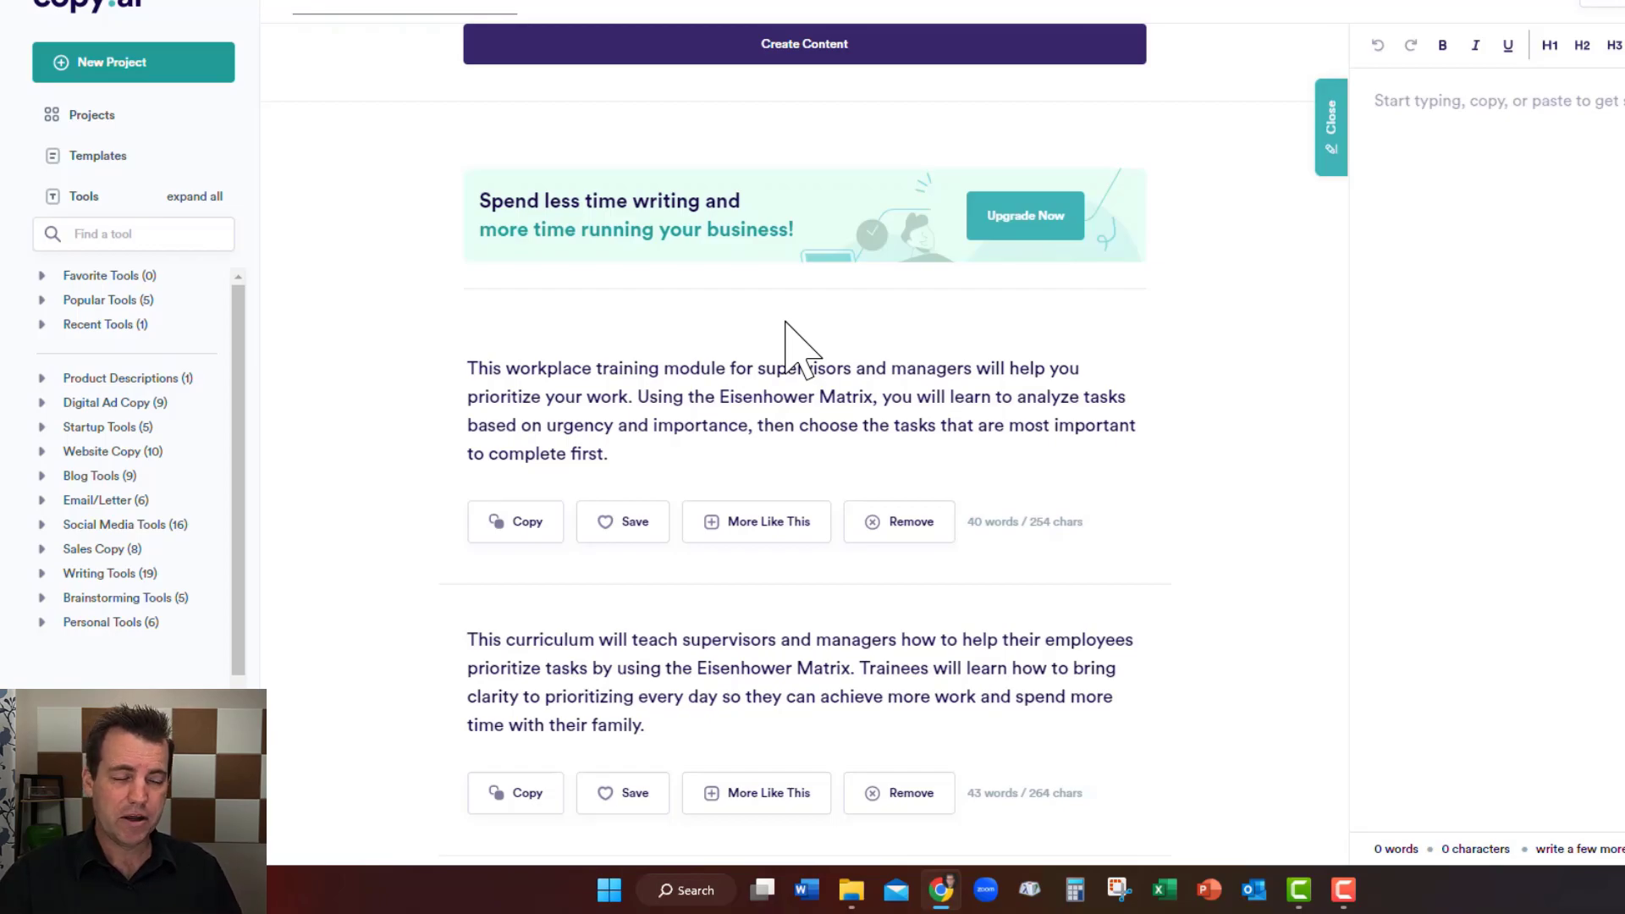
Step: Read the first generated description closely, and highlight the word "curriculum" in the second one
left_click_drag(616, 454, 482, 367)
left_click(663, 468)
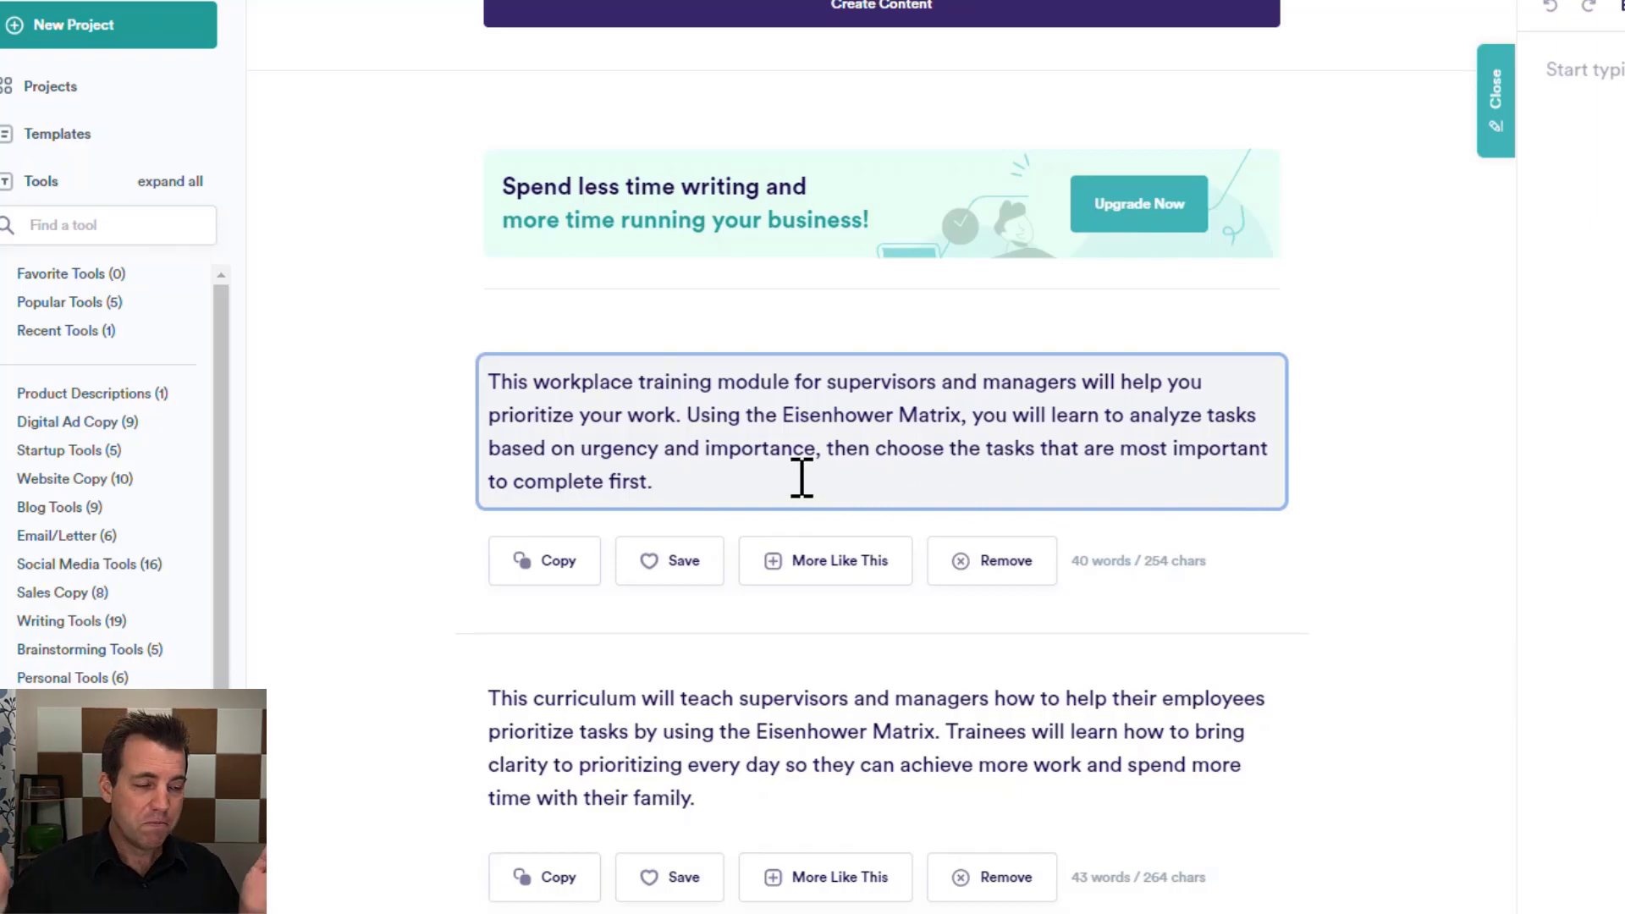
scroll(768, 505, "down", 4)
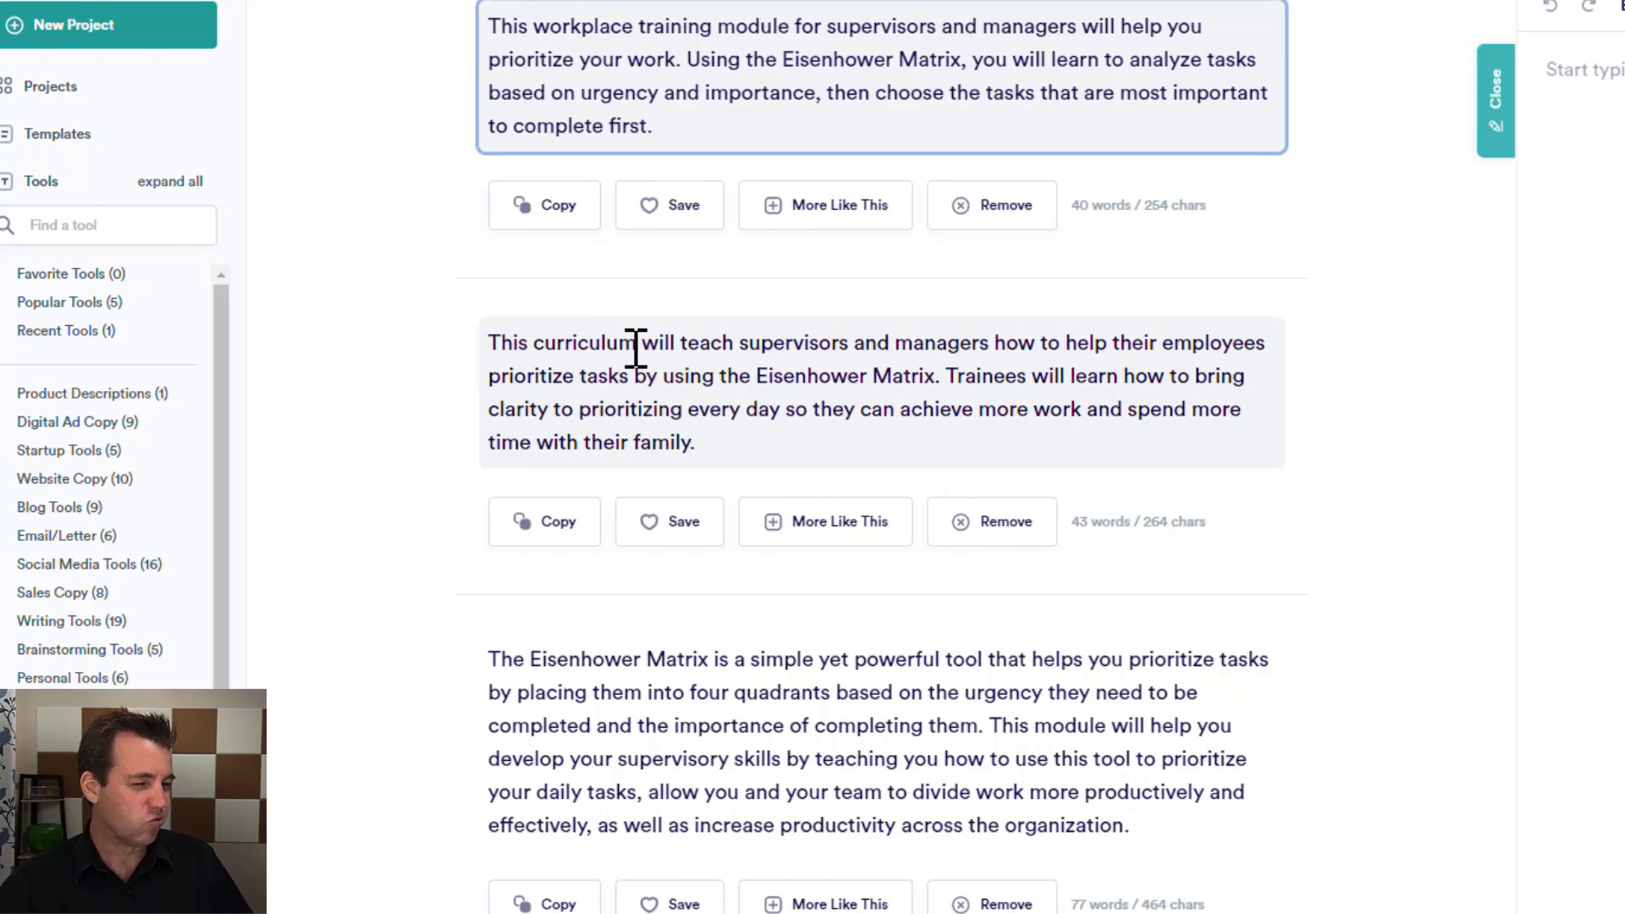
left_click_drag(636, 344, 536, 342)
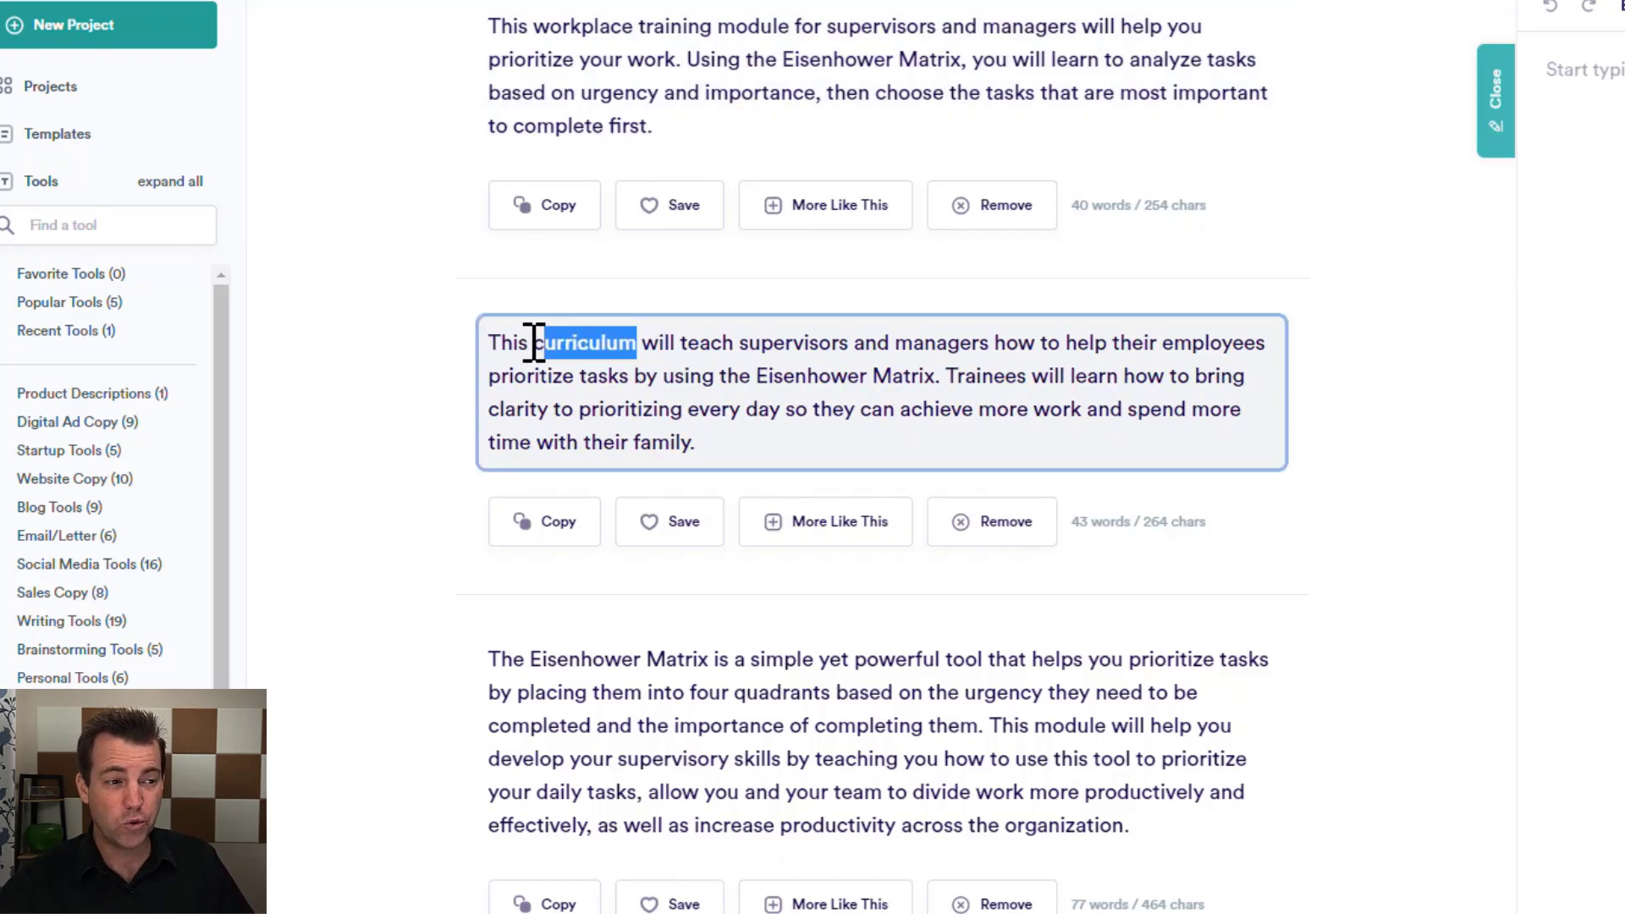
Step: Read the second generated description, highlighting "Trainees", and look through the third and fourth descriptions
left_click(820, 374)
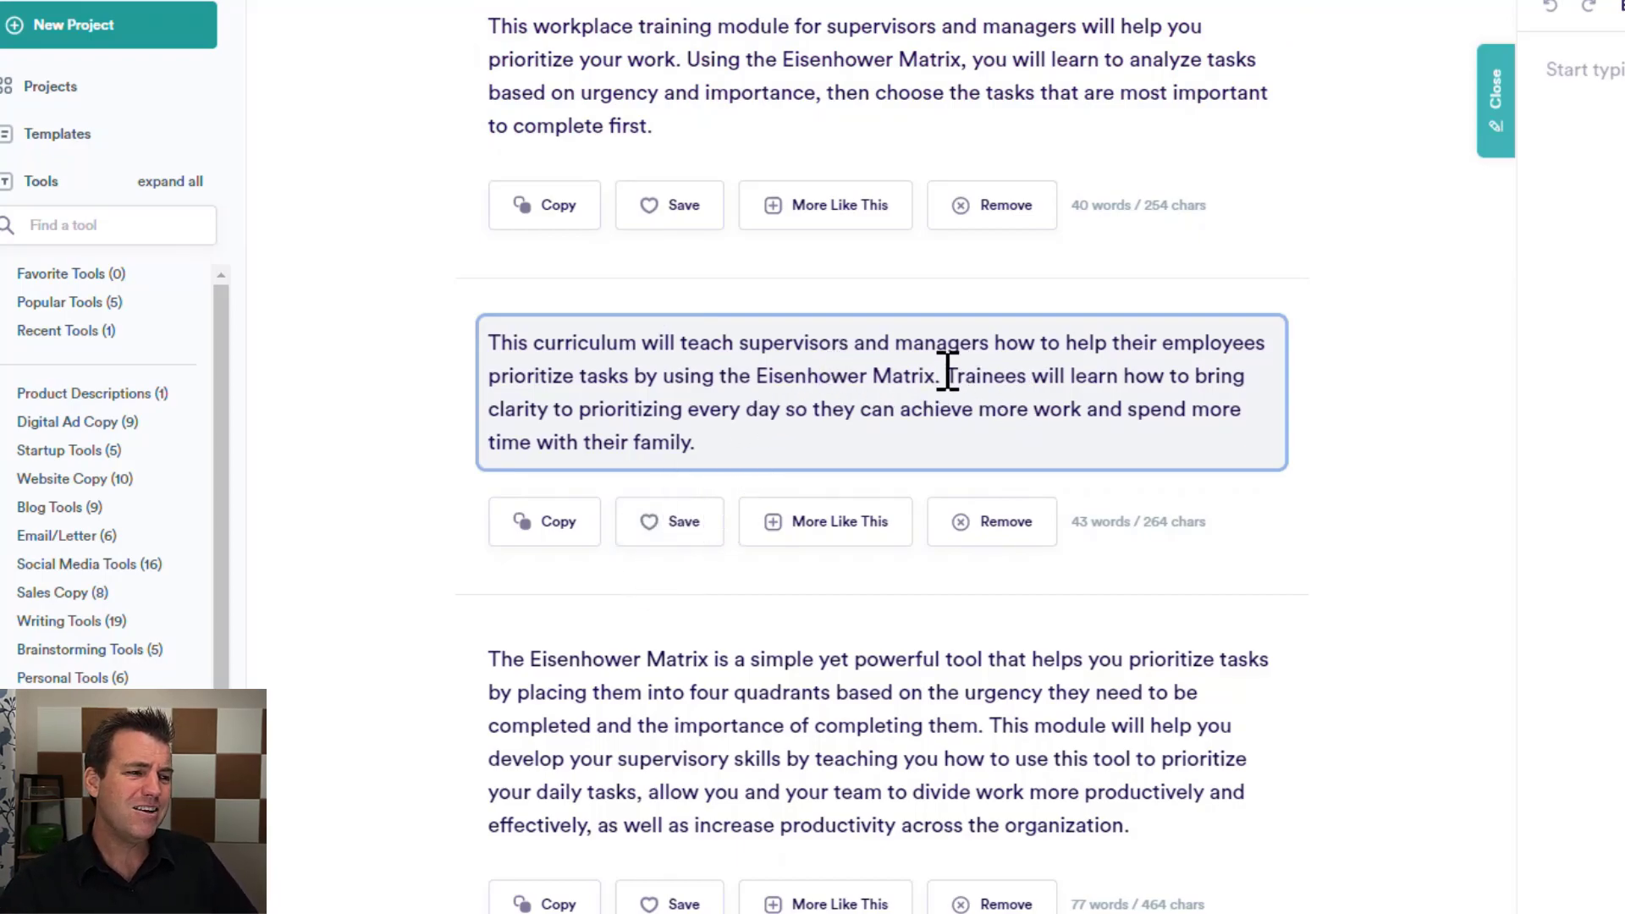
left_click_drag(945, 376, 1031, 377)
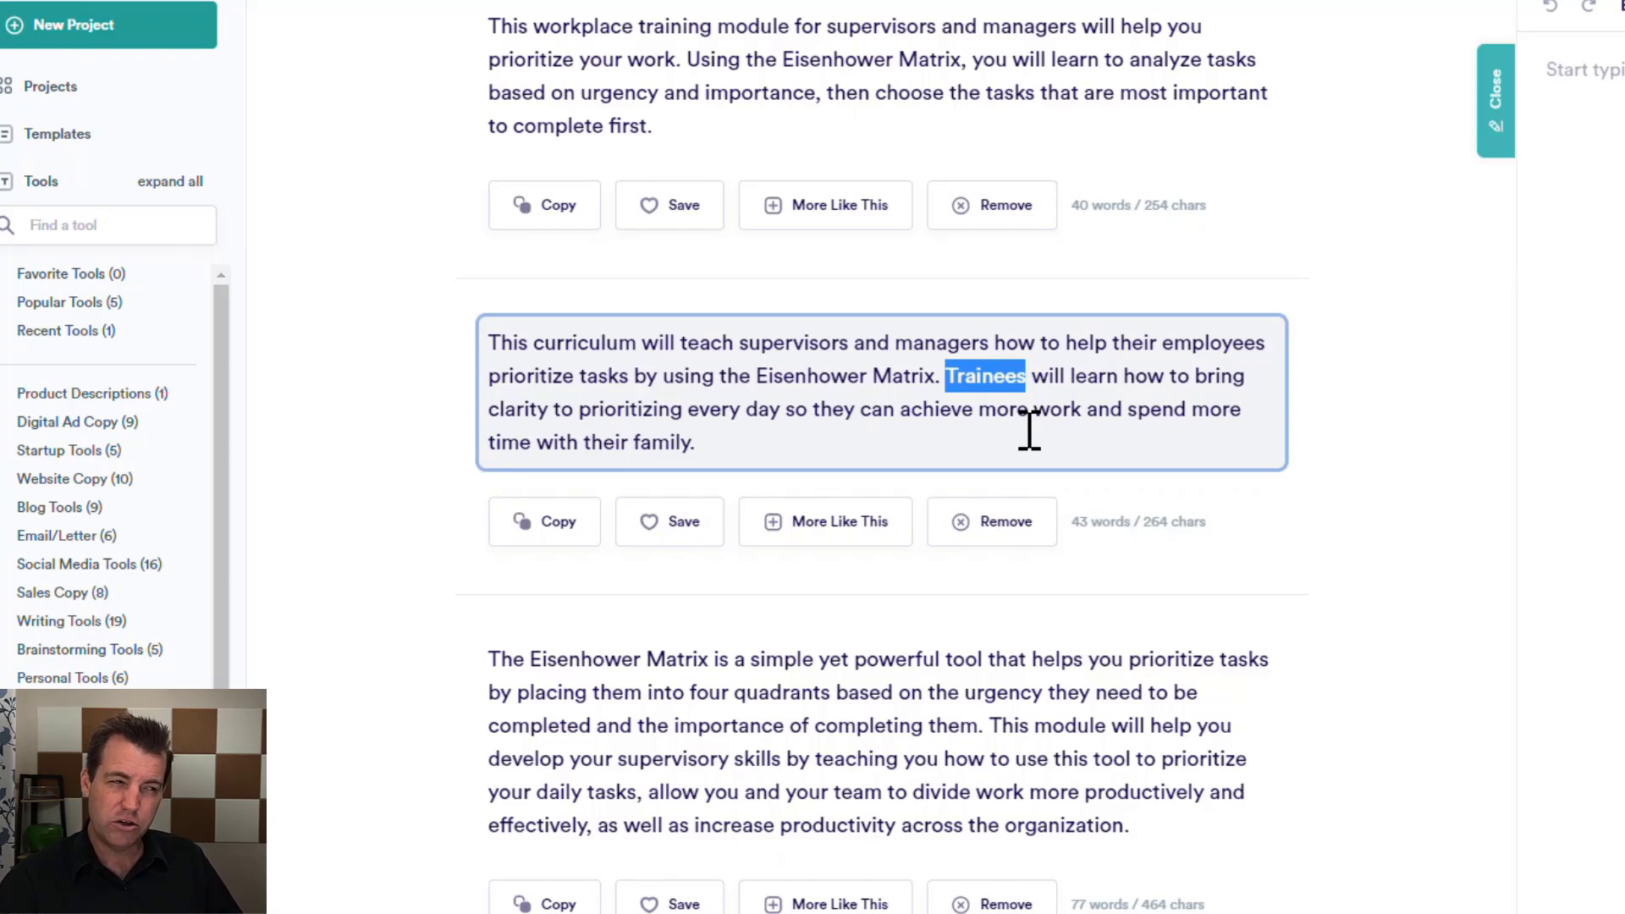
scroll(935, 644, "down", 3)
left_click(650, 520)
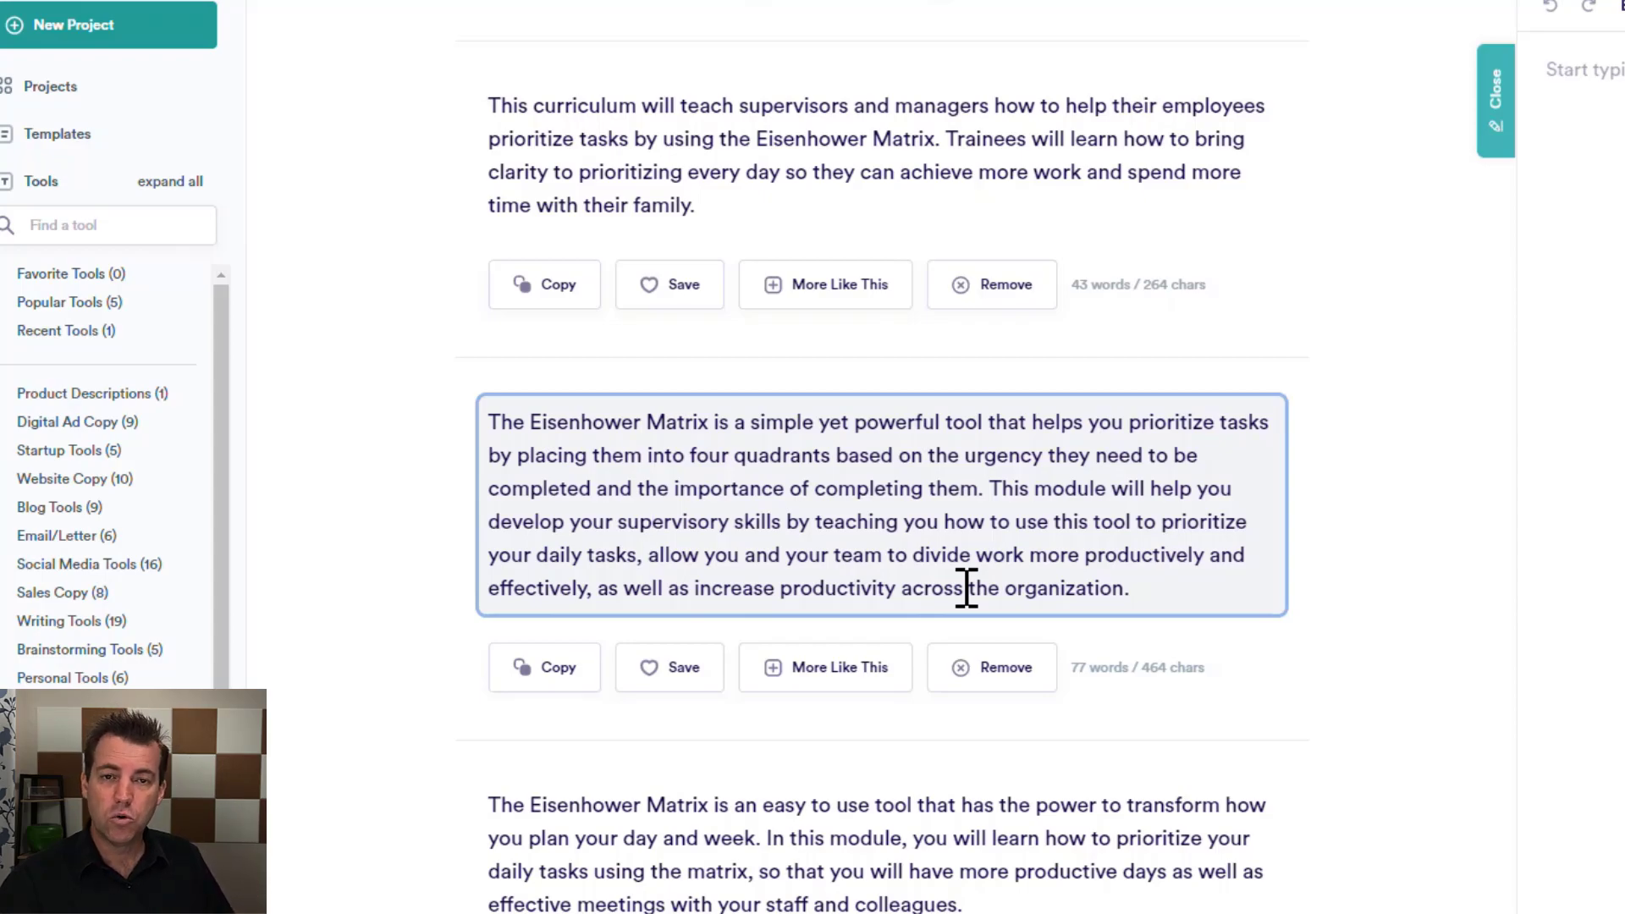
scroll(967, 587, "down", 5)
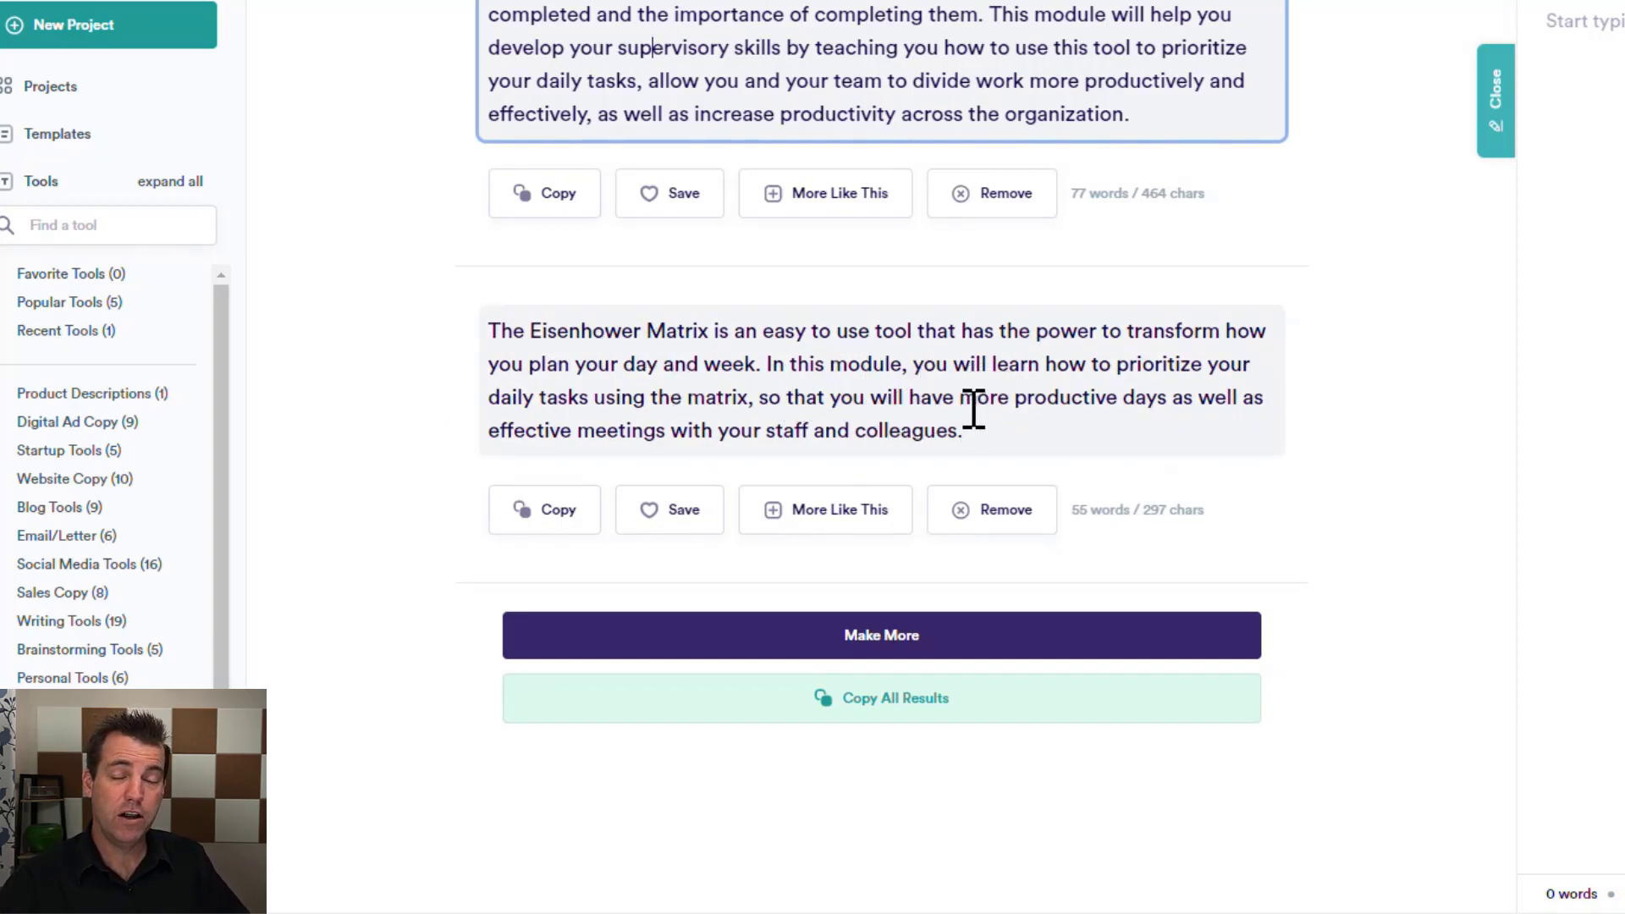
scroll(1011, 432, "up", 6)
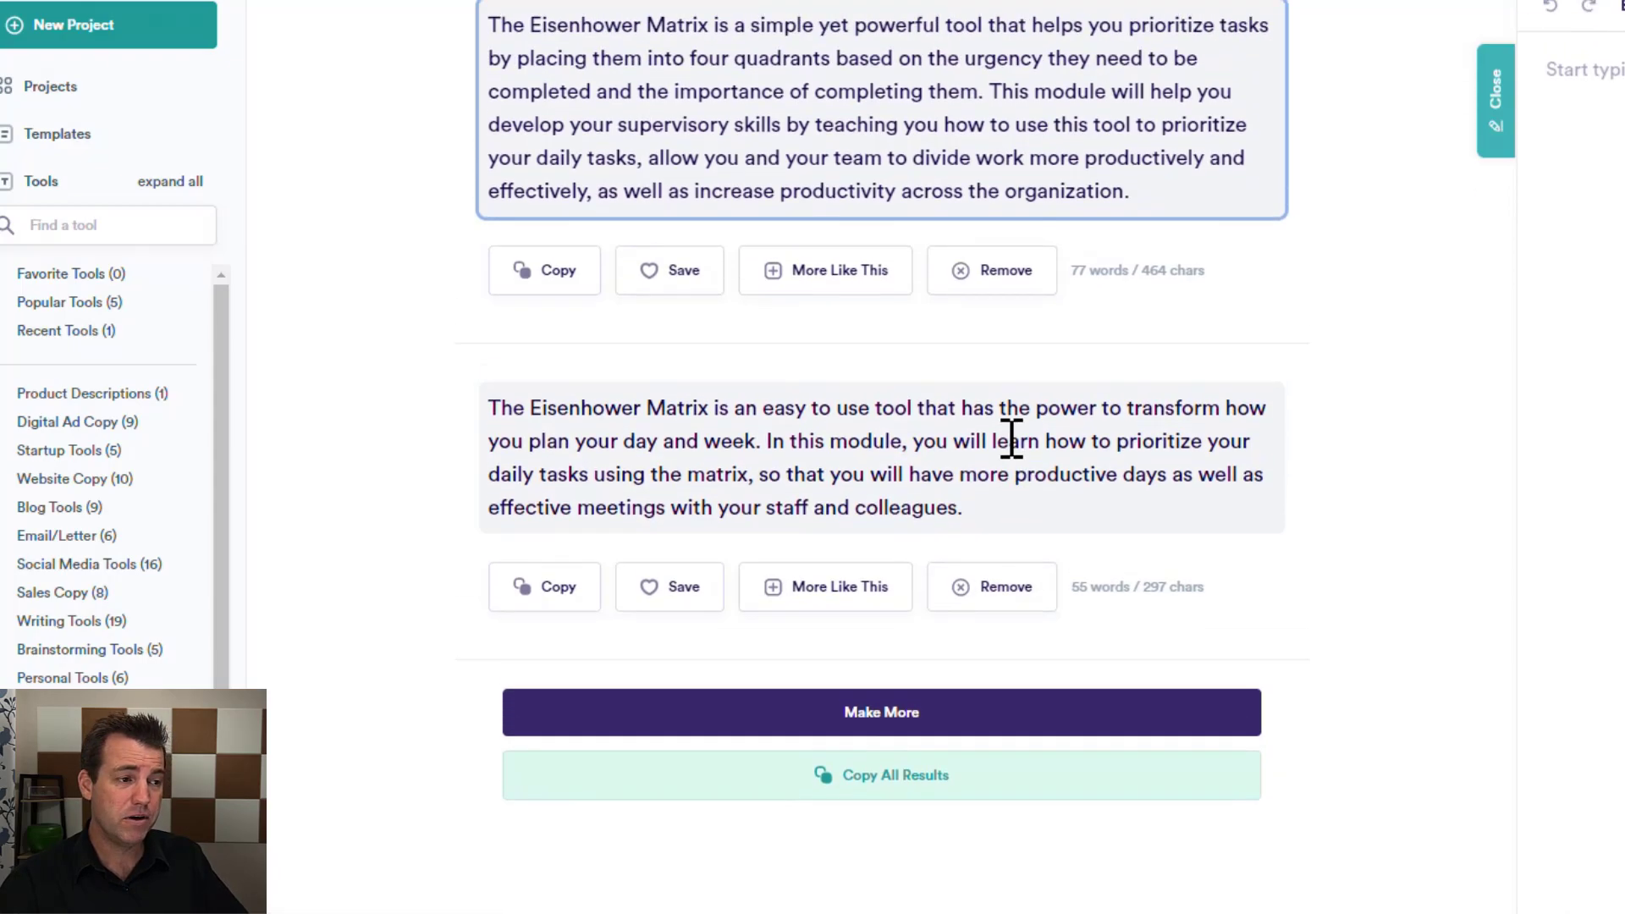
Step: Copy the first generated description, beginning "This workplace training module for supervisors and managers", into the empty editor
scroll(1012, 424, "up", 6)
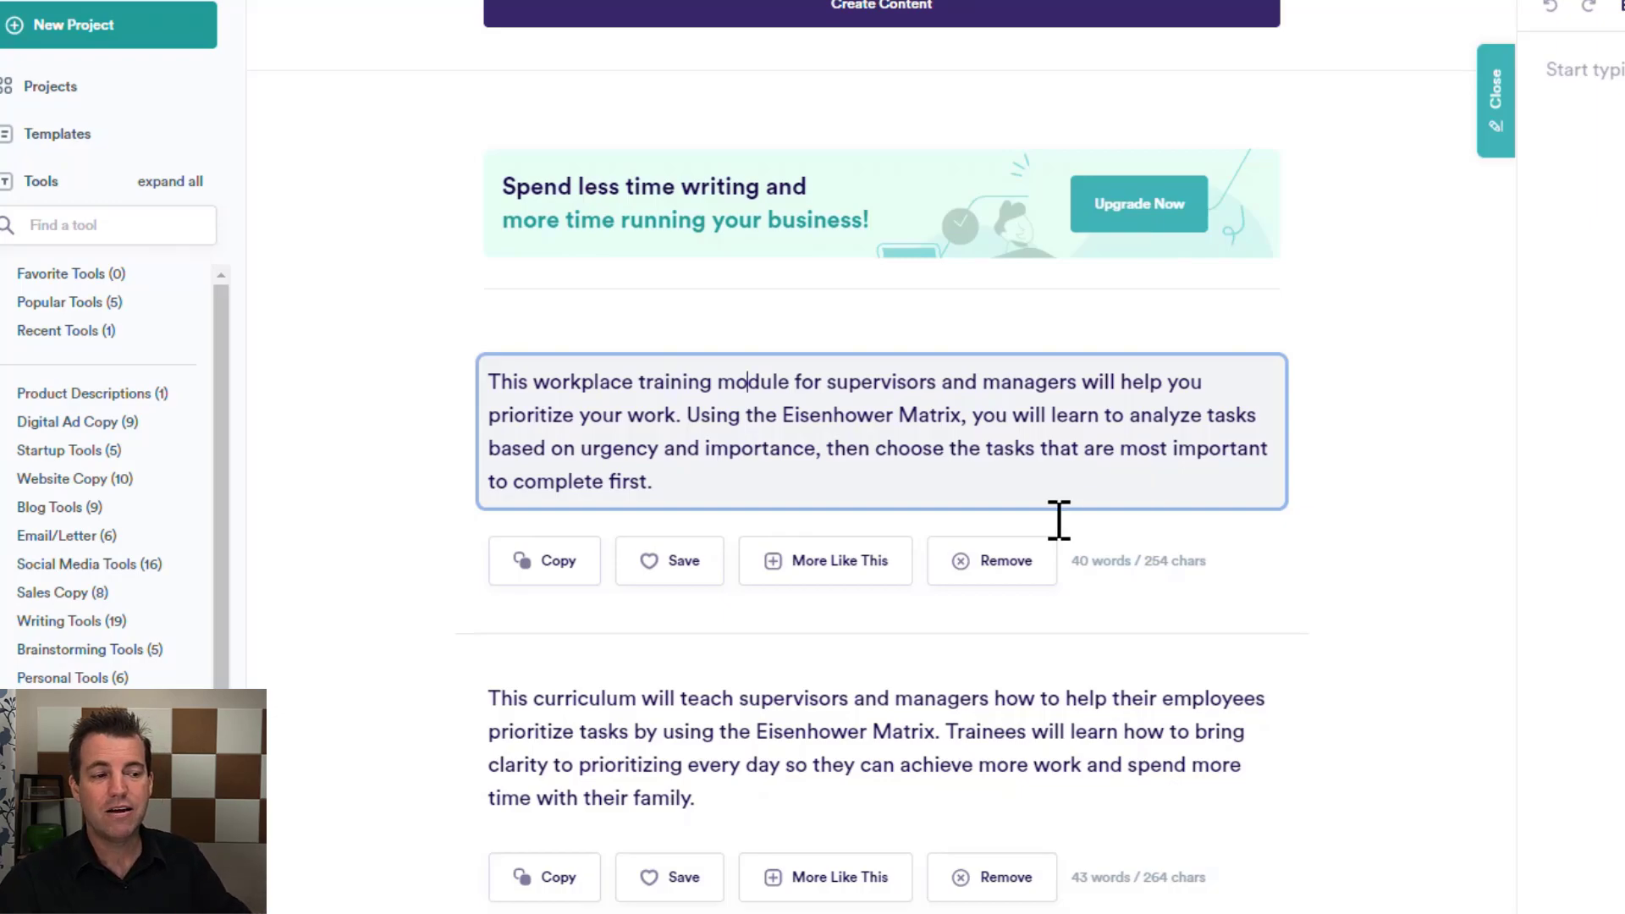
left_click(554, 562)
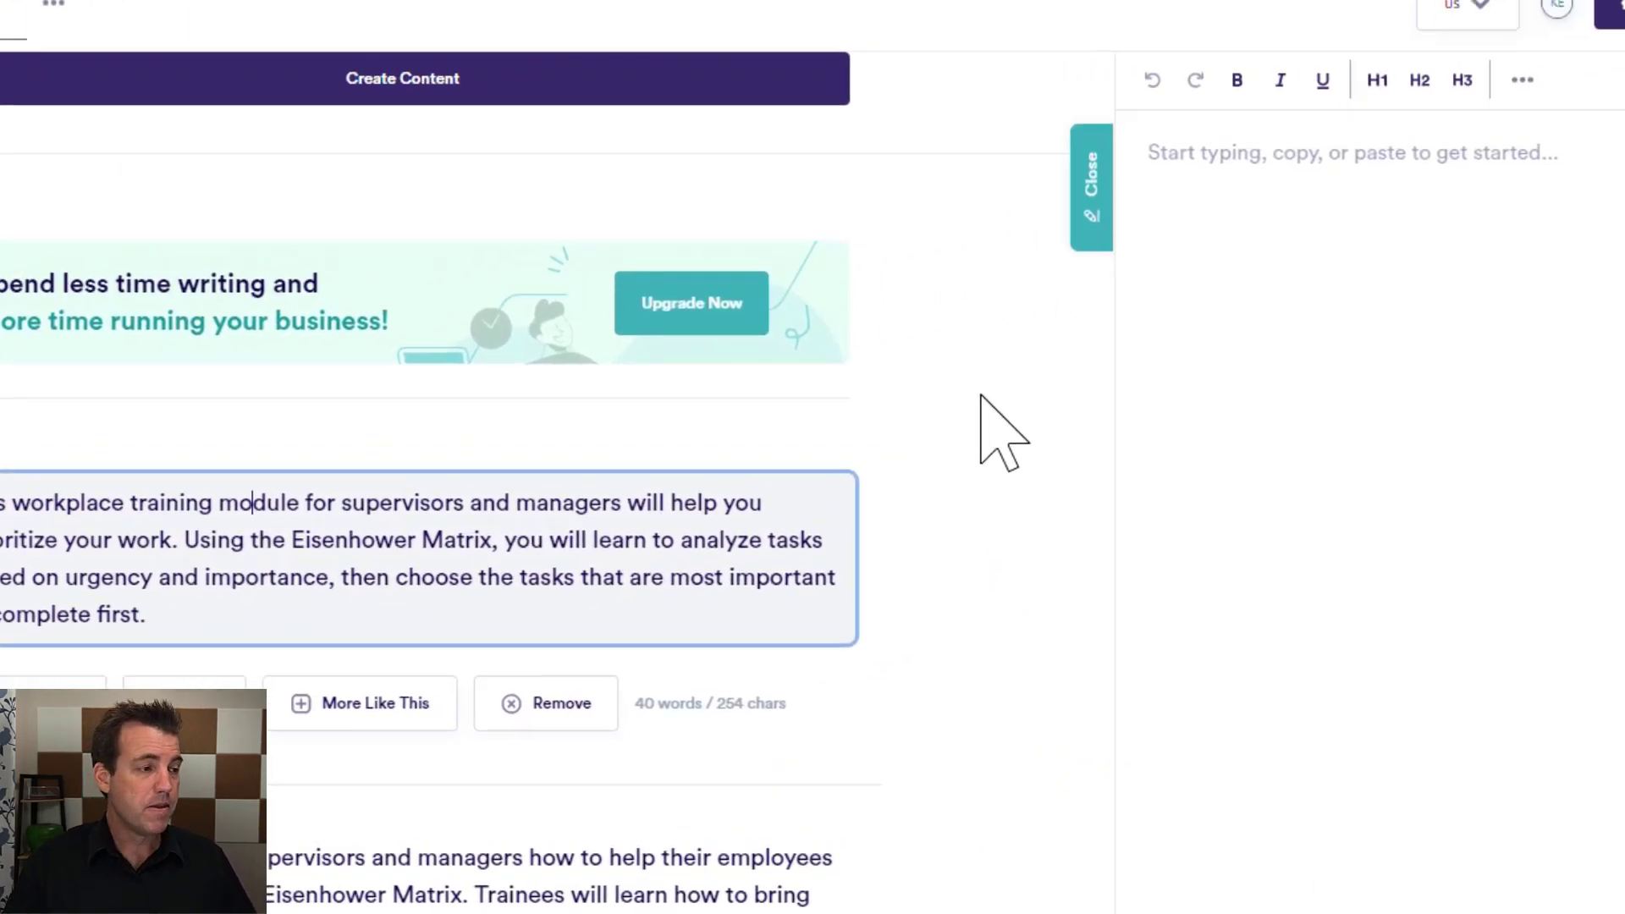
left_click(1618, 115)
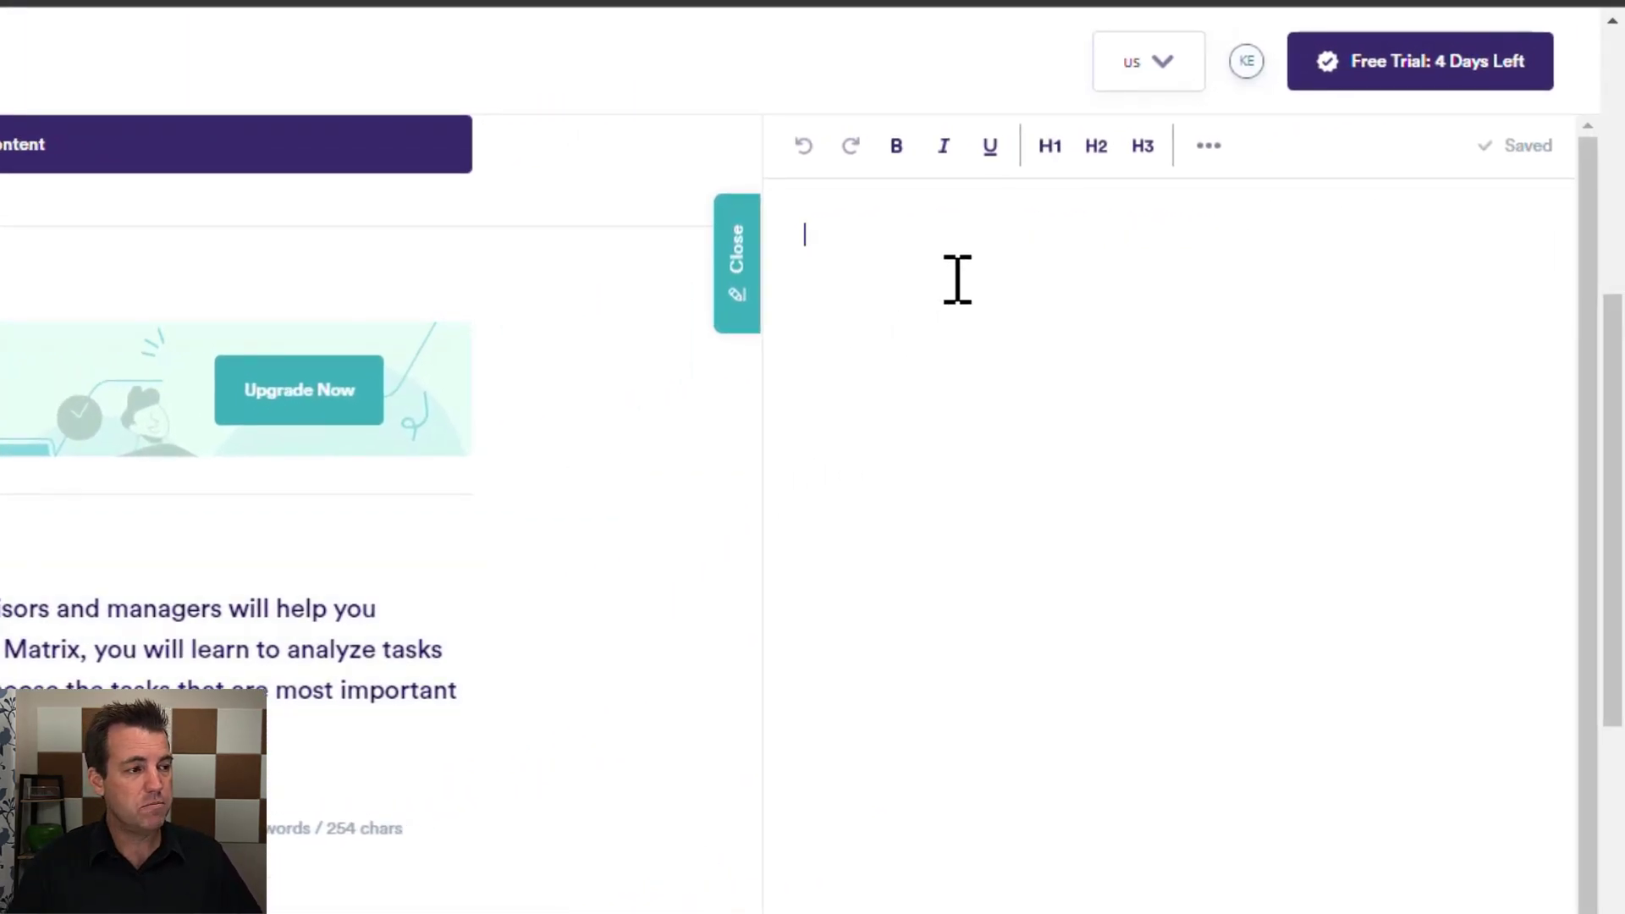
key("ctrl+v")
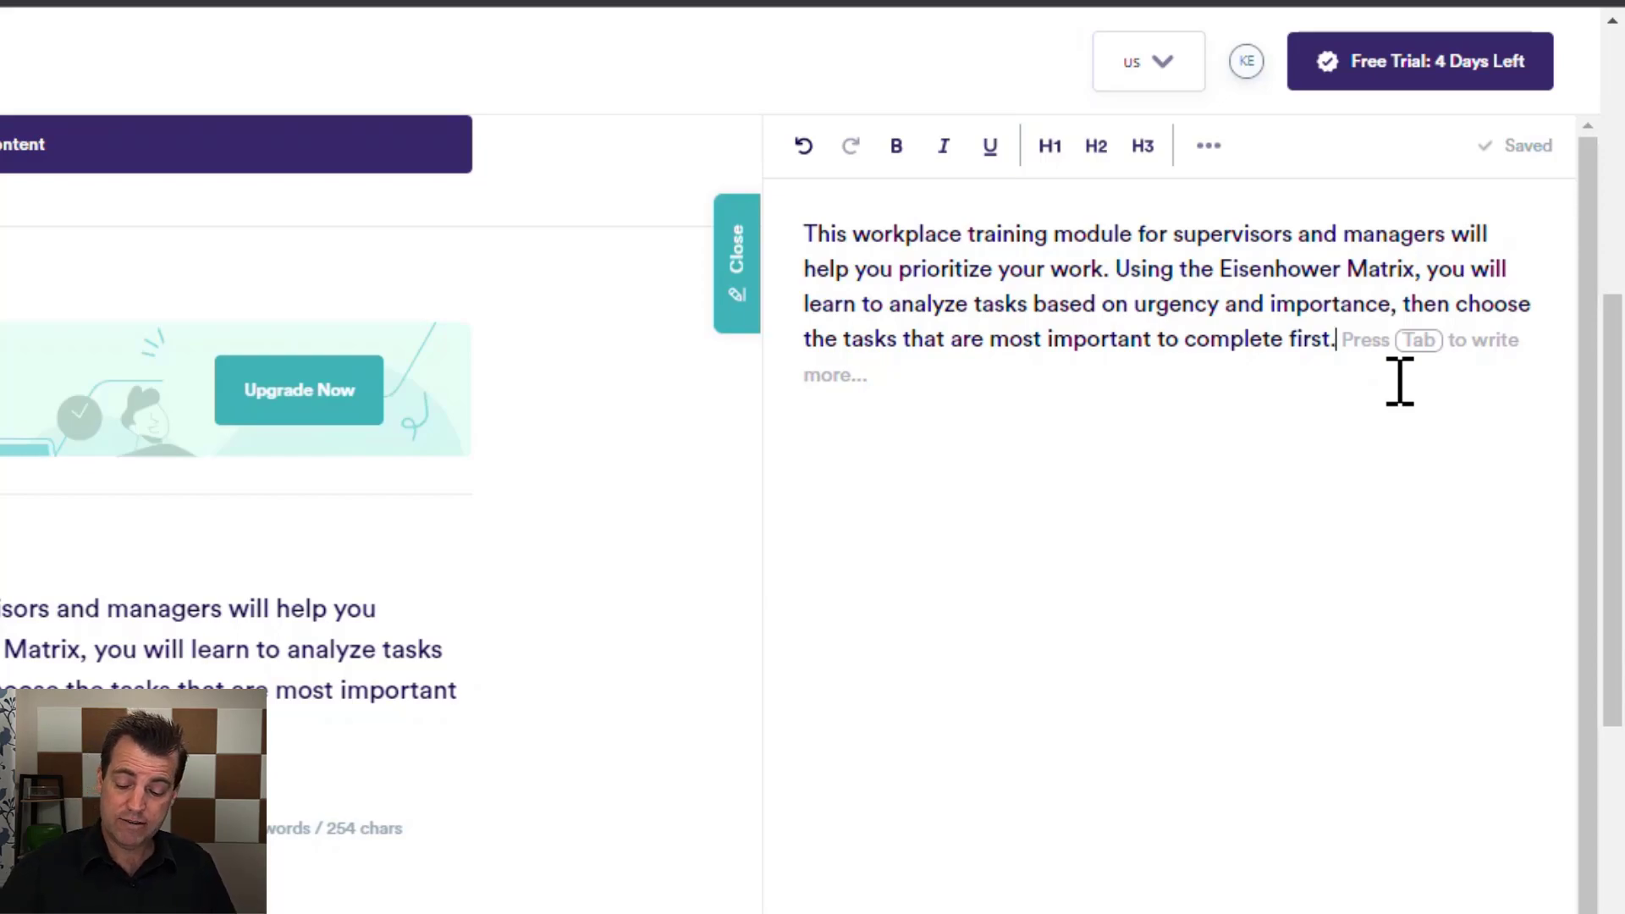
Step: Extend the description with the write-more suggestion about Dwight D. Eisenhower creating the matrix, close the suggestions and start a new paragraph
key("Tab")
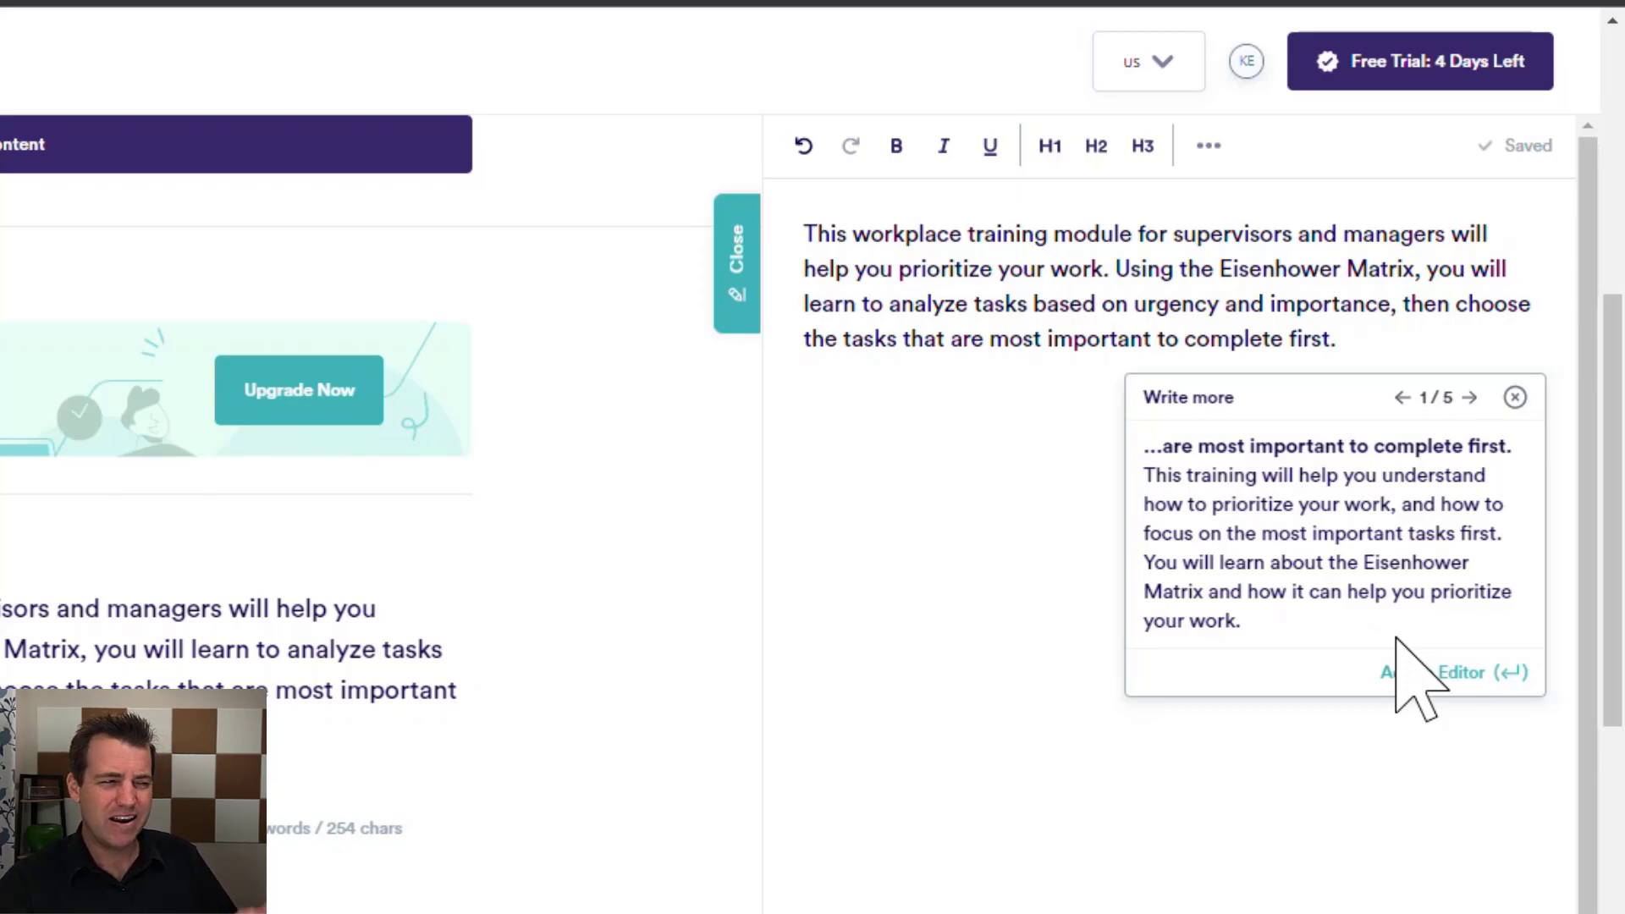
left_click(1473, 398)
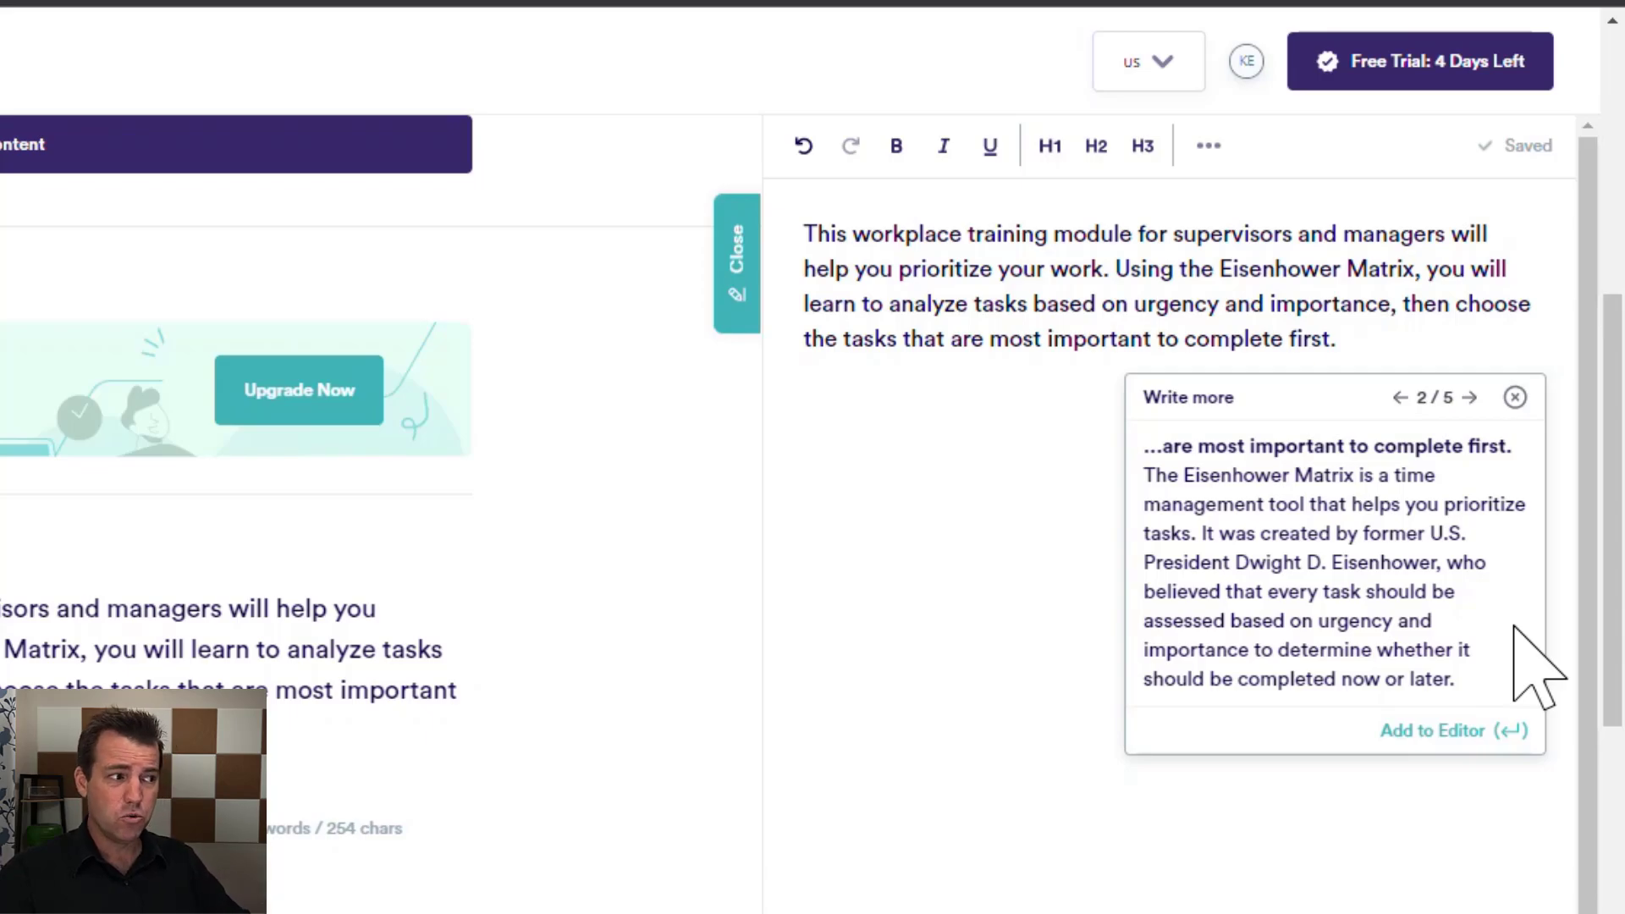
left_click(1451, 729)
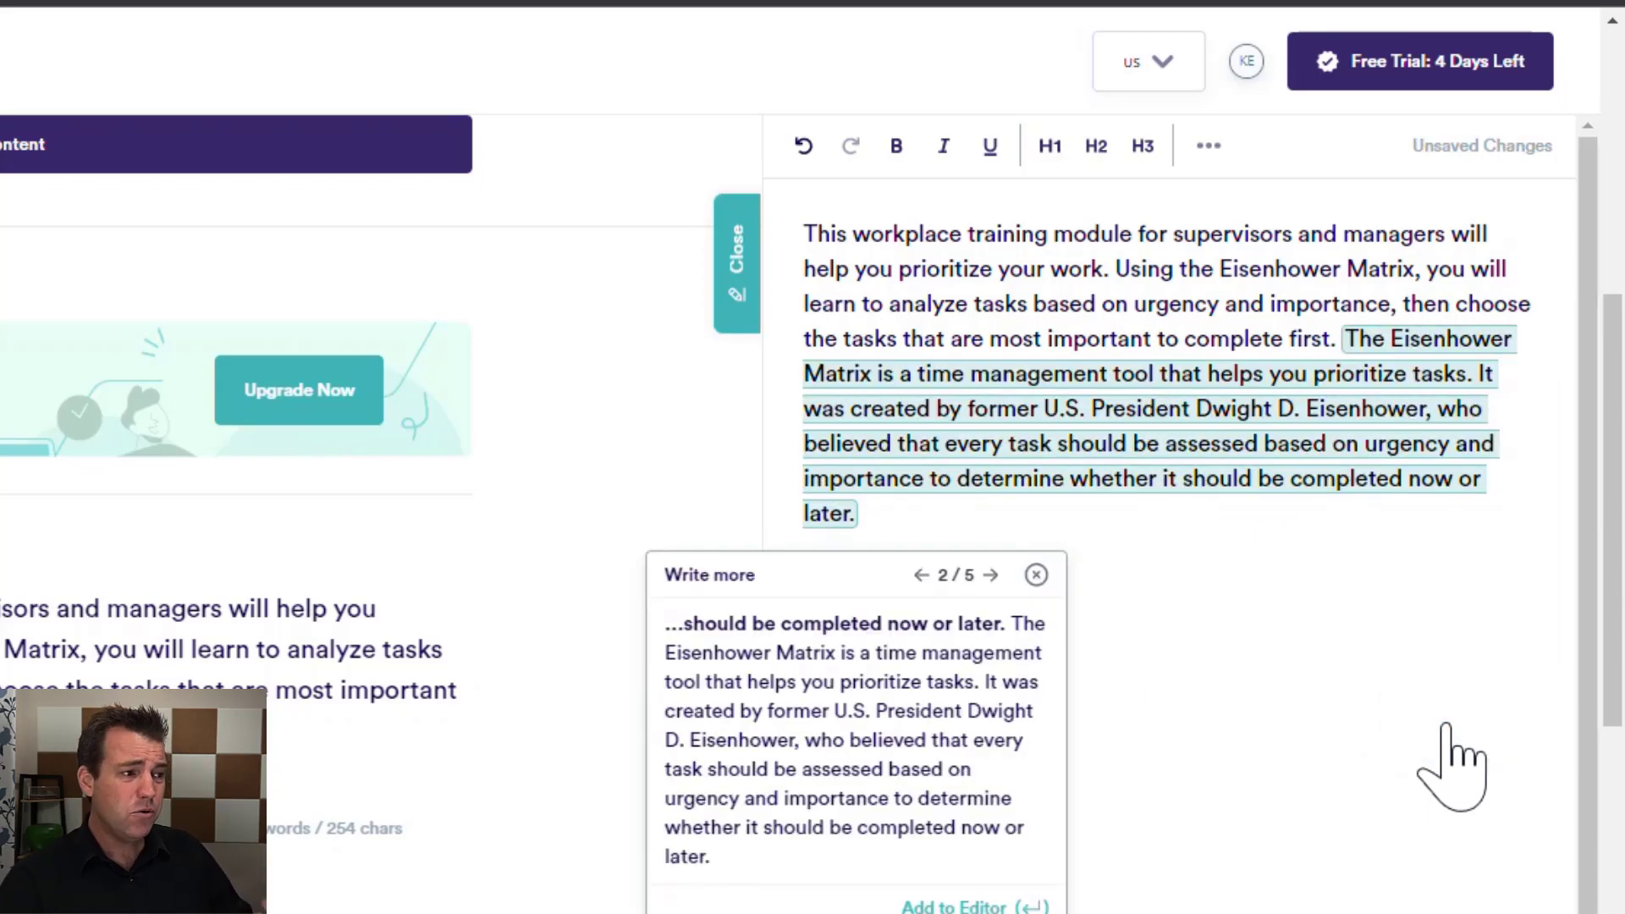
left_click(931, 526)
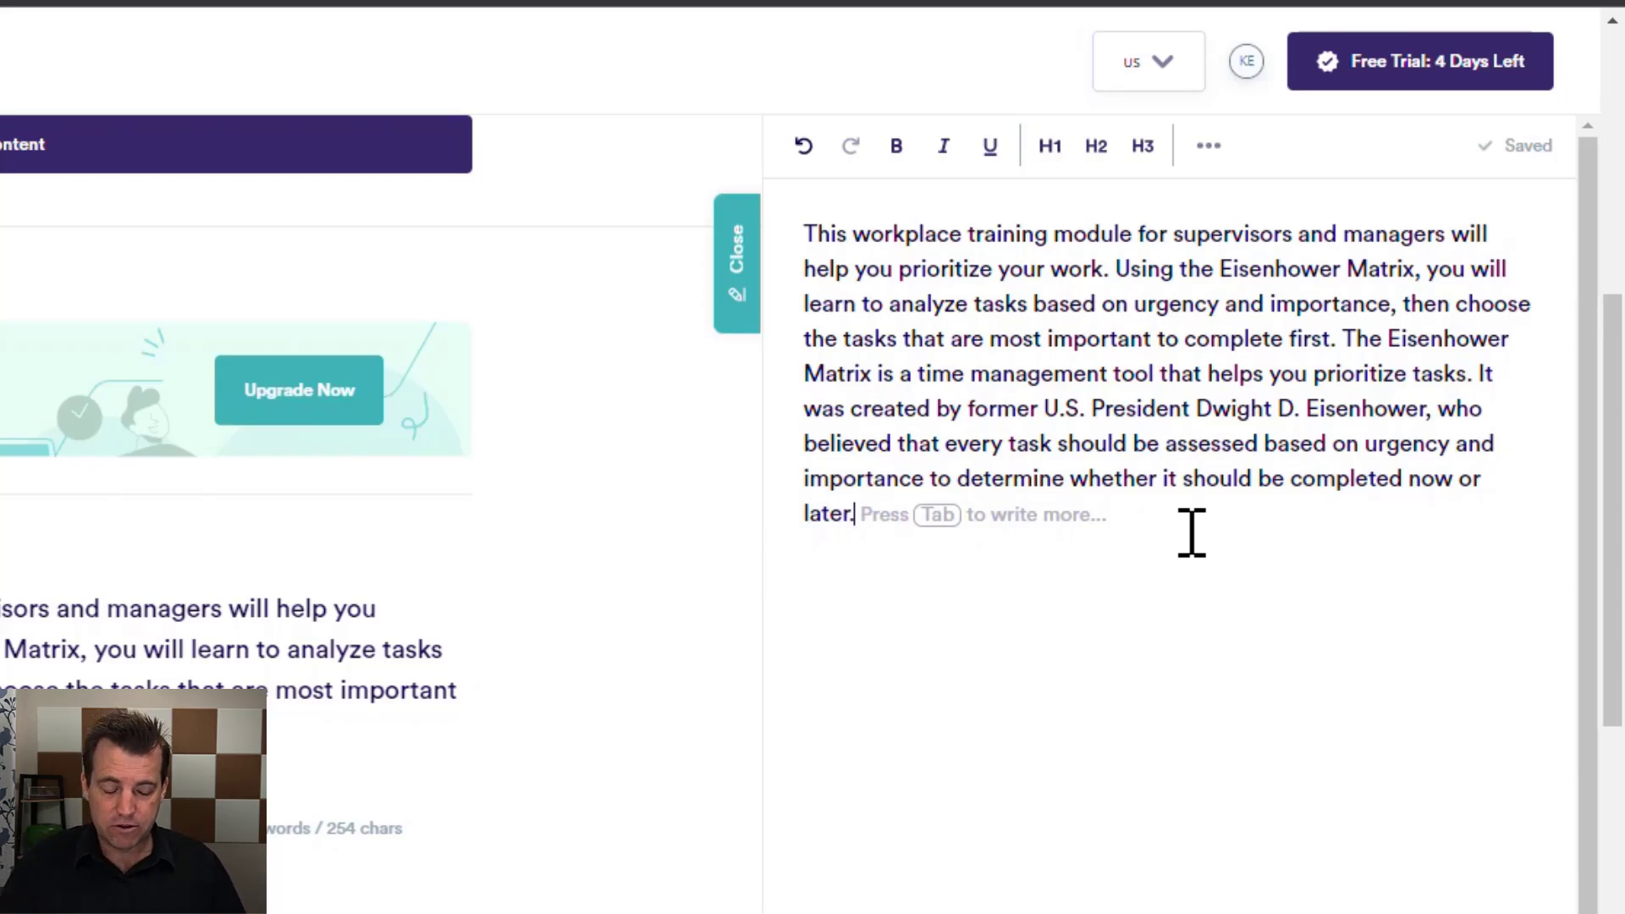
key("Return")
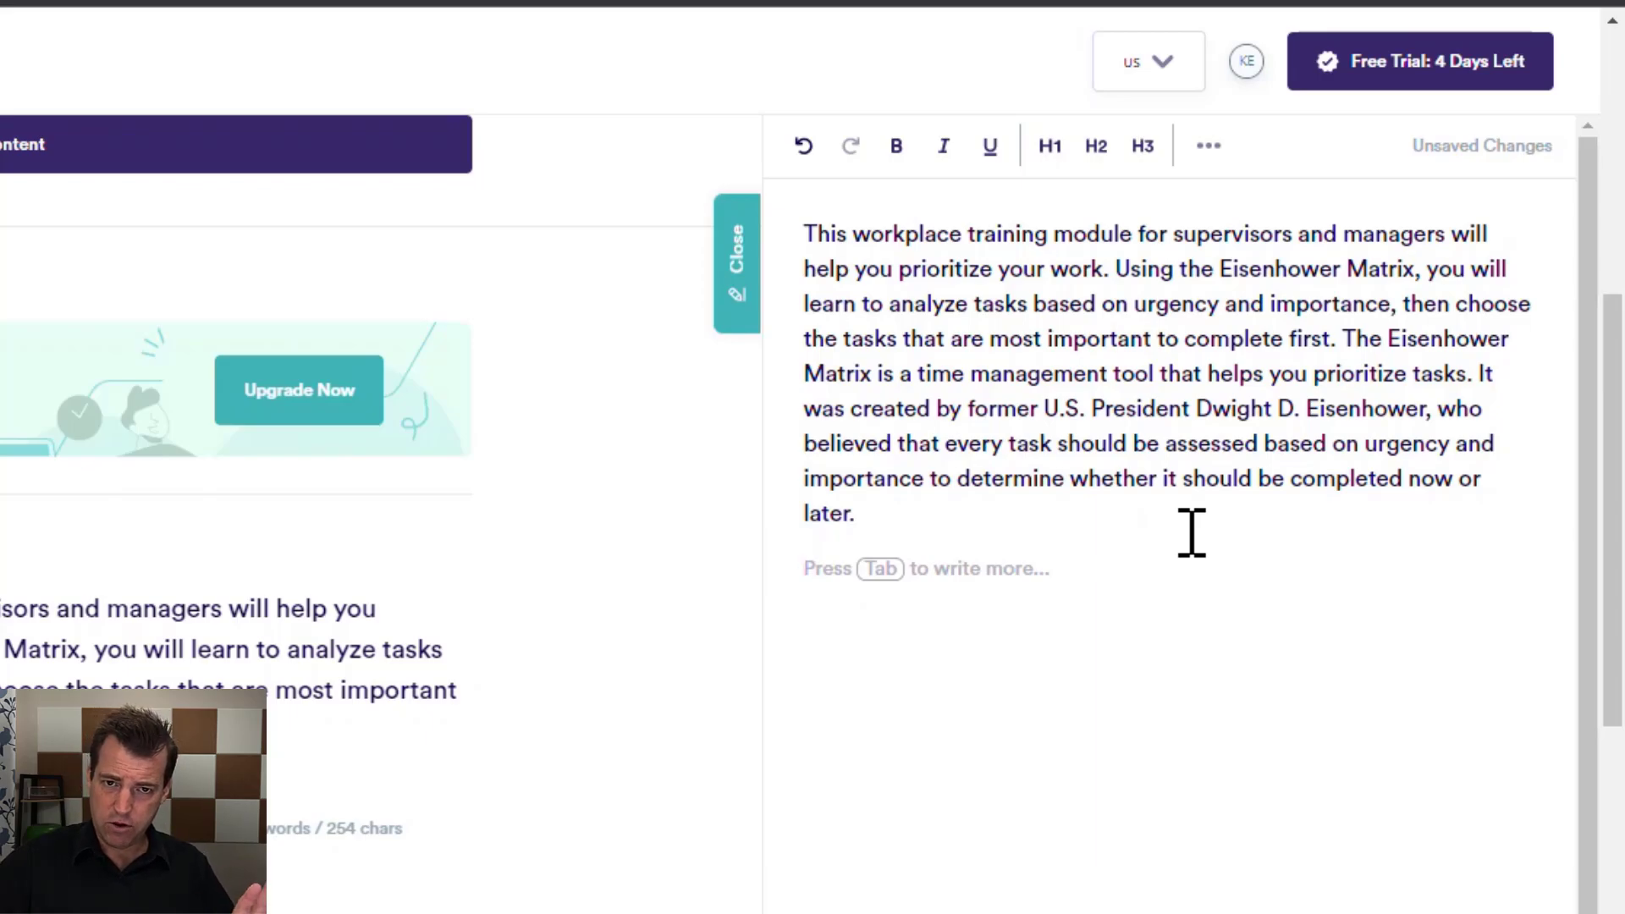
Step: Generate write-more suggestions for the new paragraph, look through all five and dismiss them
key("Tab")
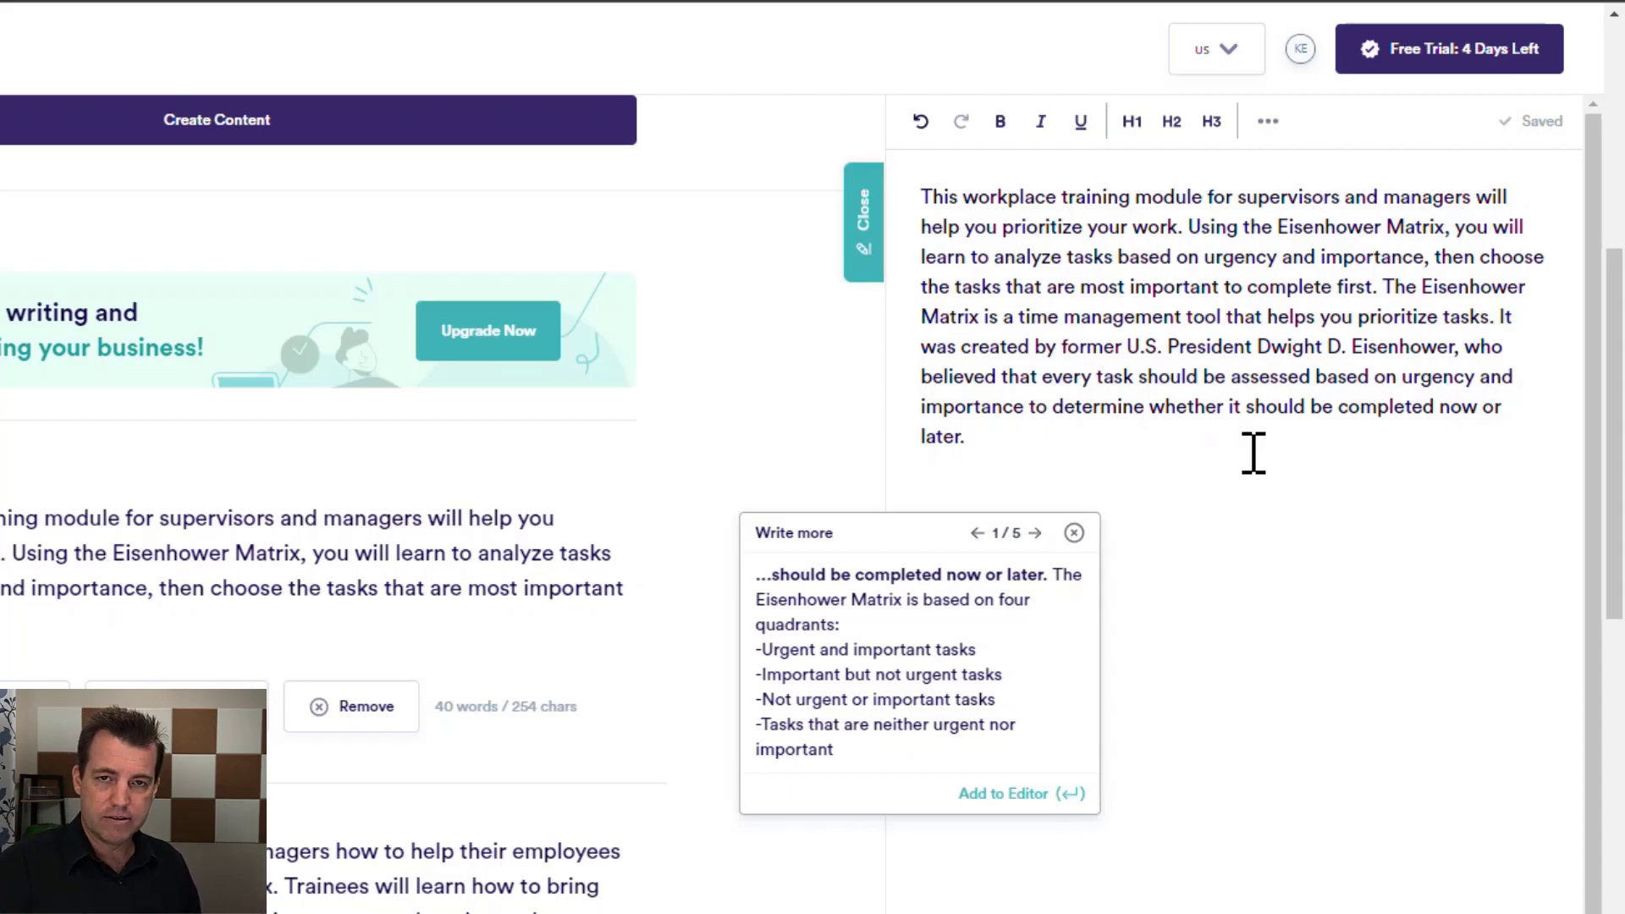
left_click(1035, 533)
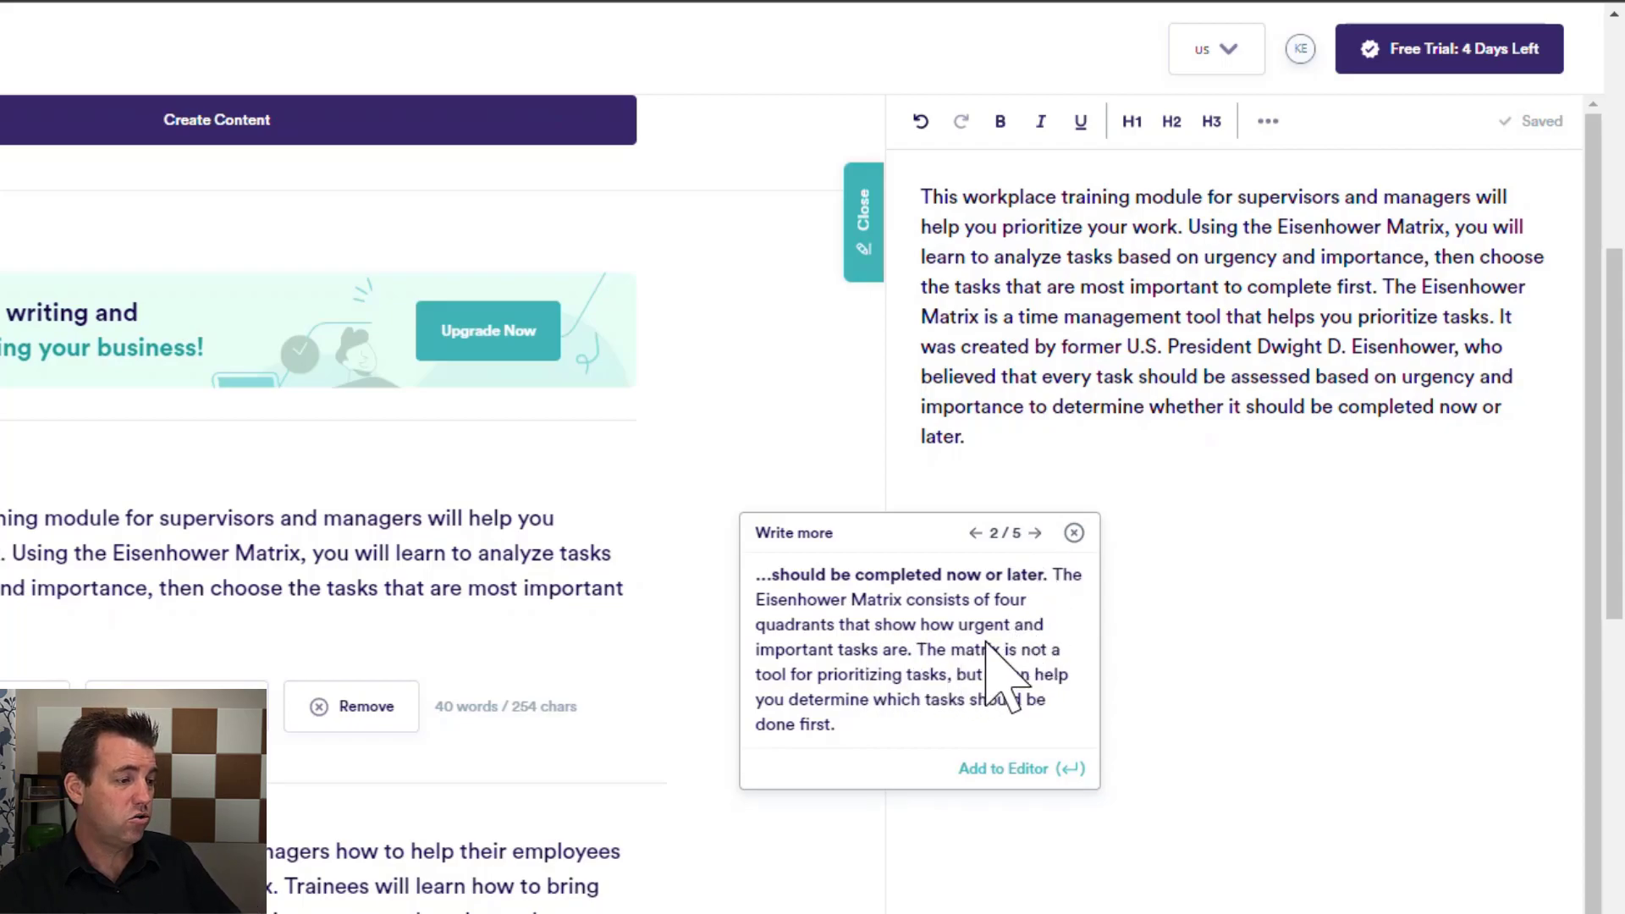
left_click(1035, 533)
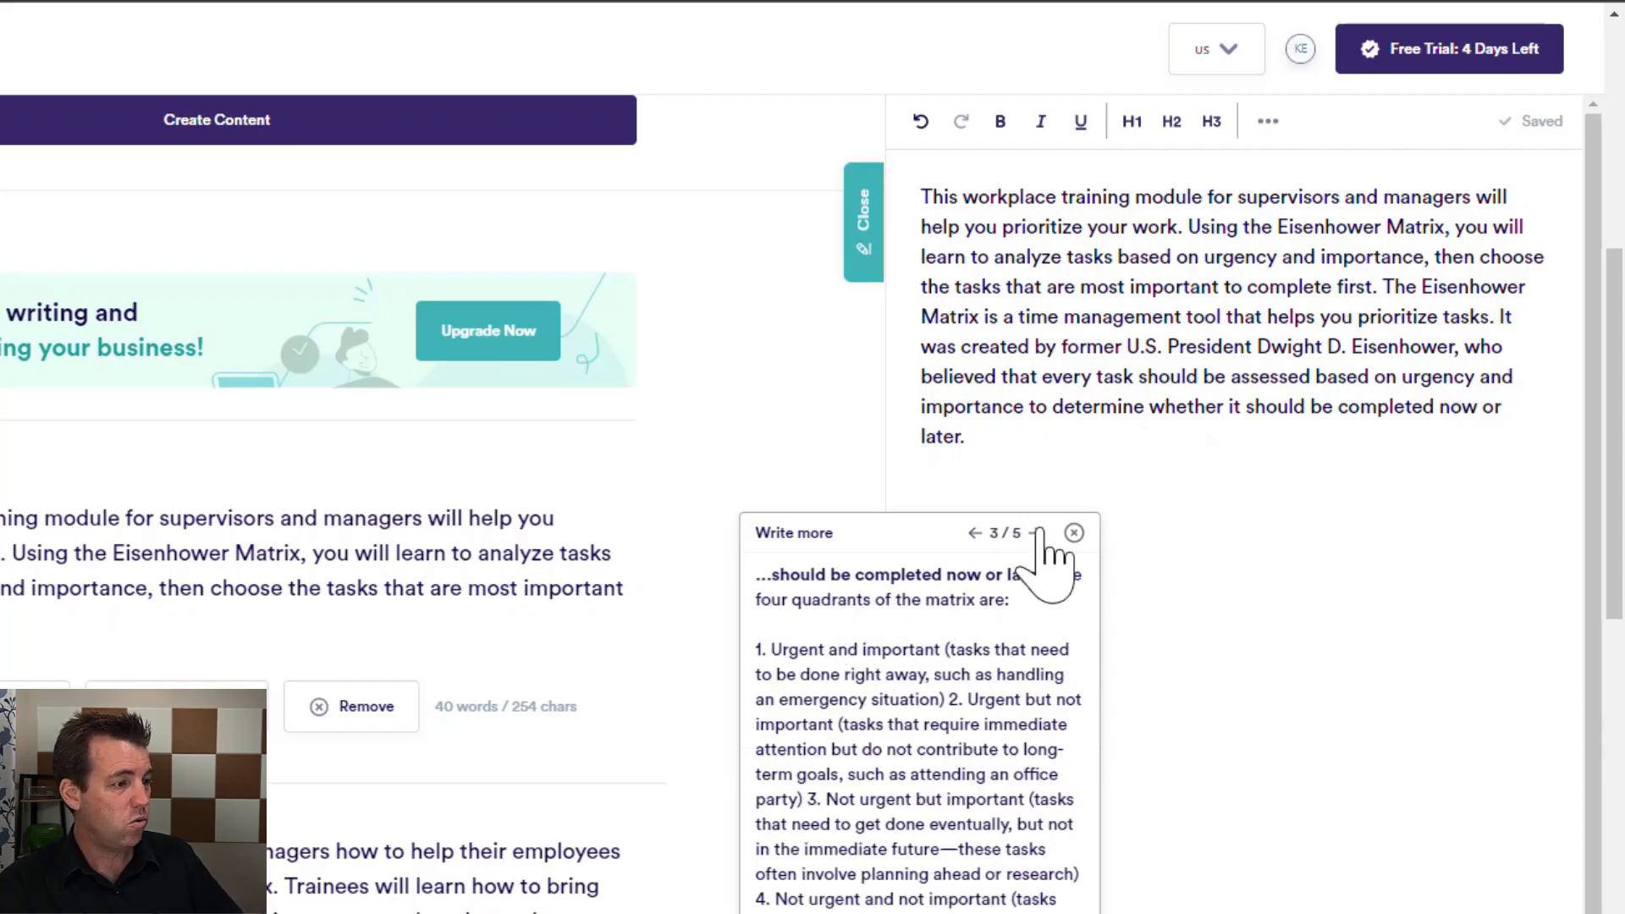
left_click(1037, 533)
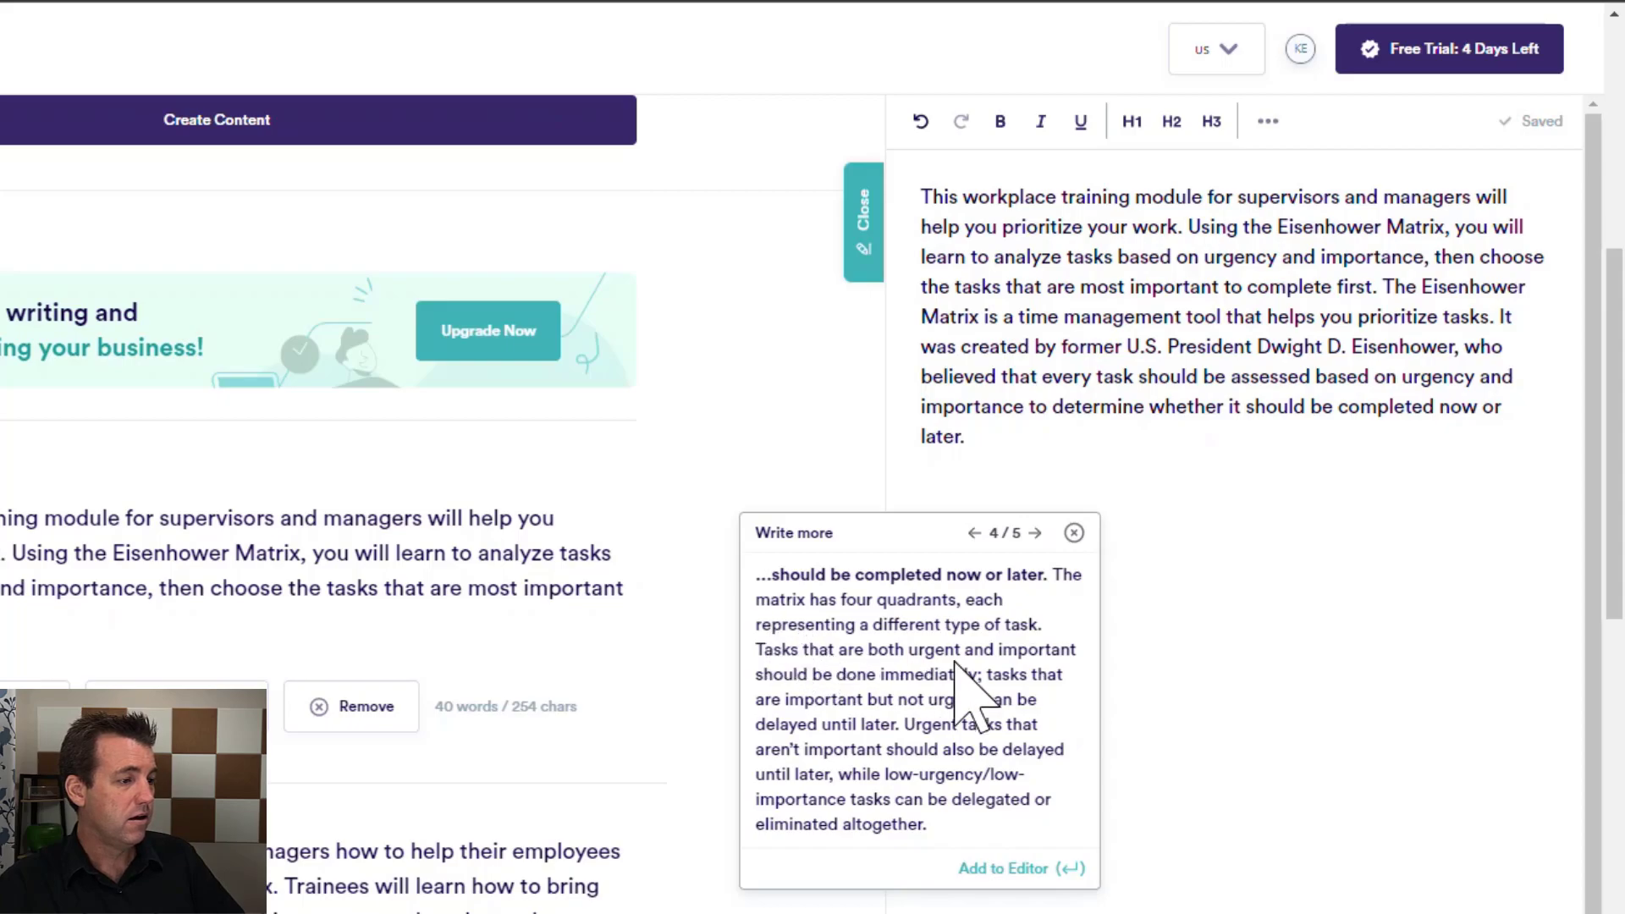
left_click(1042, 534)
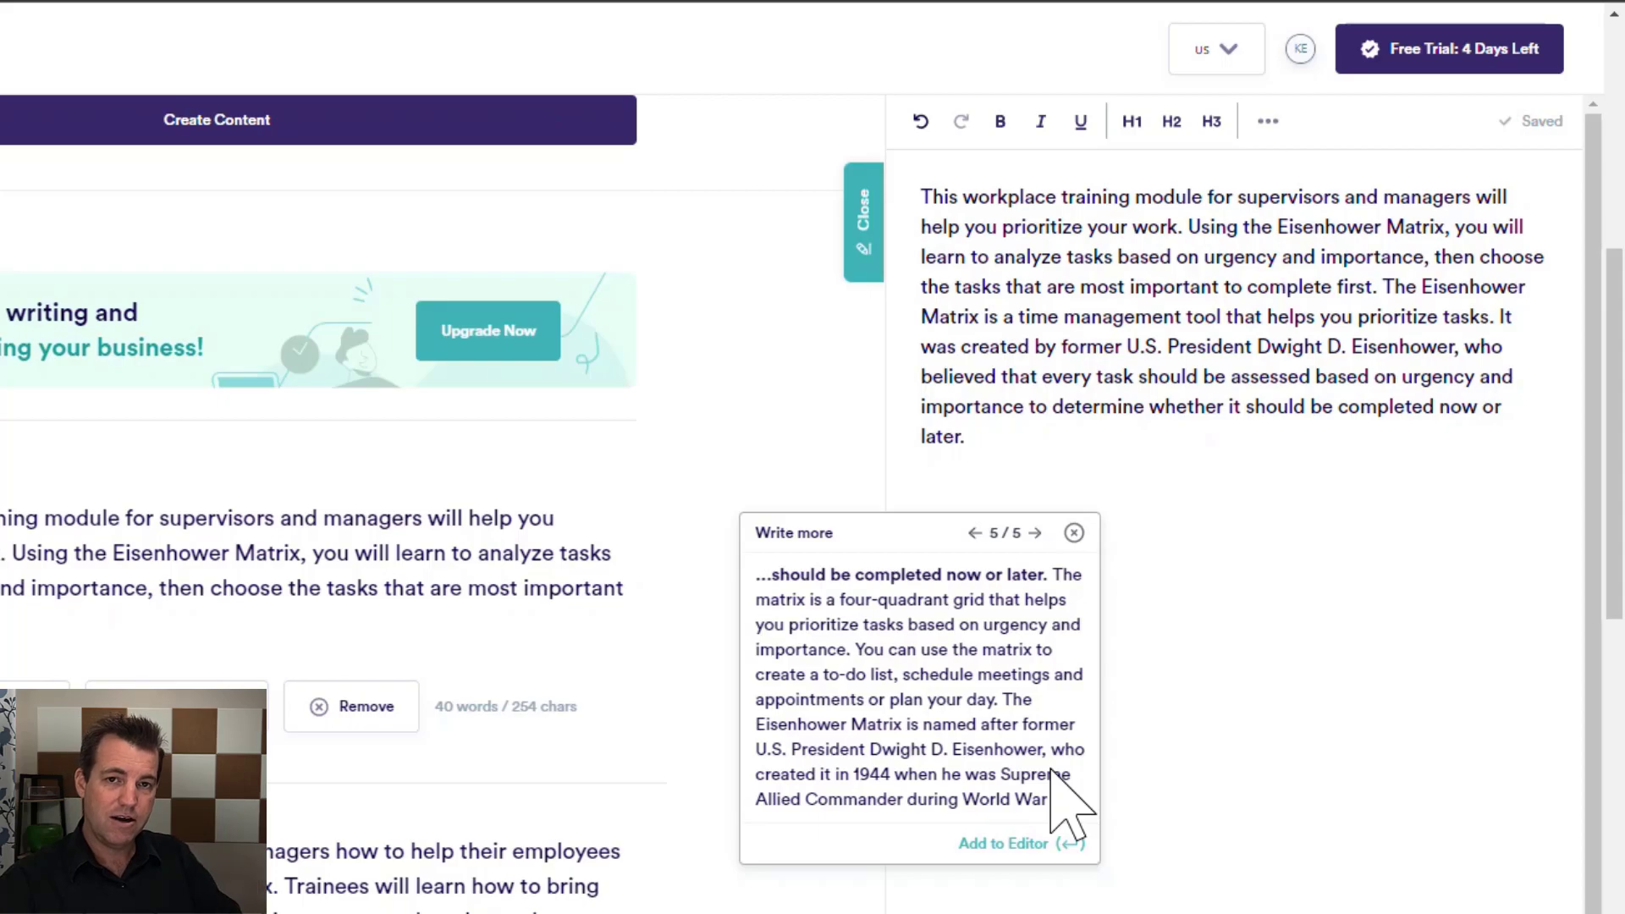
left_click(1073, 533)
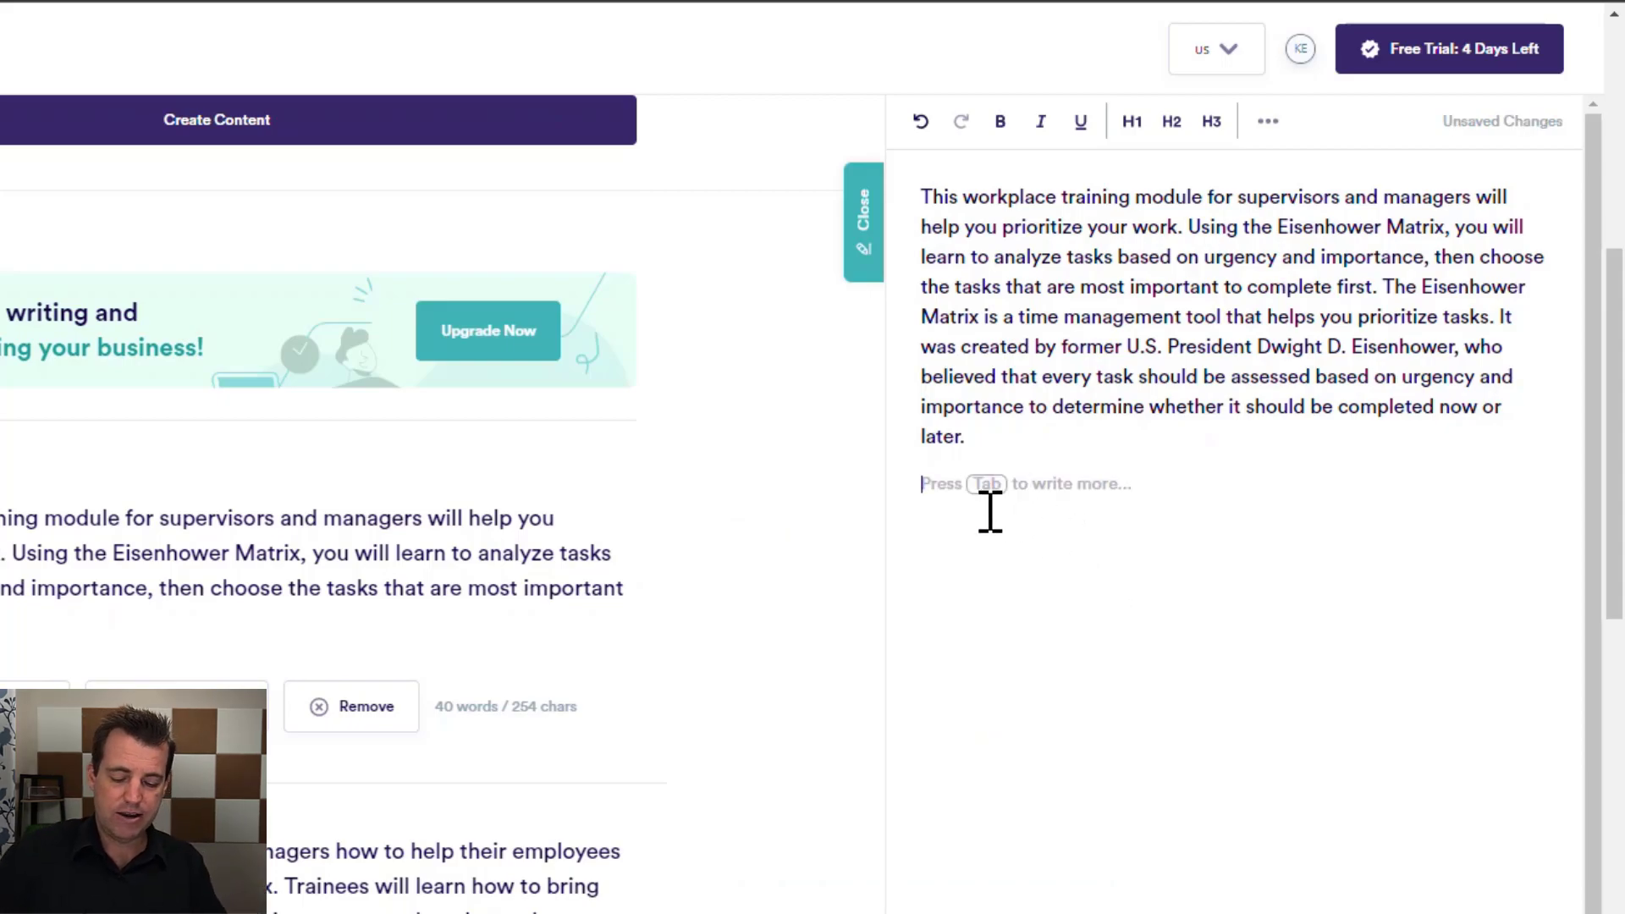
Step: Write "By the end of this training, you will be able to" as the start of the second paragraph
key("Tab")
type("By the en")
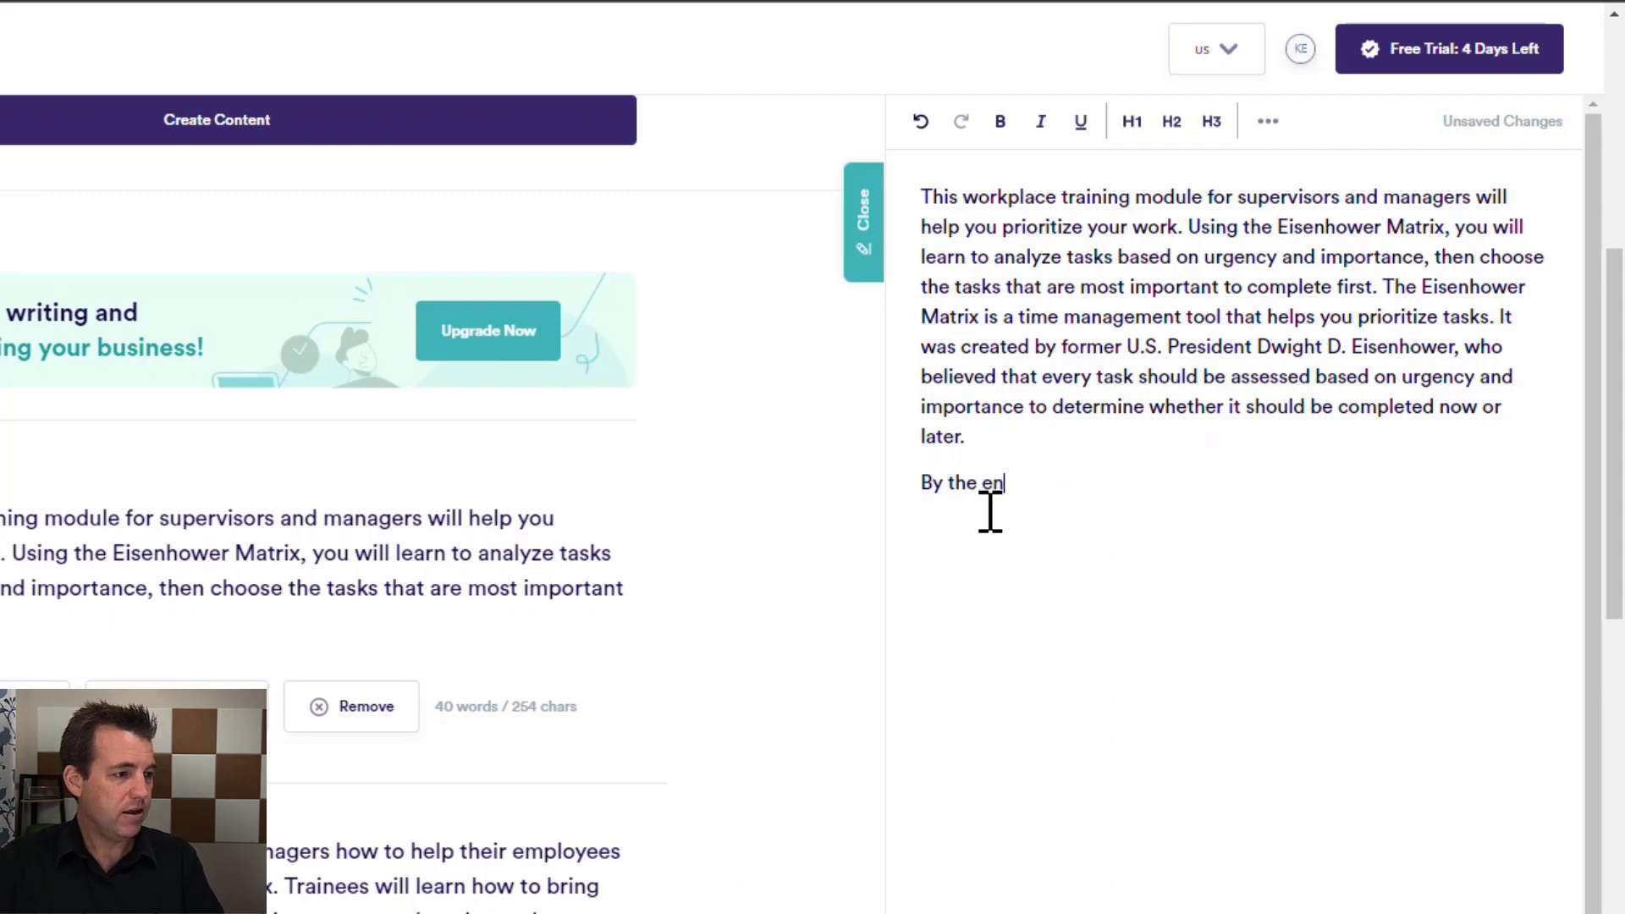
type("d of this training,")
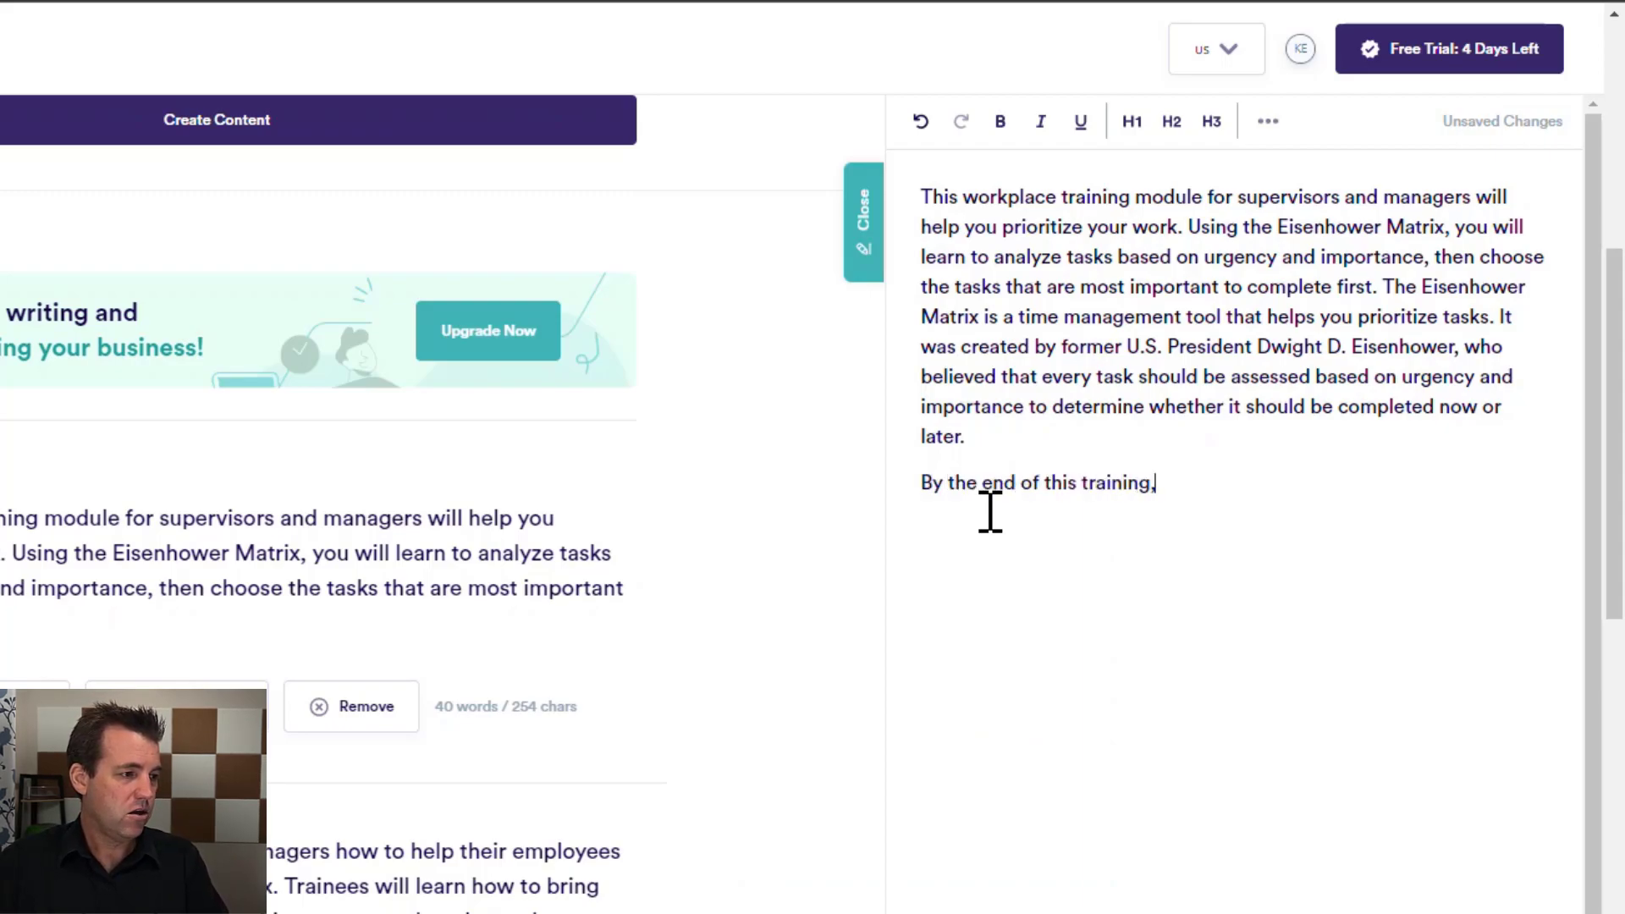
type(" you will be able to")
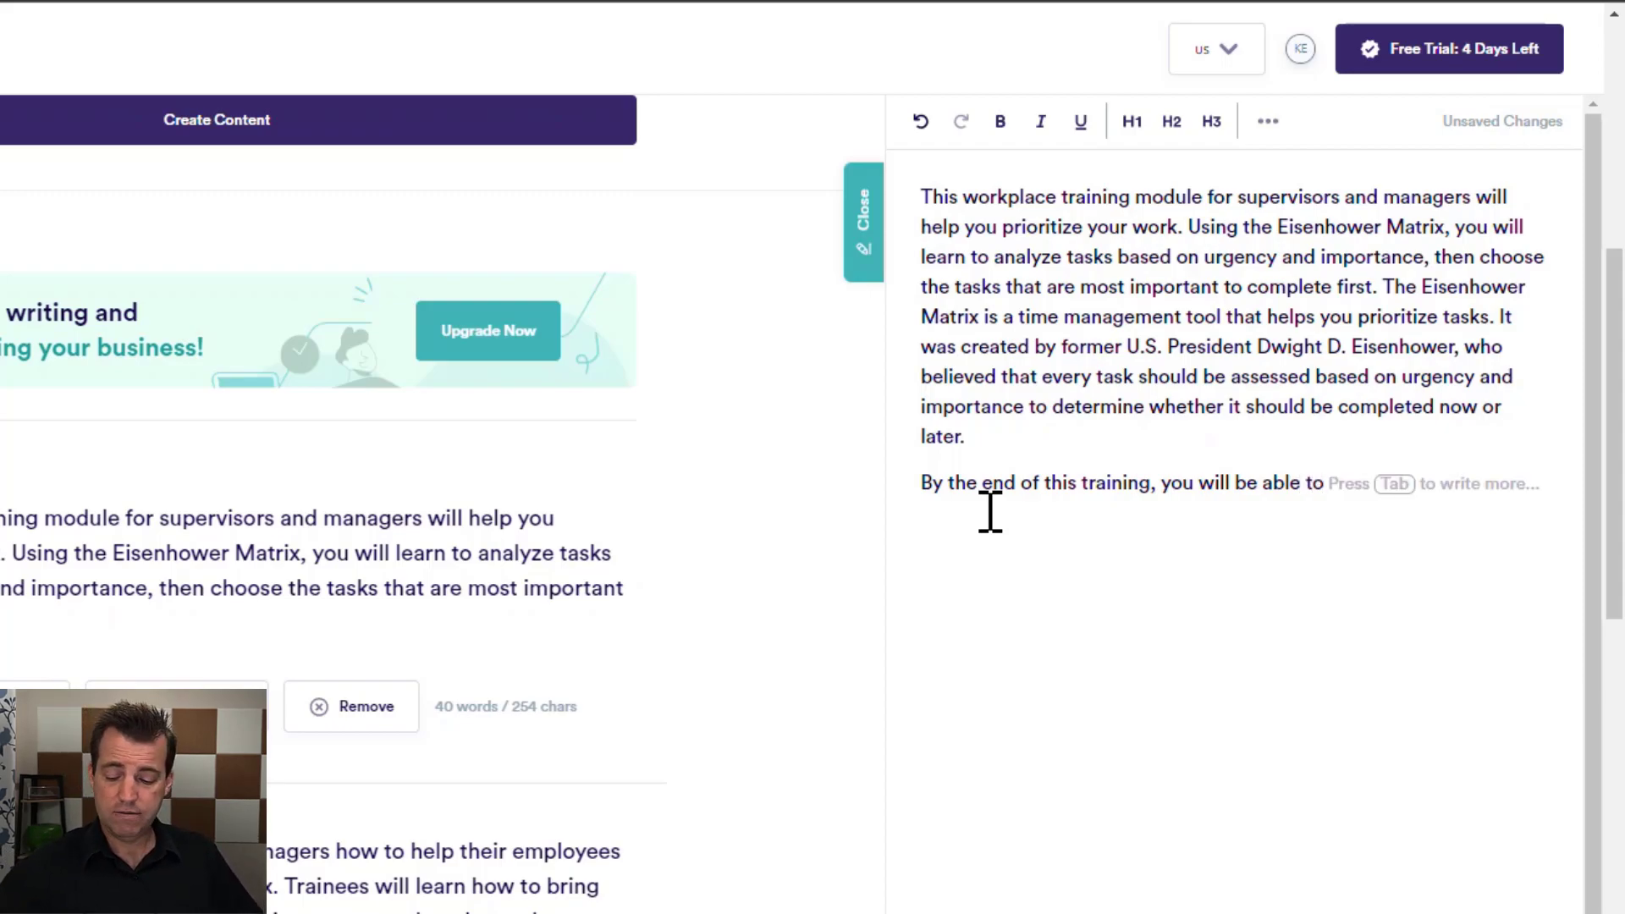
Step: Generate and compare endings for the second paragraph, and add "use the Eisenhower Matrix to help you manage your time more effectively."
key("Tab")
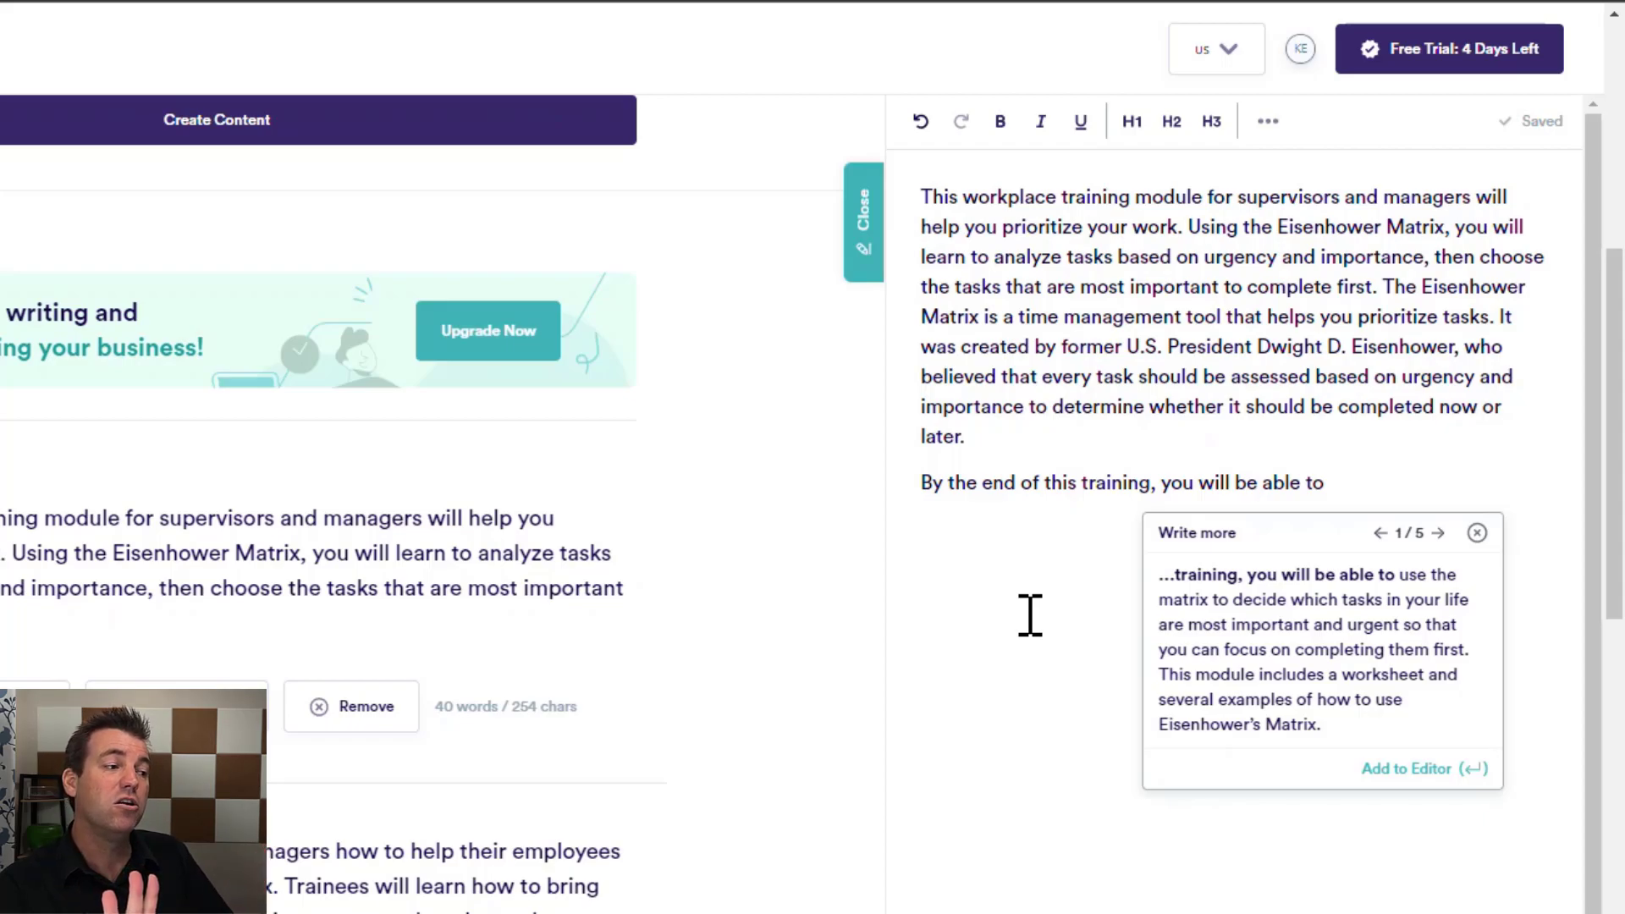
left_click(1437, 533)
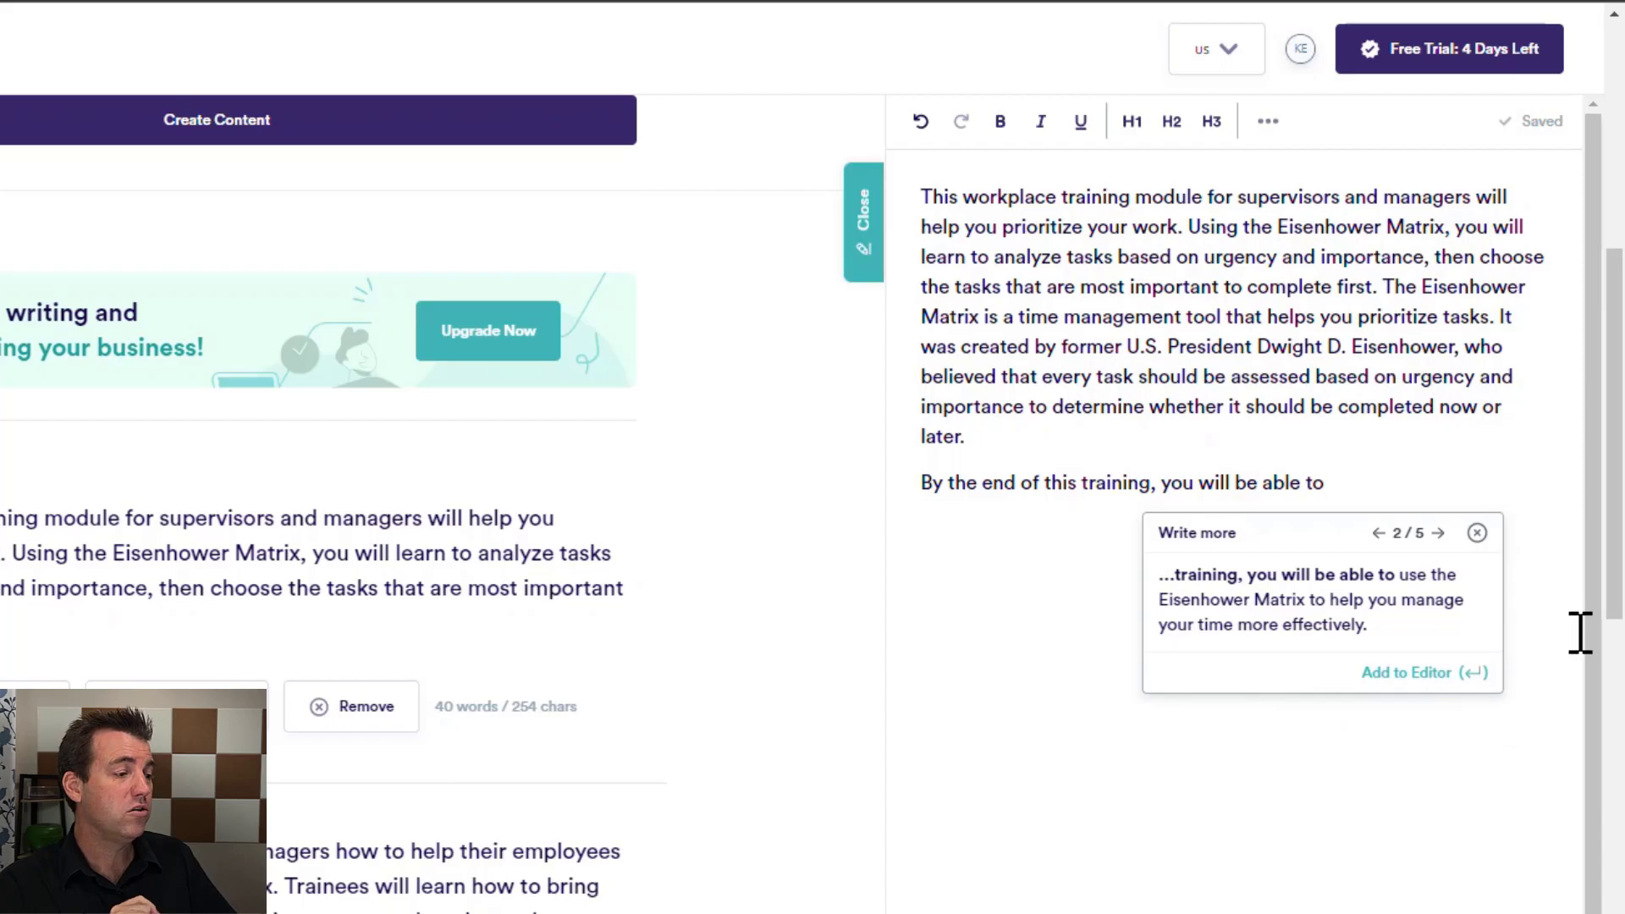
left_click(1436, 533)
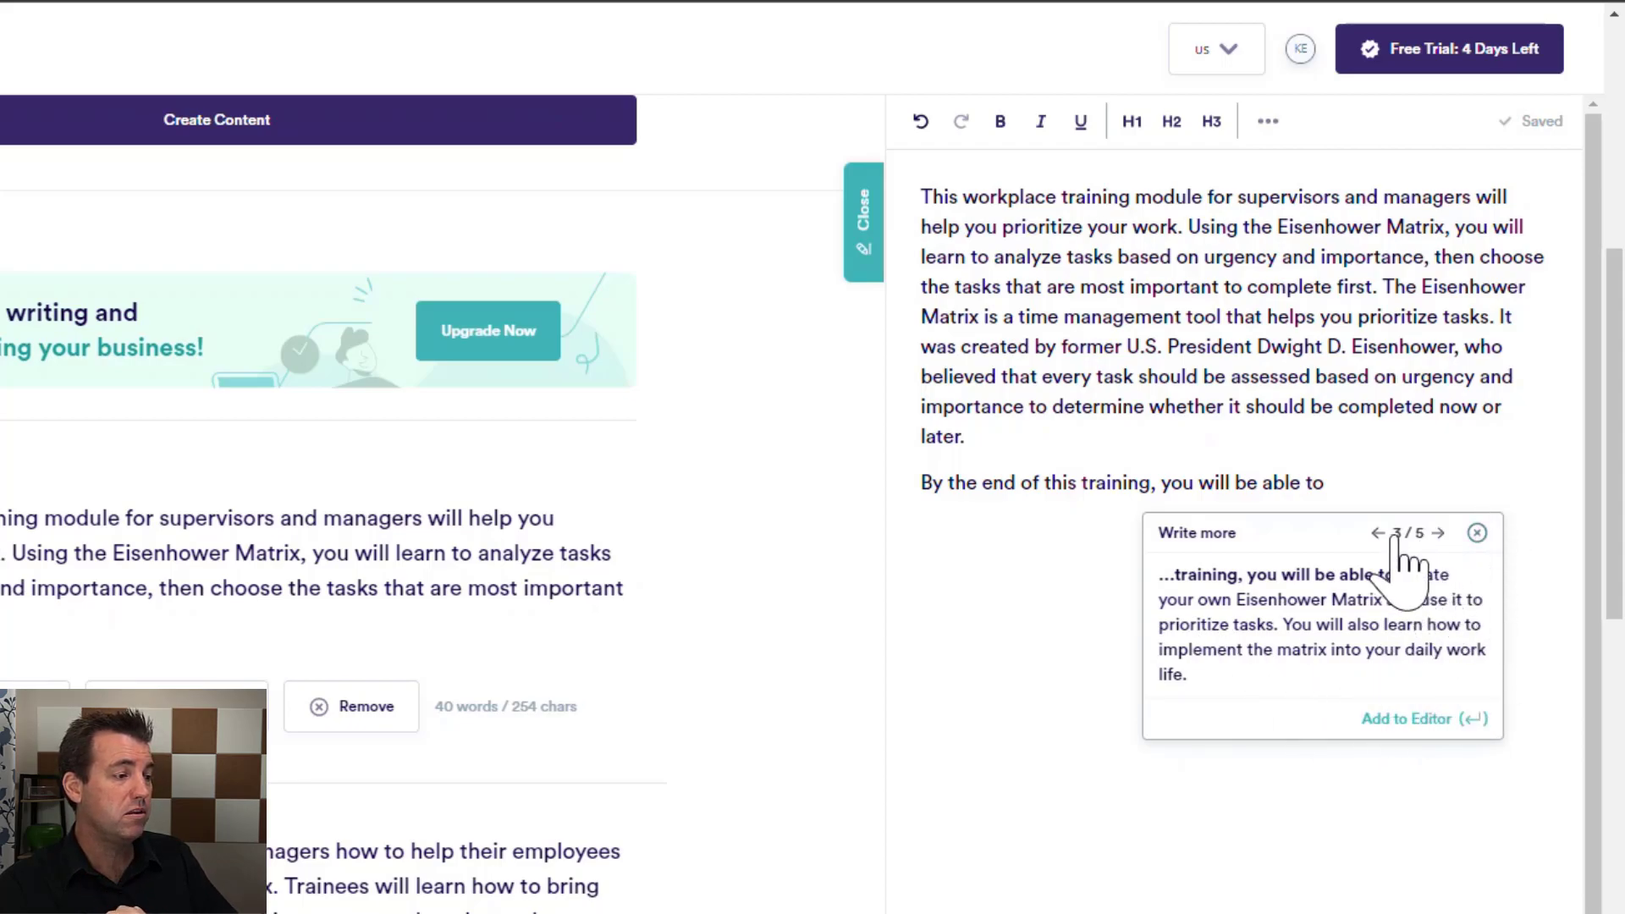
left_click(1438, 533)
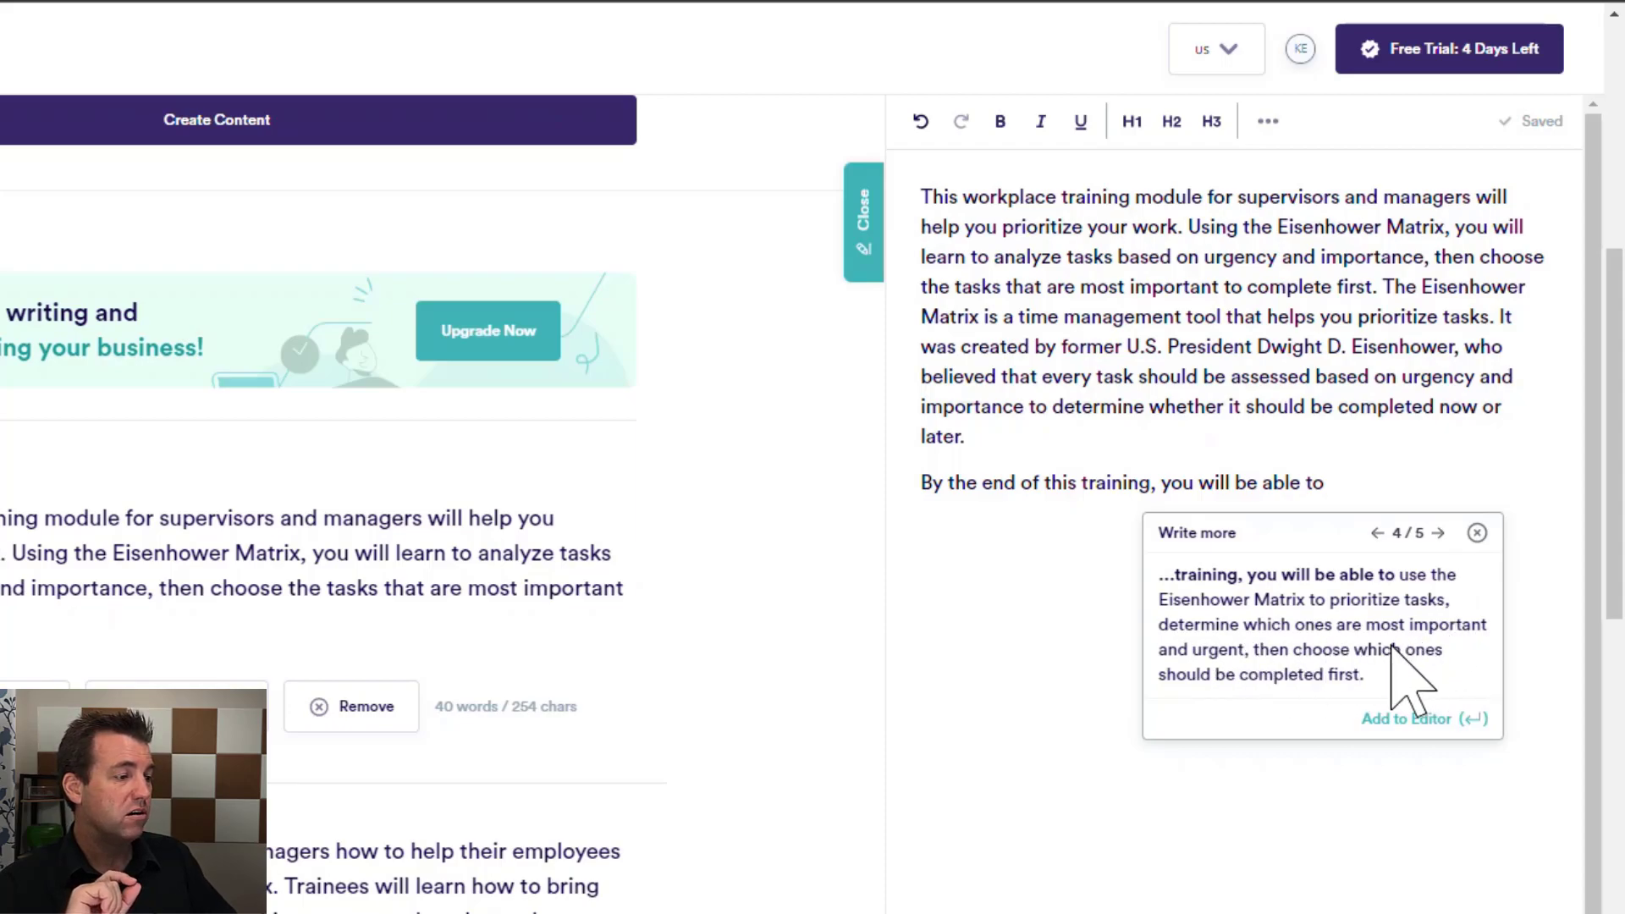
left_click(1438, 534)
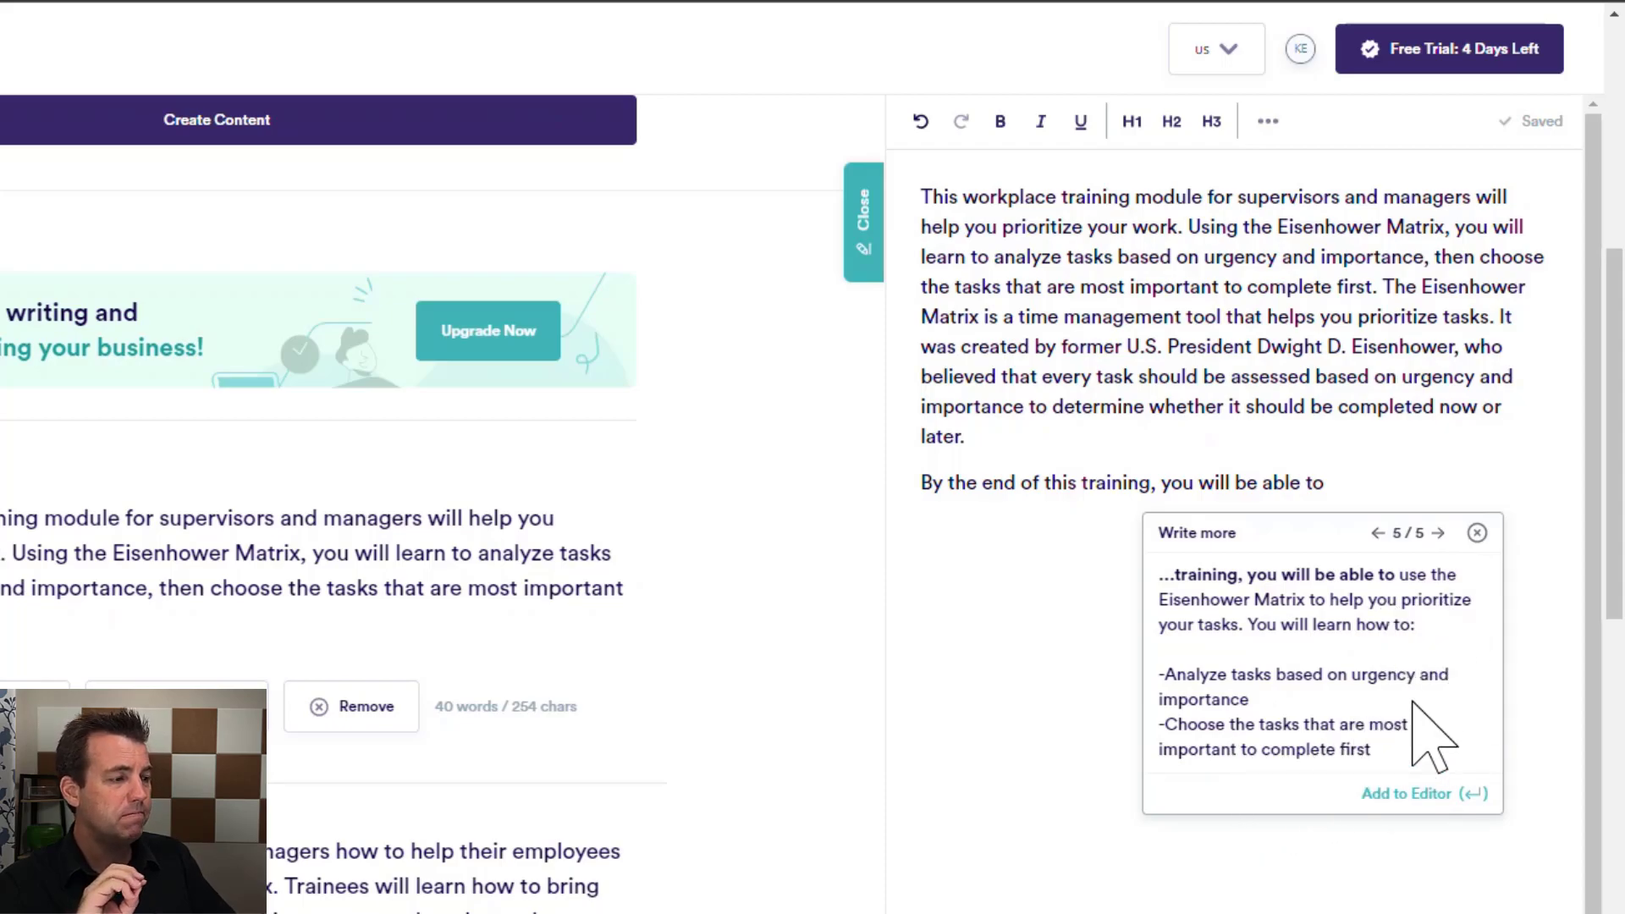
left_click(1378, 533)
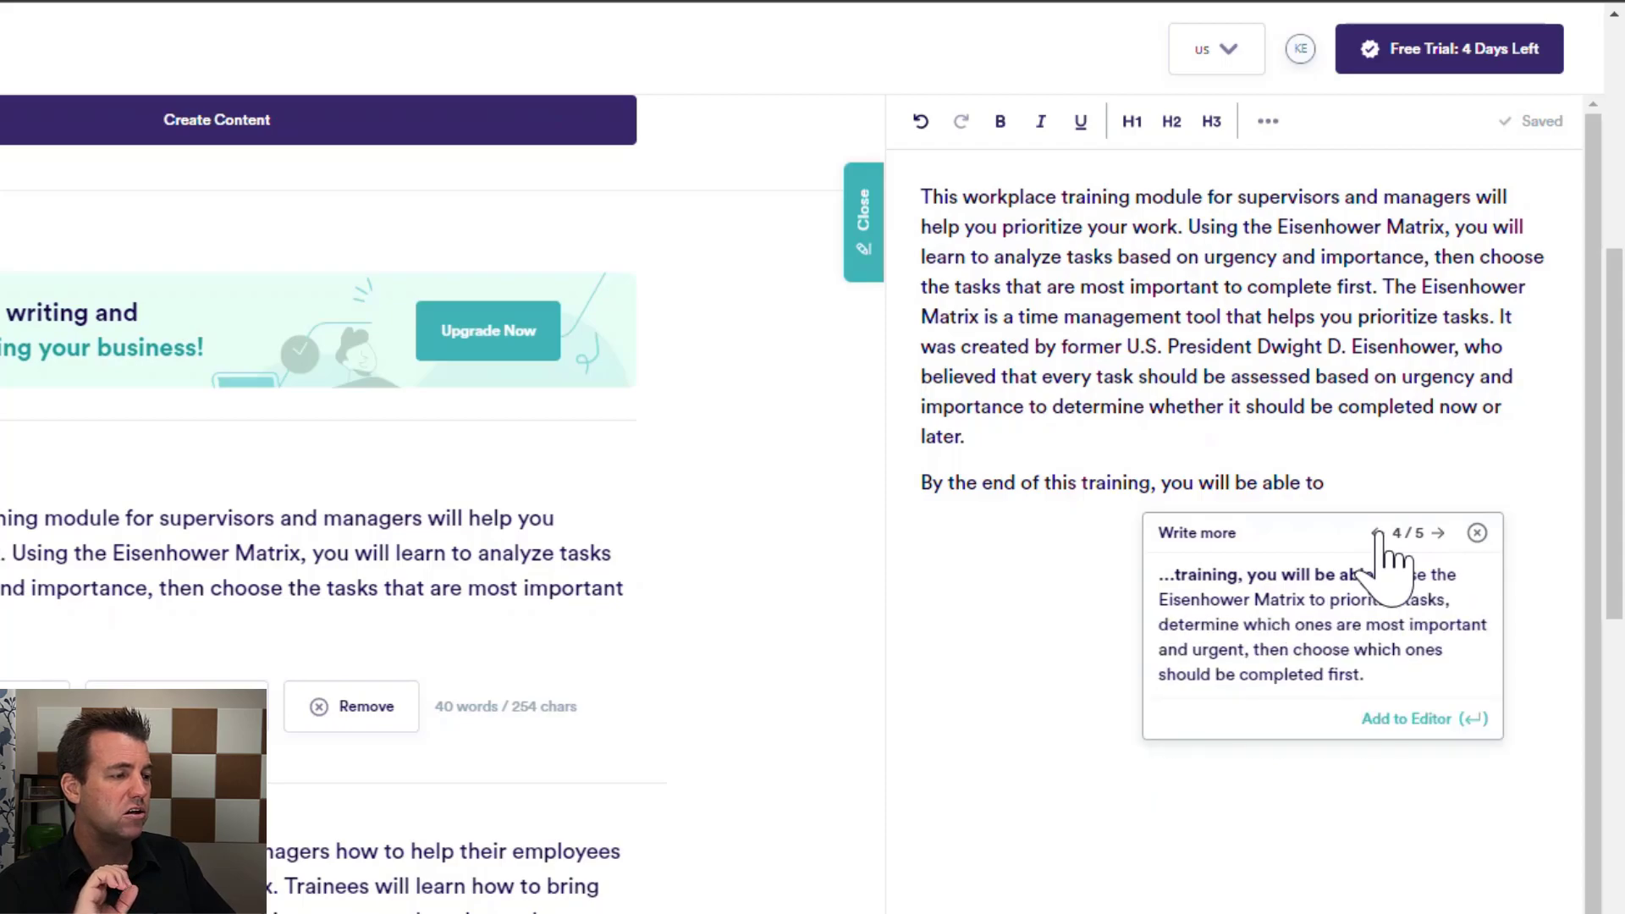
left_click(1377, 533)
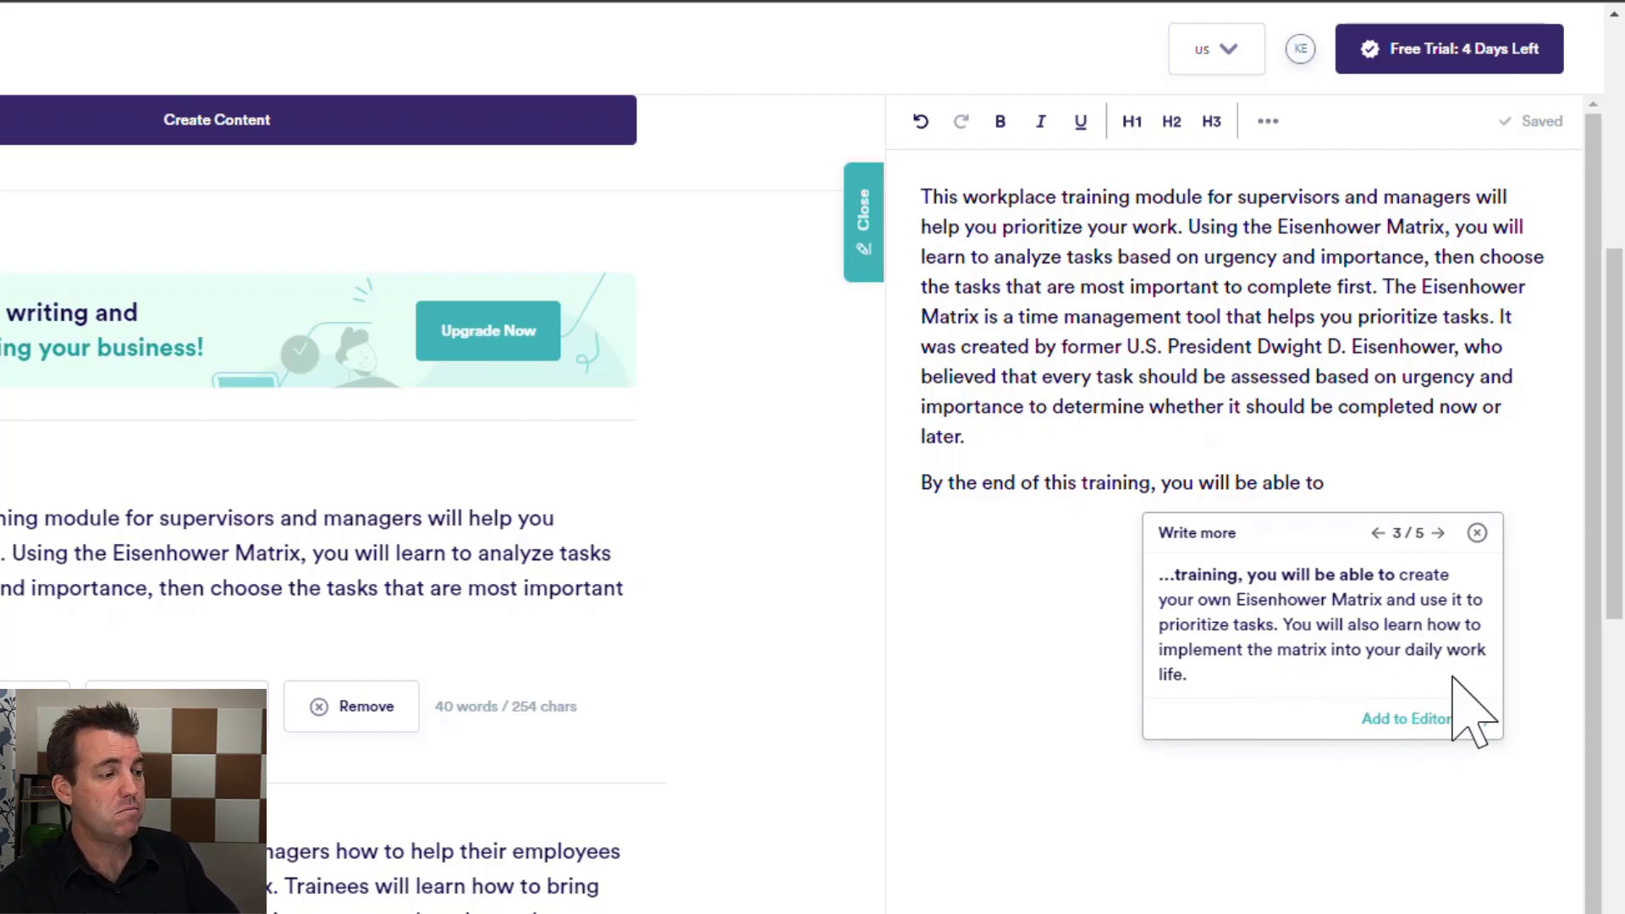
left_click(1377, 535)
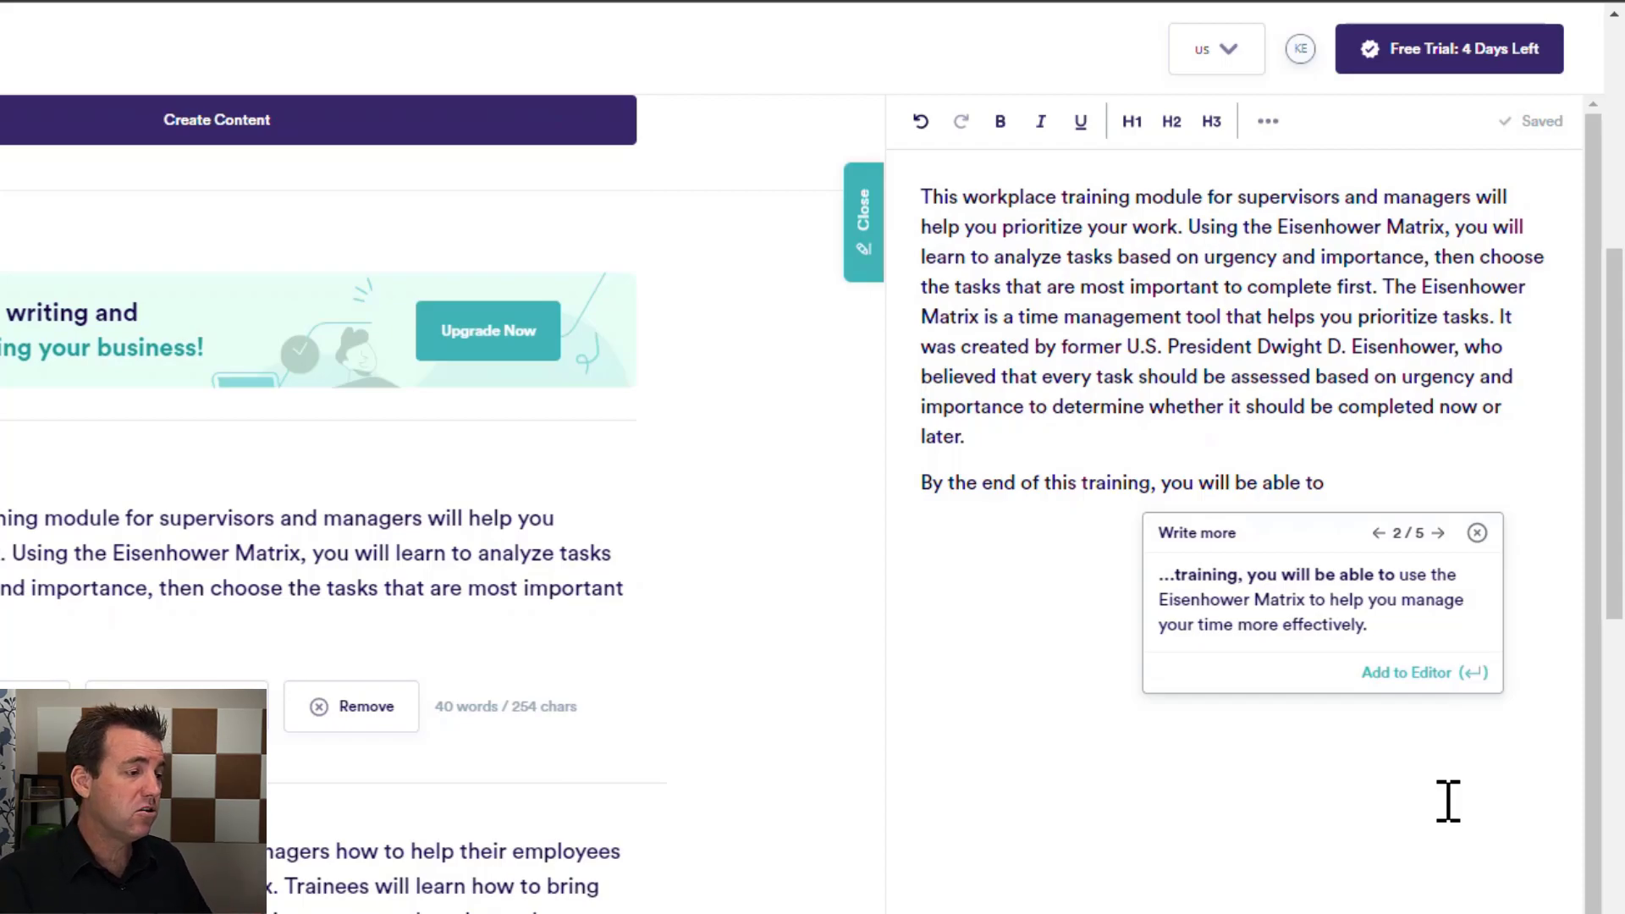
left_click(1416, 675)
left_click(1132, 617)
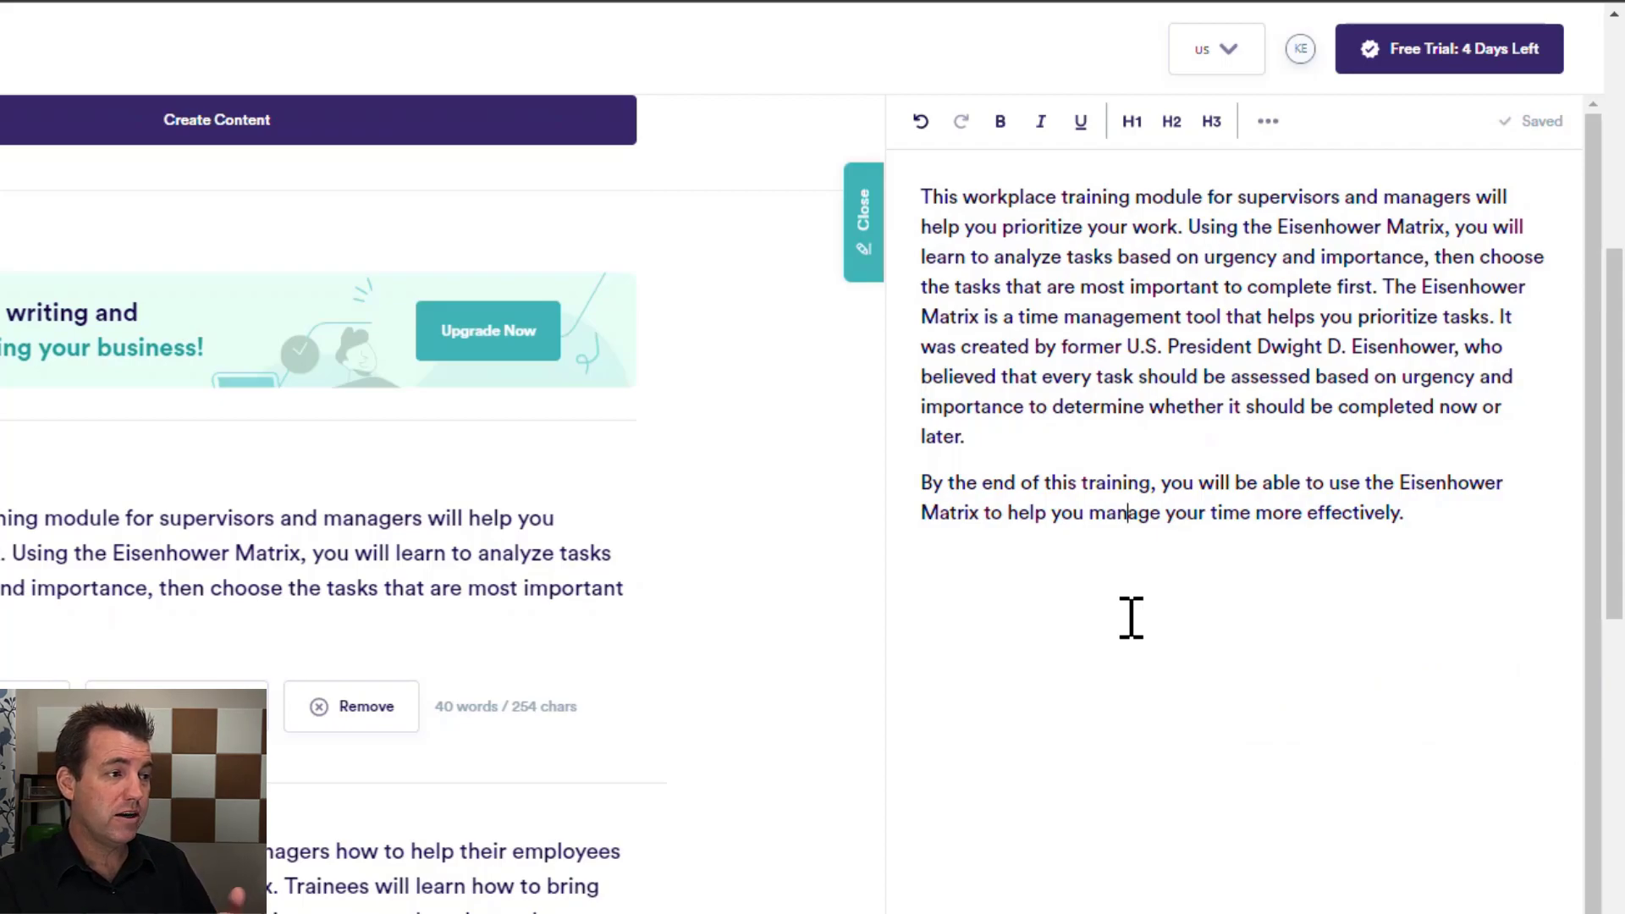
Step: Select both paragraphs of the finished description in the editor and copy them
left_click(1406, 518)
left_click_drag(1425, 526, 927, 207)
key("ctrl+c")
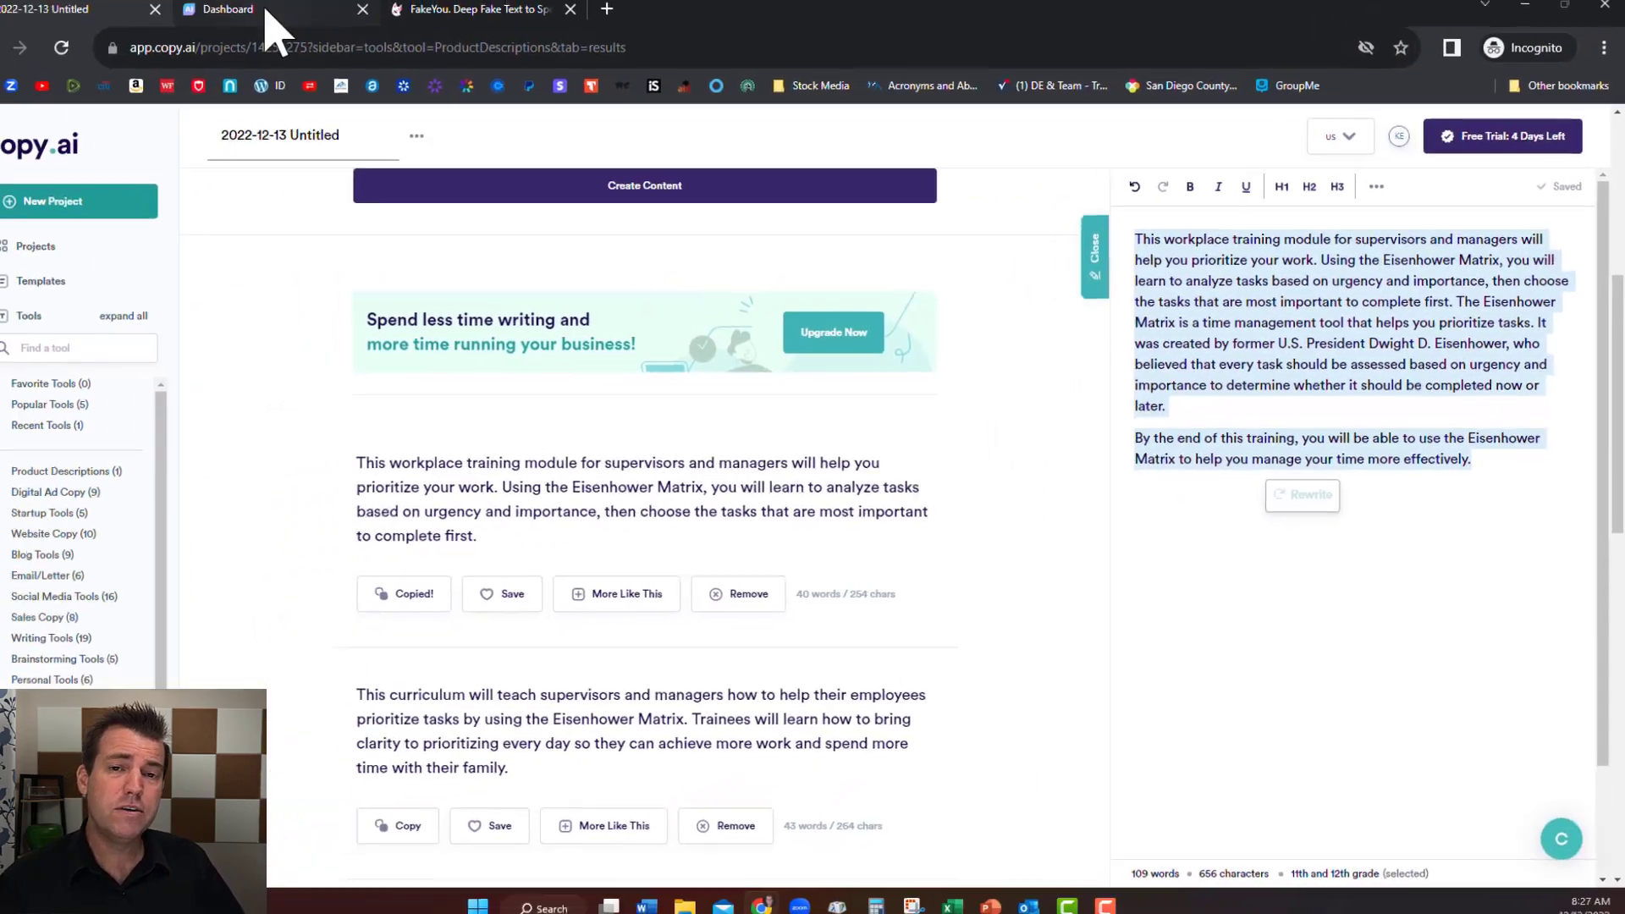
Step: Switch to Steve AI and start a new live video project in horizontal format
left_click(268, 22)
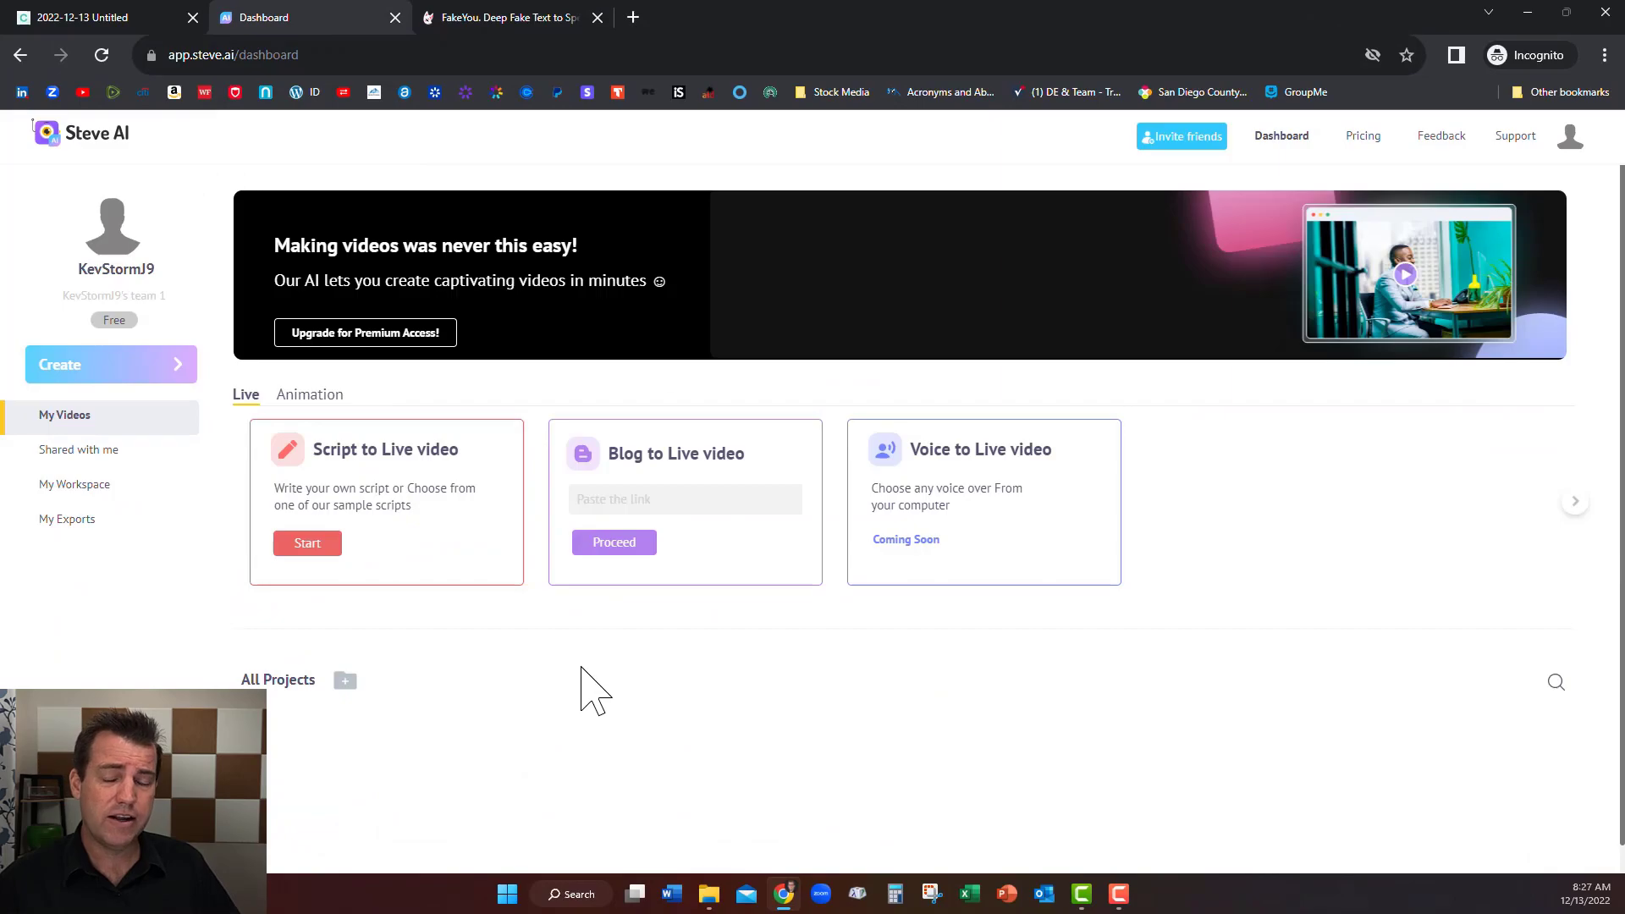
left_click(107, 373)
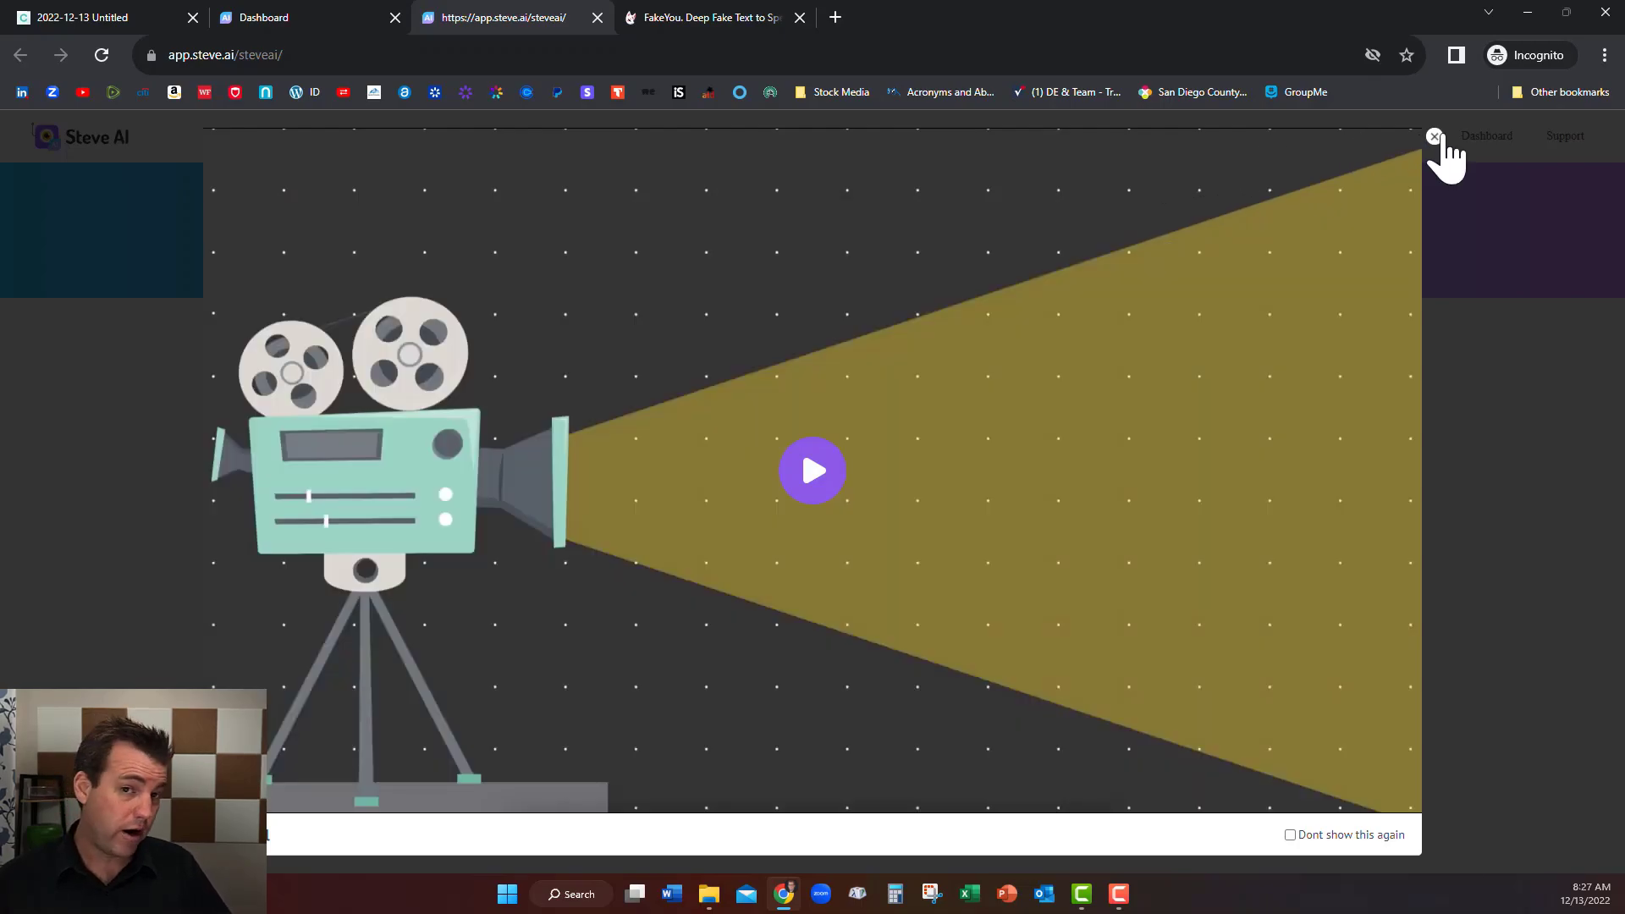
left_click(1434, 136)
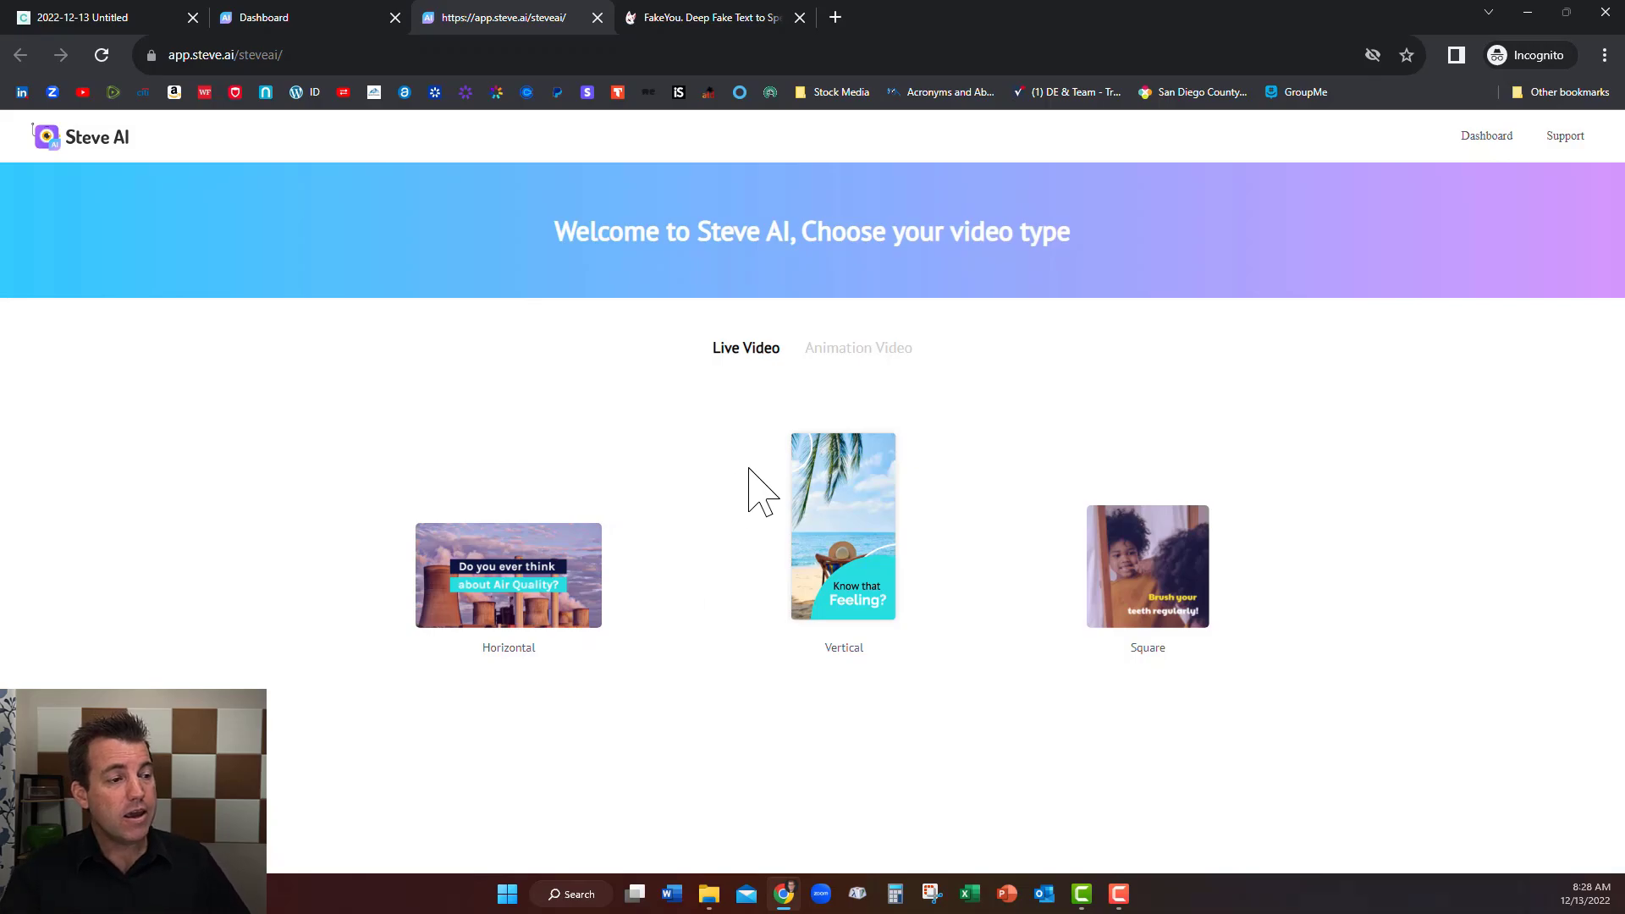
left_click(865, 359)
left_click(748, 354)
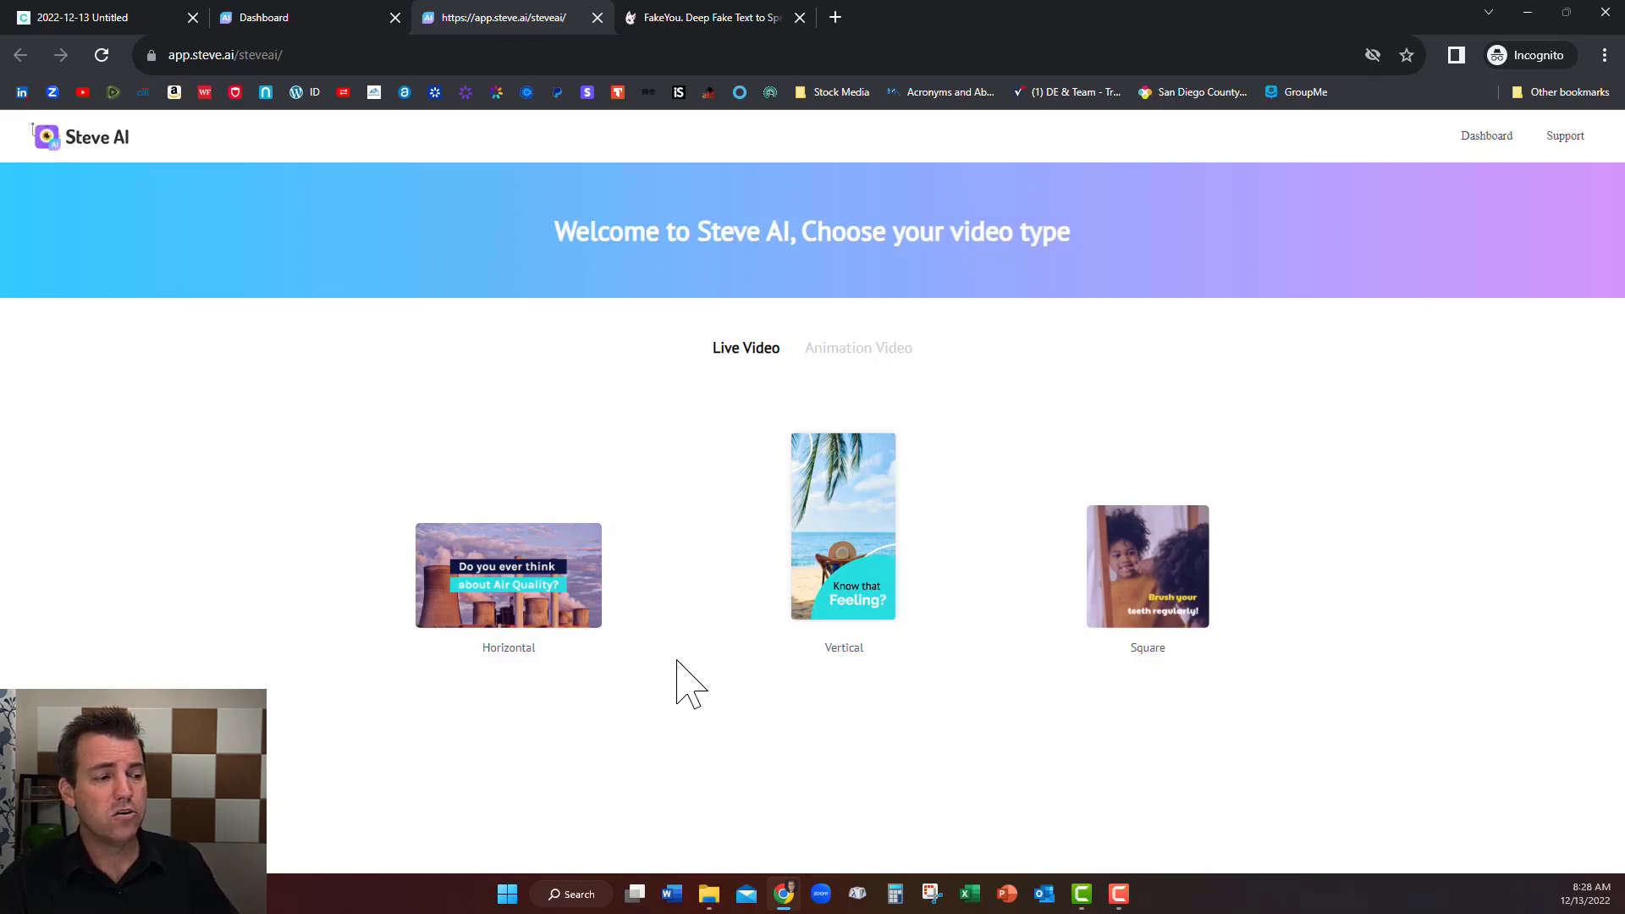
left_click(487, 617)
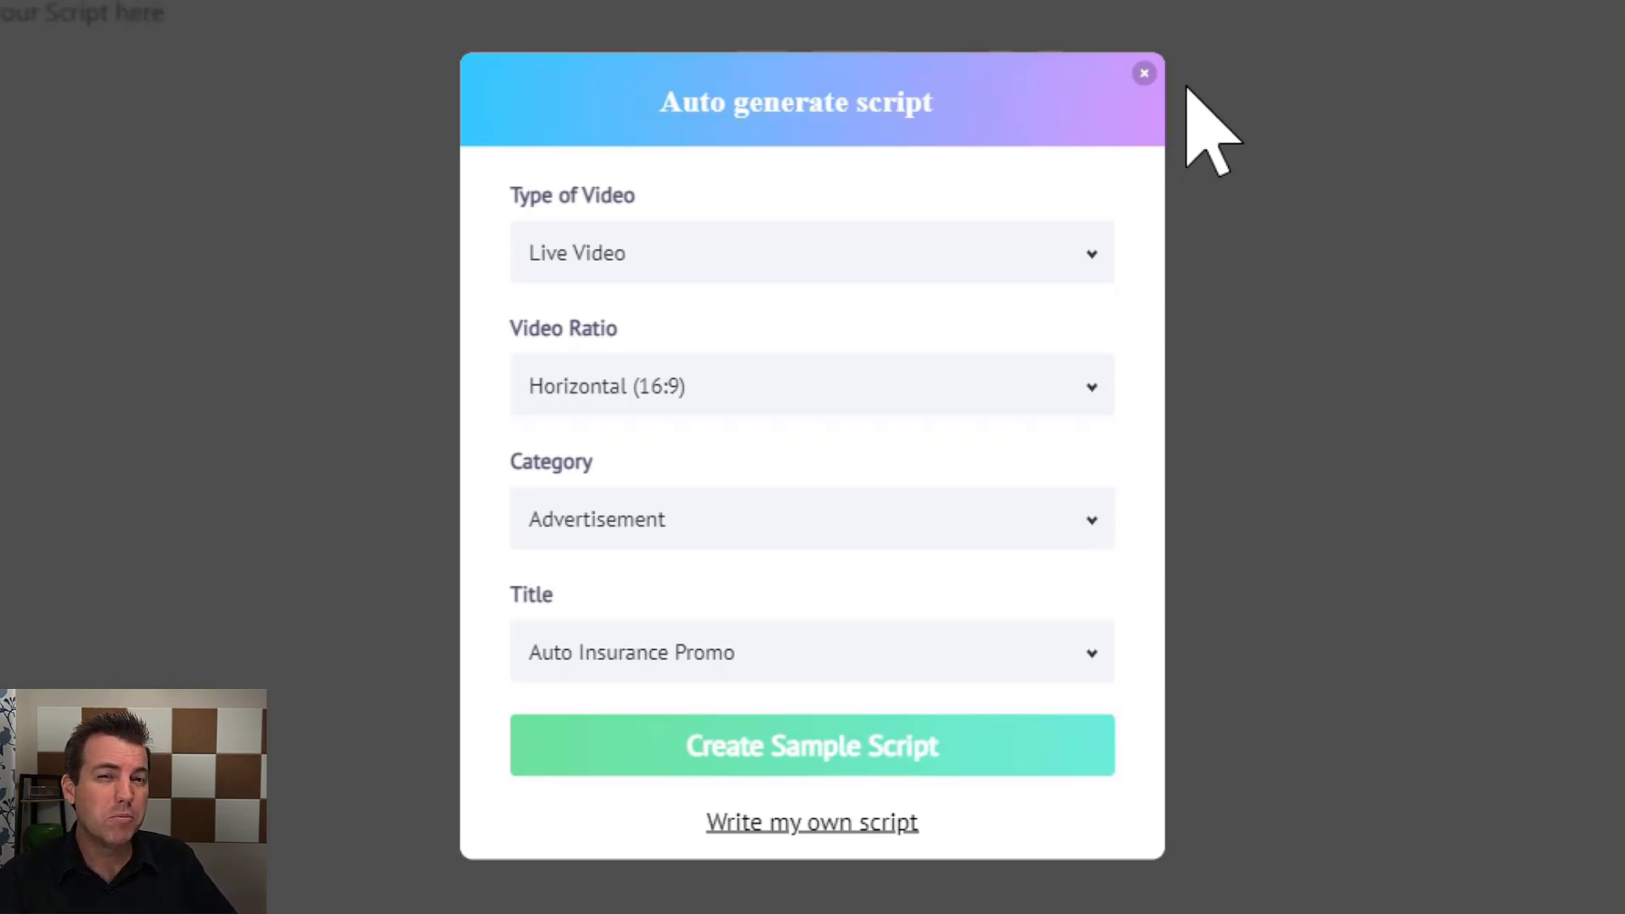
Step: Dismiss the auto-generated script options and paste the copied training description as the video script
left_click(1144, 74)
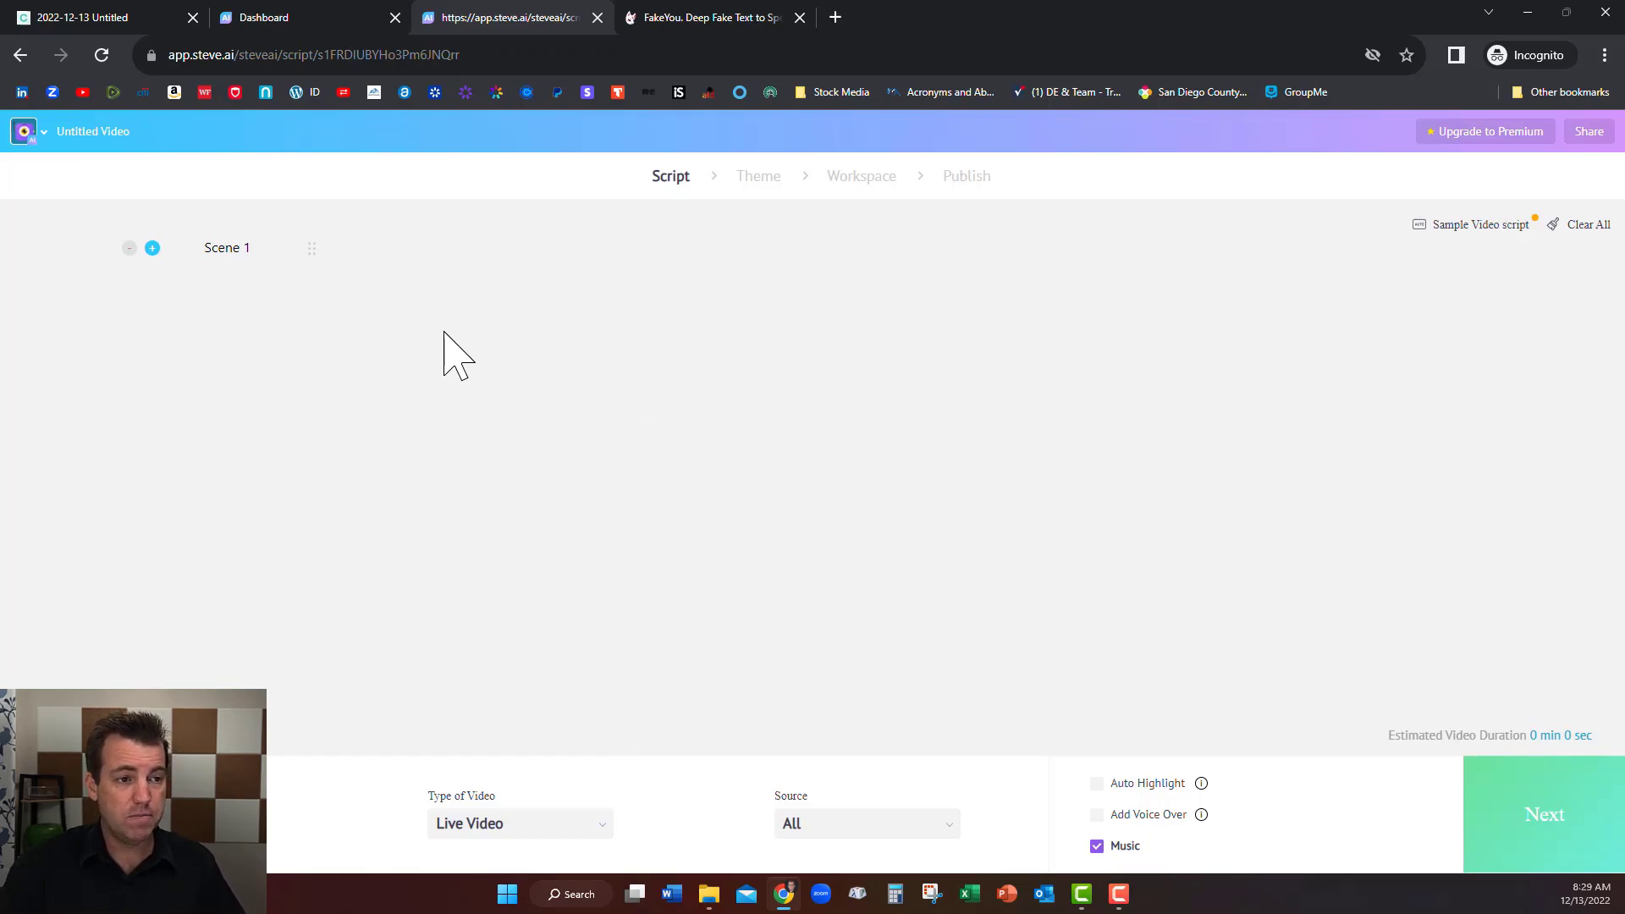
key("ctrl+v")
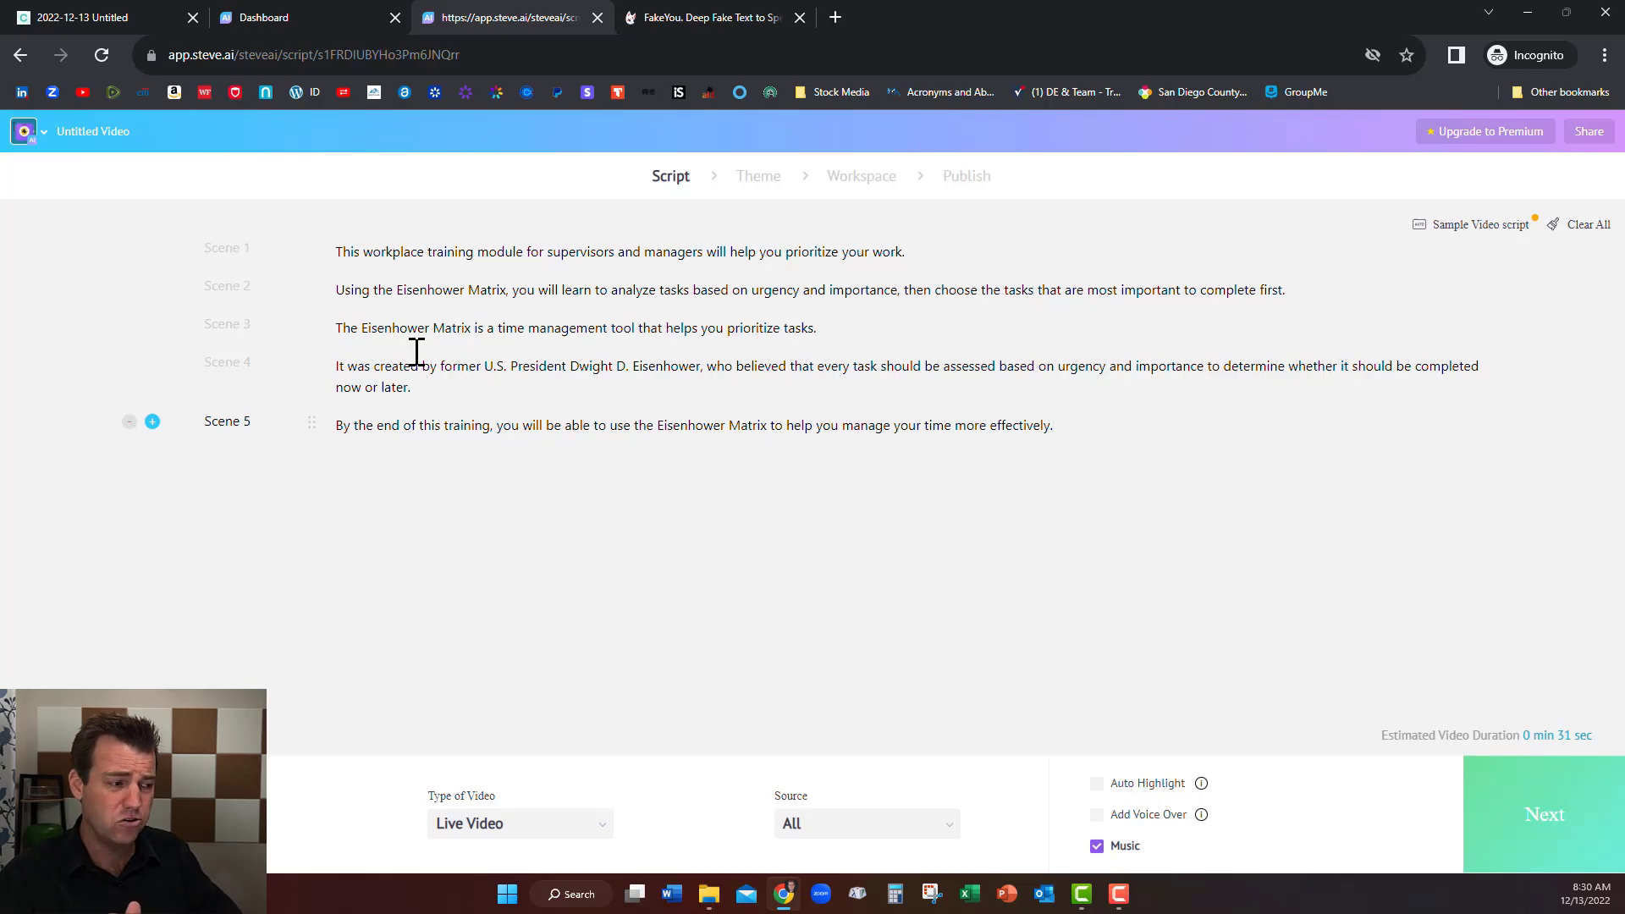
Step: Test the Scene 4 text limit by adding "Hello how are you" at its end and deleting it again
left_click(417, 352)
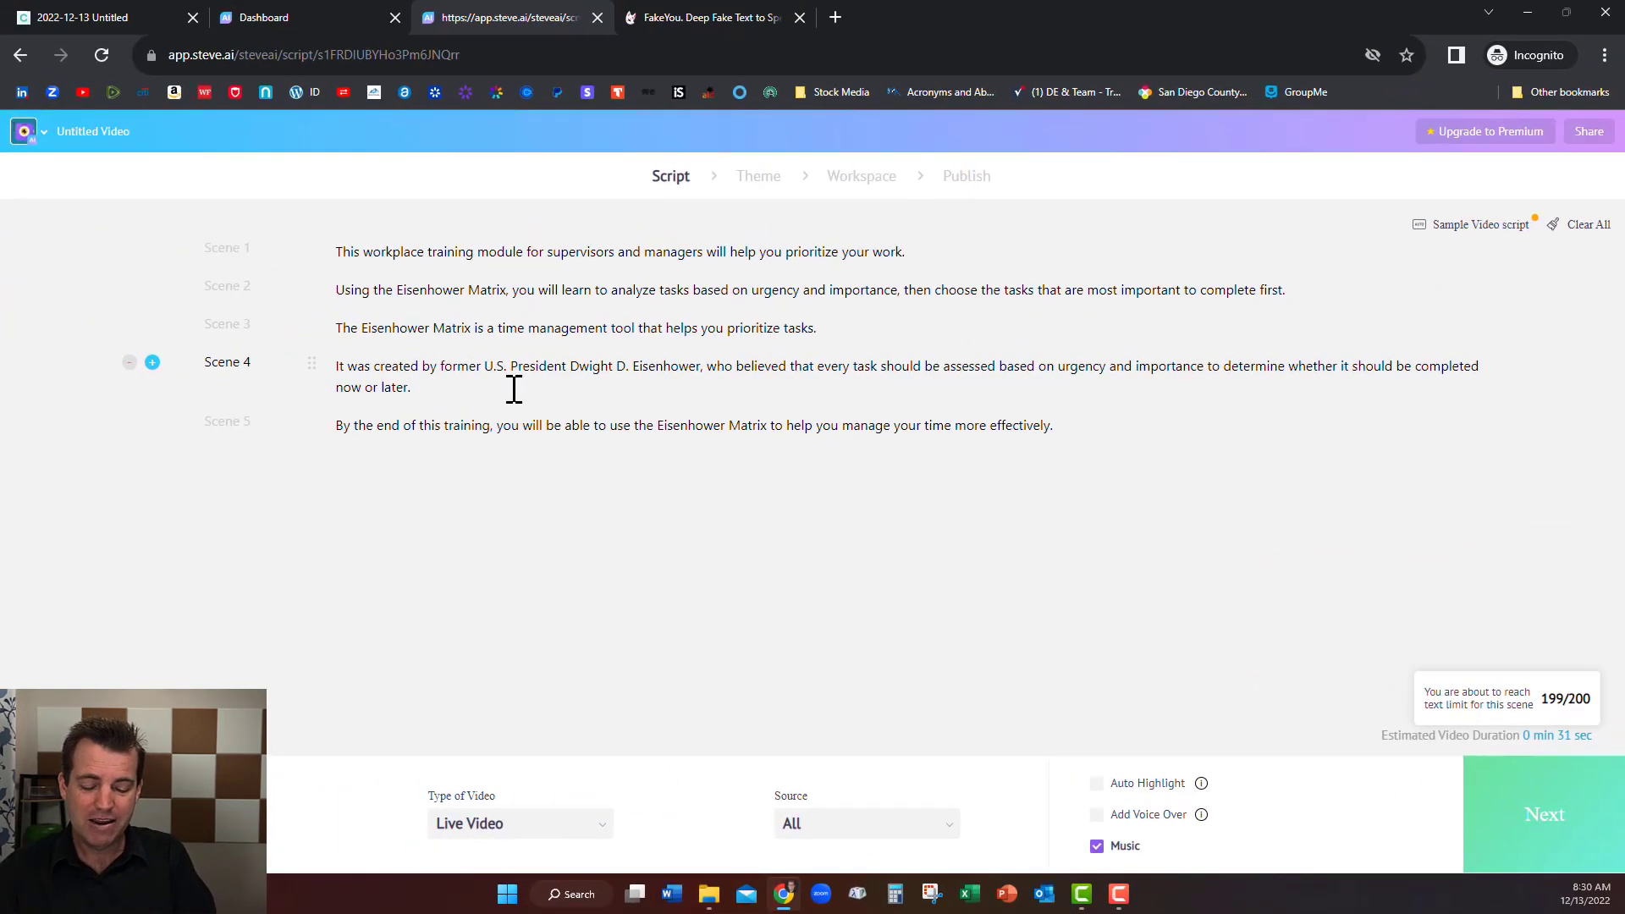
type("Hello how are you")
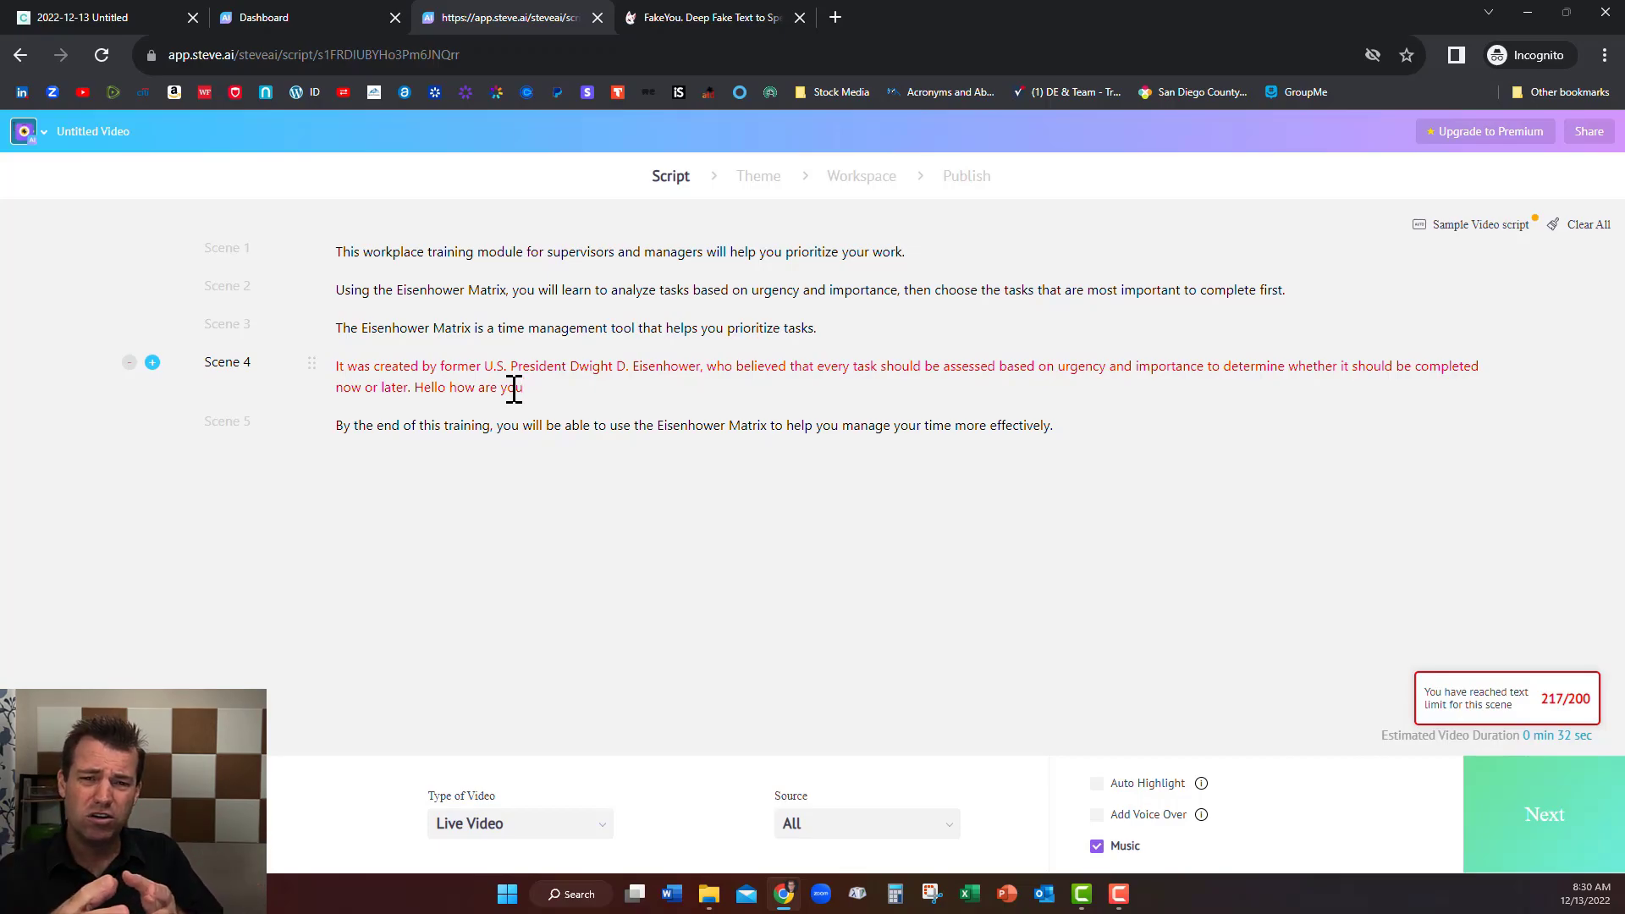
key("BackSpace")
key("BackSpace")
key("BackSpace")
key("BackSpace")
key("BackSpace")
key("BackSpace")
key("BackSpace")
key("BackSpace")
key("BackSpace")
key("BackSpace")
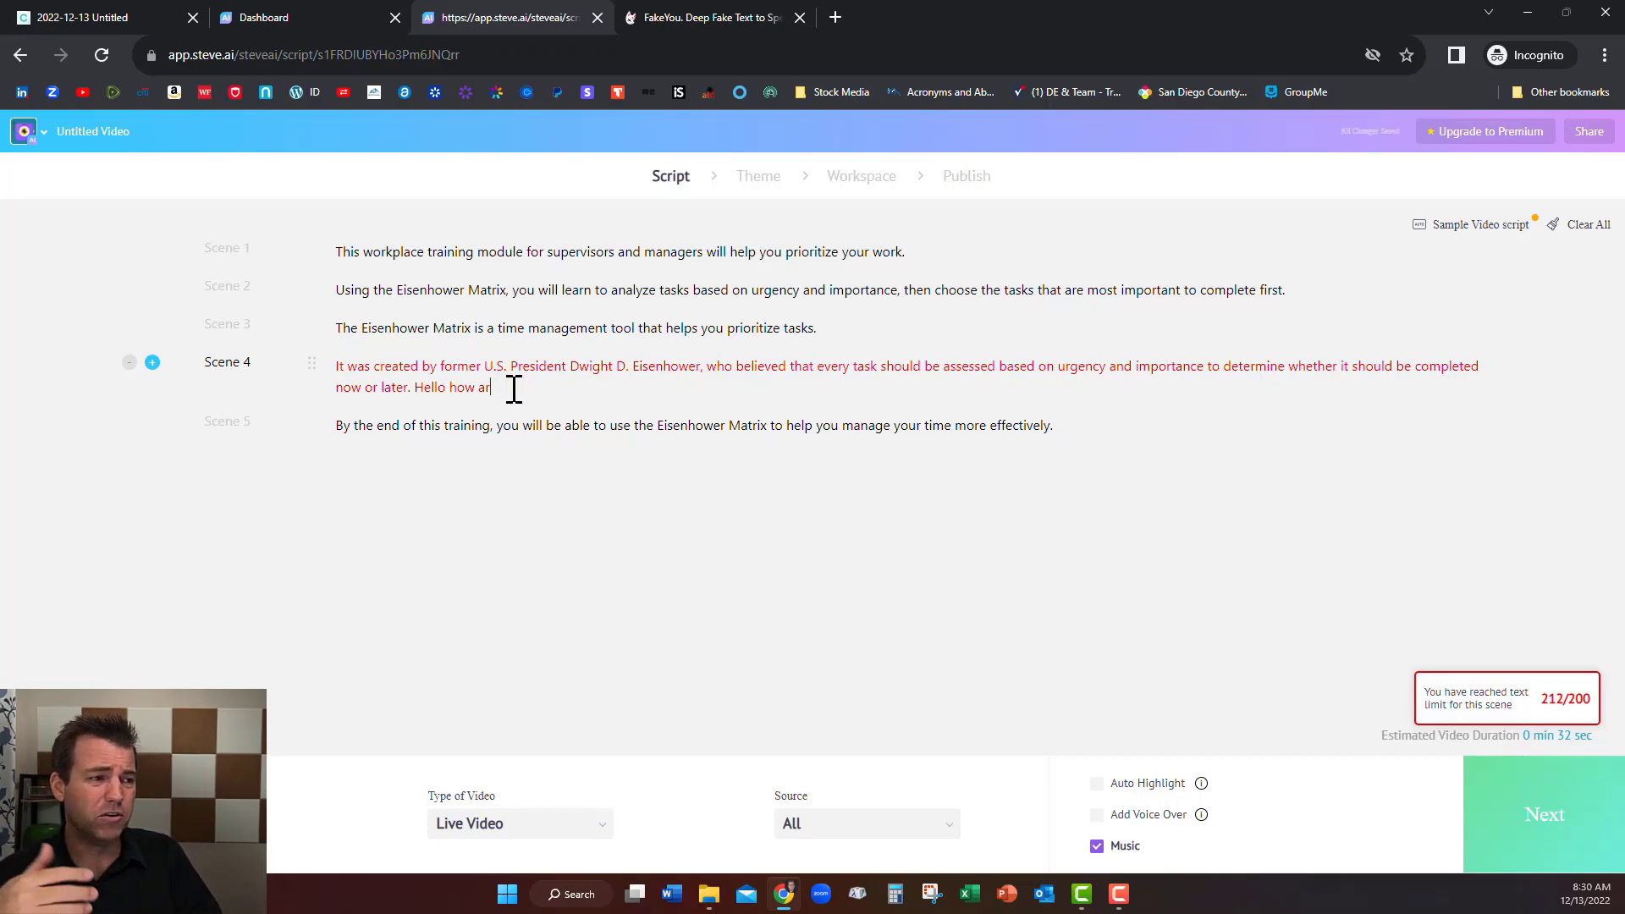
key("BackSpace")
key("BackSpace")
key("BackSpace")
key("BackSpace")
key("BackSpace")
key("BackSpace")
key("BackSpace")
key("BackSpace")
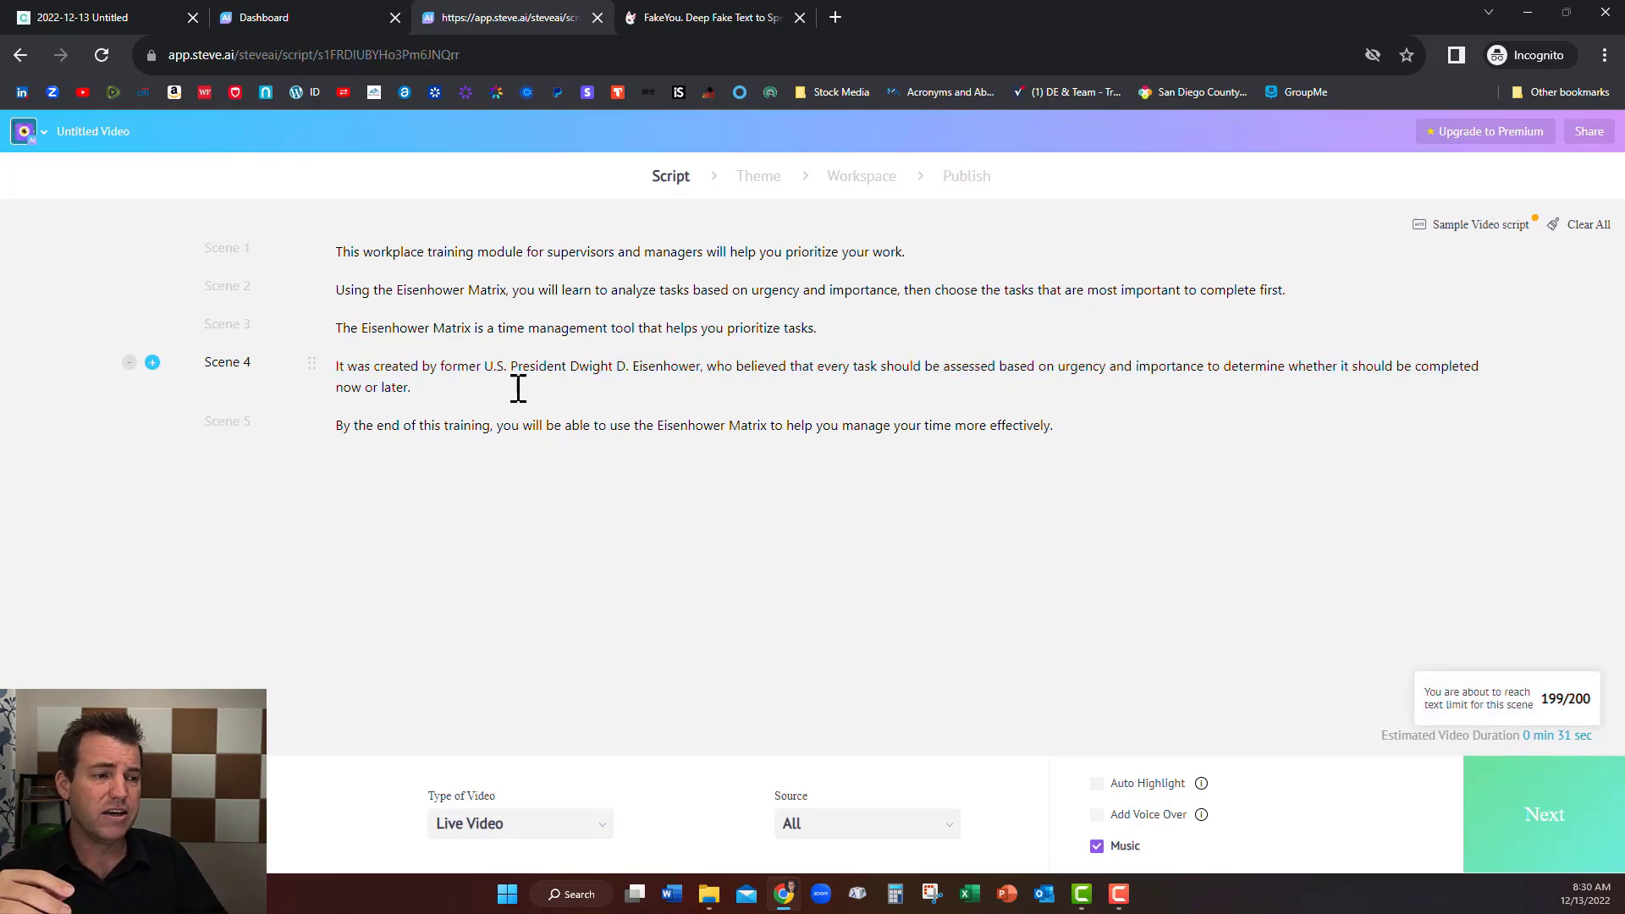
Step: Remove the period after the middle initial in "Dwight D. Eisenhower" in Scene 4
left_click(627, 368)
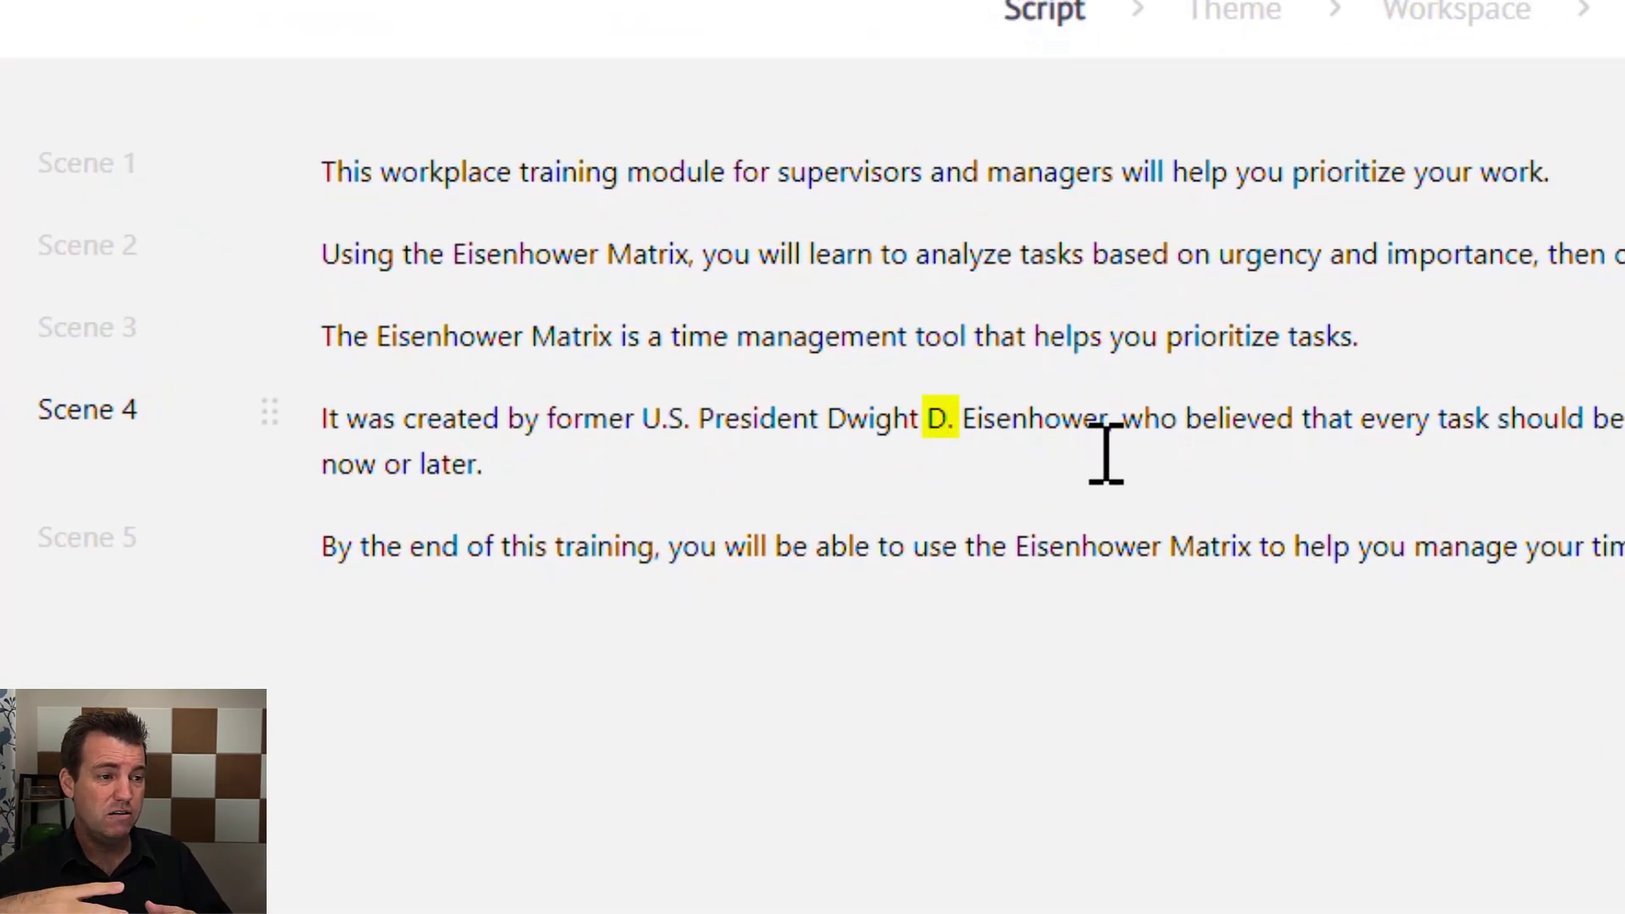
left_click_drag(690, 421, 647, 418)
left_click(695, 421)
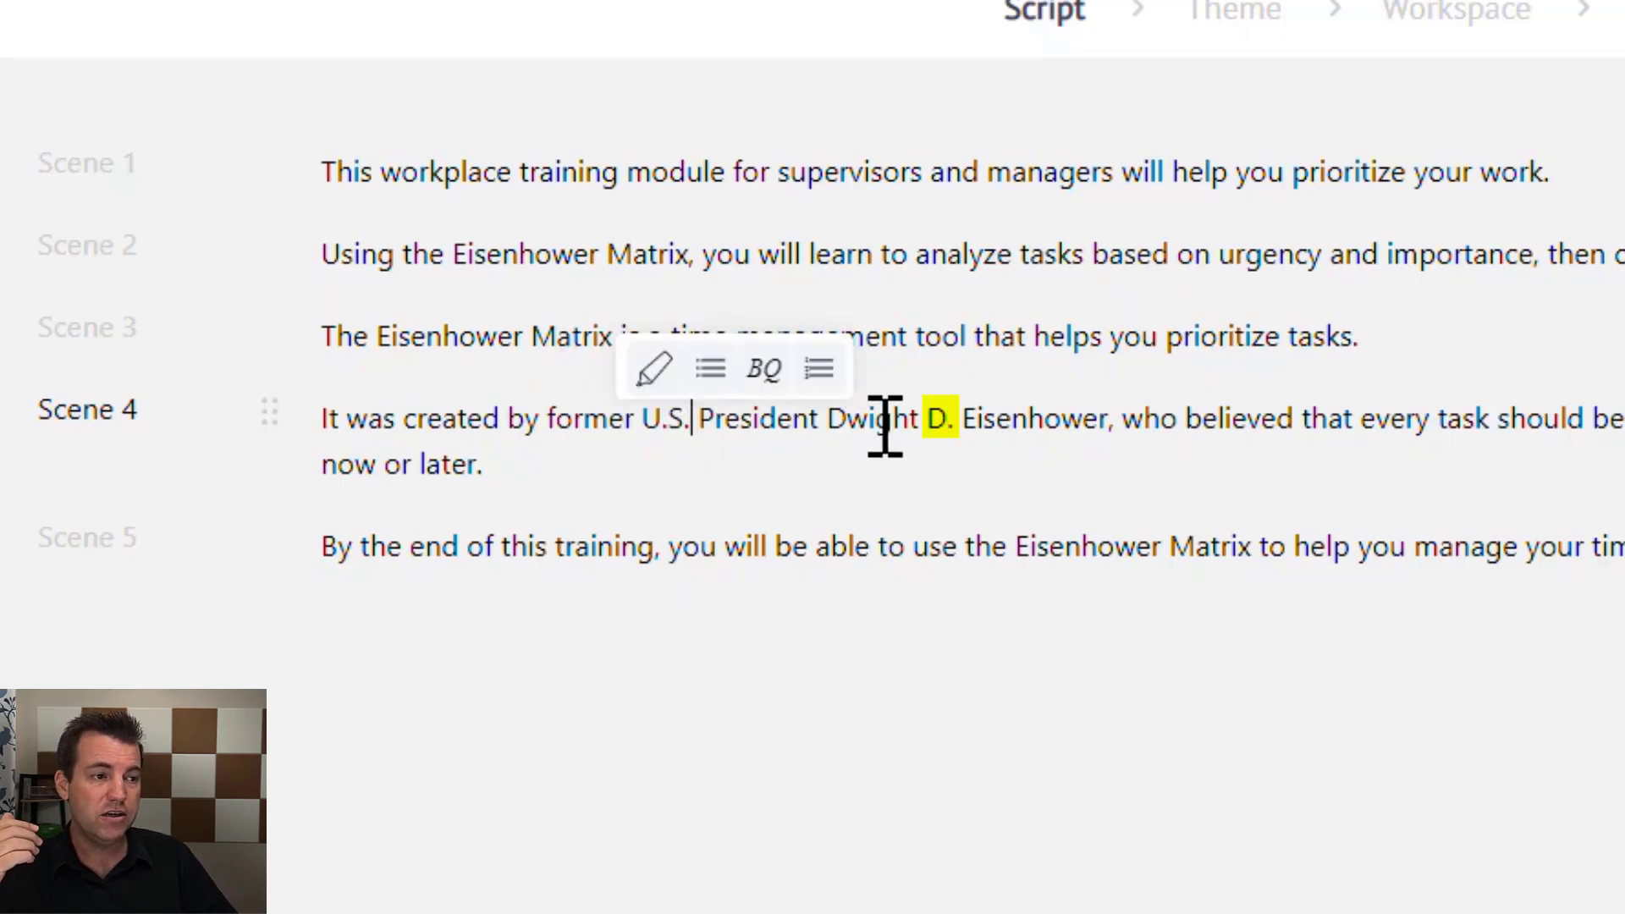
left_click(951, 421)
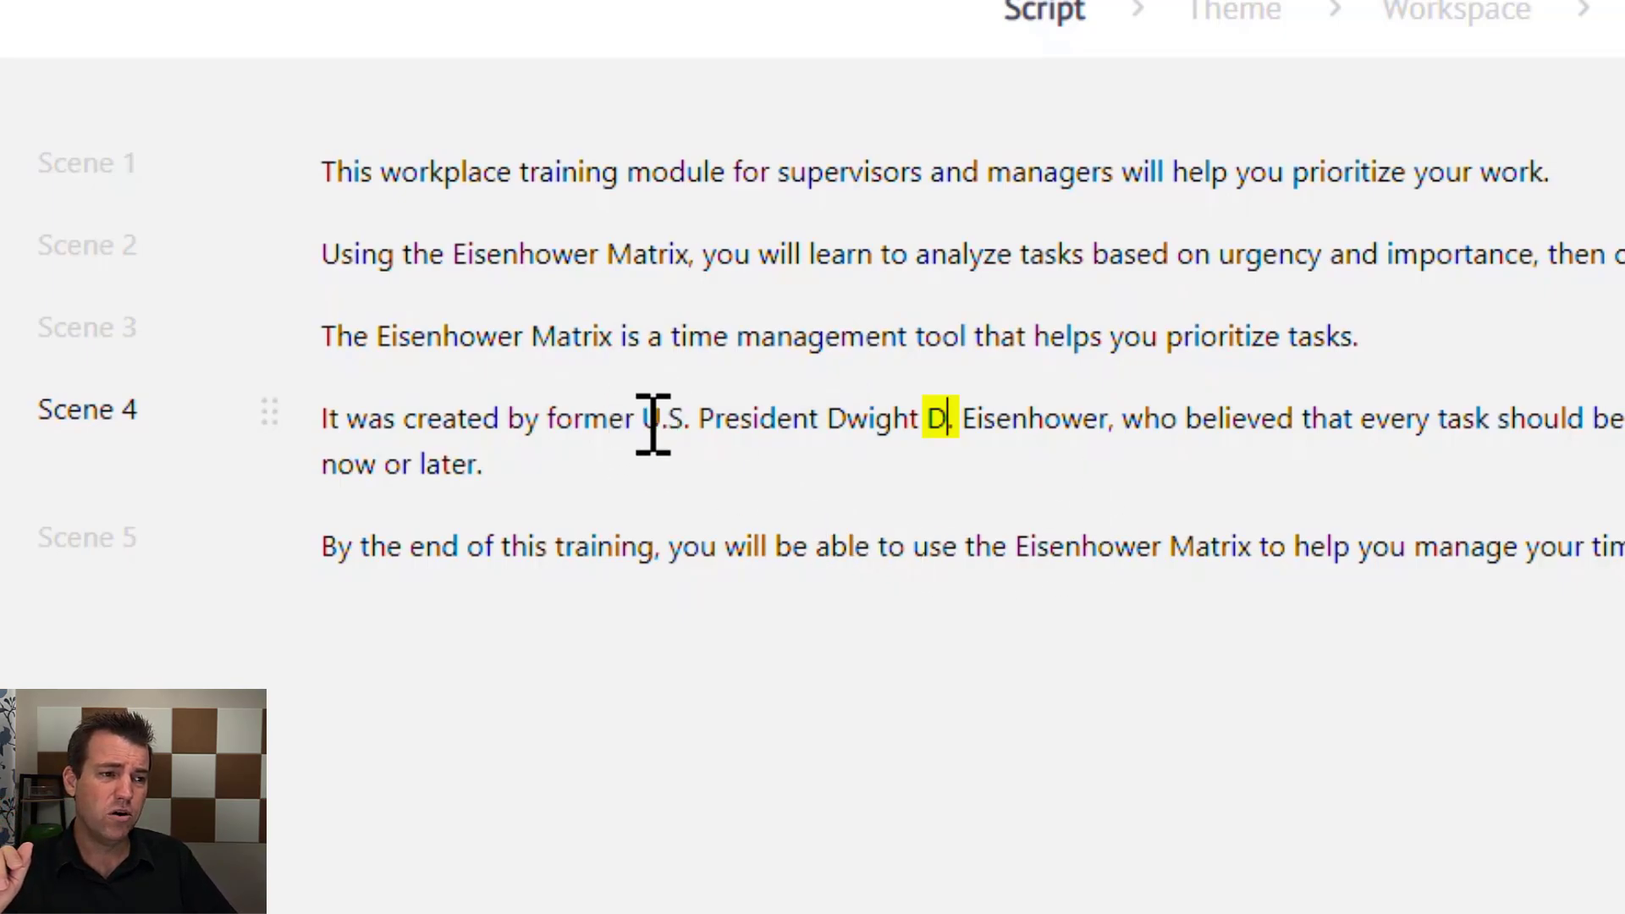
left_click_drag(646, 421, 691, 423)
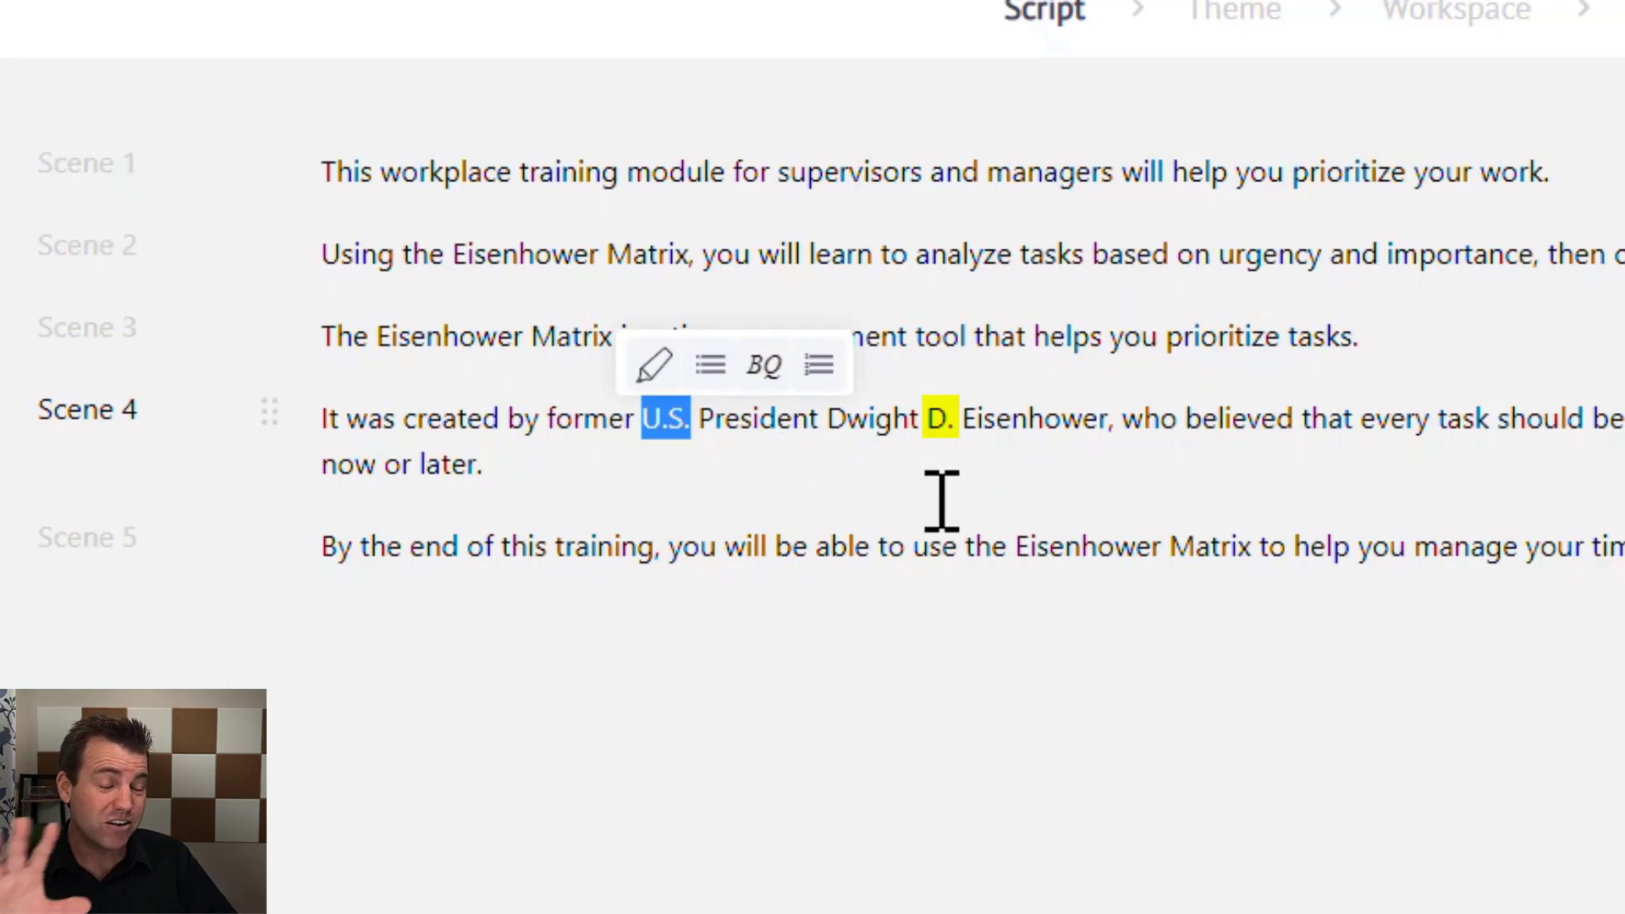
left_click(957, 420)
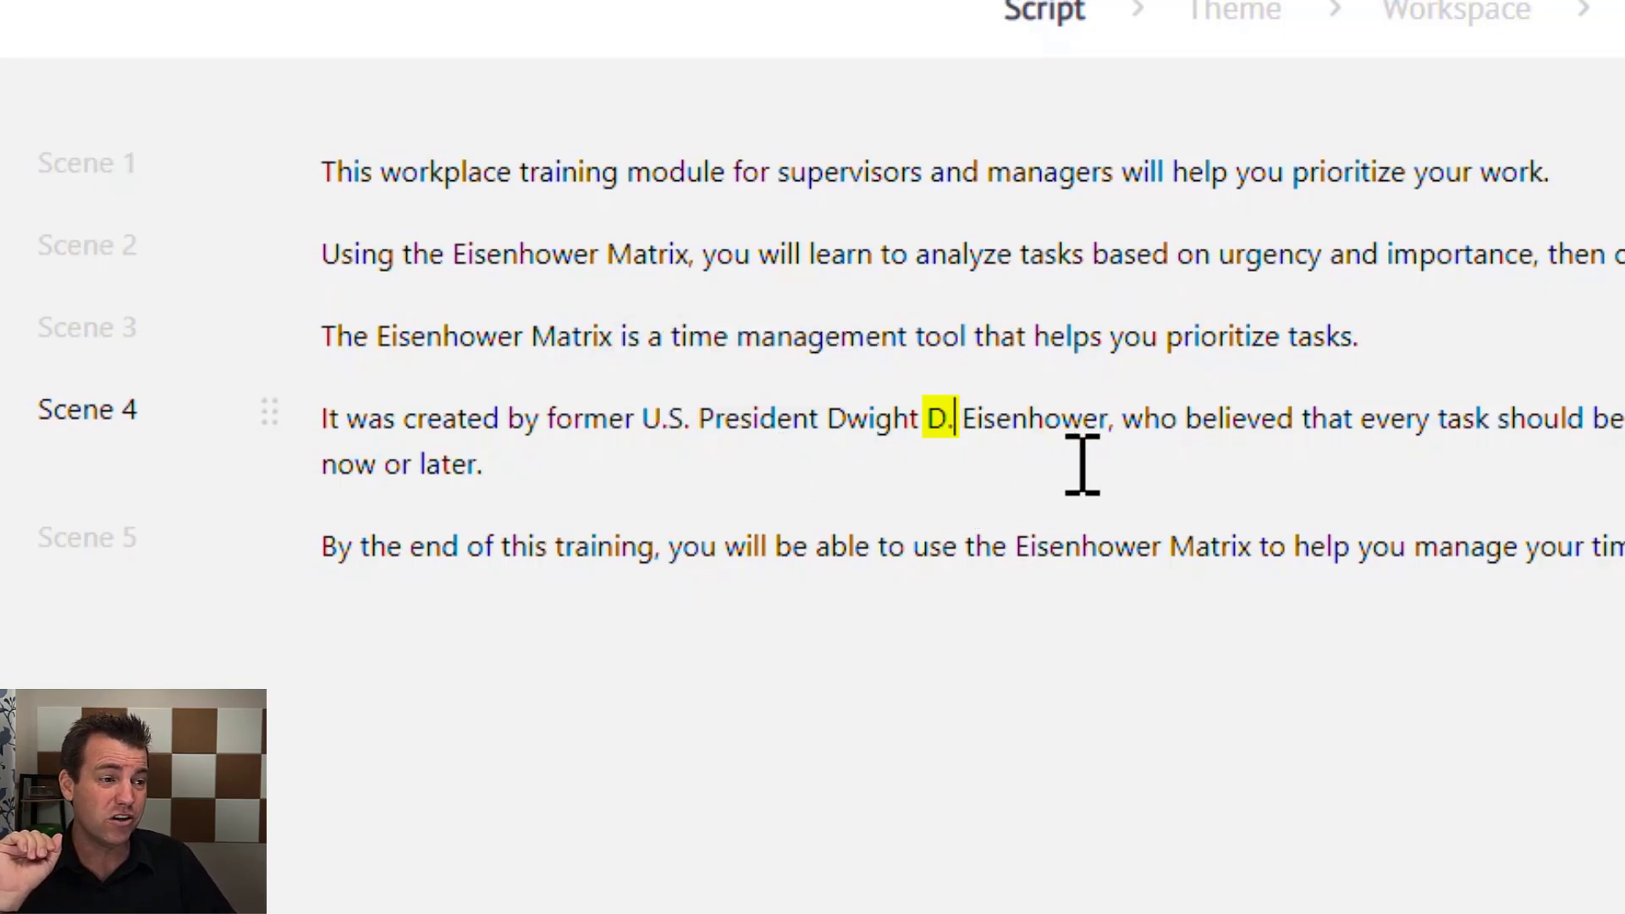
key("BackSpace")
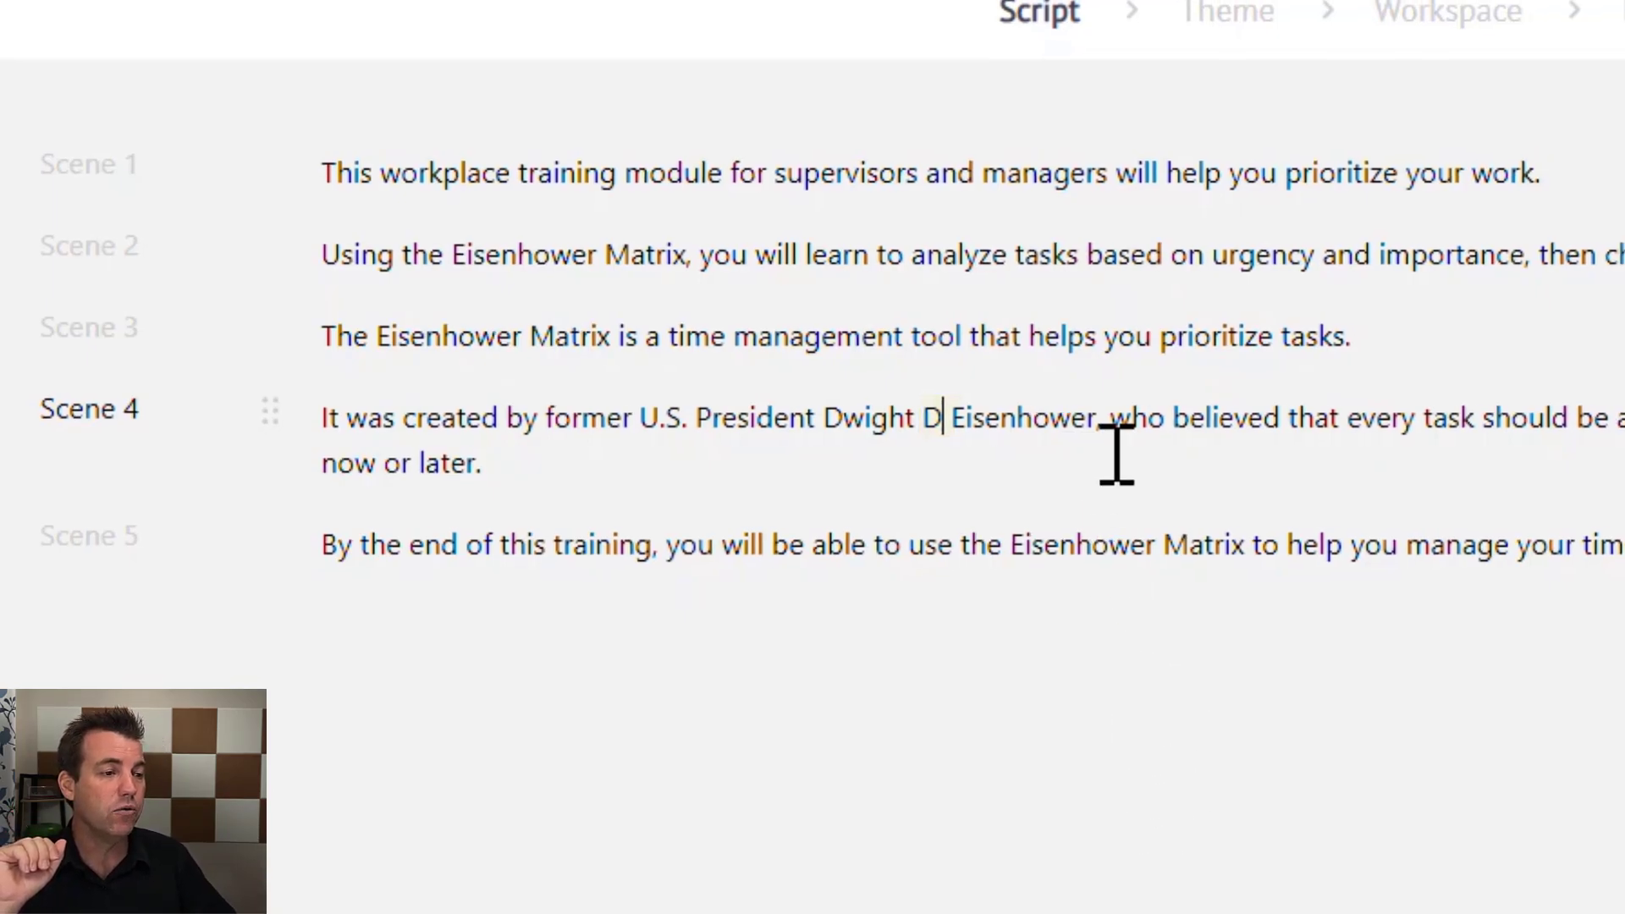
left_click(1201, 544)
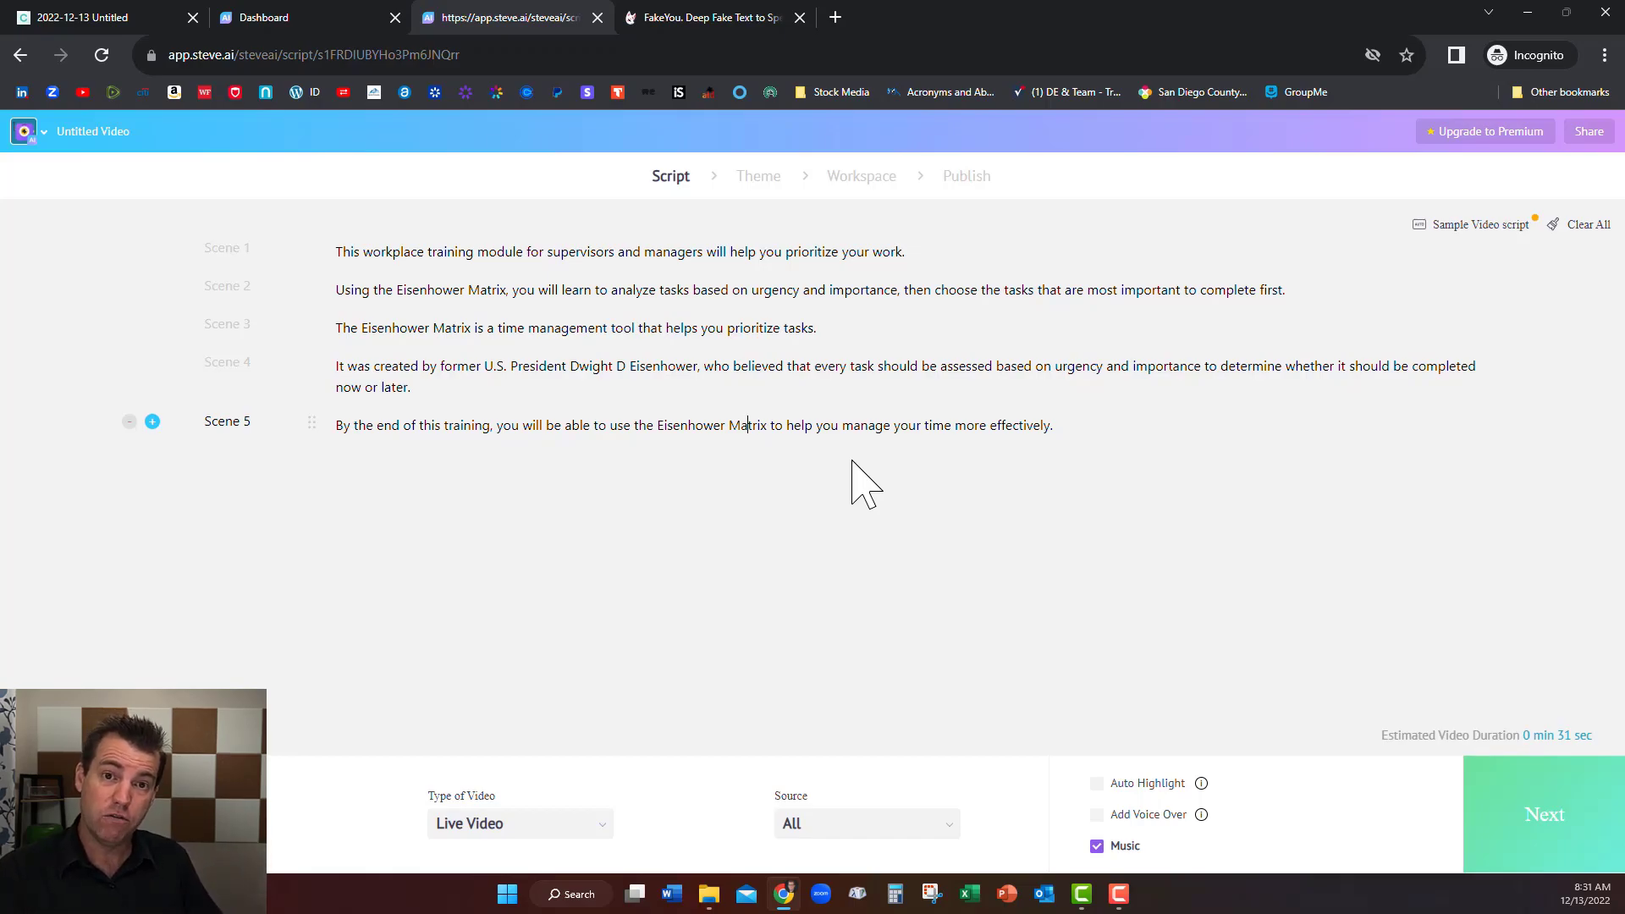
left_click(861, 404)
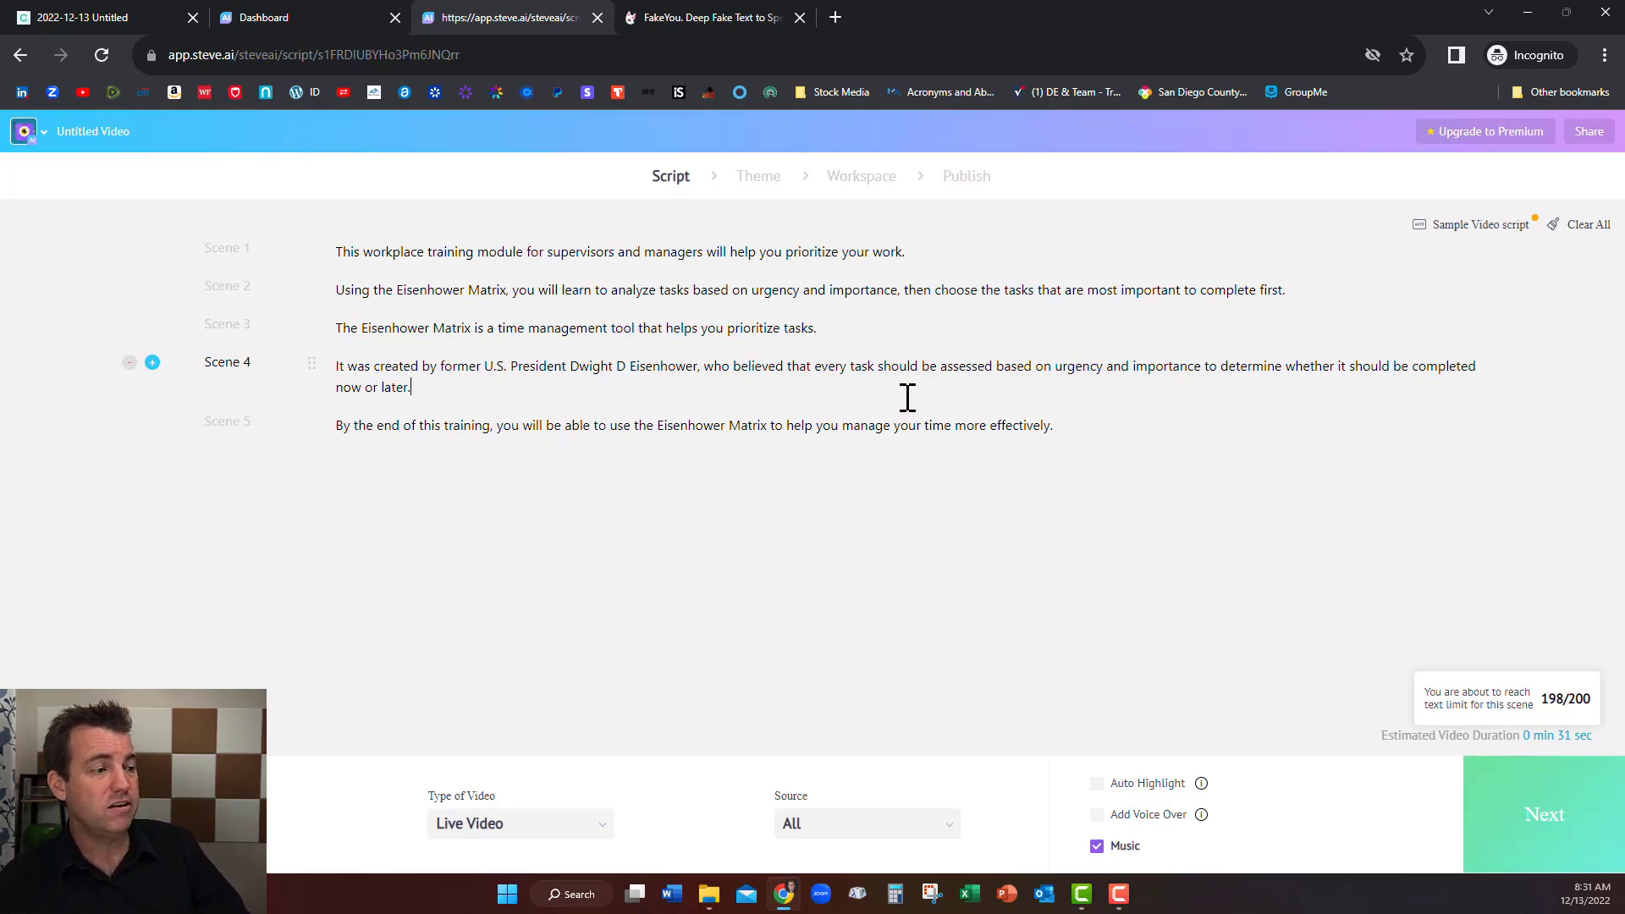
left_click(559, 439)
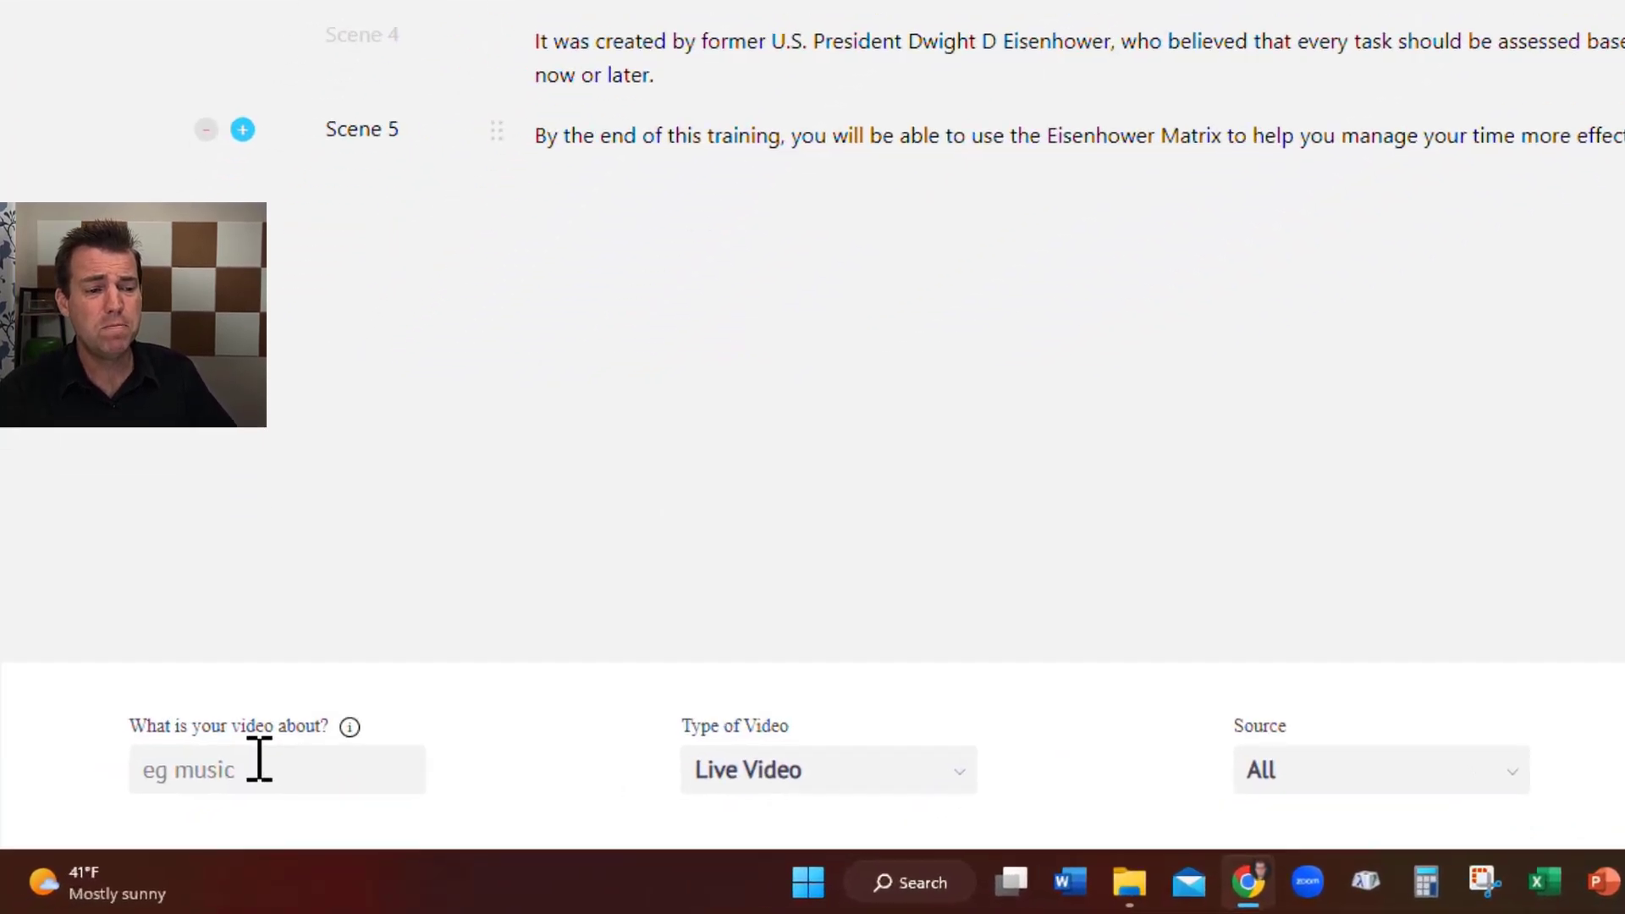
Step: Describe what the video is about as "Workplace training"
left_click(259, 834)
left_click(720, 668)
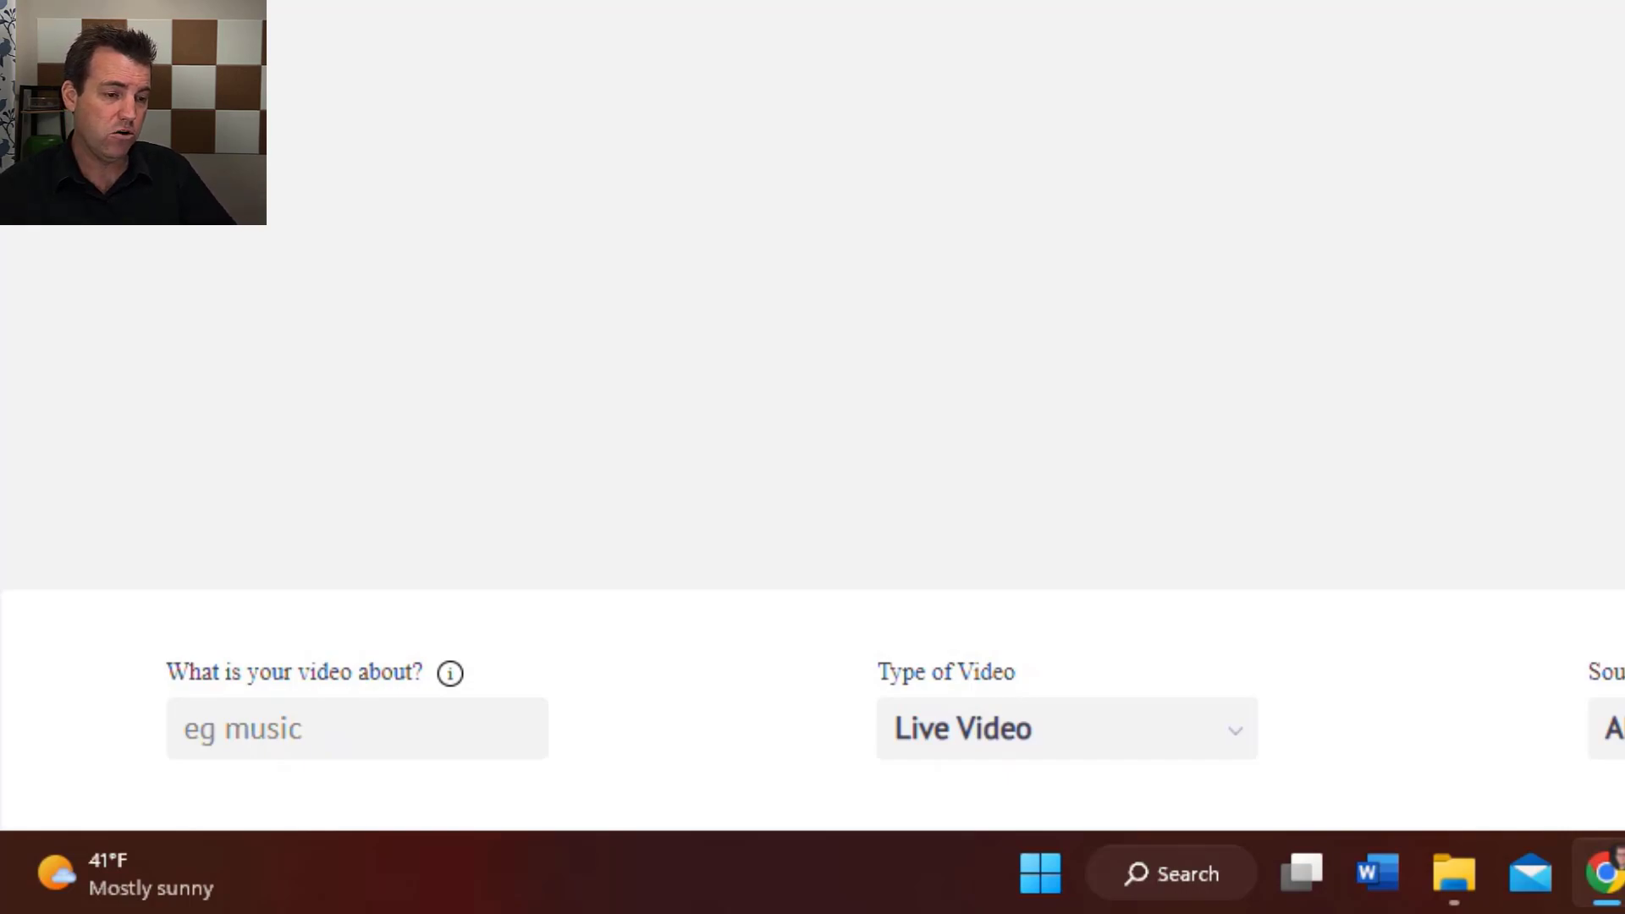
left_click(290, 729)
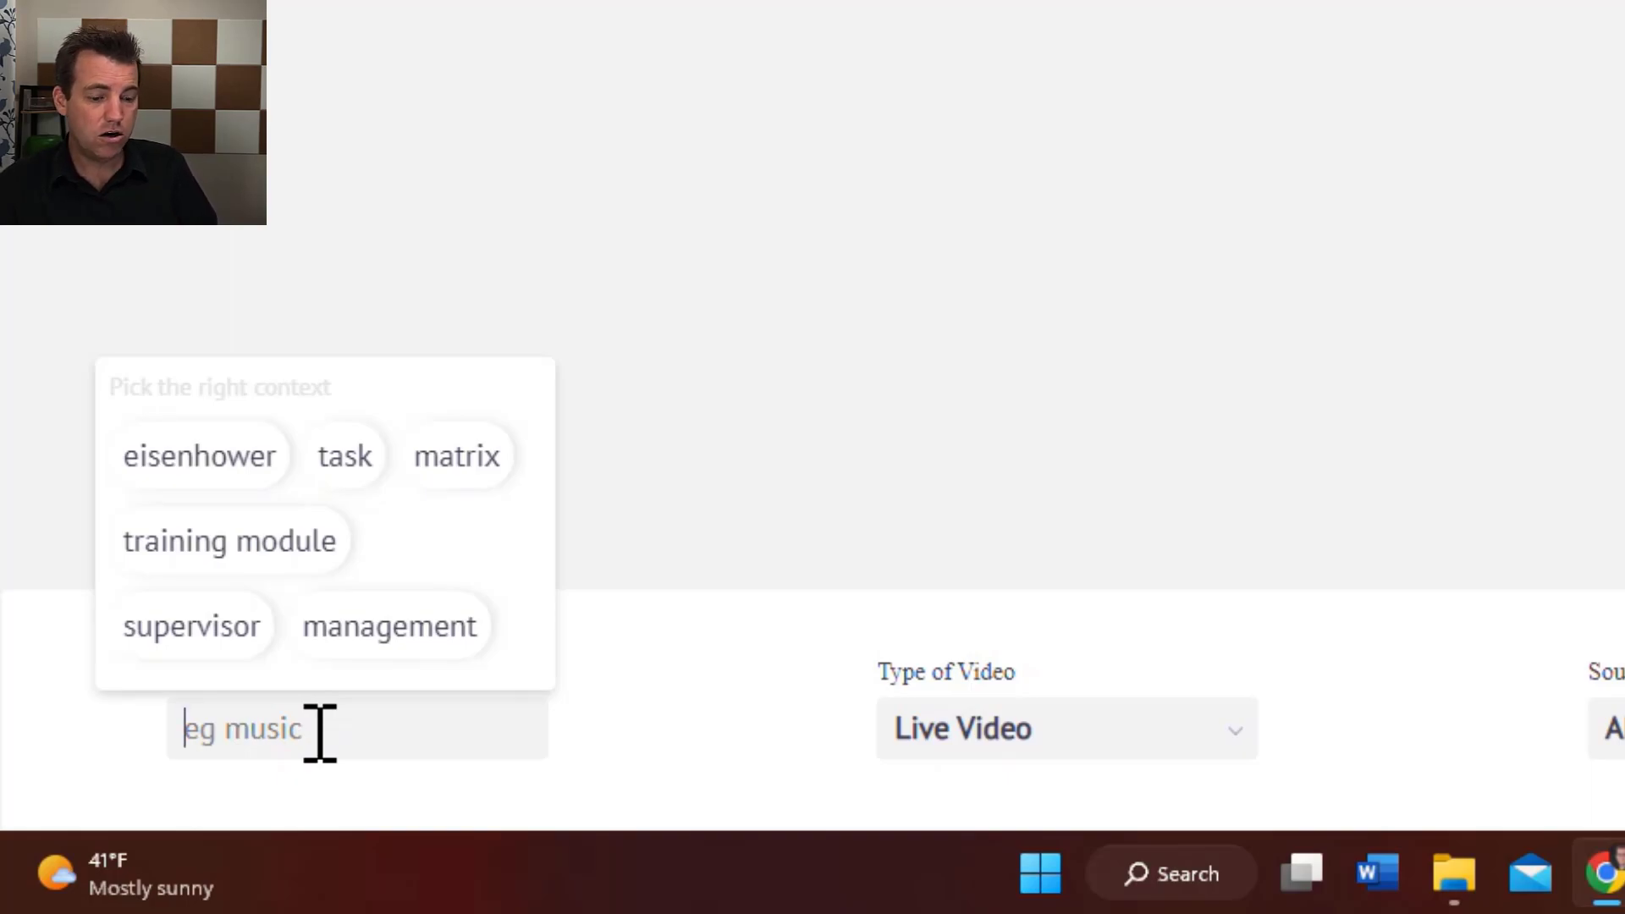
type("Workplac")
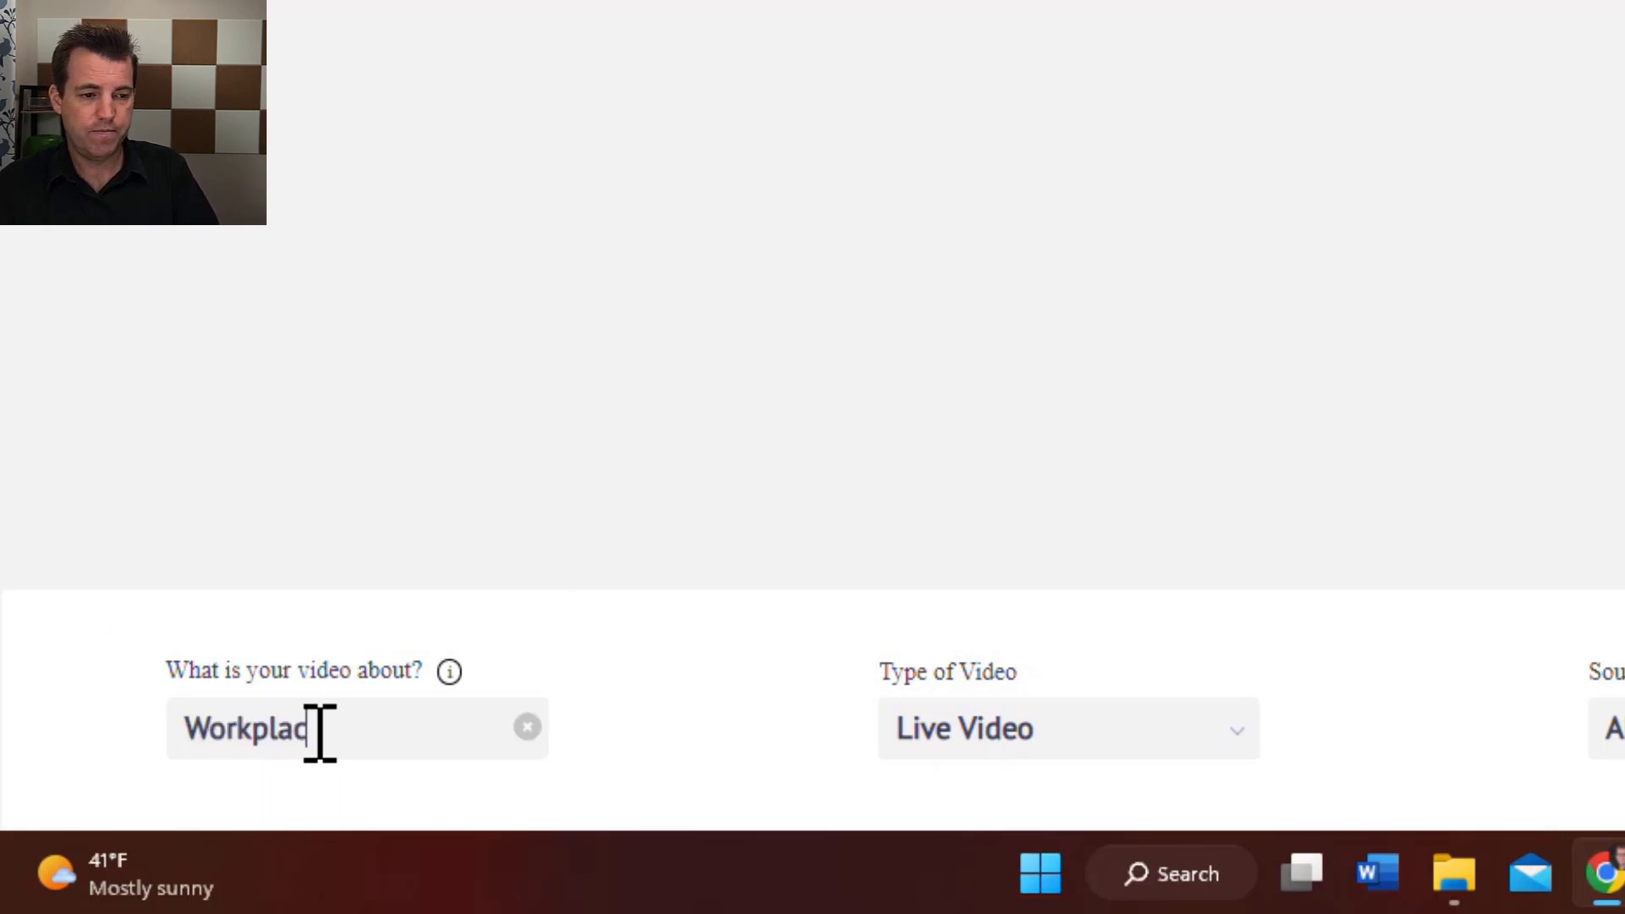
type("e training")
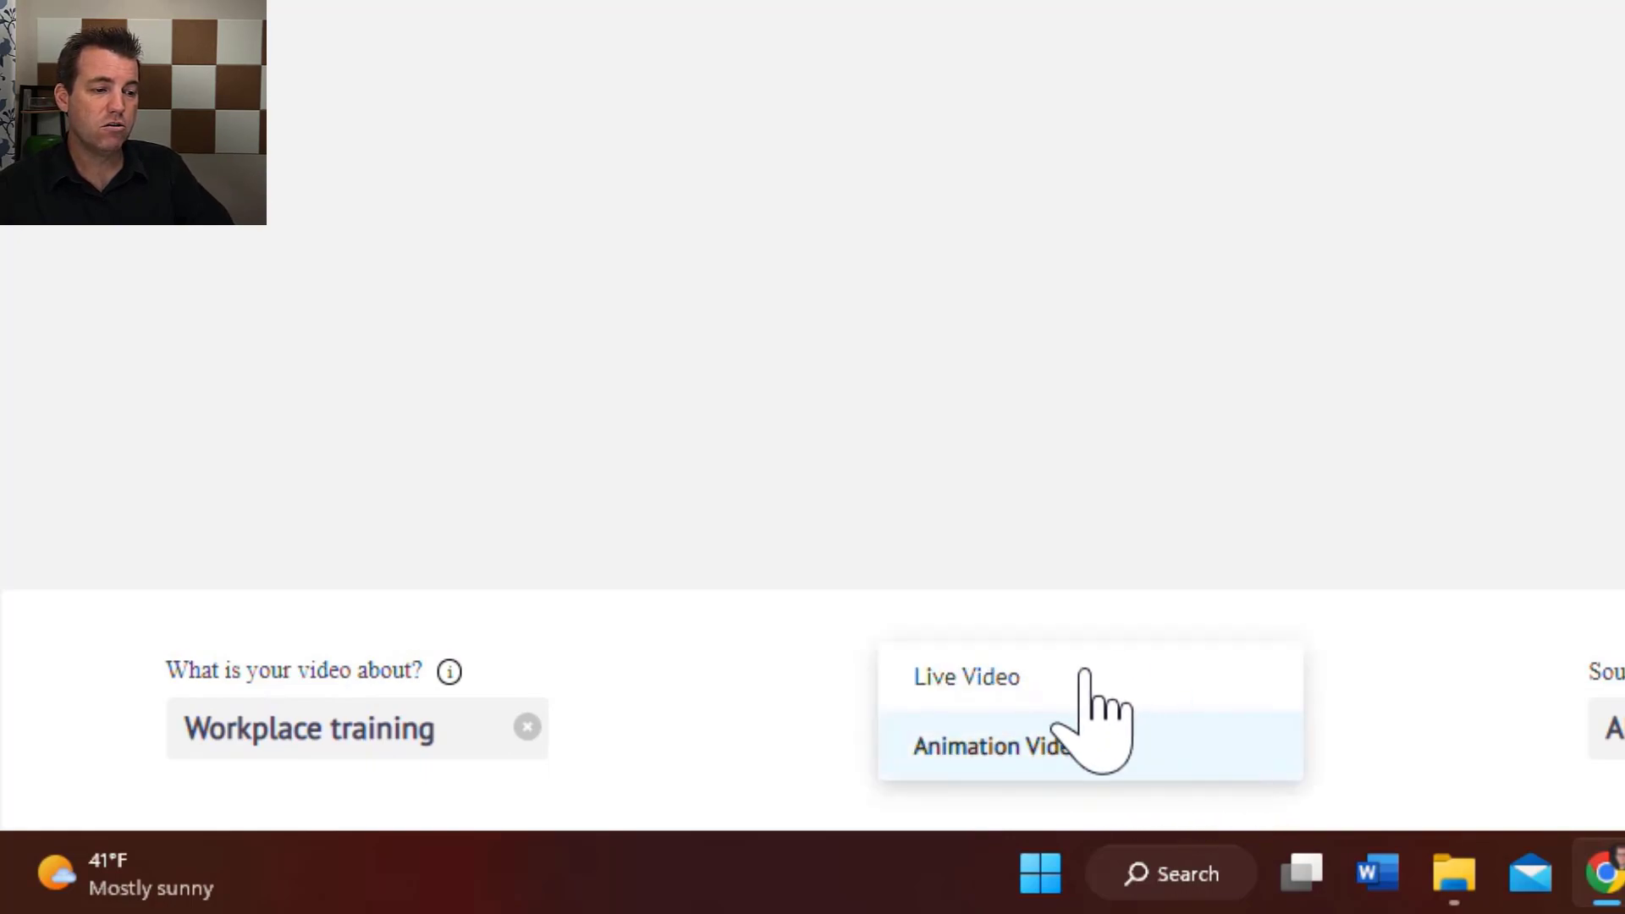
Step: Choose Live Video as the video type and Free as the media source
left_click(1001, 687)
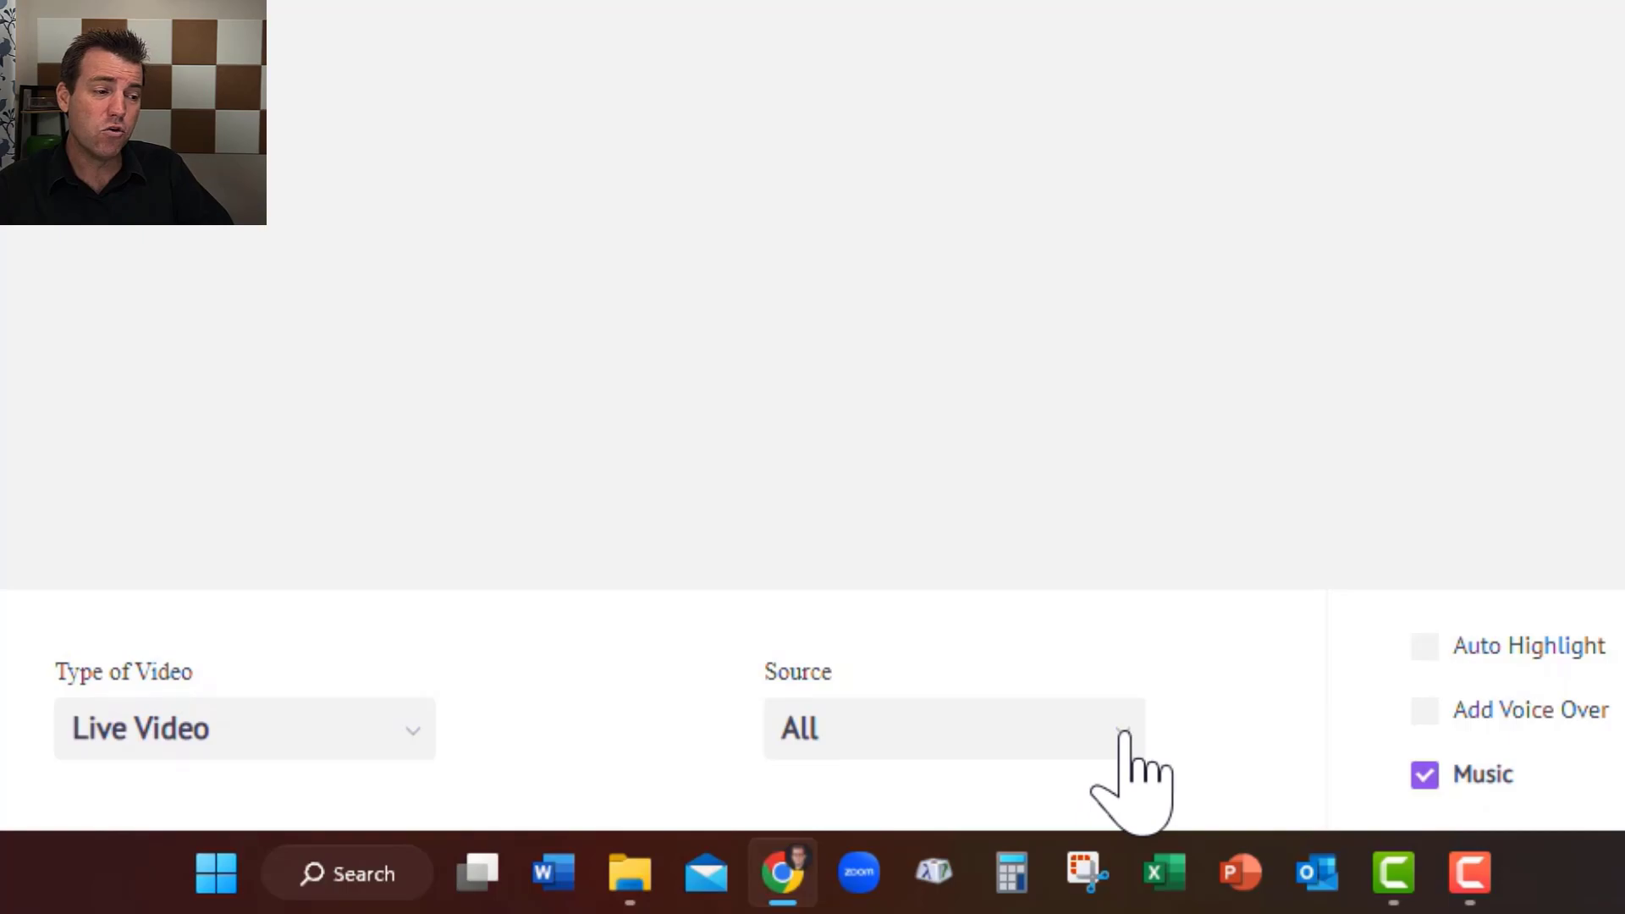
left_click(1123, 733)
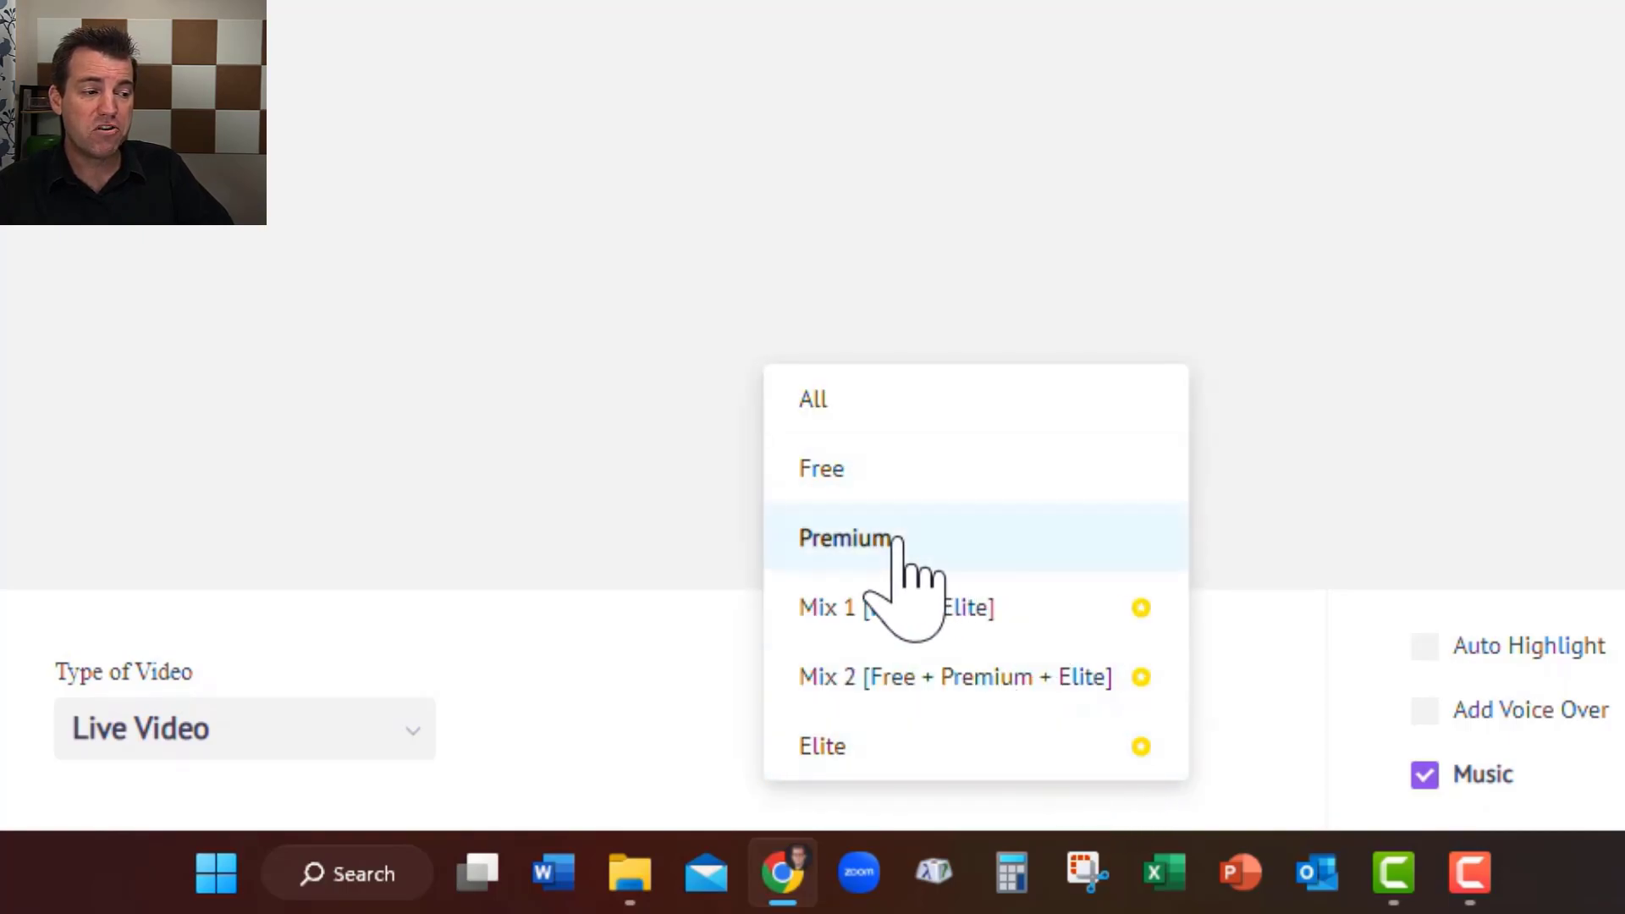
left_click(838, 470)
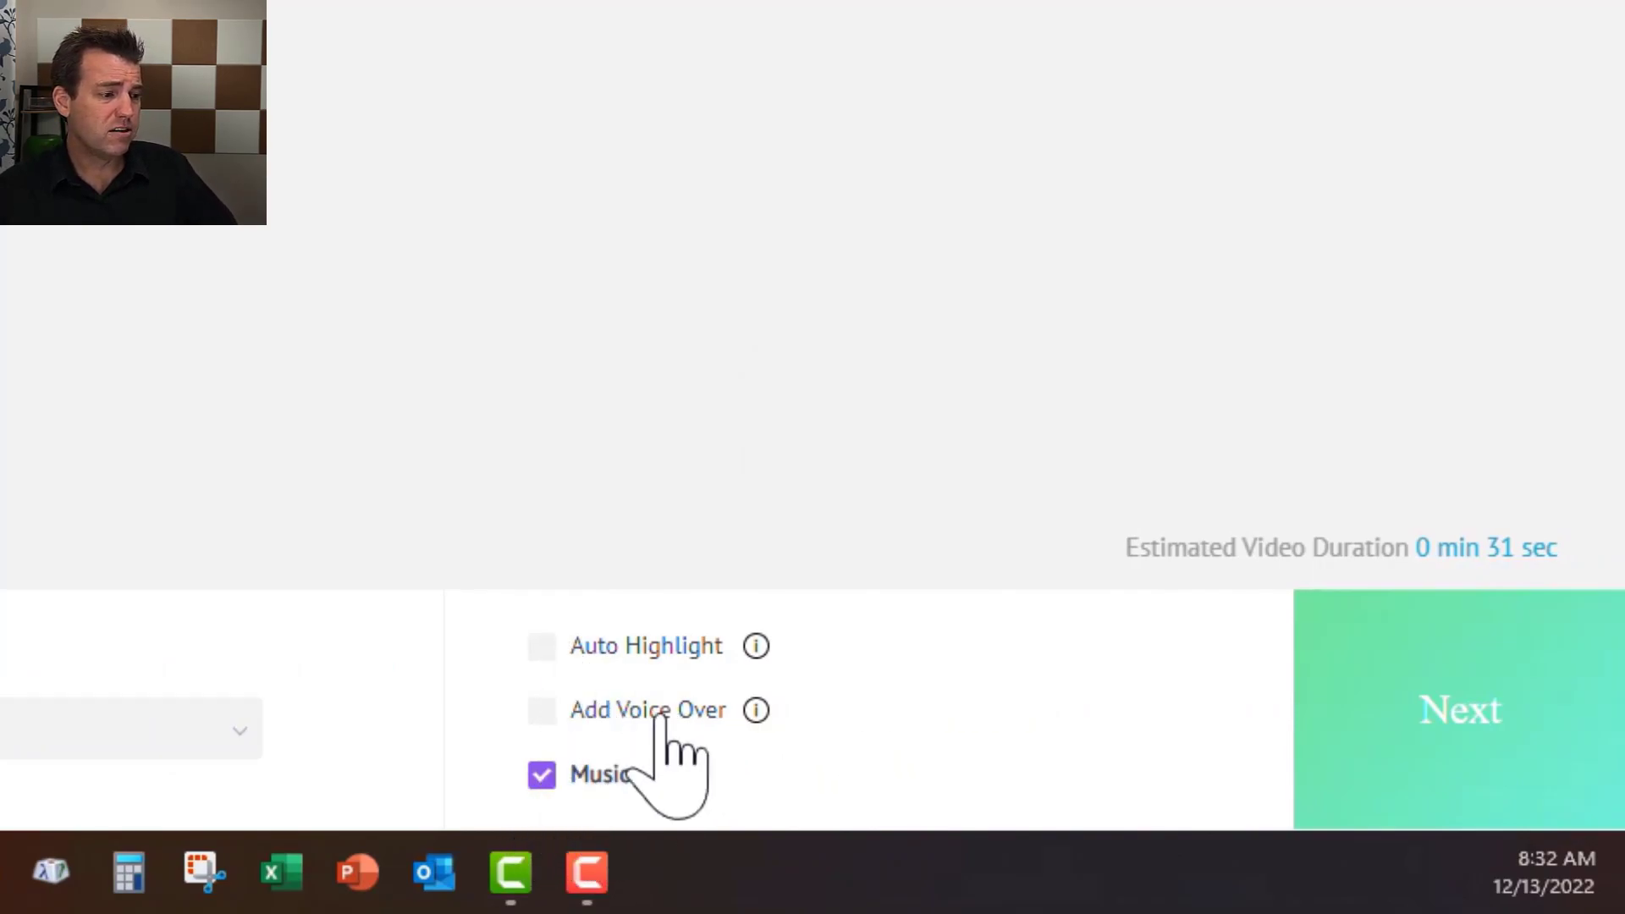
Step: Enable the voice-over with US English and the Male gender, and preview the Justin voice
left_click(542, 710)
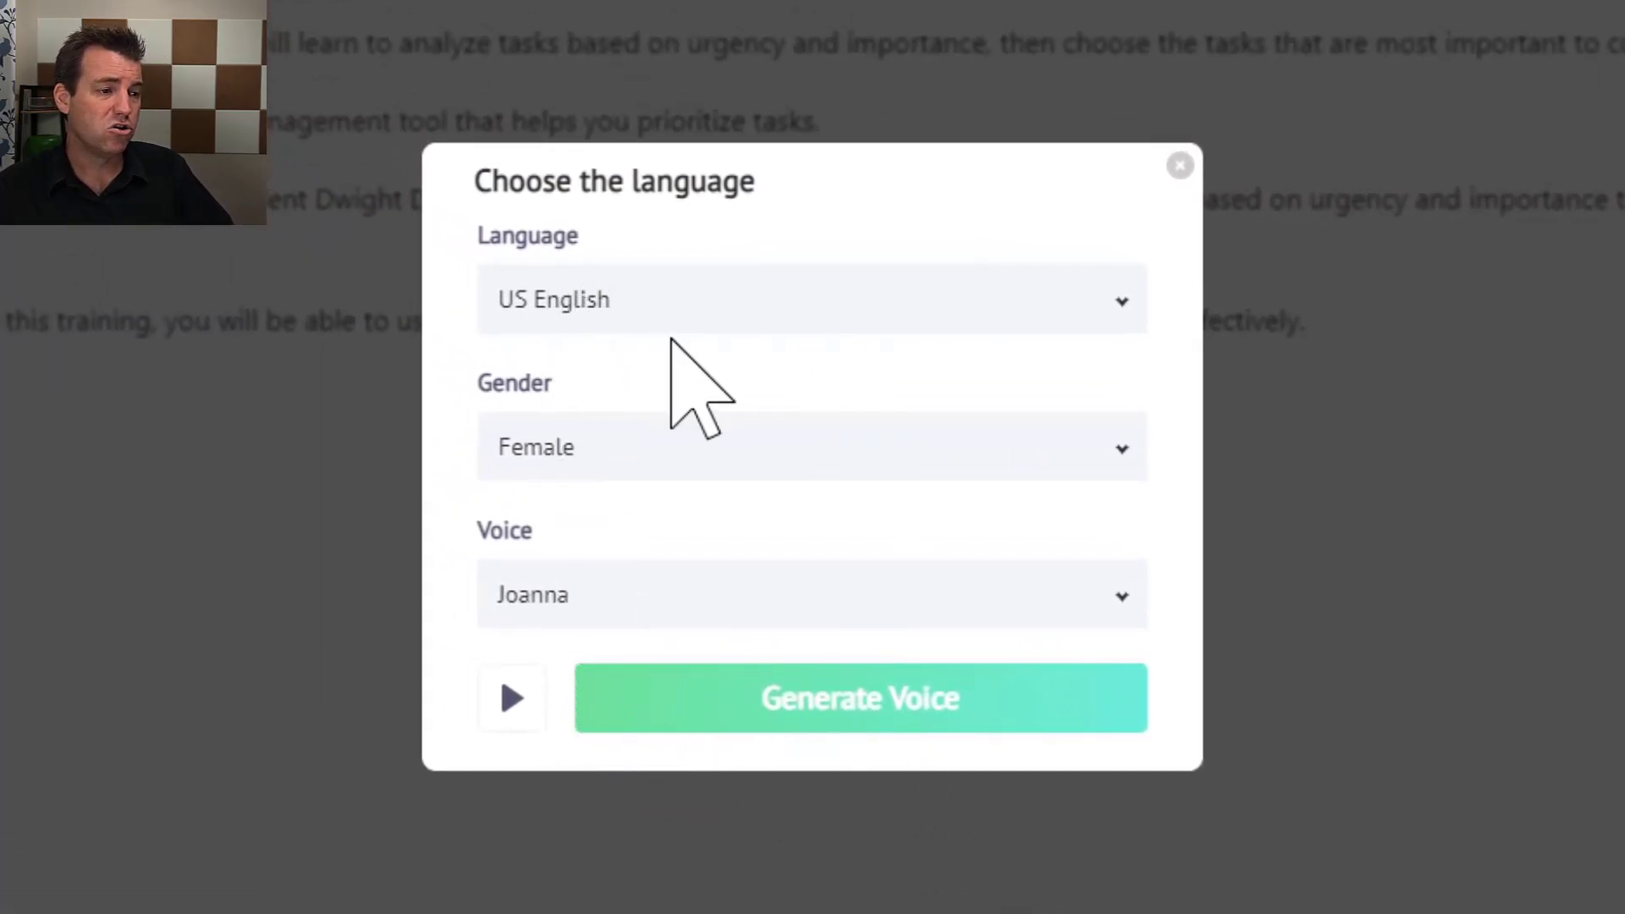
left_click(639, 300)
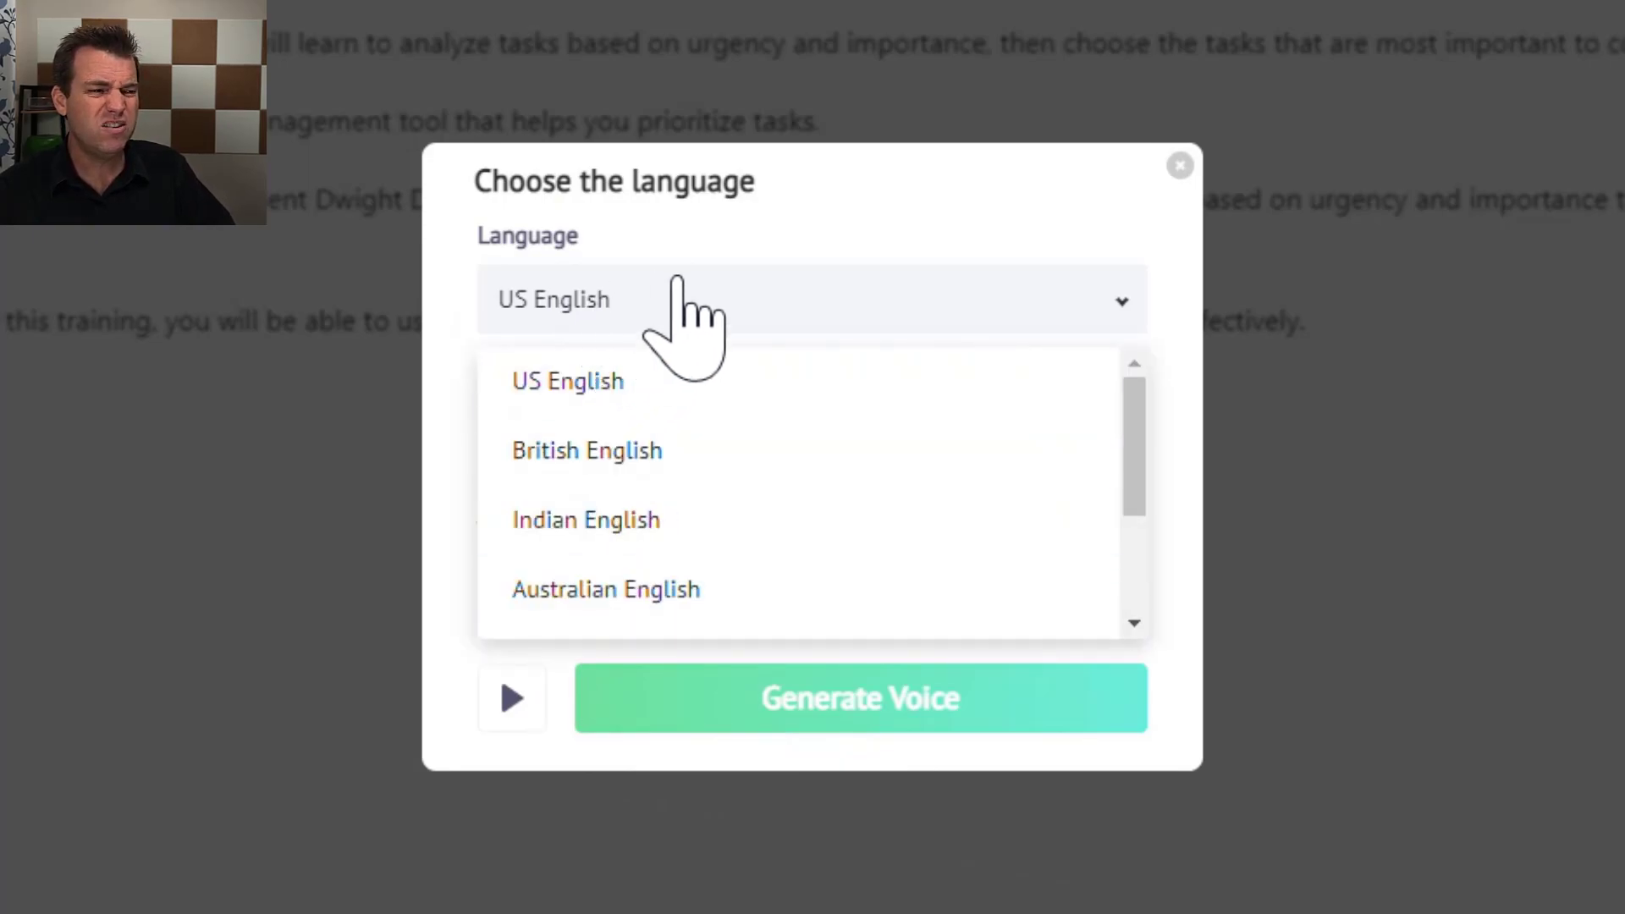
left_click(798, 245)
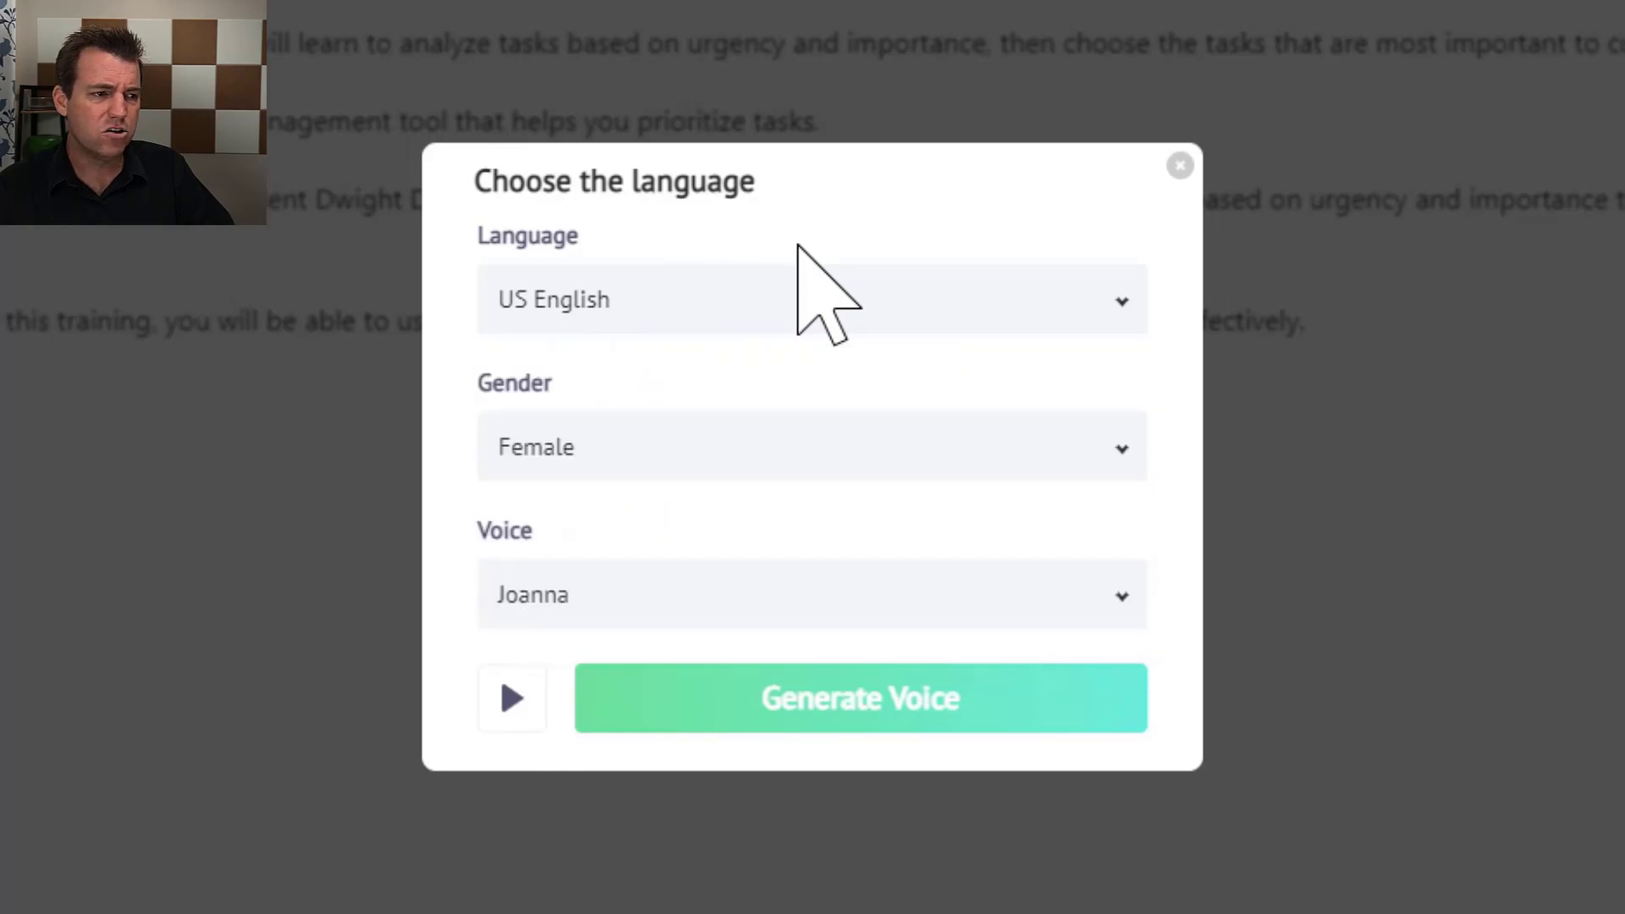
left_click(606, 471)
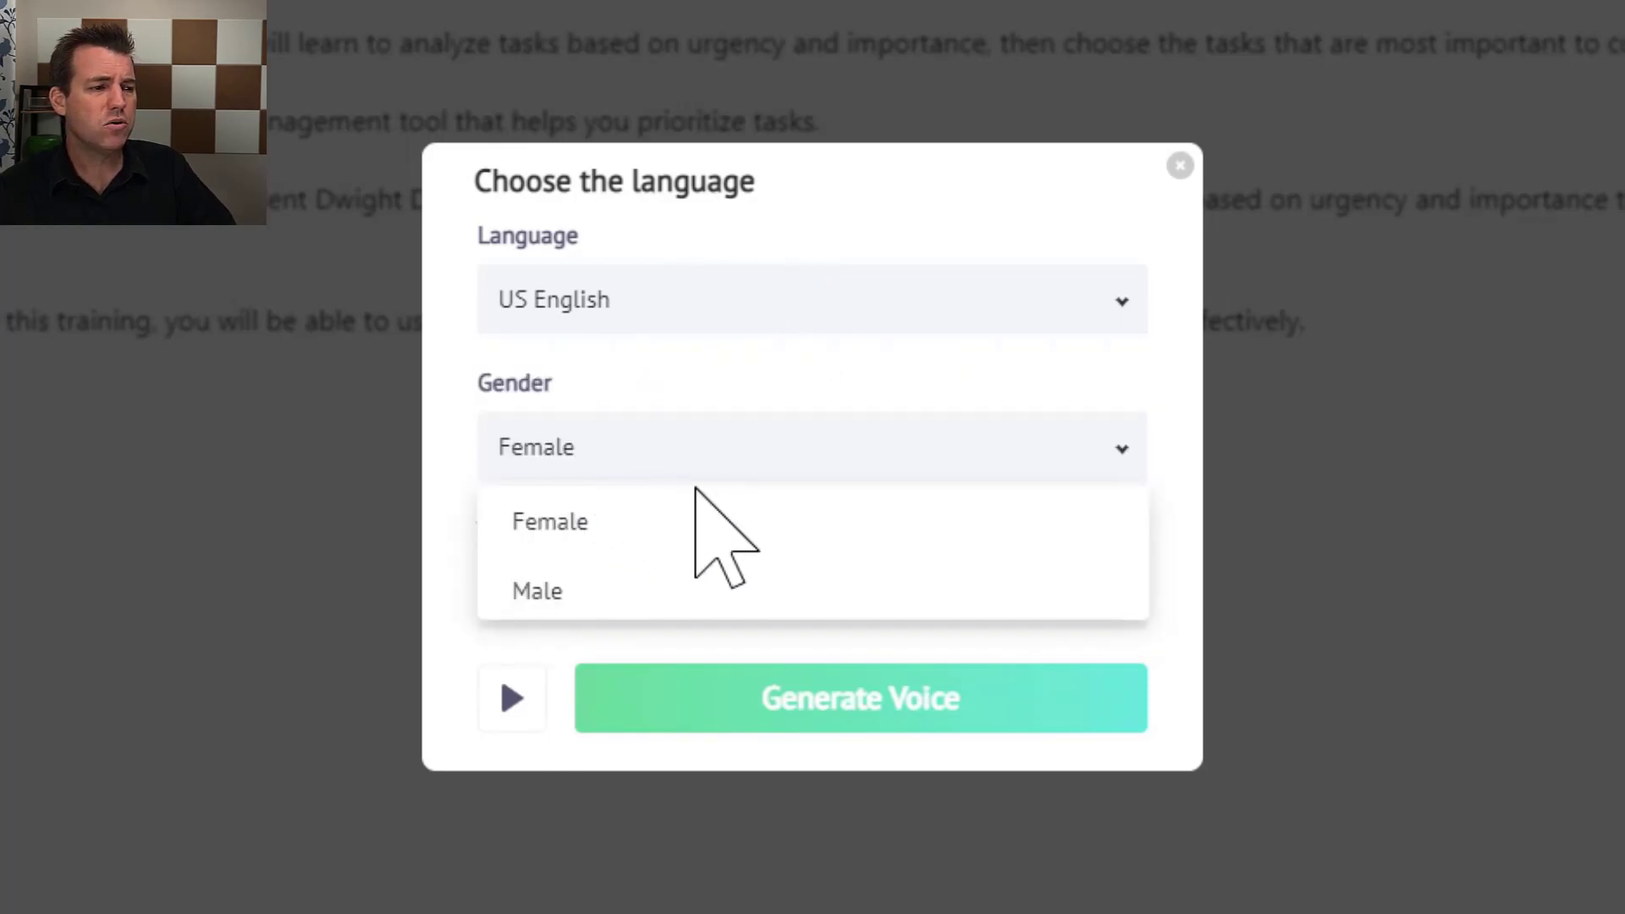
left_click(548, 591)
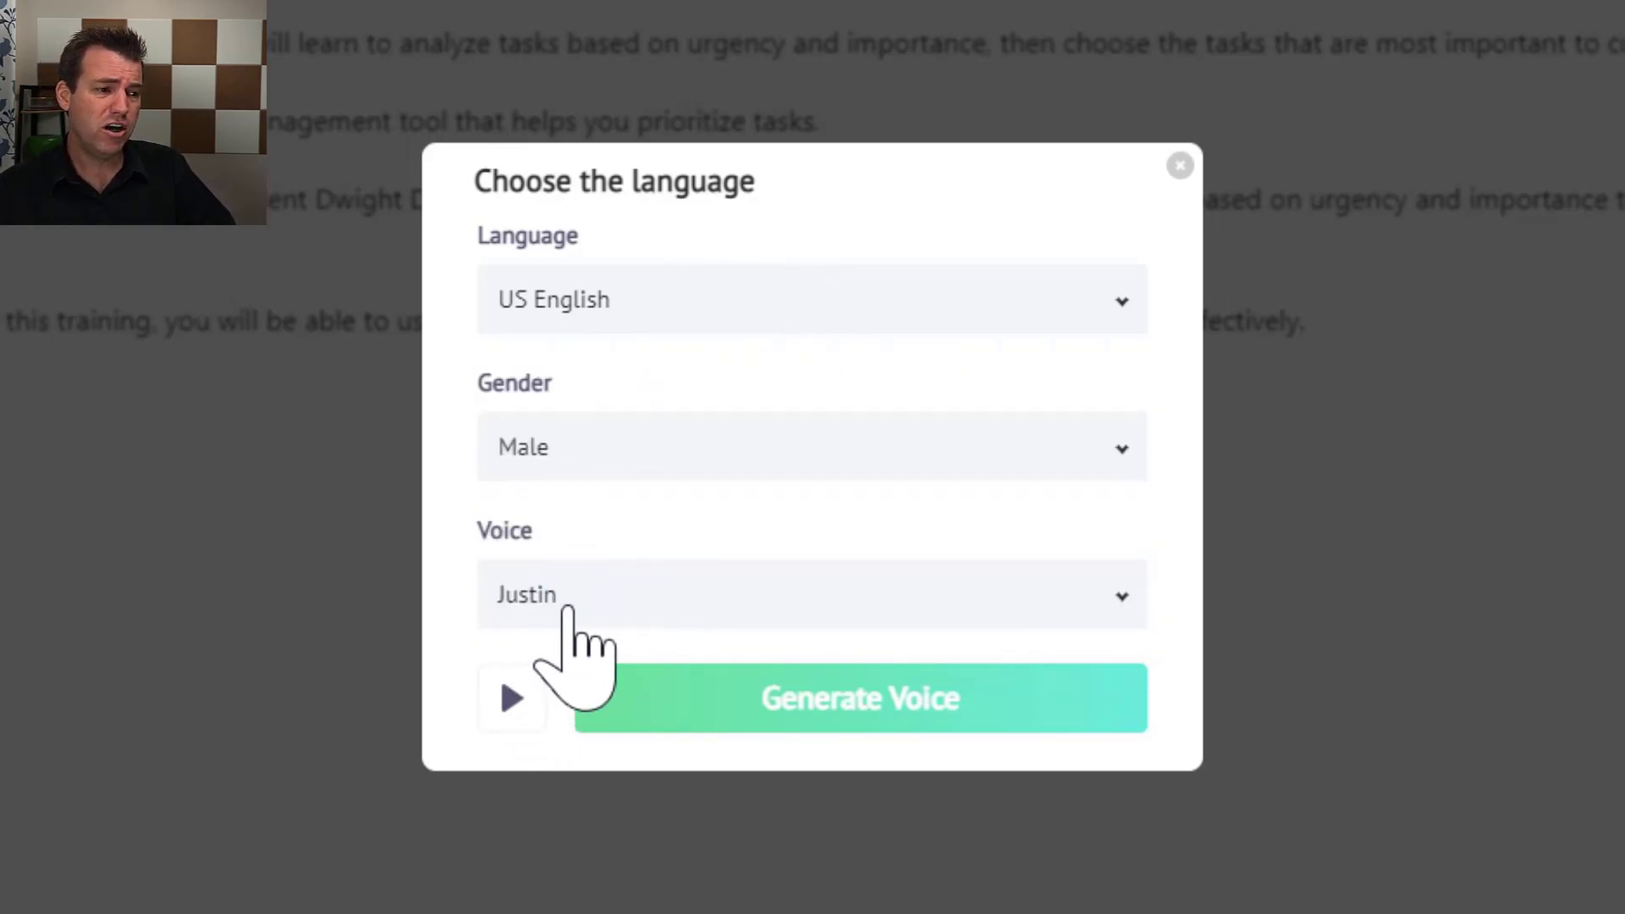
left_click(511, 697)
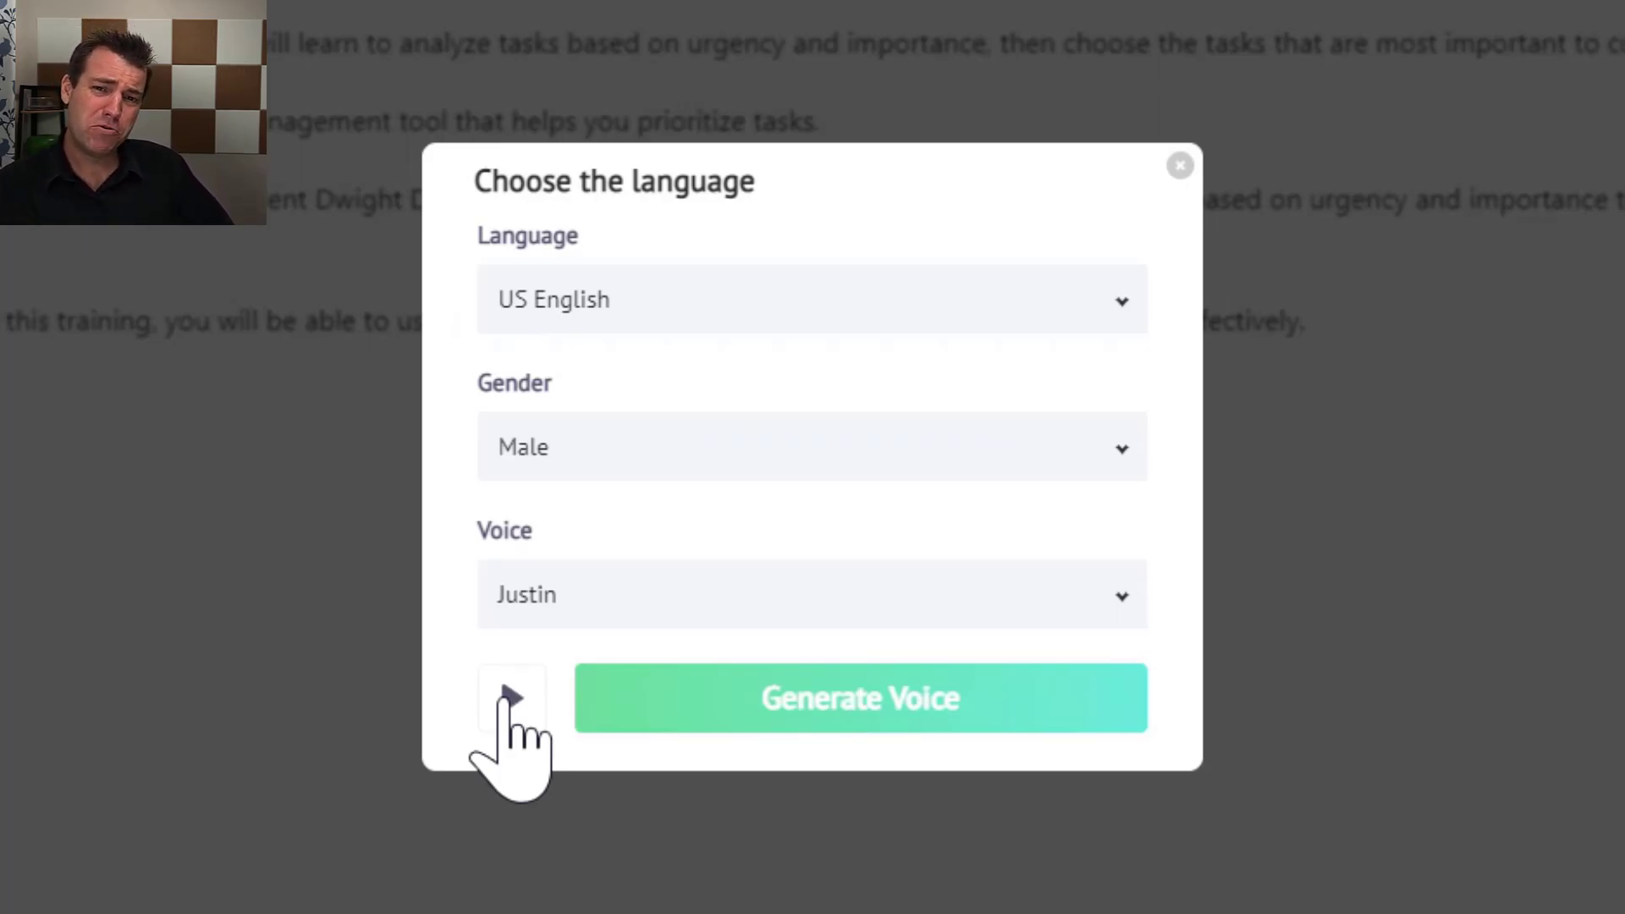
Step: Choose the Matthew voice, preview it, and generate the voice-over with it
left_click(626, 595)
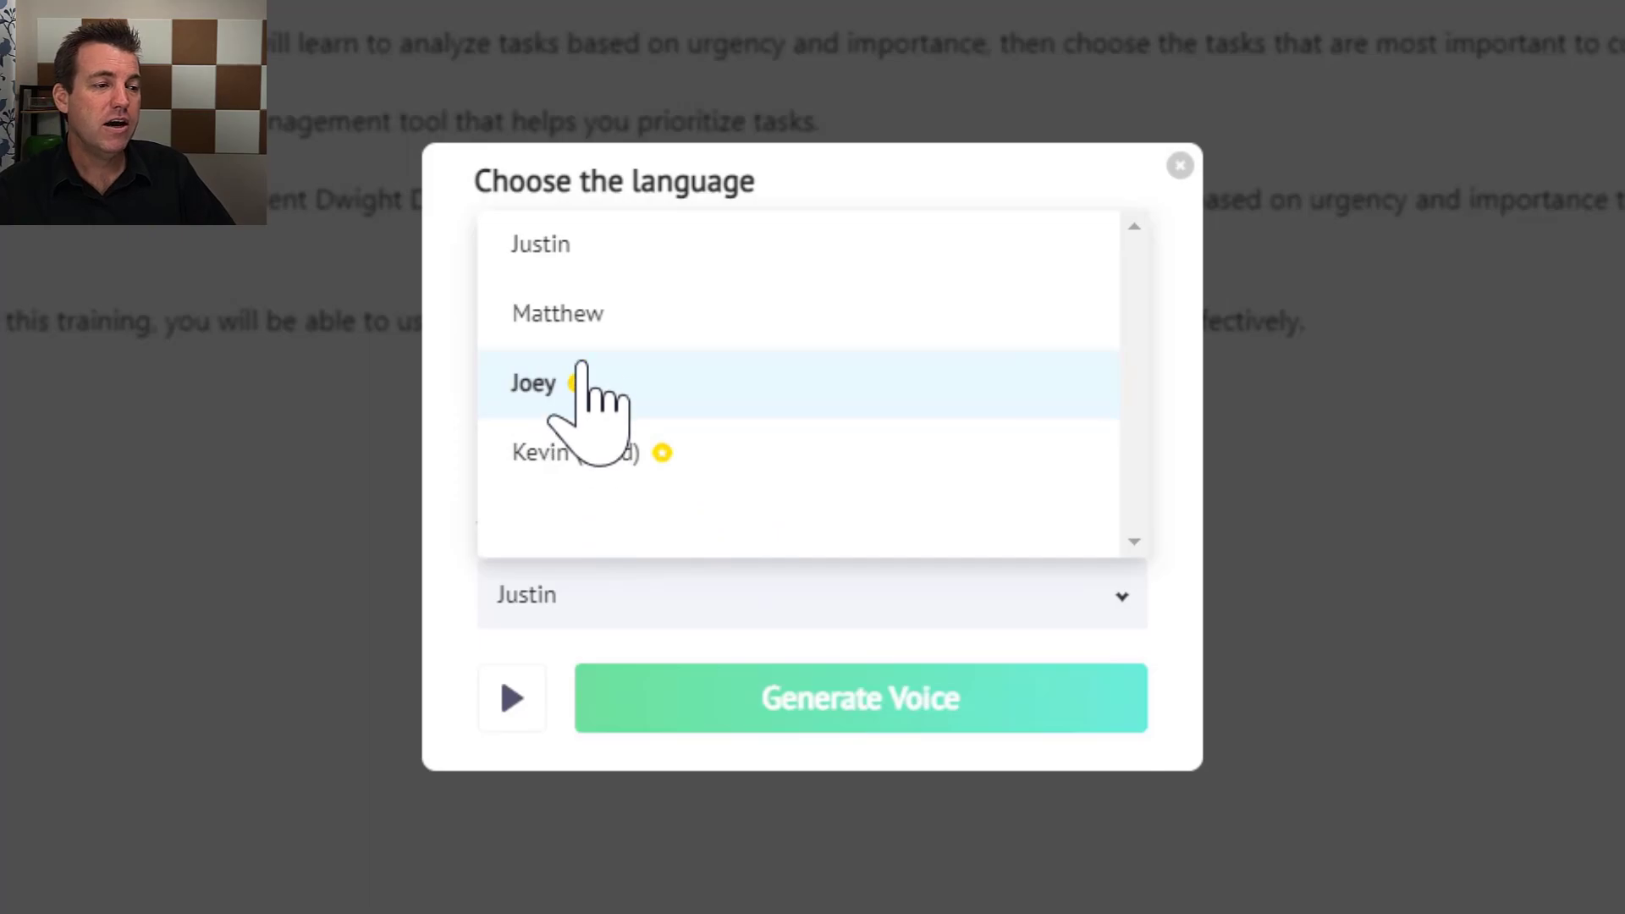
left_click(581, 326)
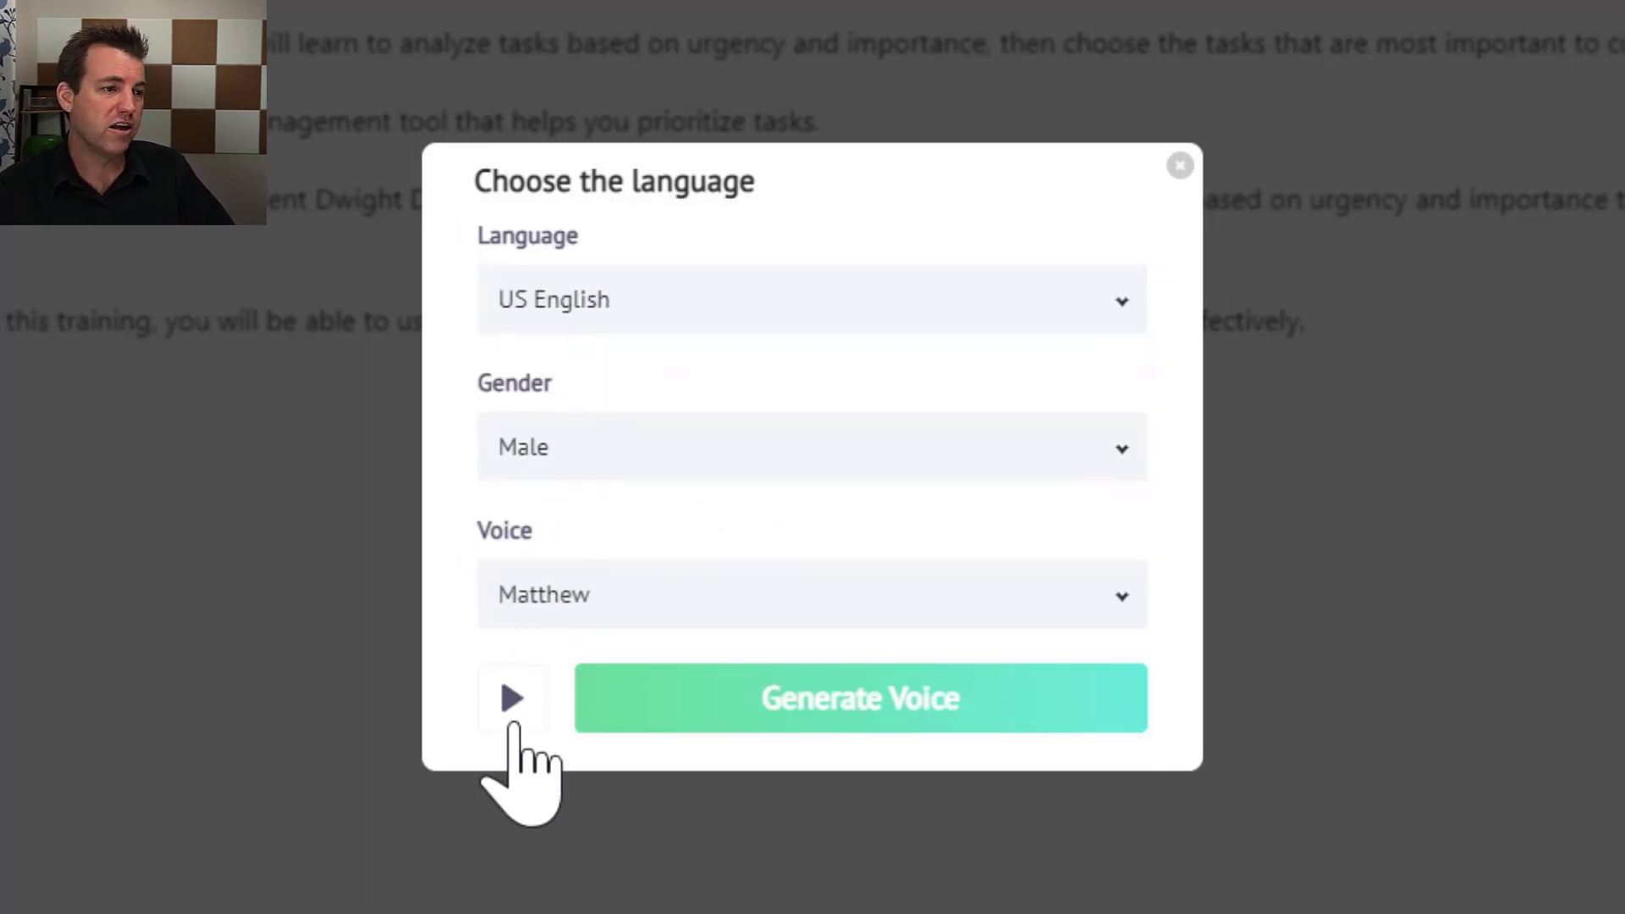
left_click(512, 697)
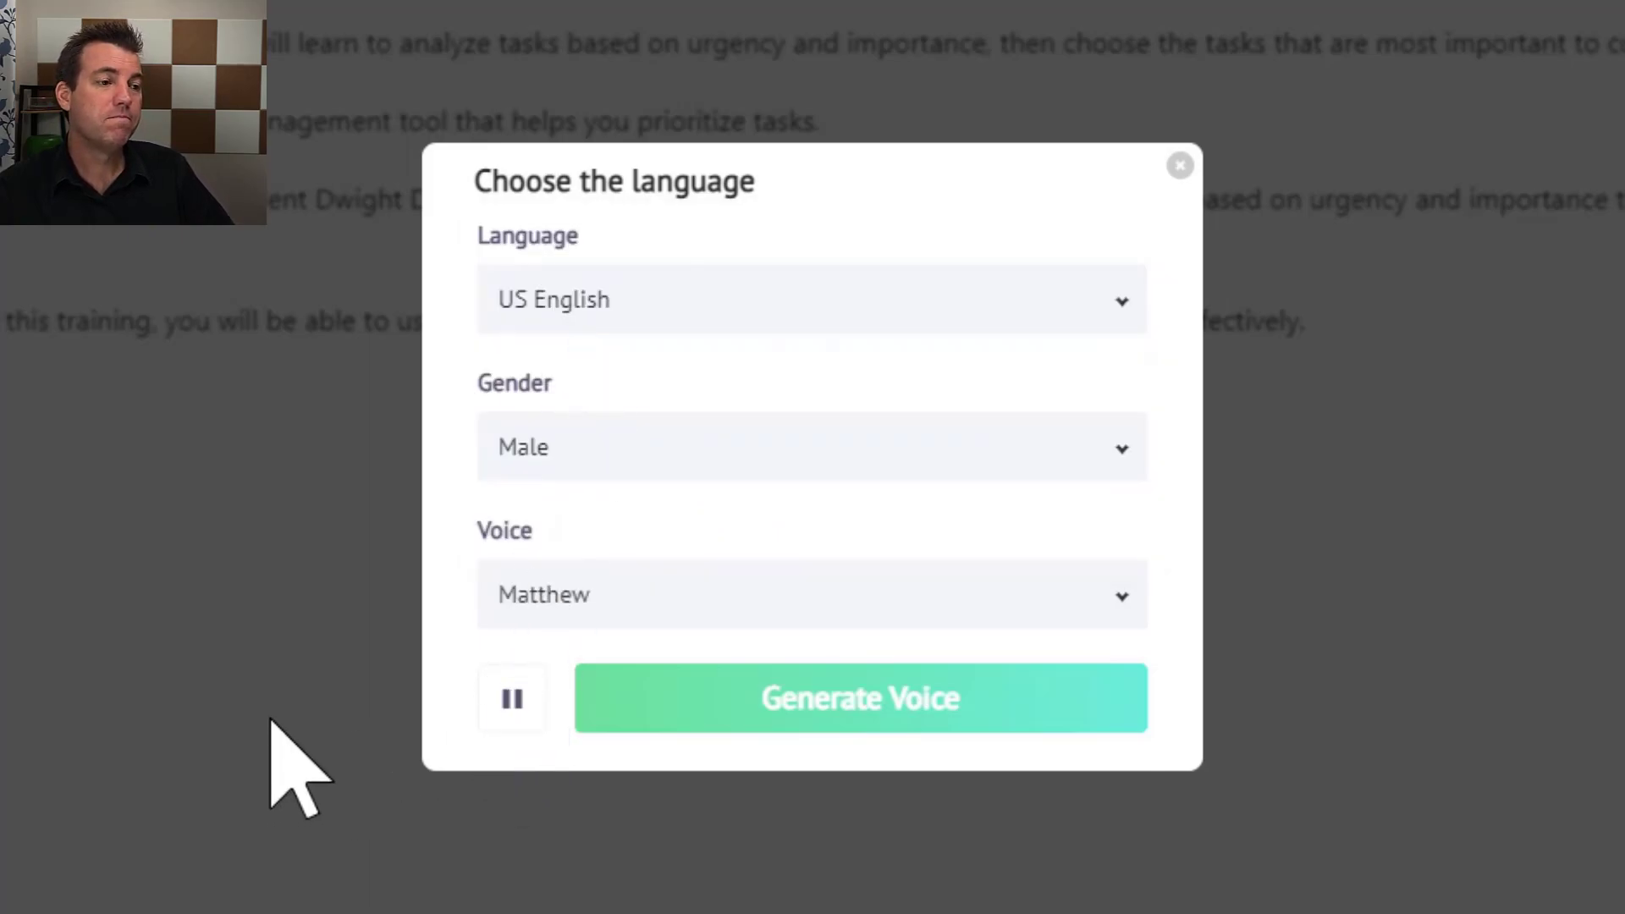
left_click(510, 699)
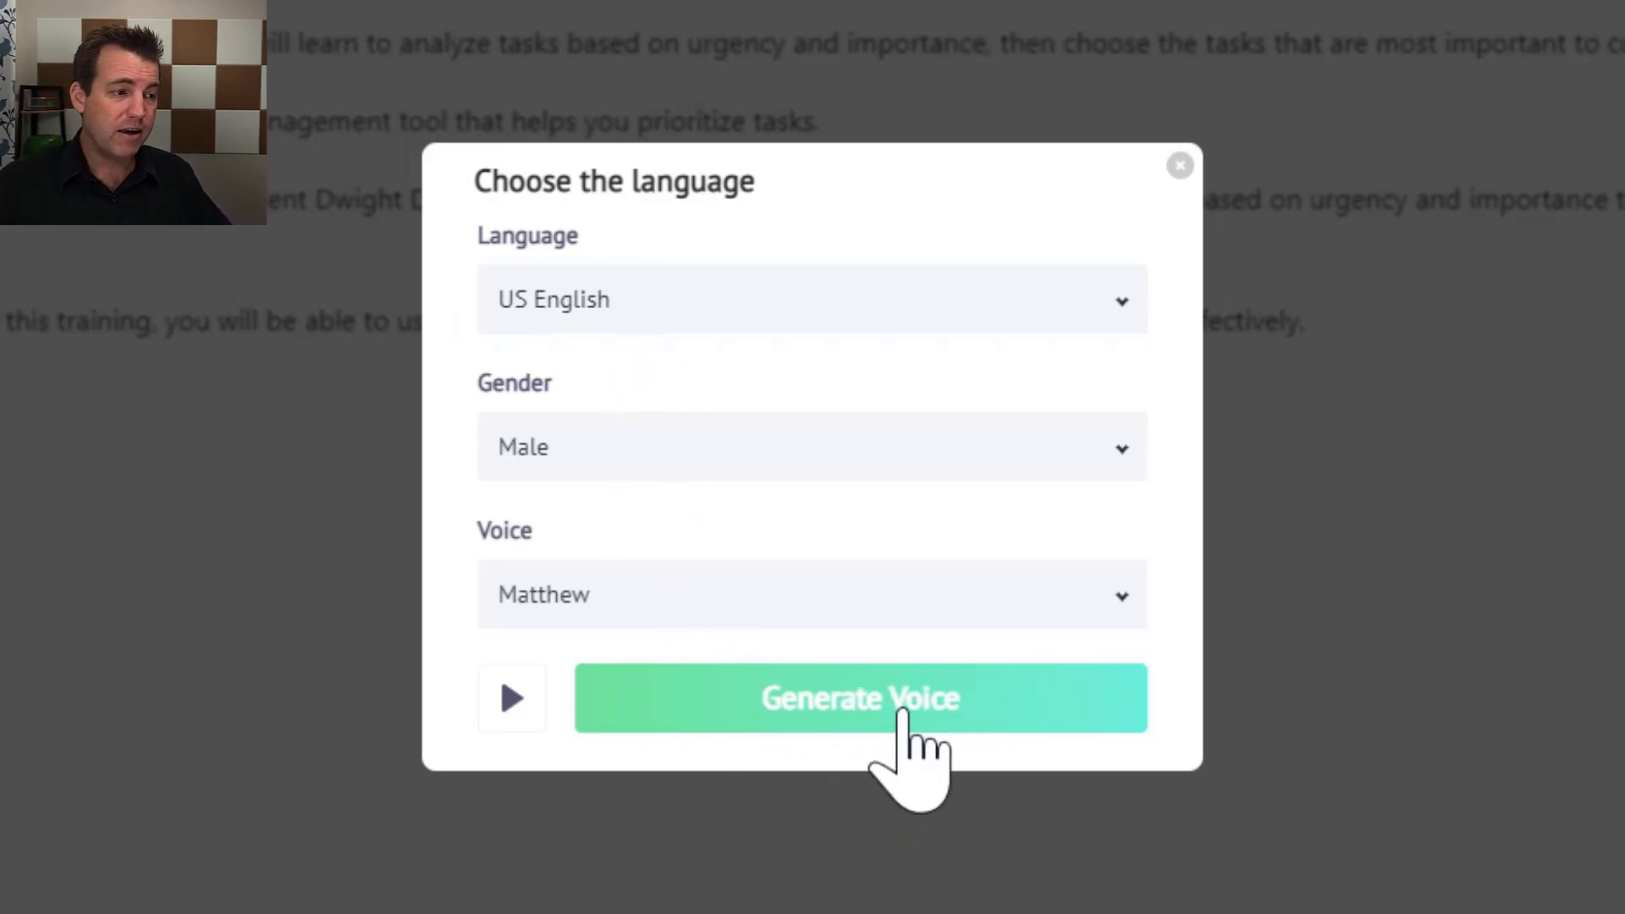
left_click(899, 711)
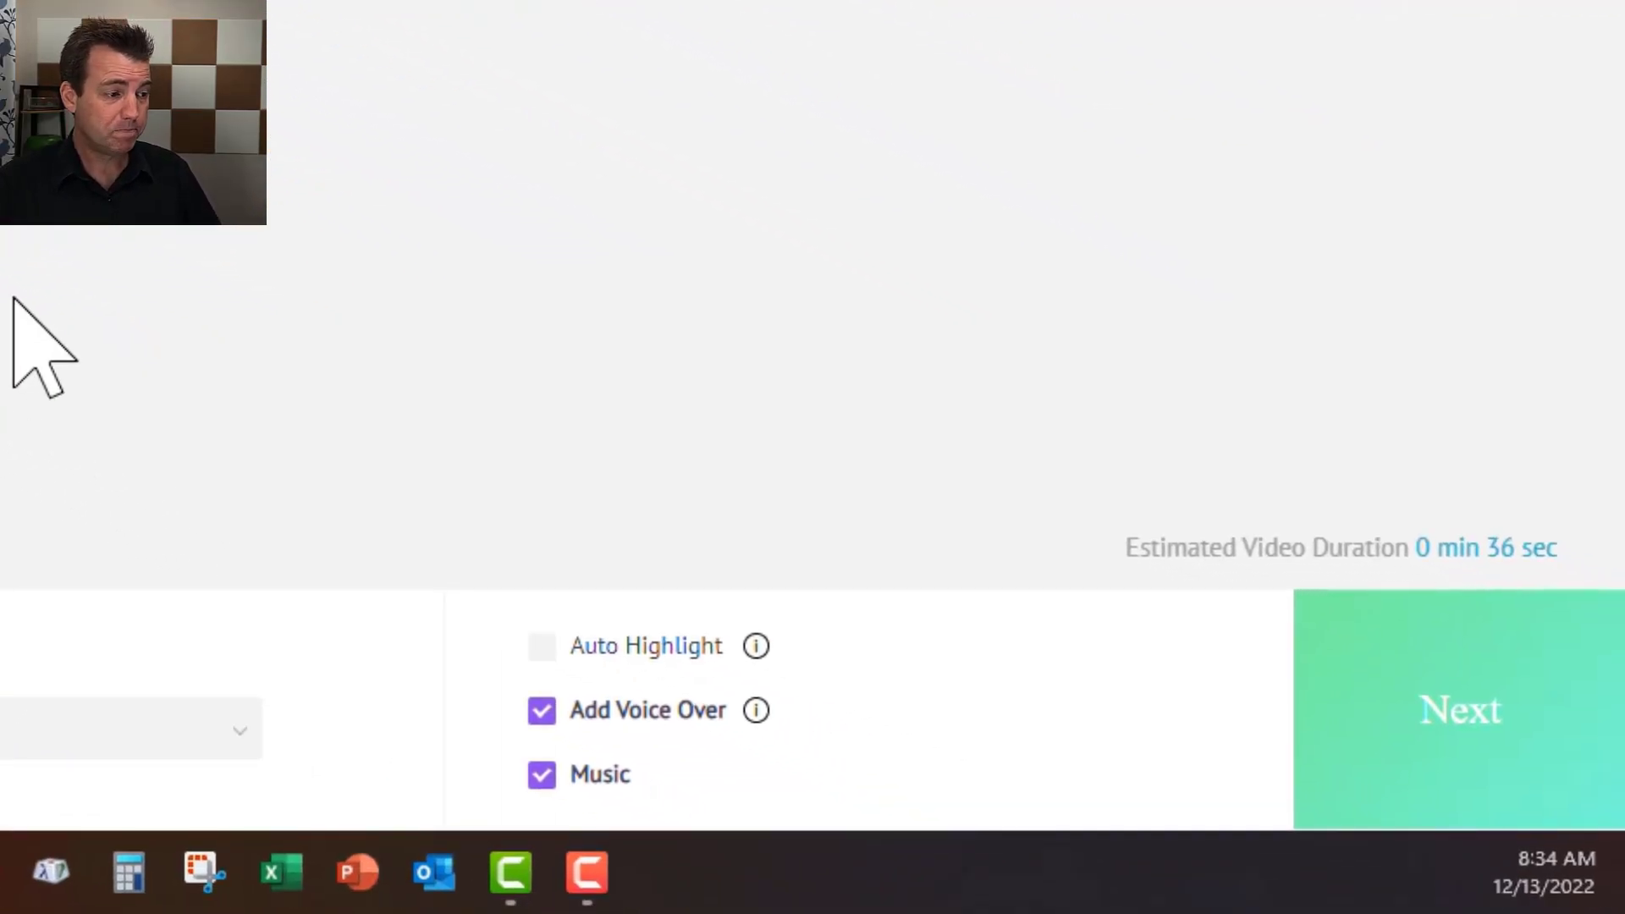
Step: Turn on Auto Highlight, proceed to the themes, and apply the "Buying my long time dream car" design style
left_click(541, 647)
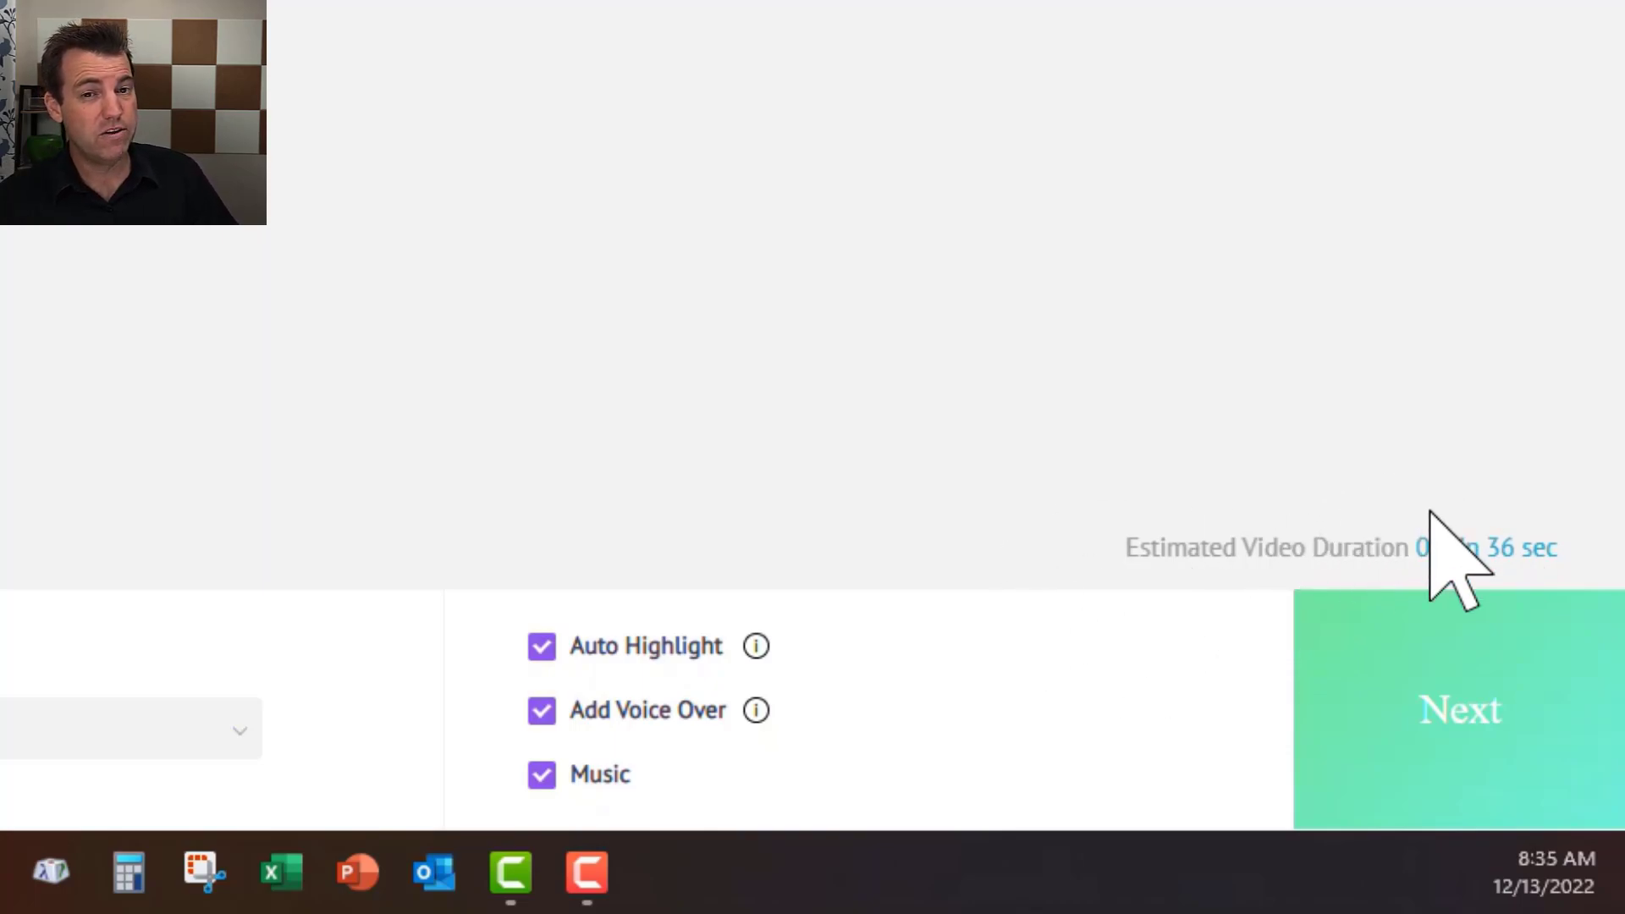
left_click(1449, 730)
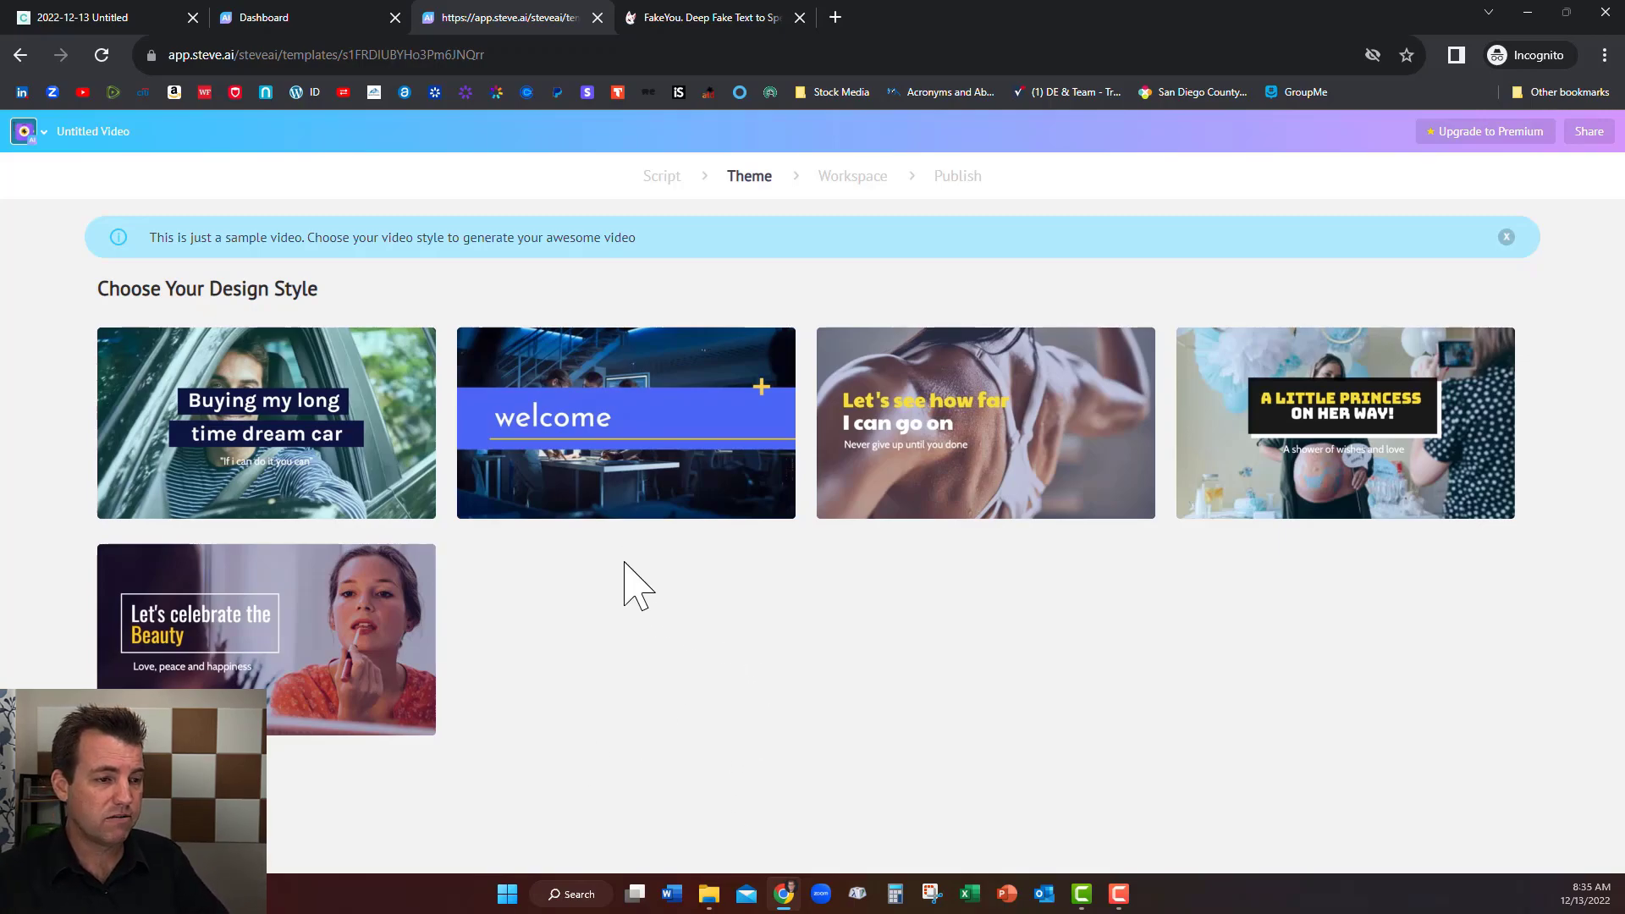
mouse_move(399, 457)
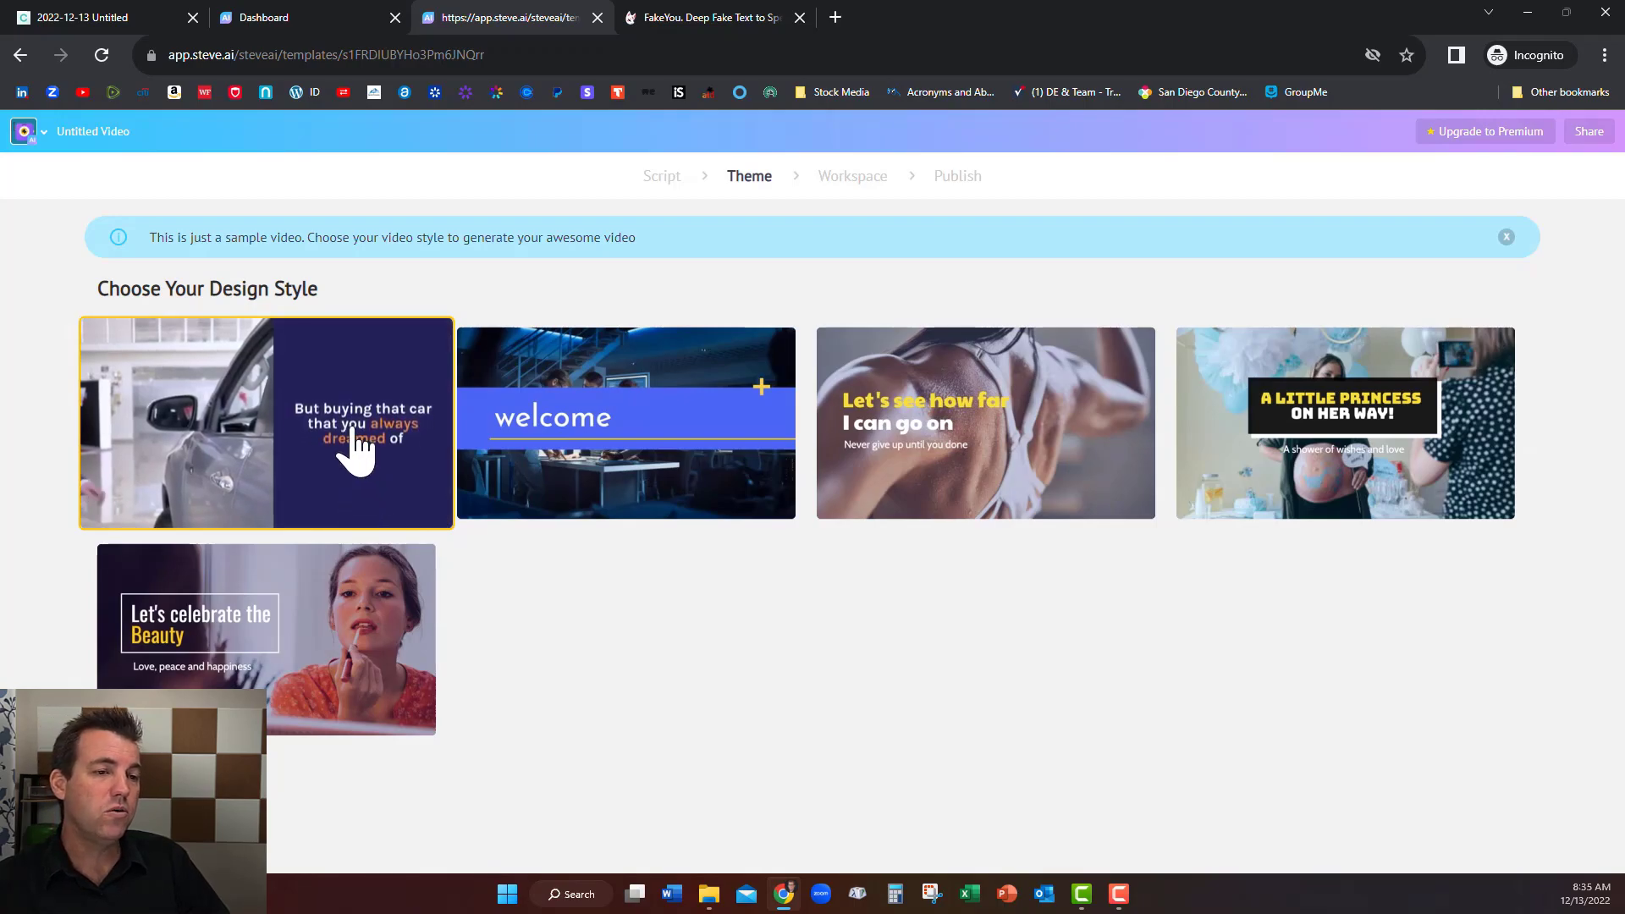
left_click(354, 448)
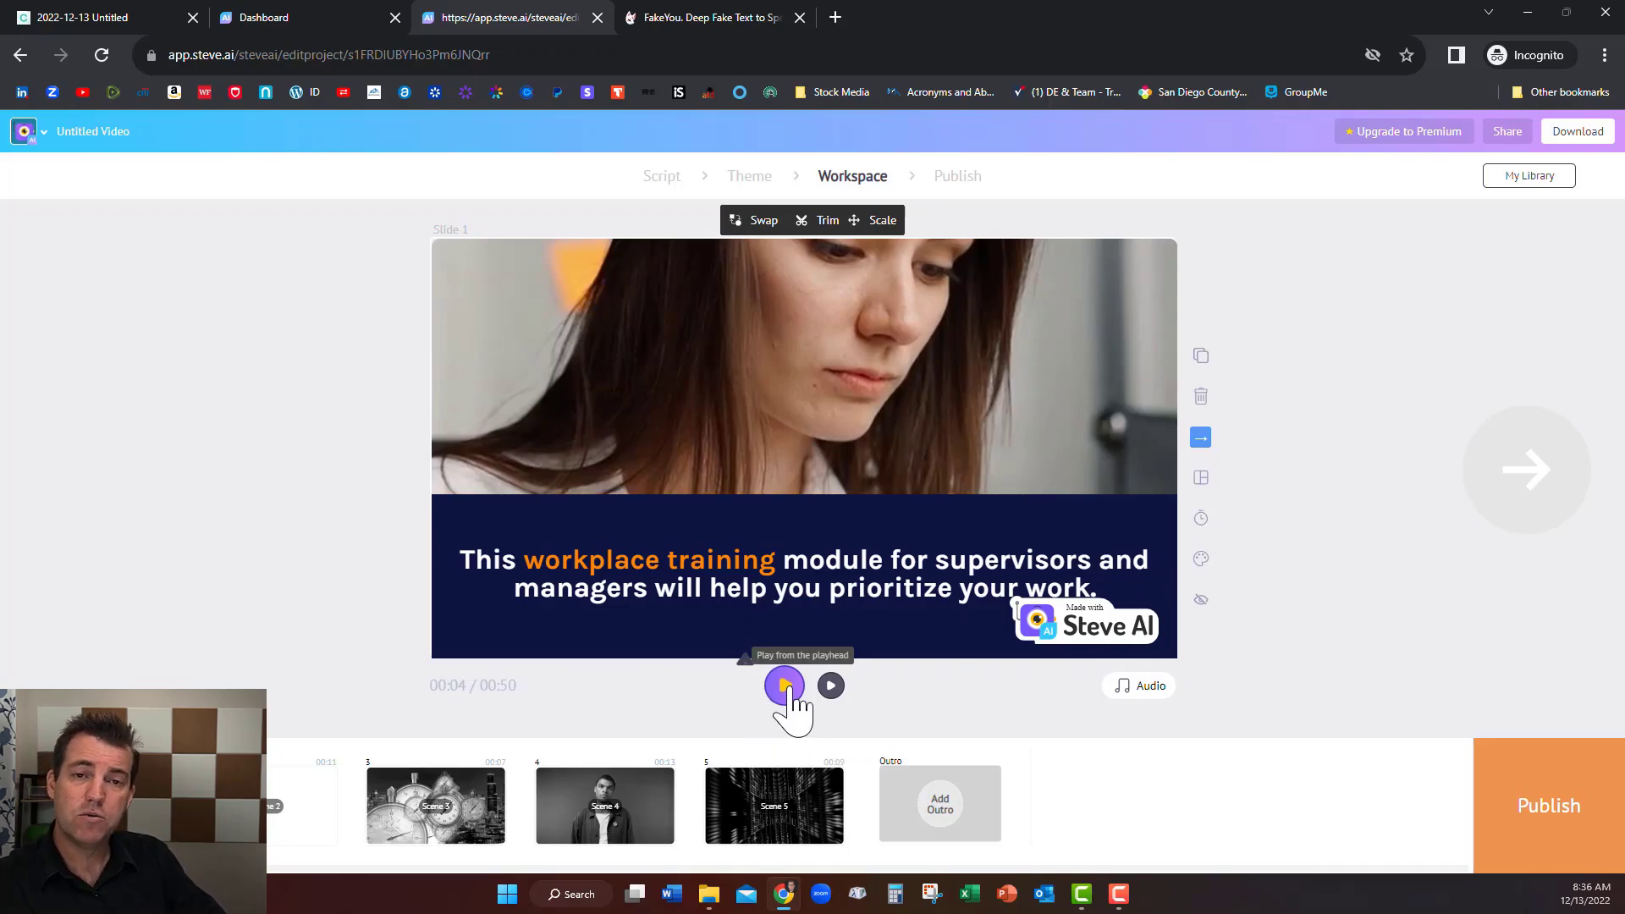
Step: Play the generated video from Scene 1 for a few seconds to check its visuals and voice-over
left_click(786, 686)
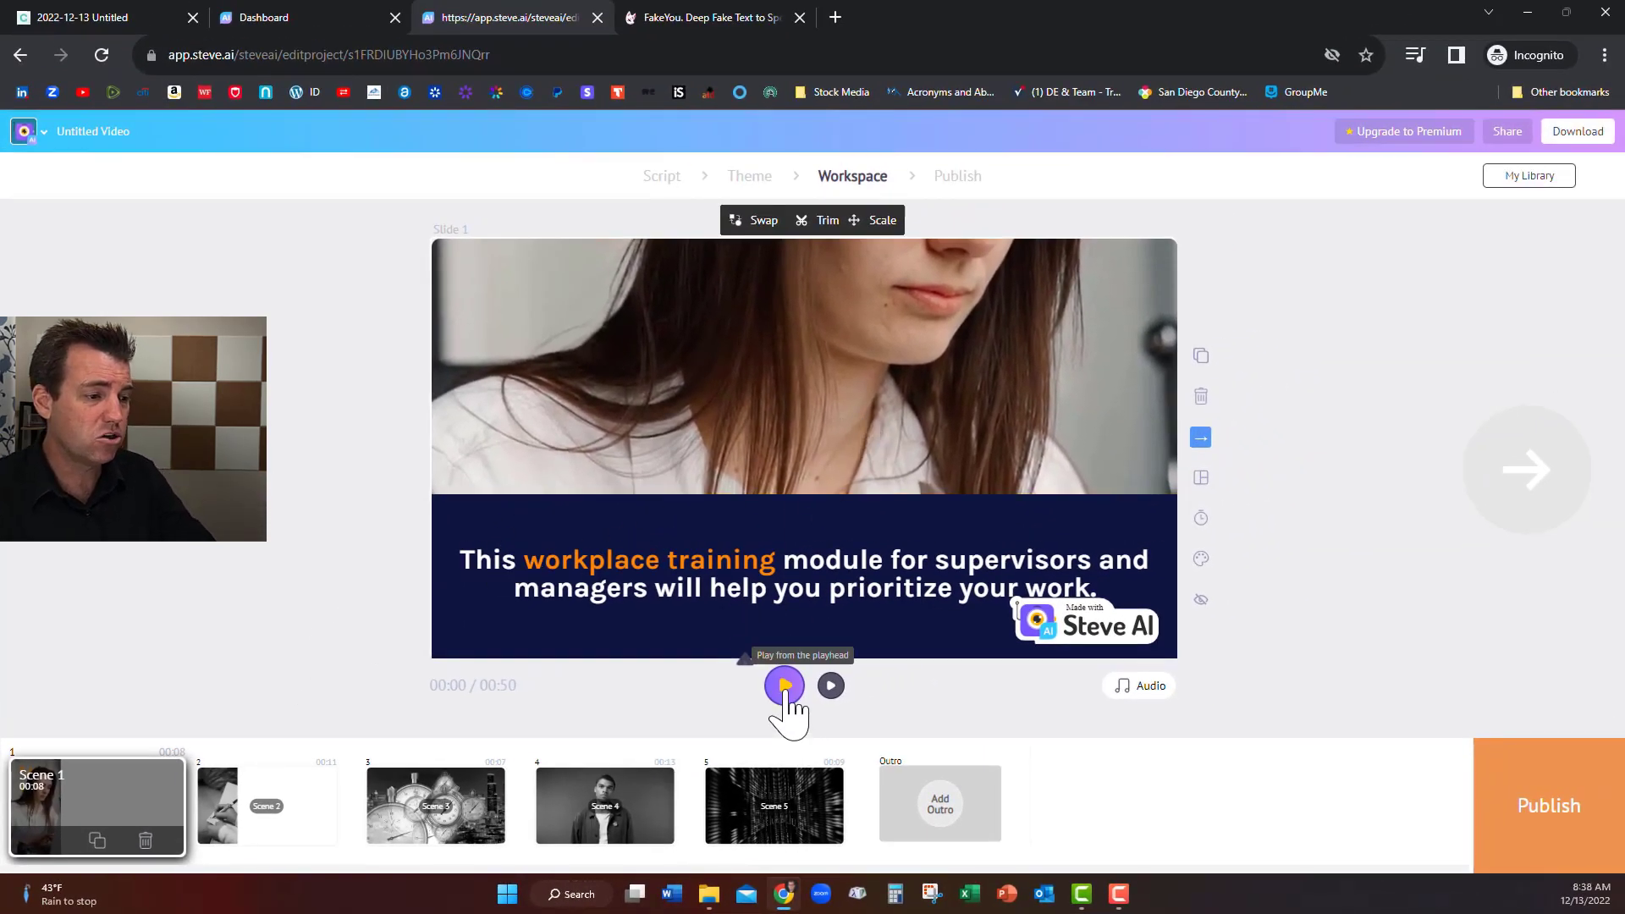
left_click(784, 686)
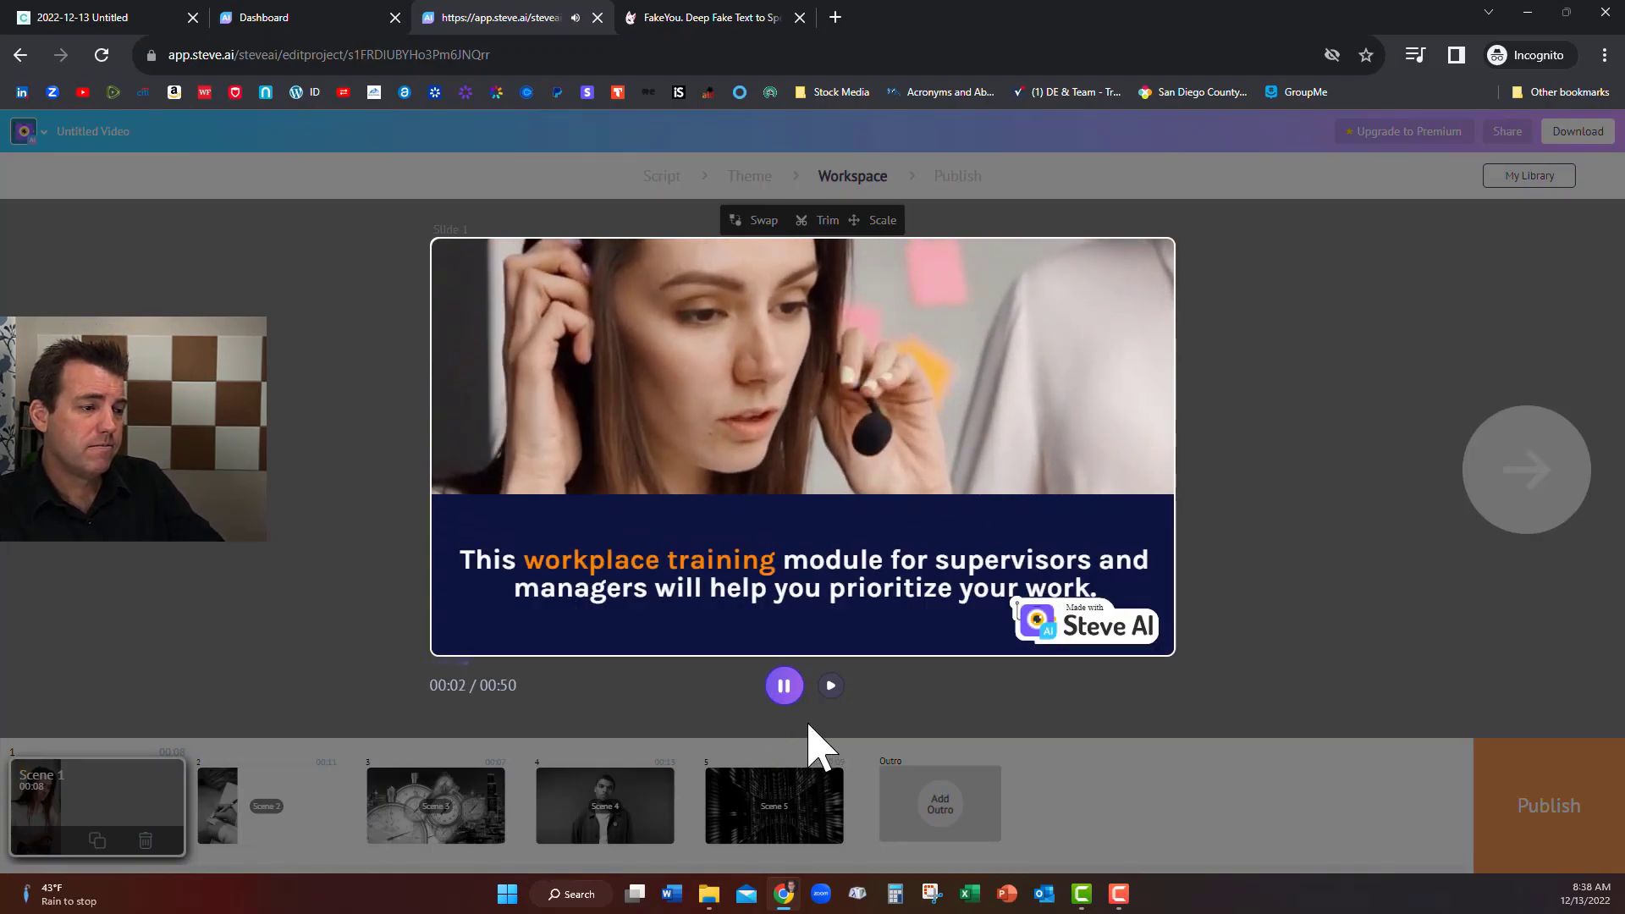
left_click(785, 687)
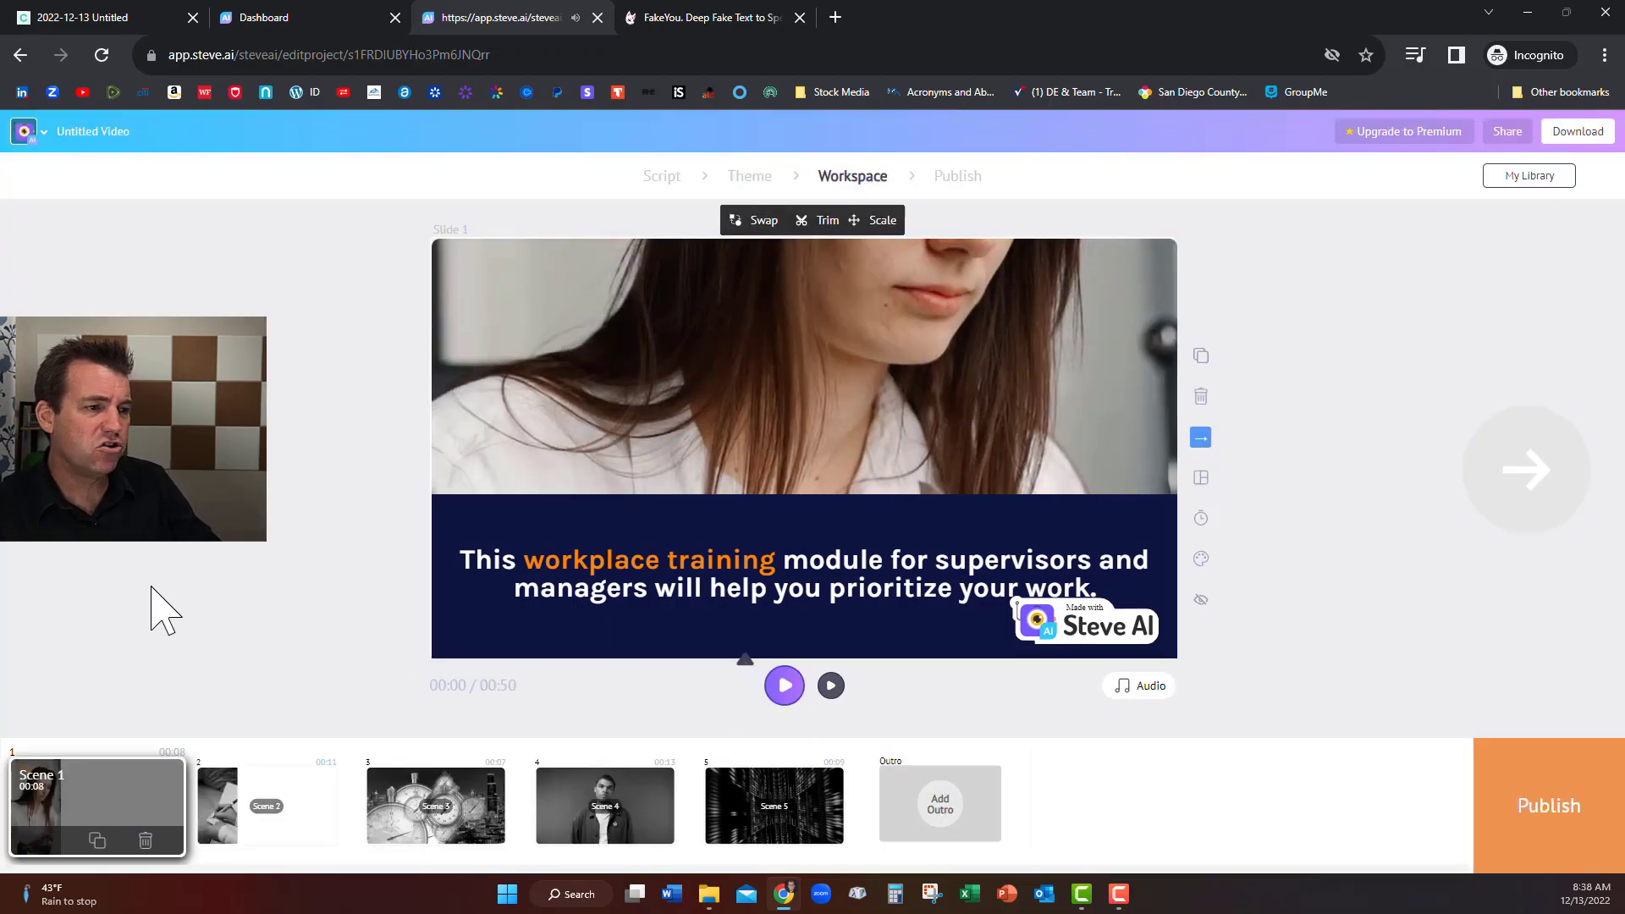
Step: Swap Scene 2's background clip for the stock video of a team seated in a circle in an office
left_click(272, 827)
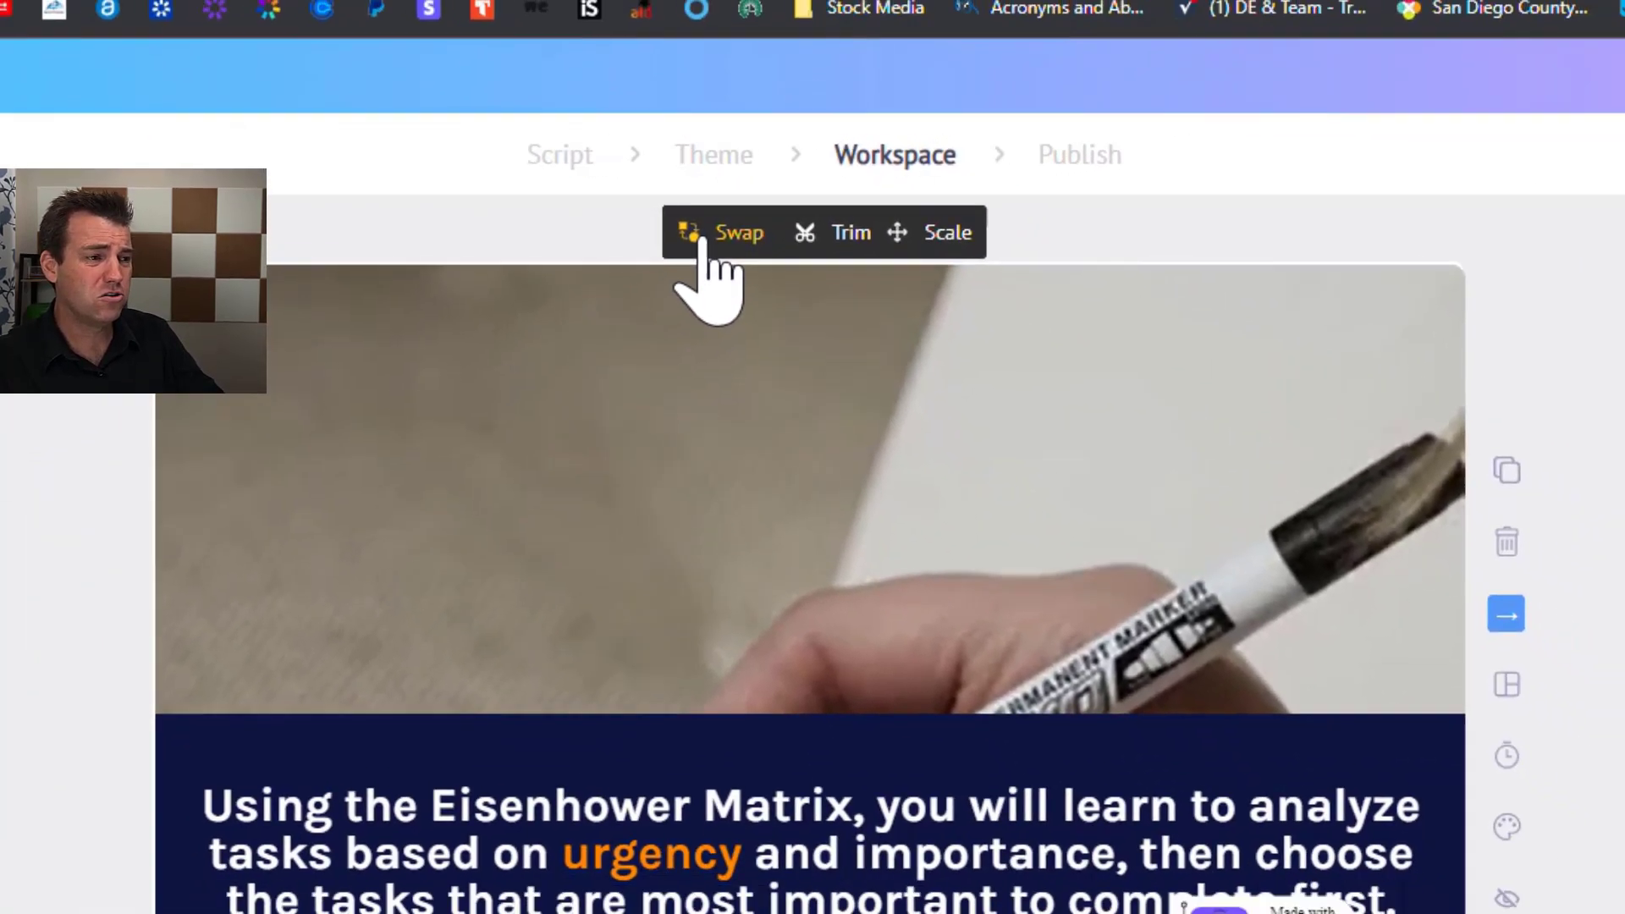
left_click(687, 245)
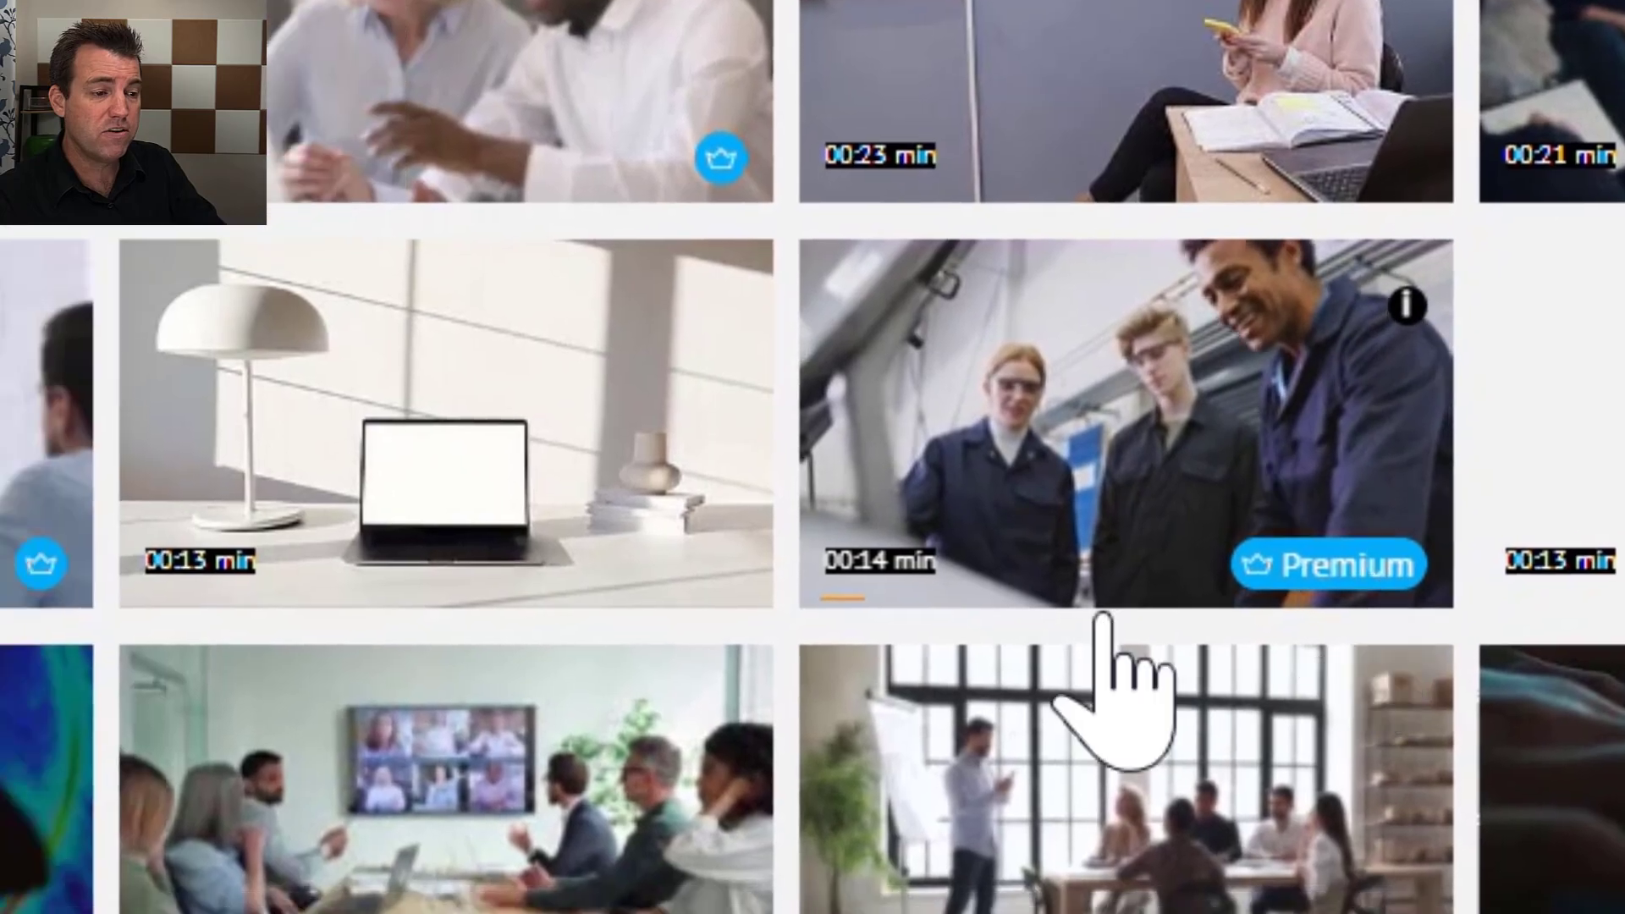
scroll(765, 681, "down", 5)
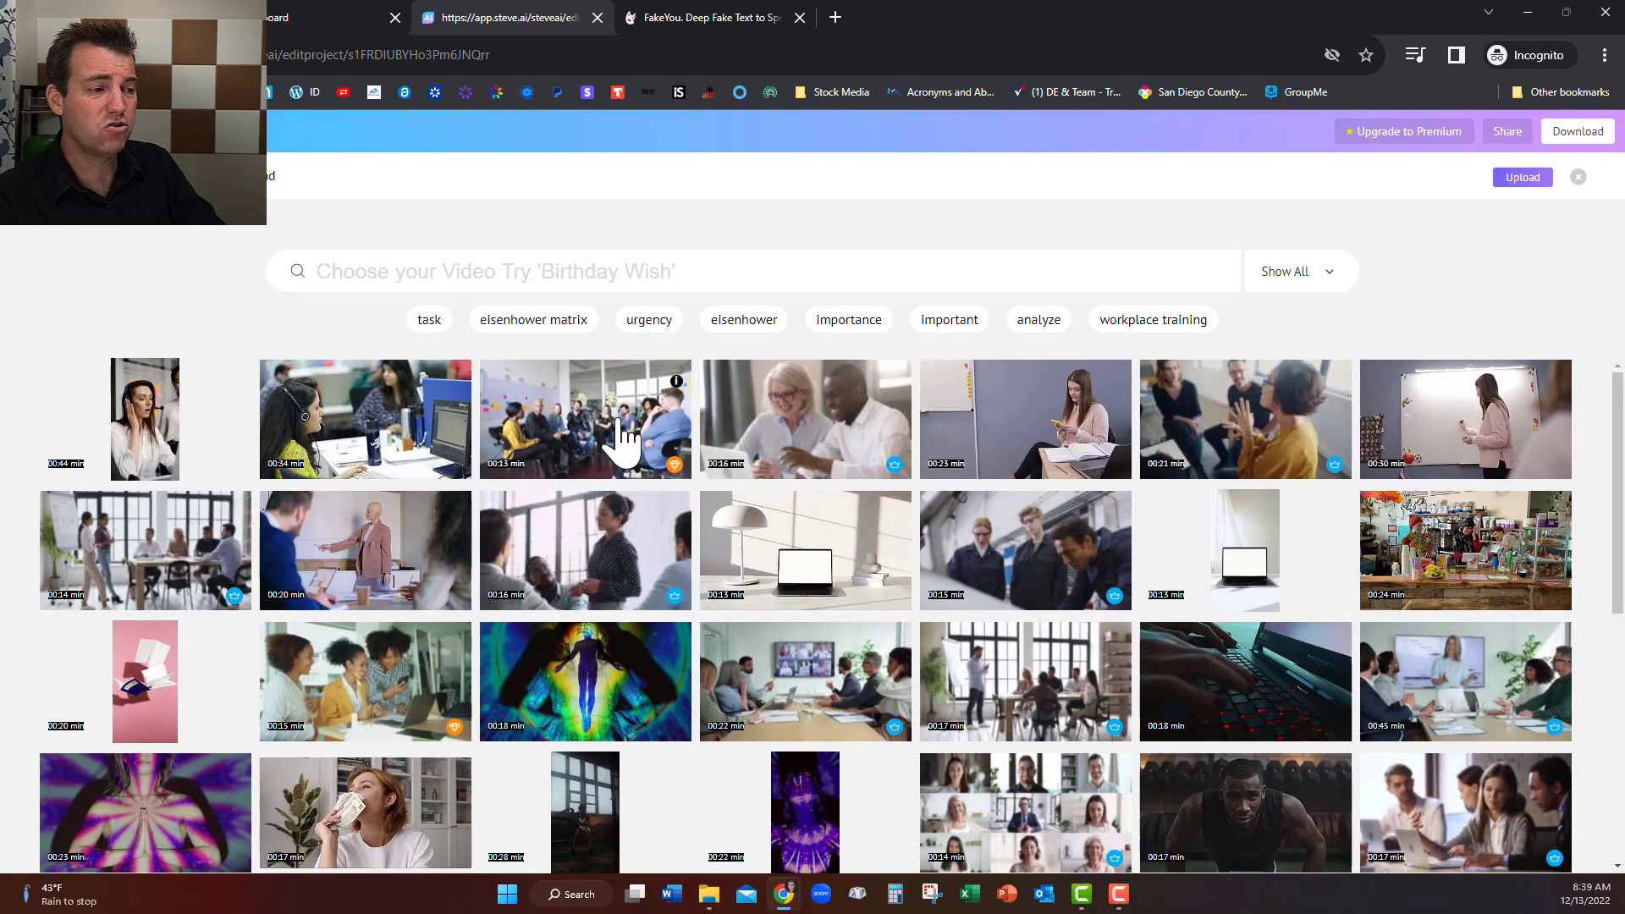
left_click(588, 417)
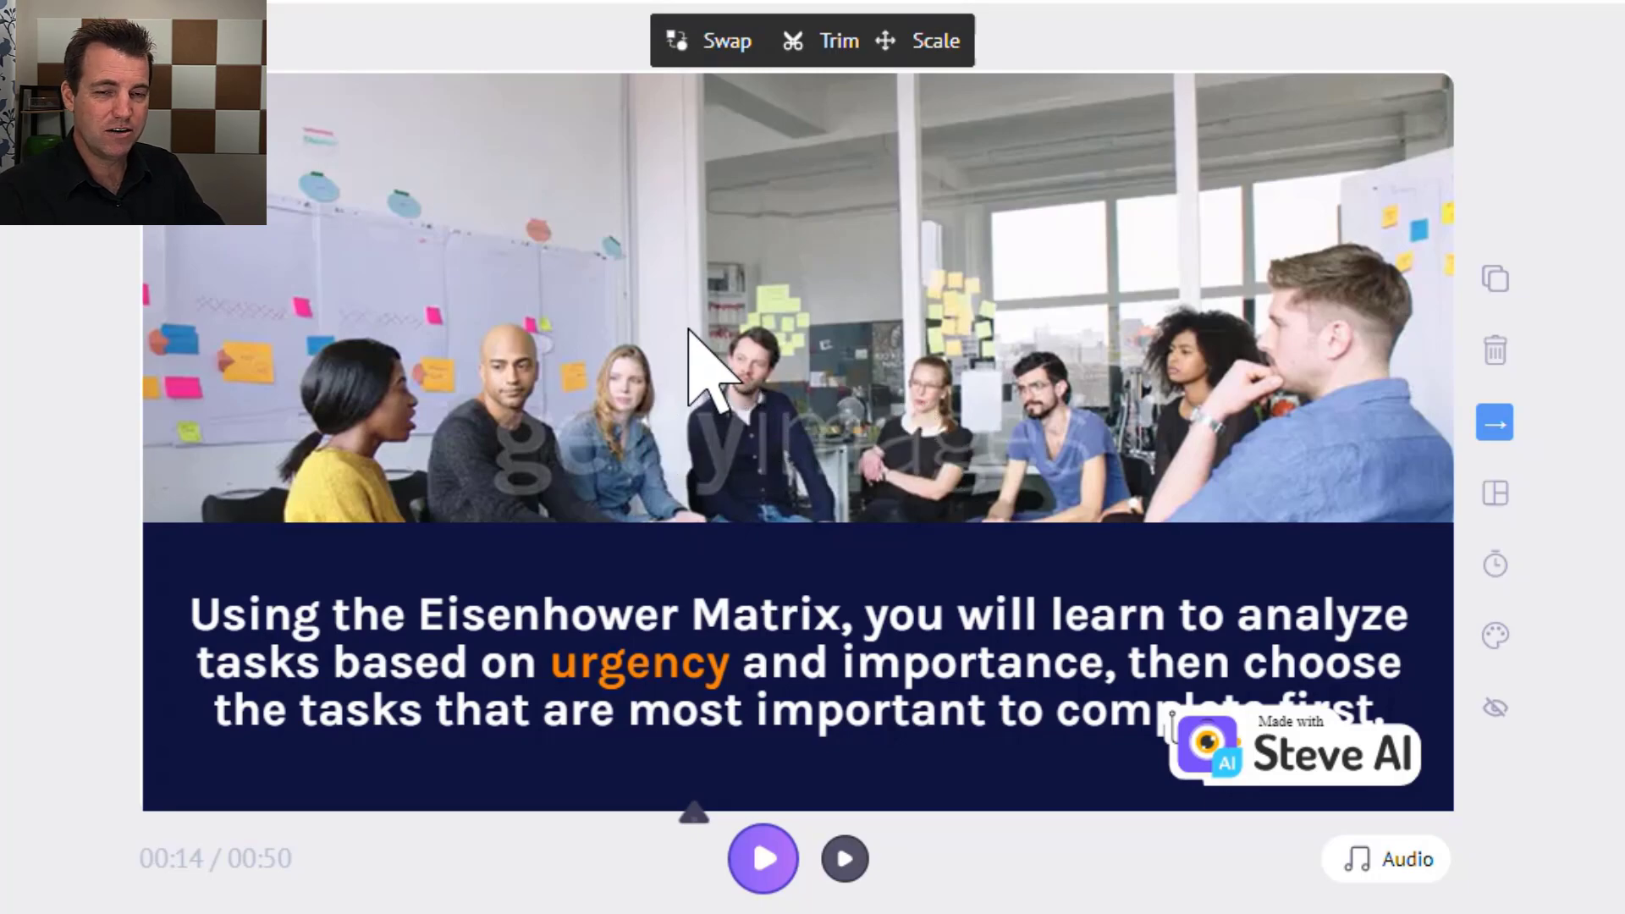
Step: Swap Scene 2's clip for the free stock video of a man writing at a desk covered in crumpled paper
left_click(711, 44)
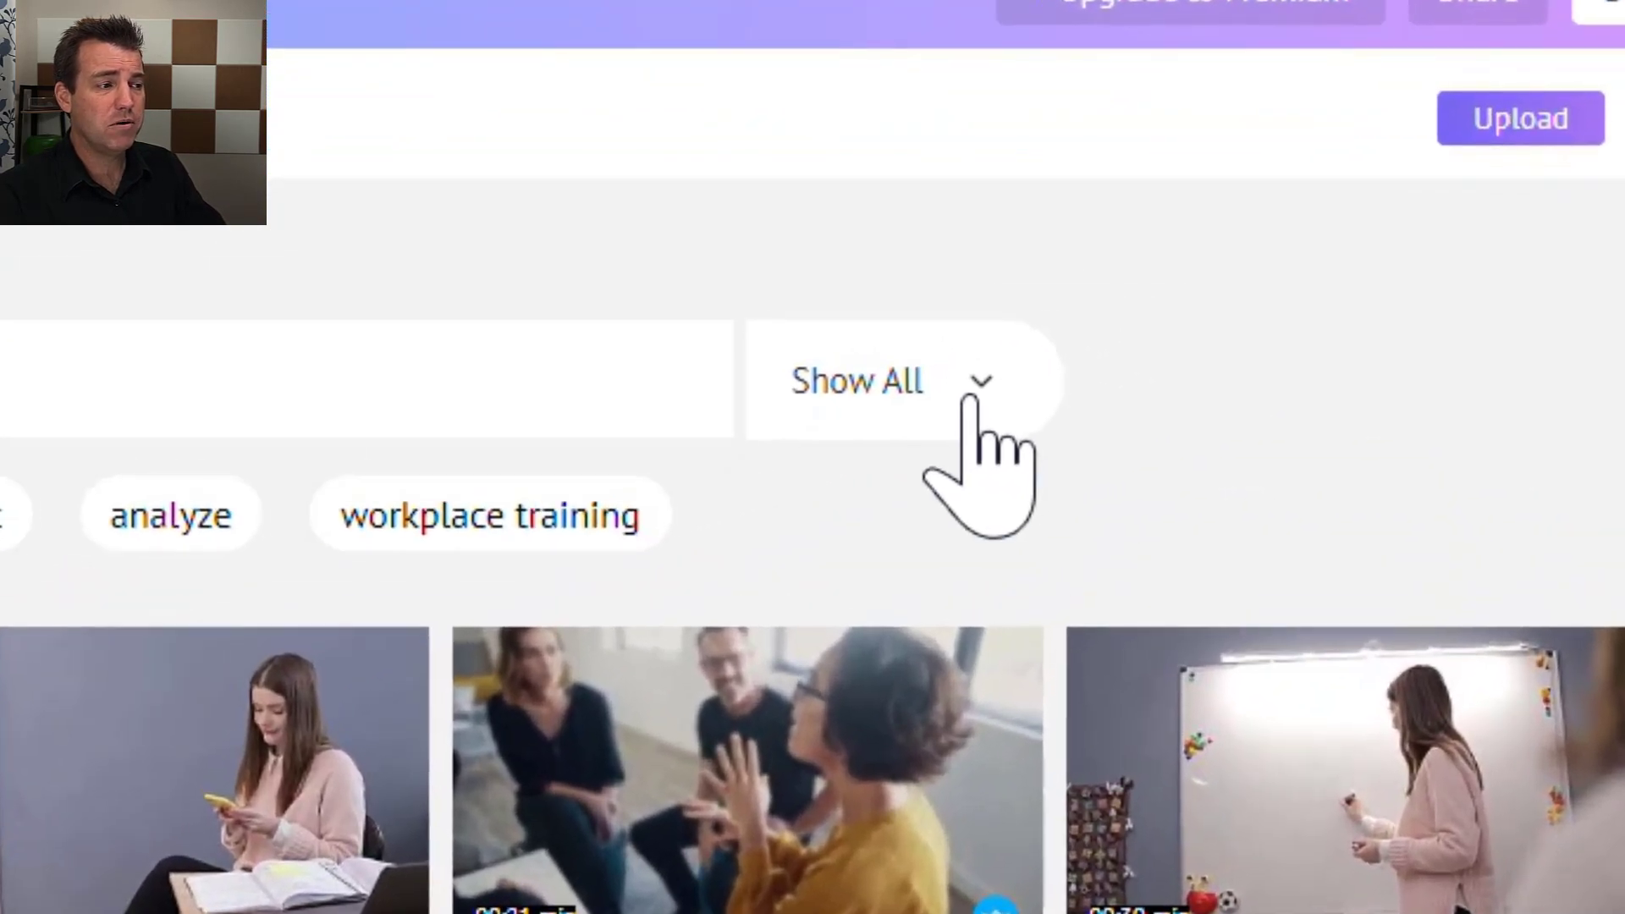
left_click(1322, 267)
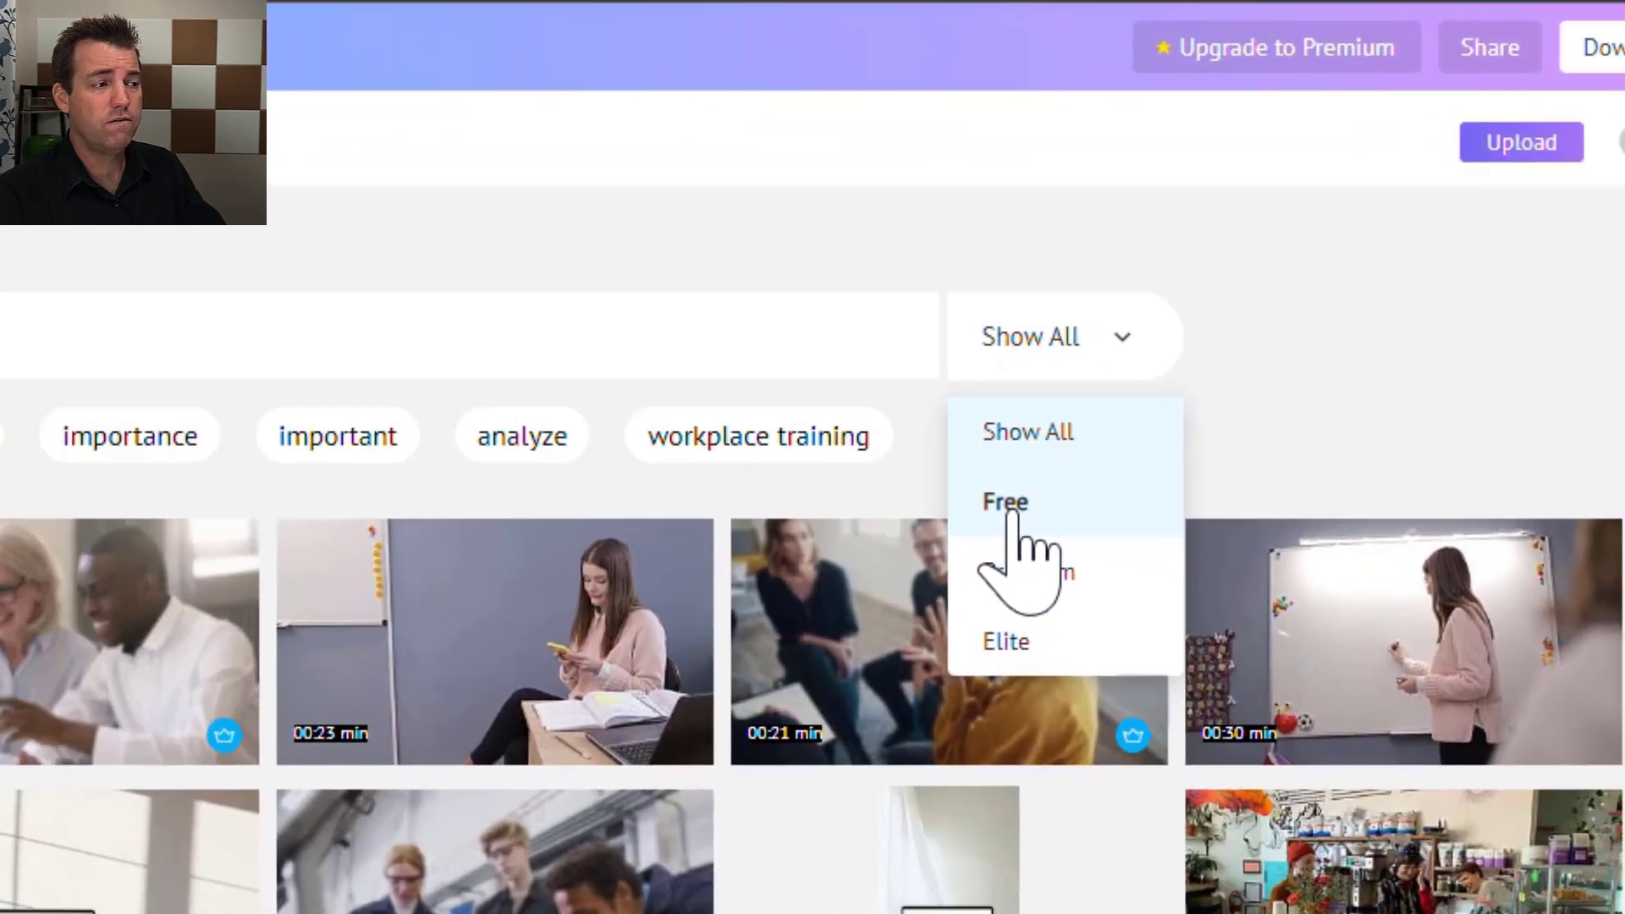
left_click(834, 607)
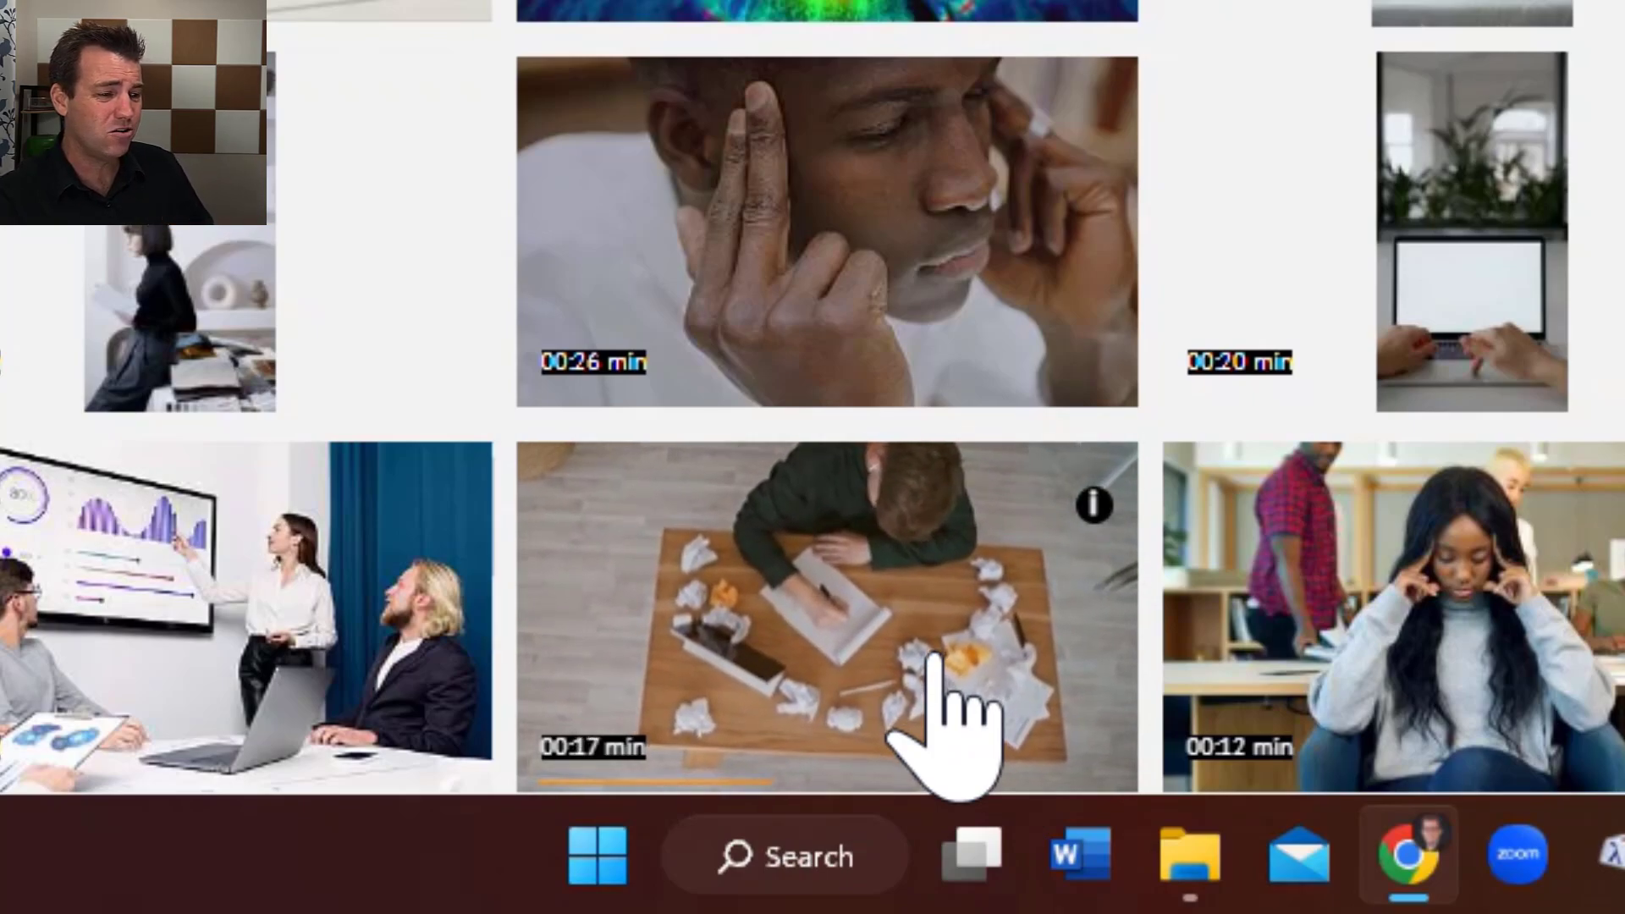
left_click(930, 656)
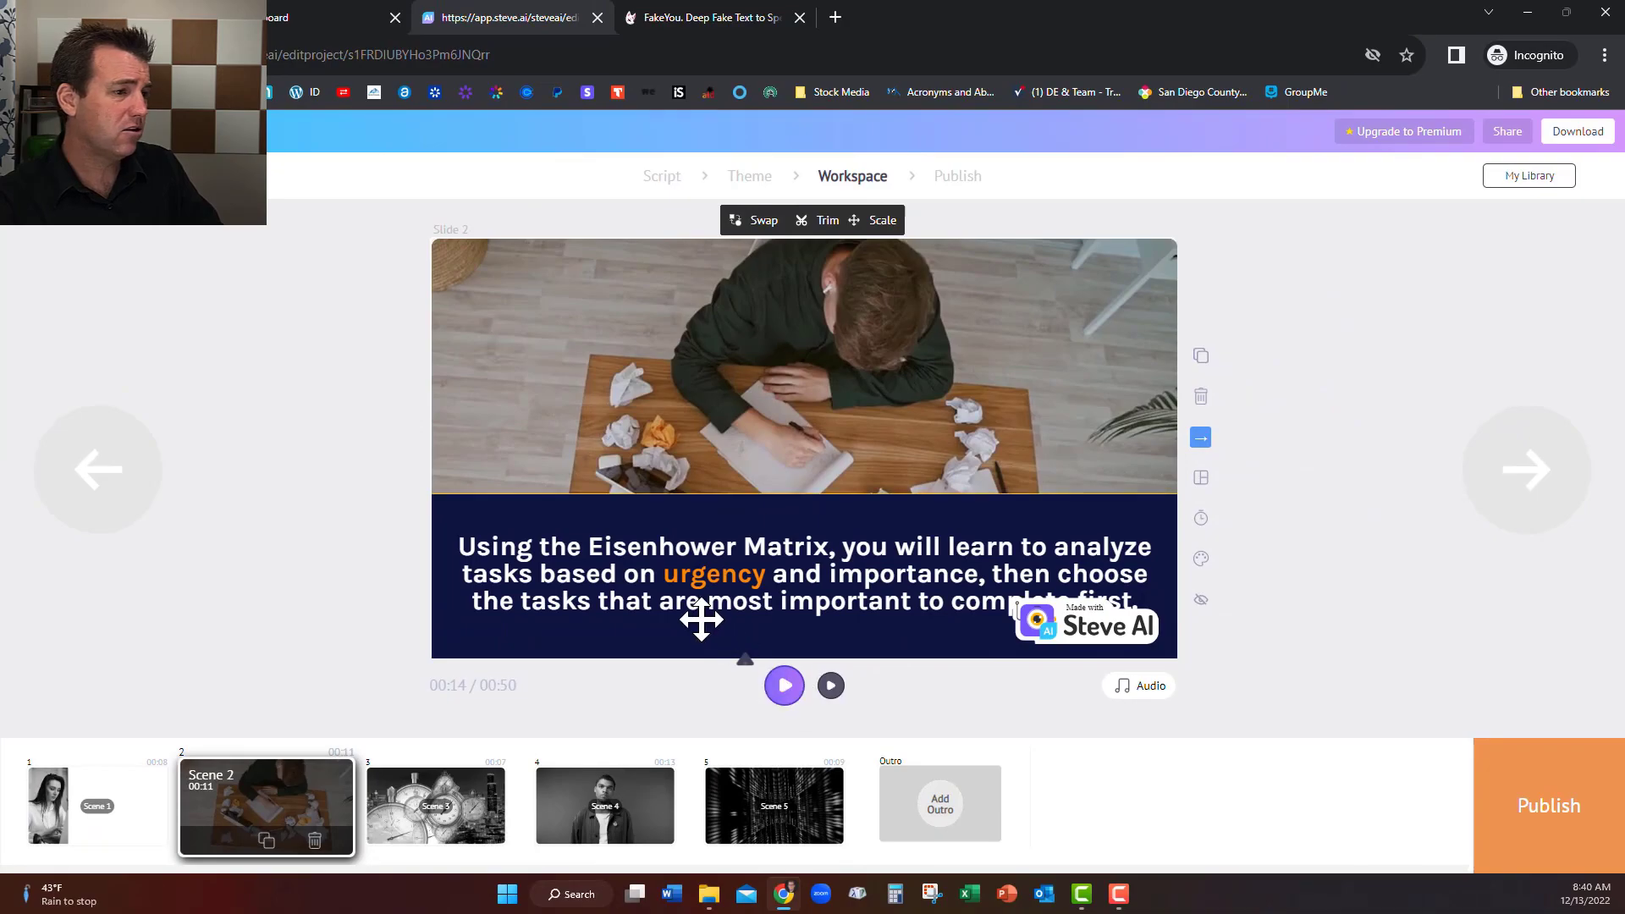
Step: Change Scene 3's layout to the full-frame image with the text box on its right side
left_click(464, 808)
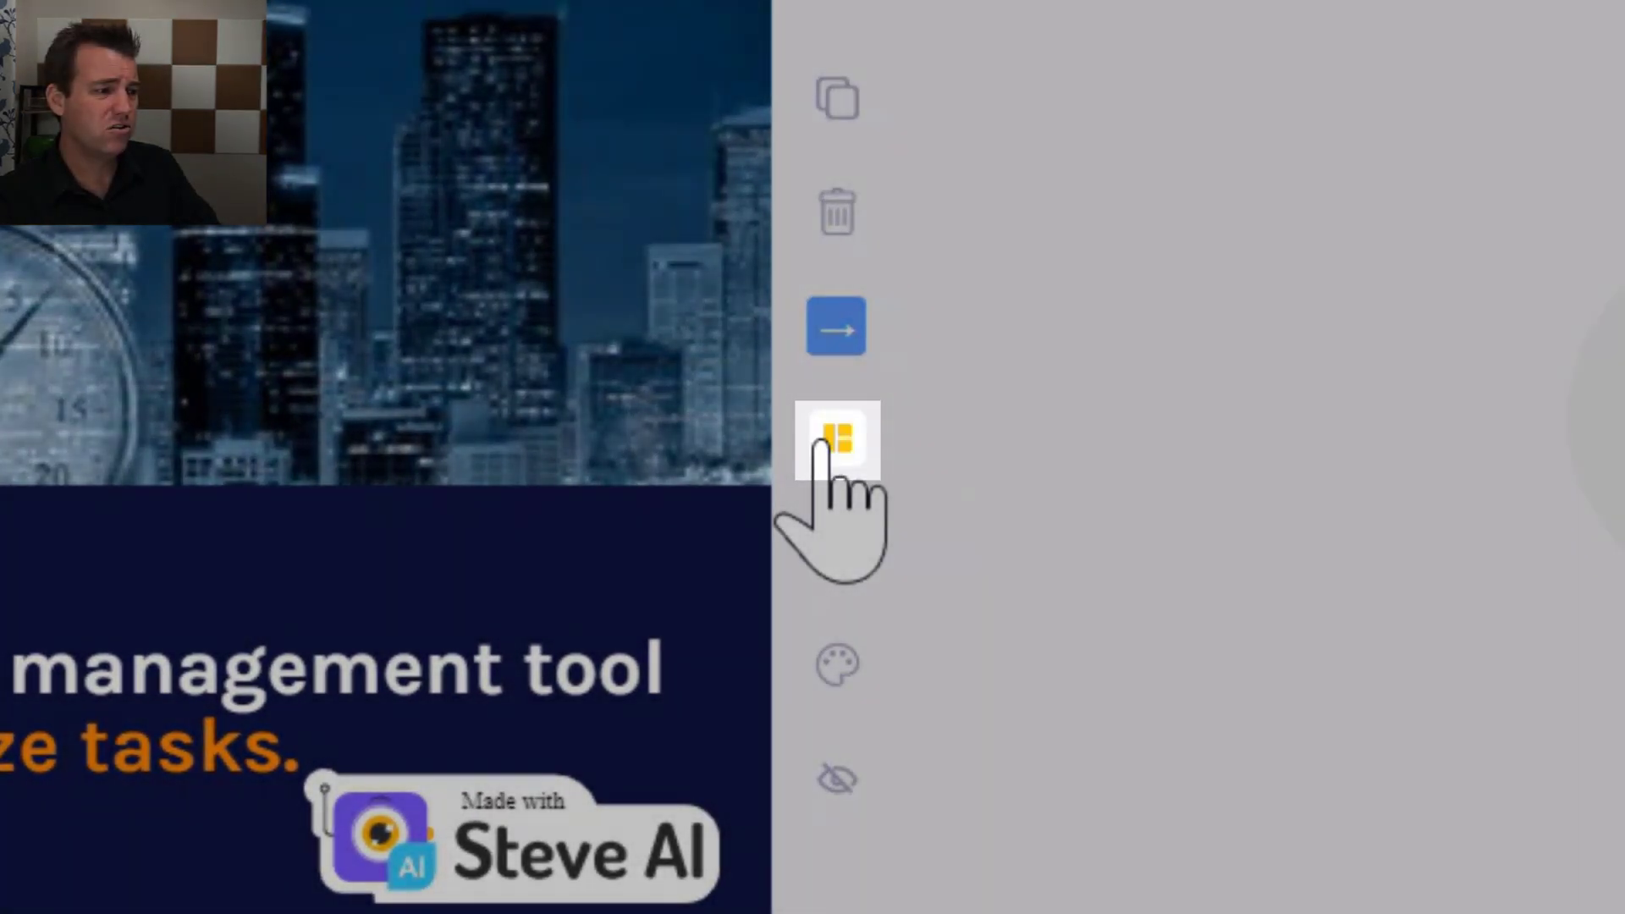
left_click(822, 442)
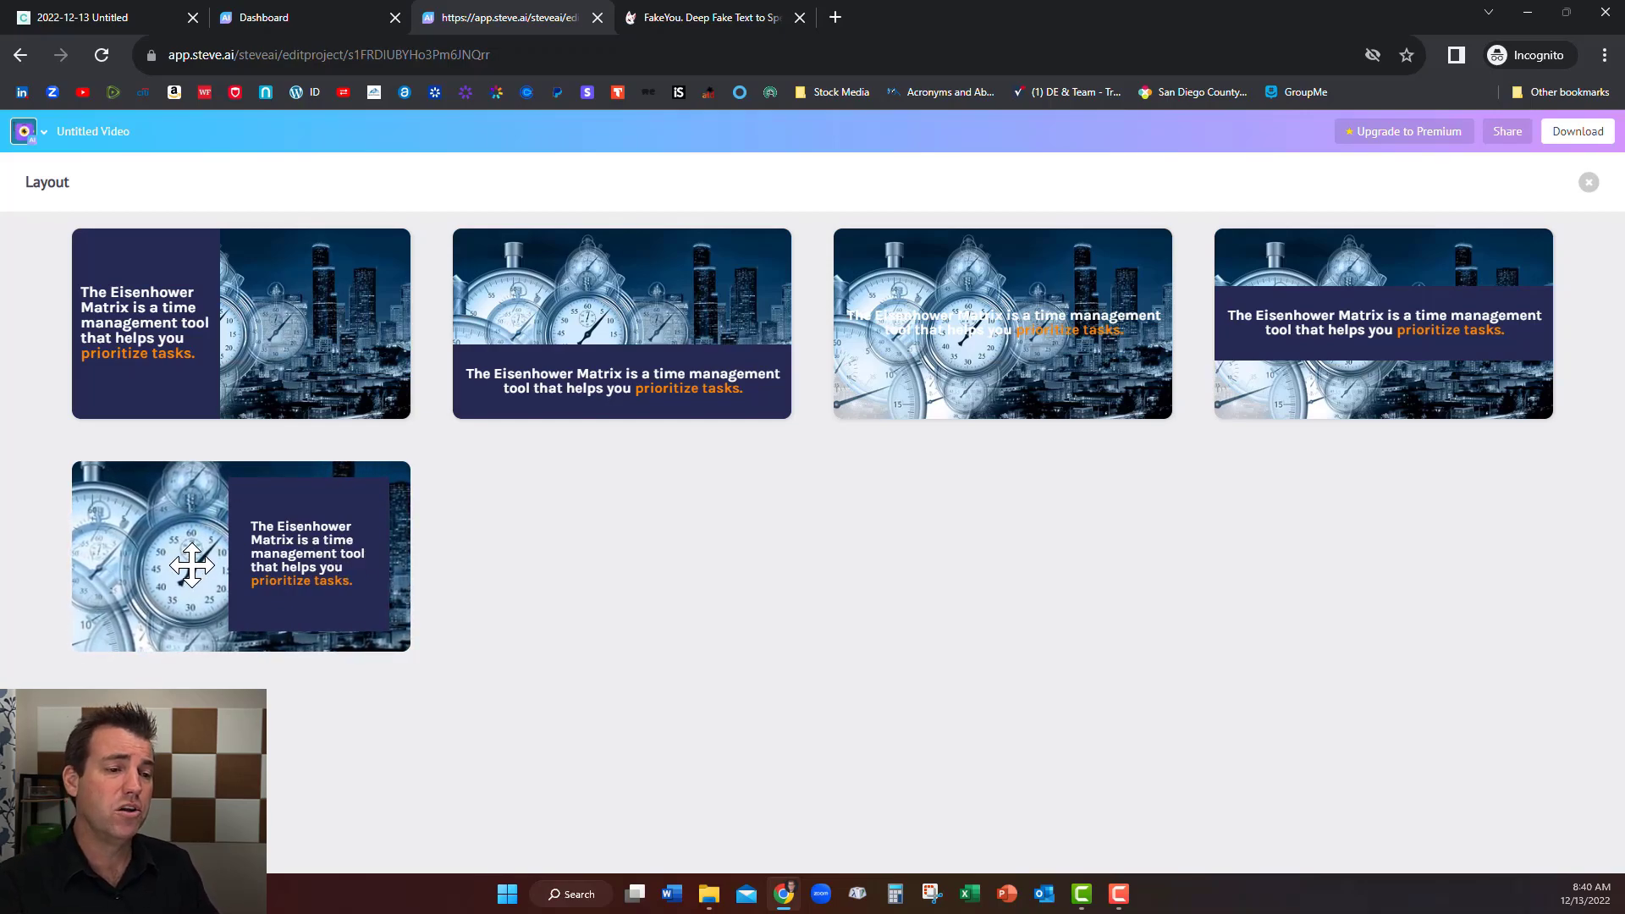
left_click(275, 559)
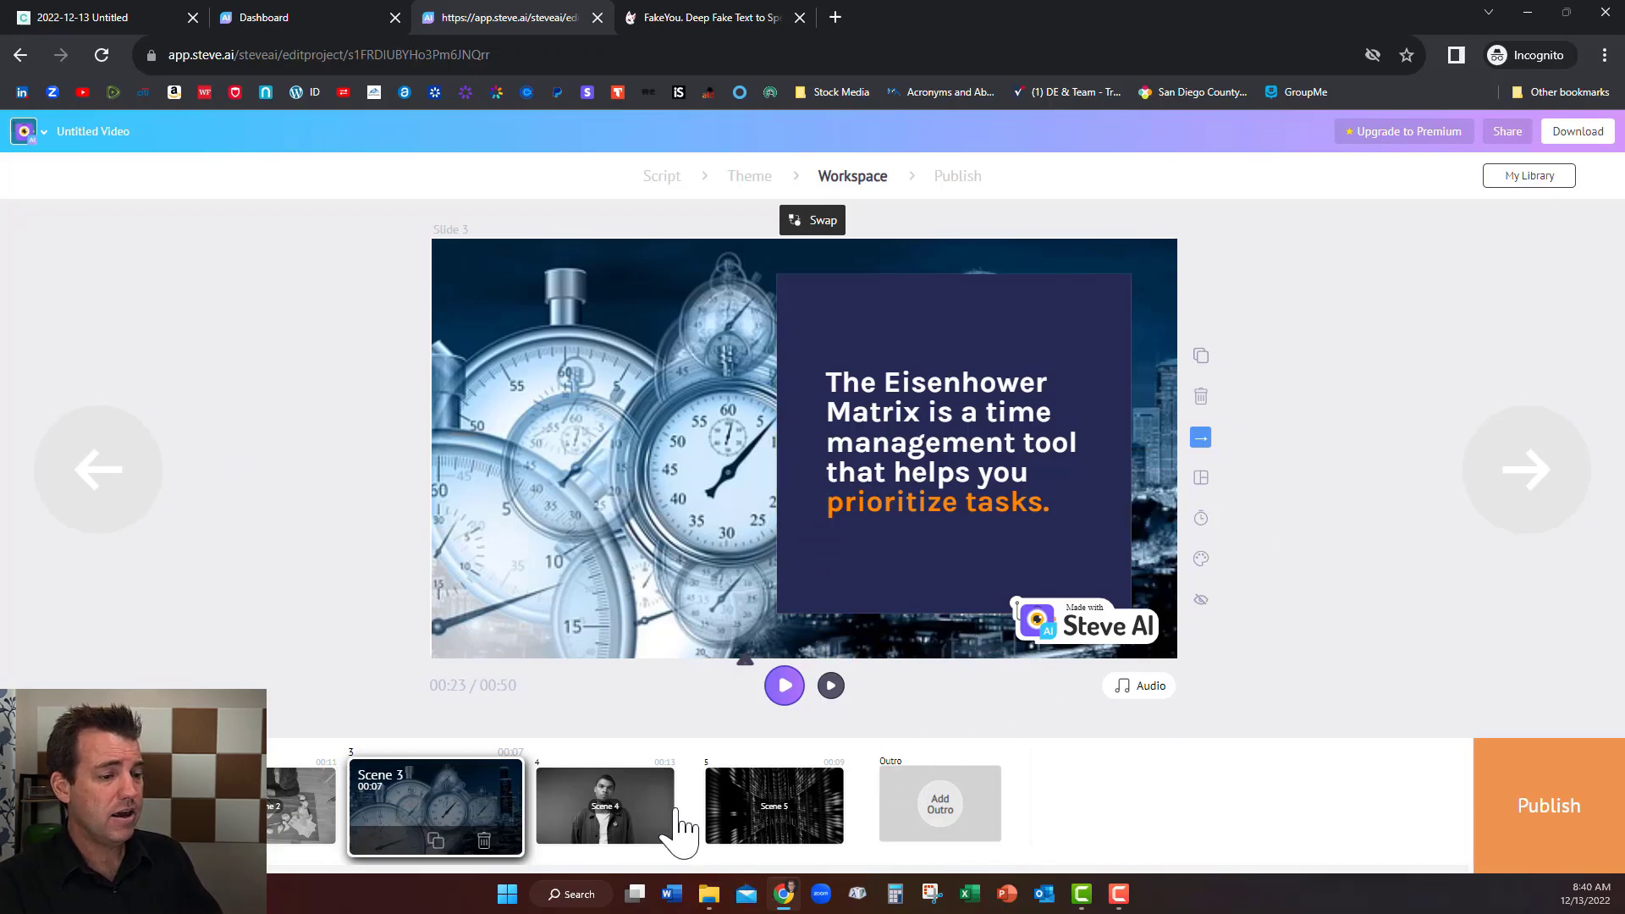
Step: Start replacing Scene 4's clip and search the free stock videos for "American Flag"
left_click(611, 838)
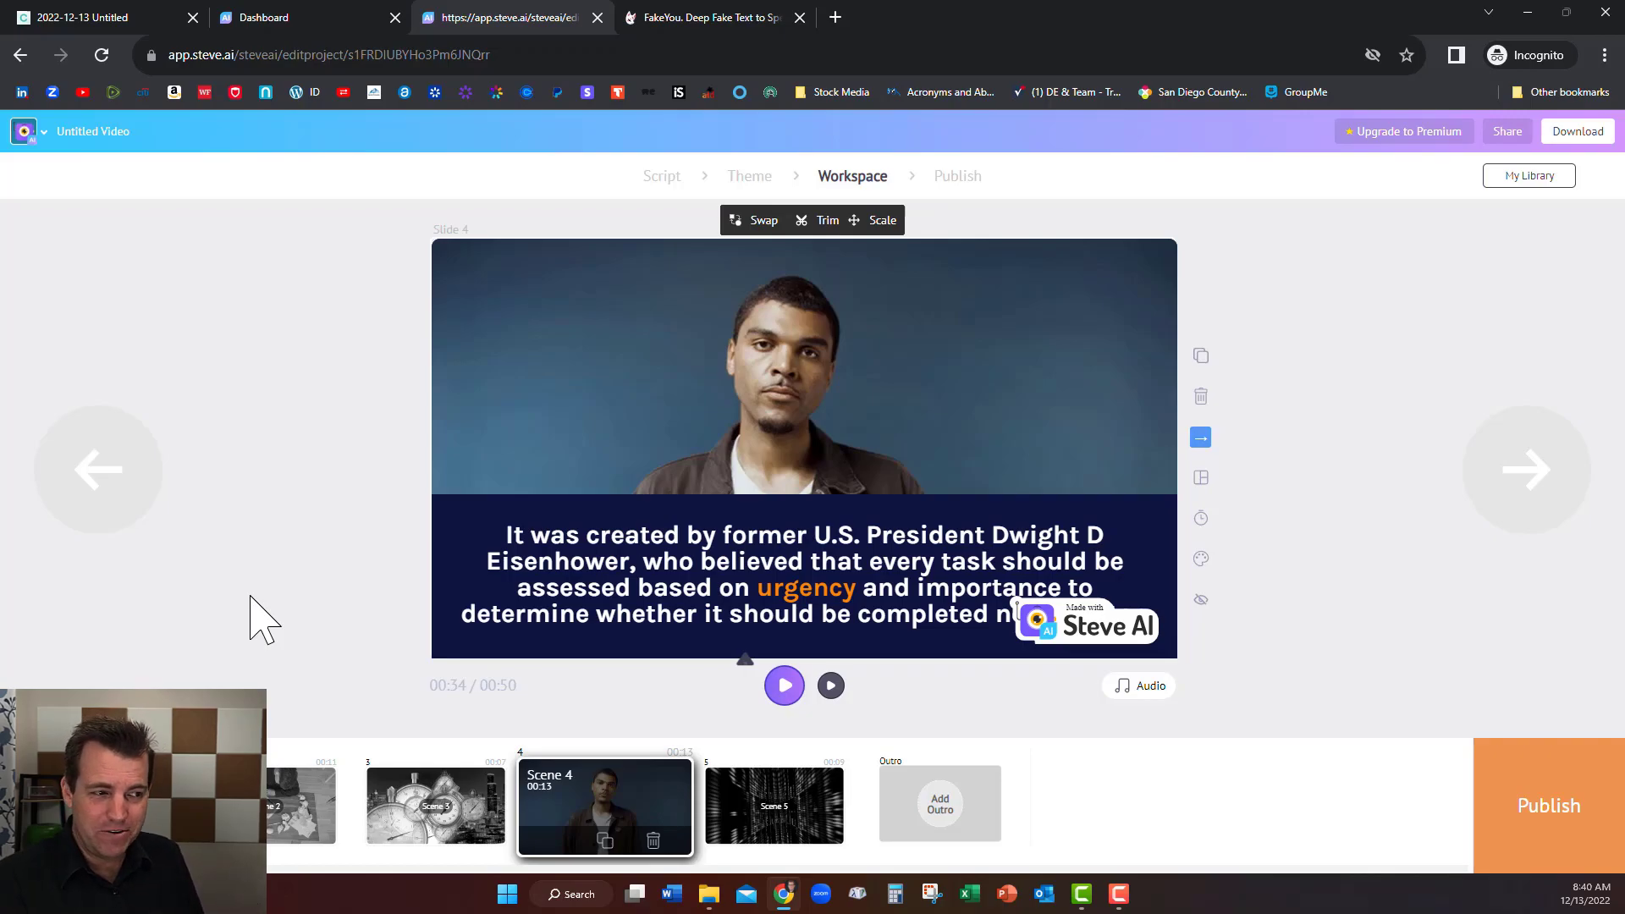
left_click(764, 222)
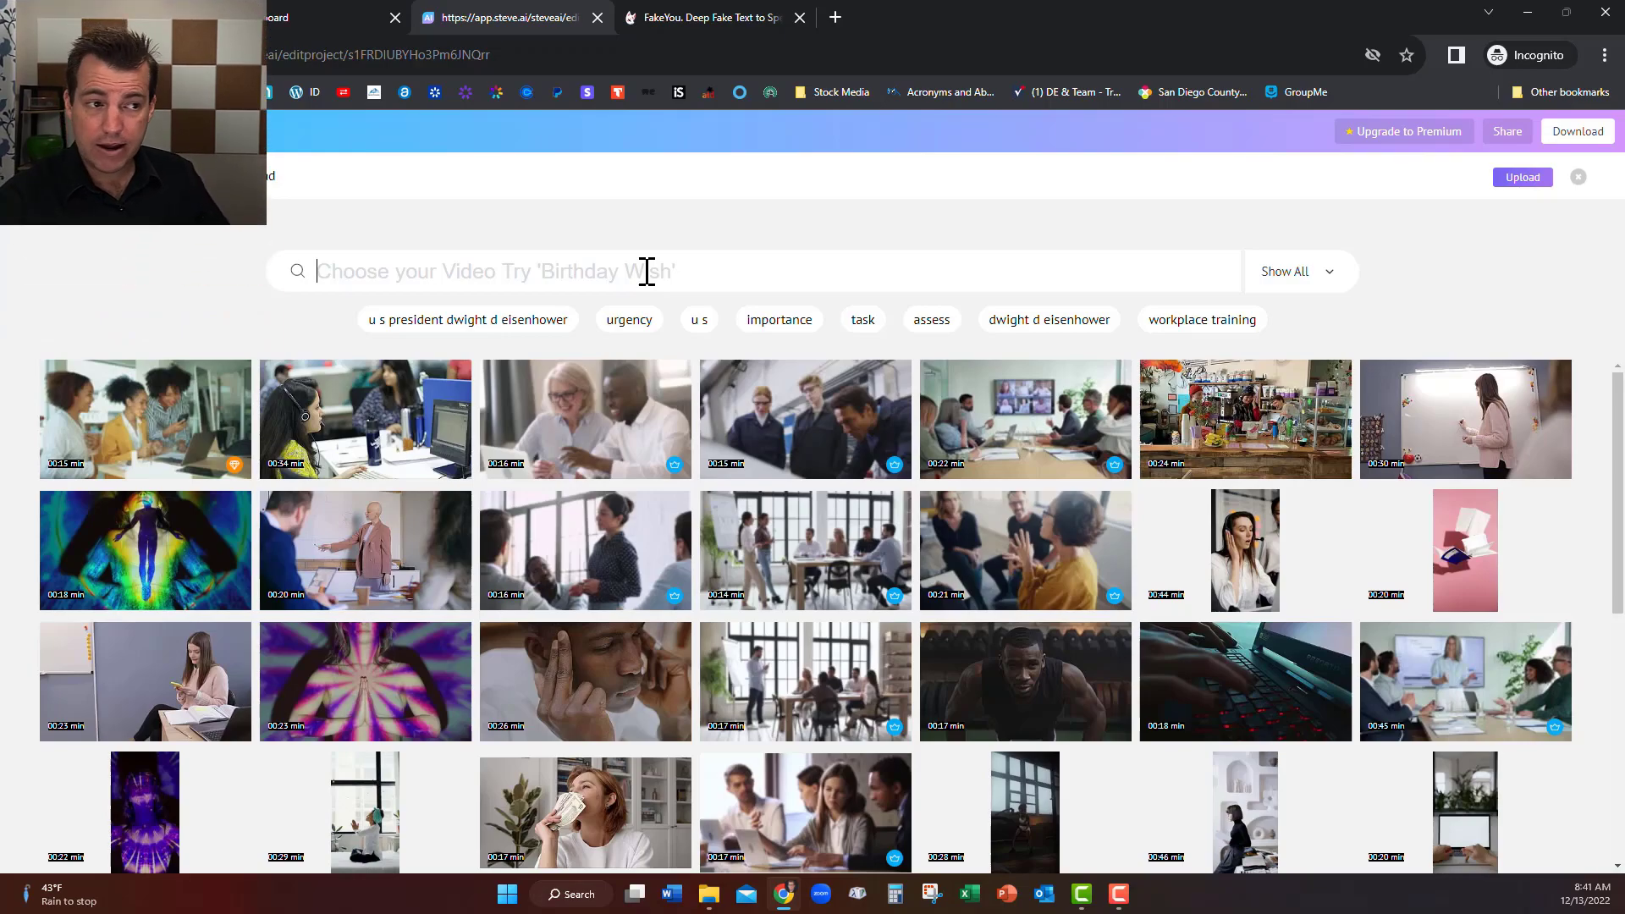
left_click(1290, 284)
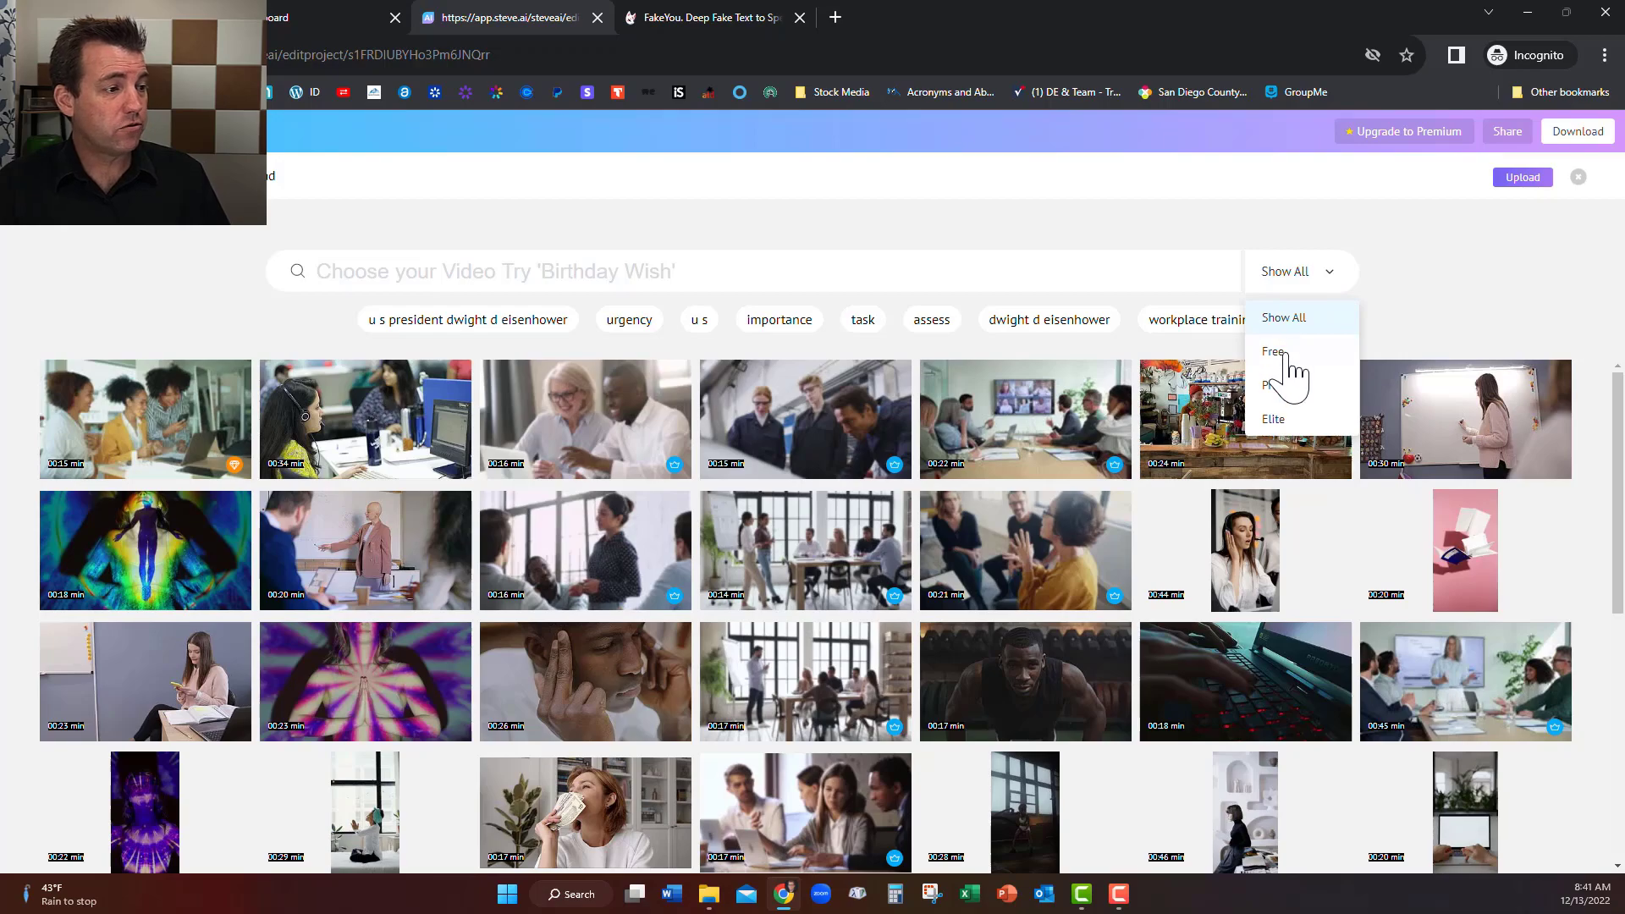
left_click(1275, 352)
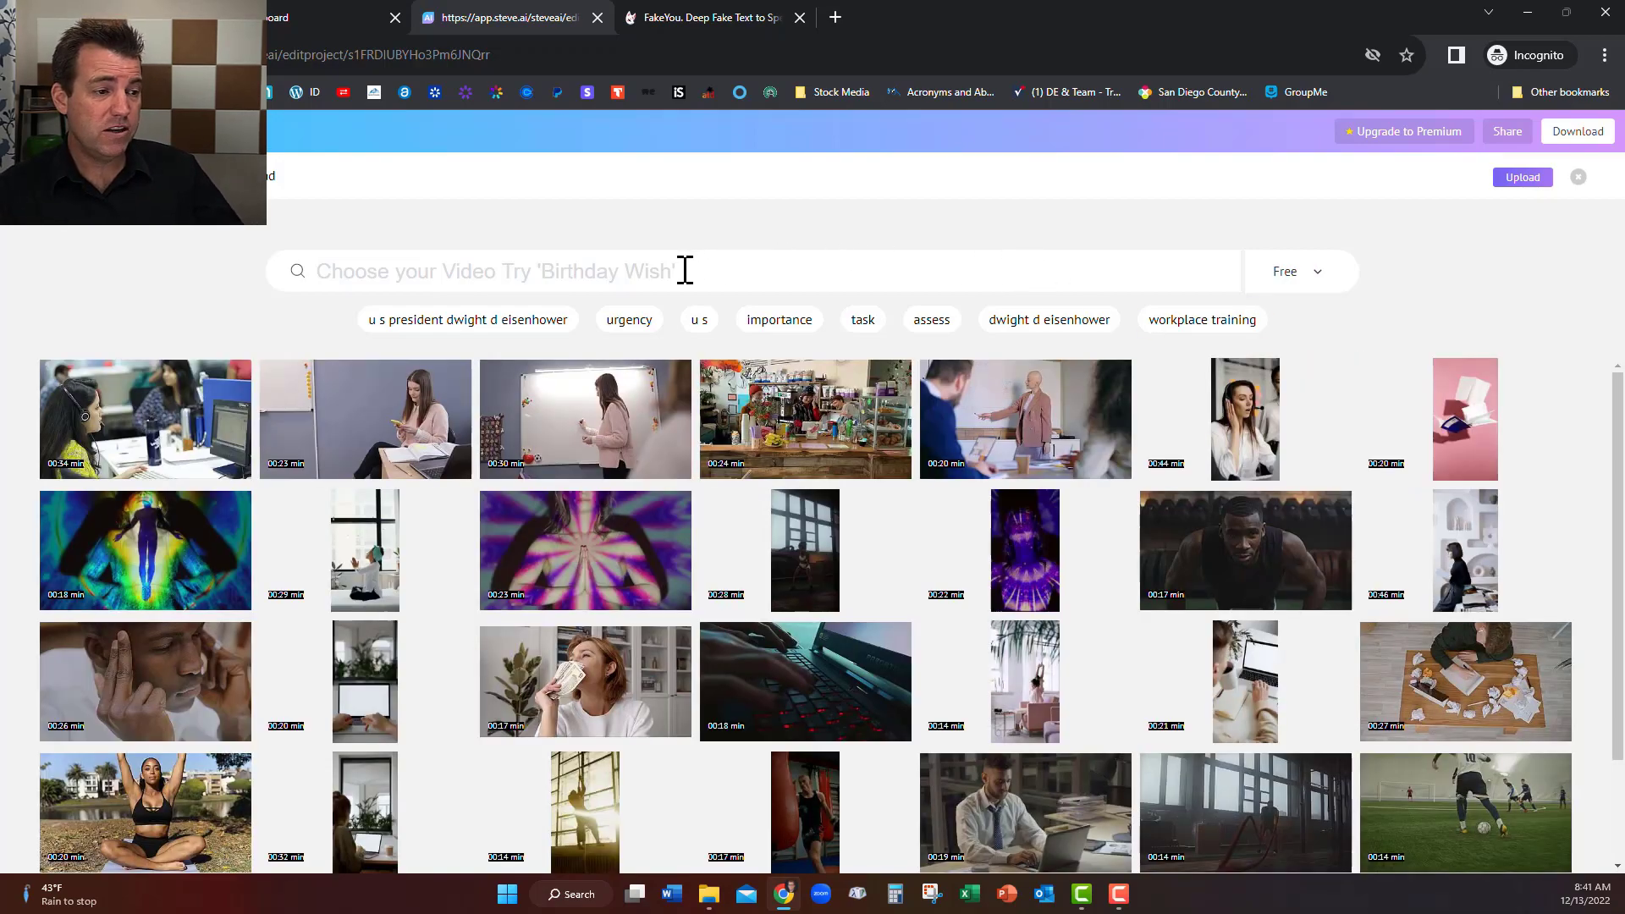
left_click(541, 280)
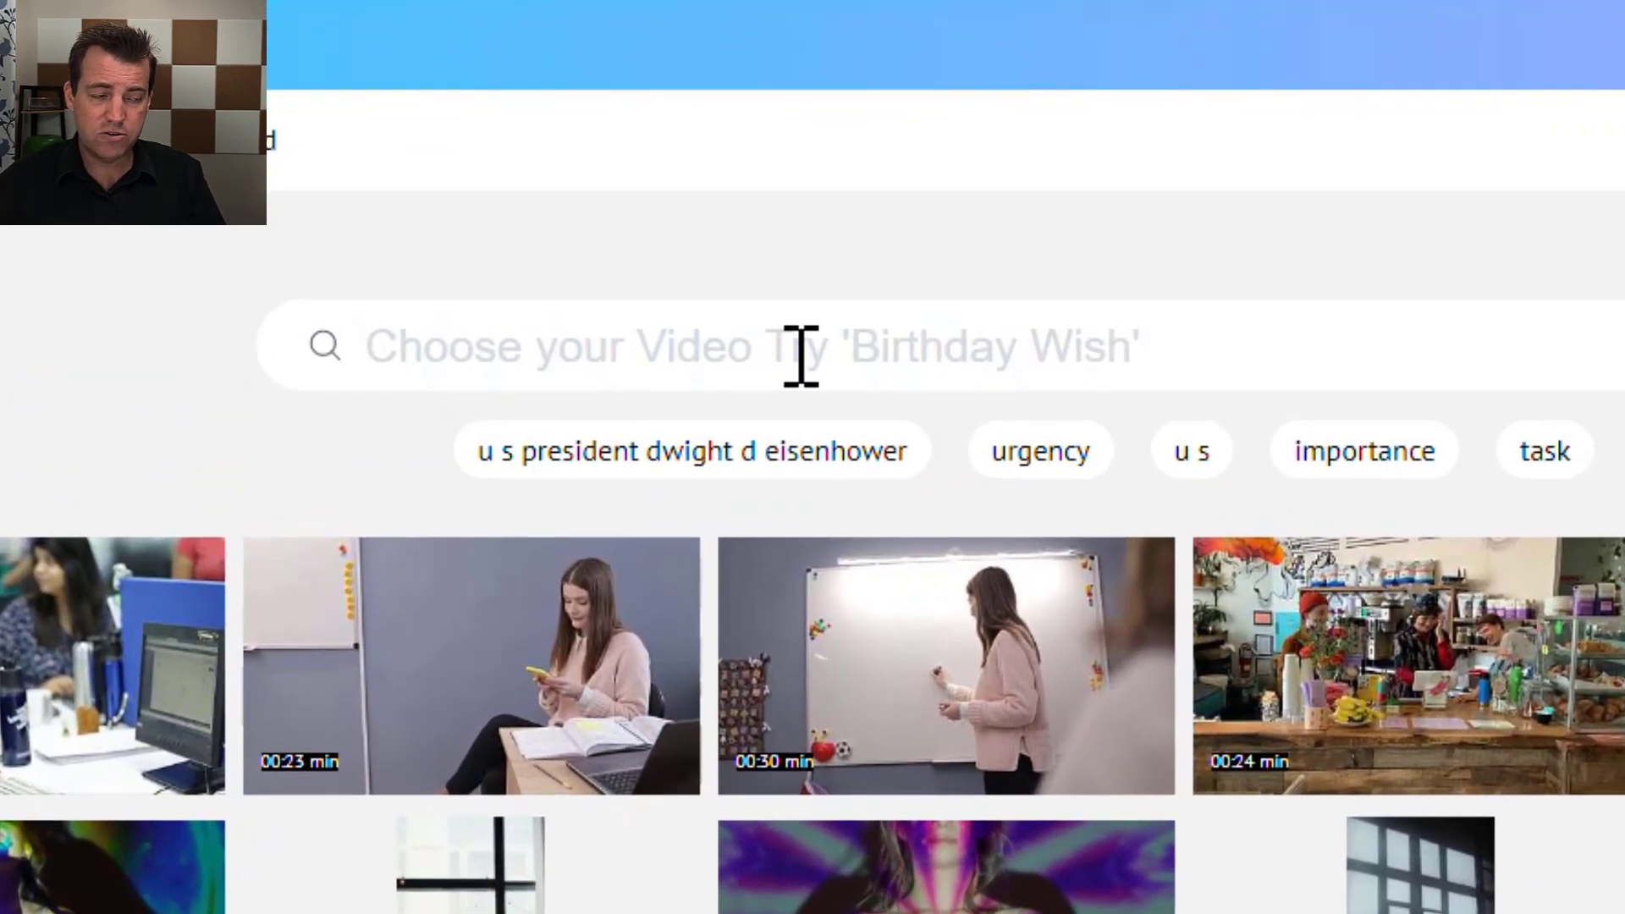
type("American Fla")
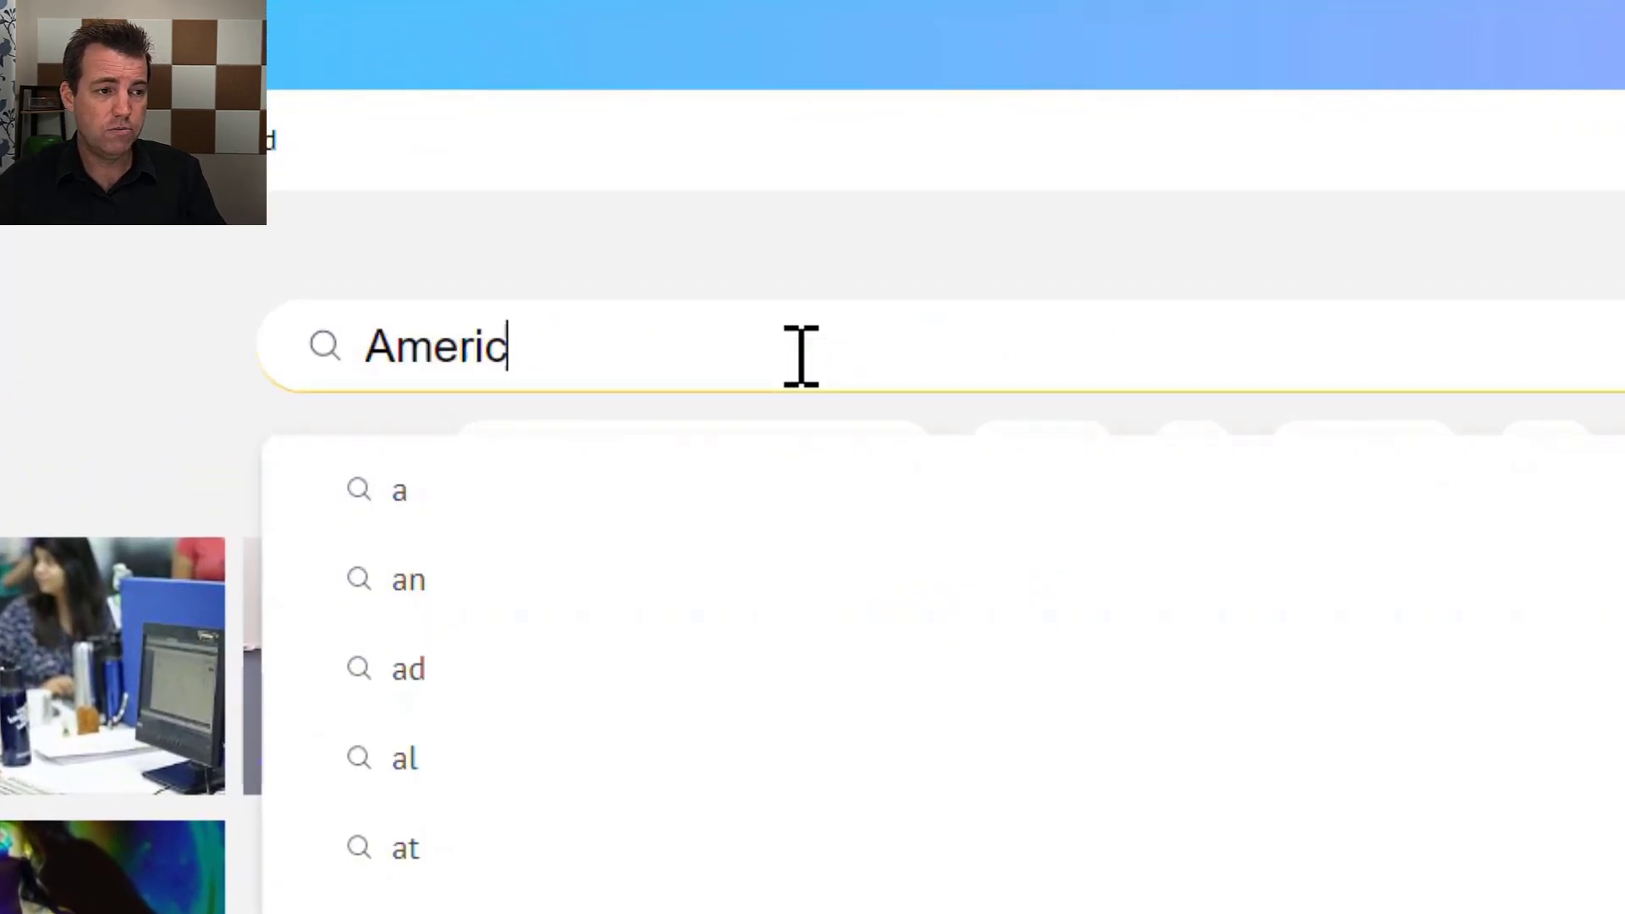
type("g")
key("Return")
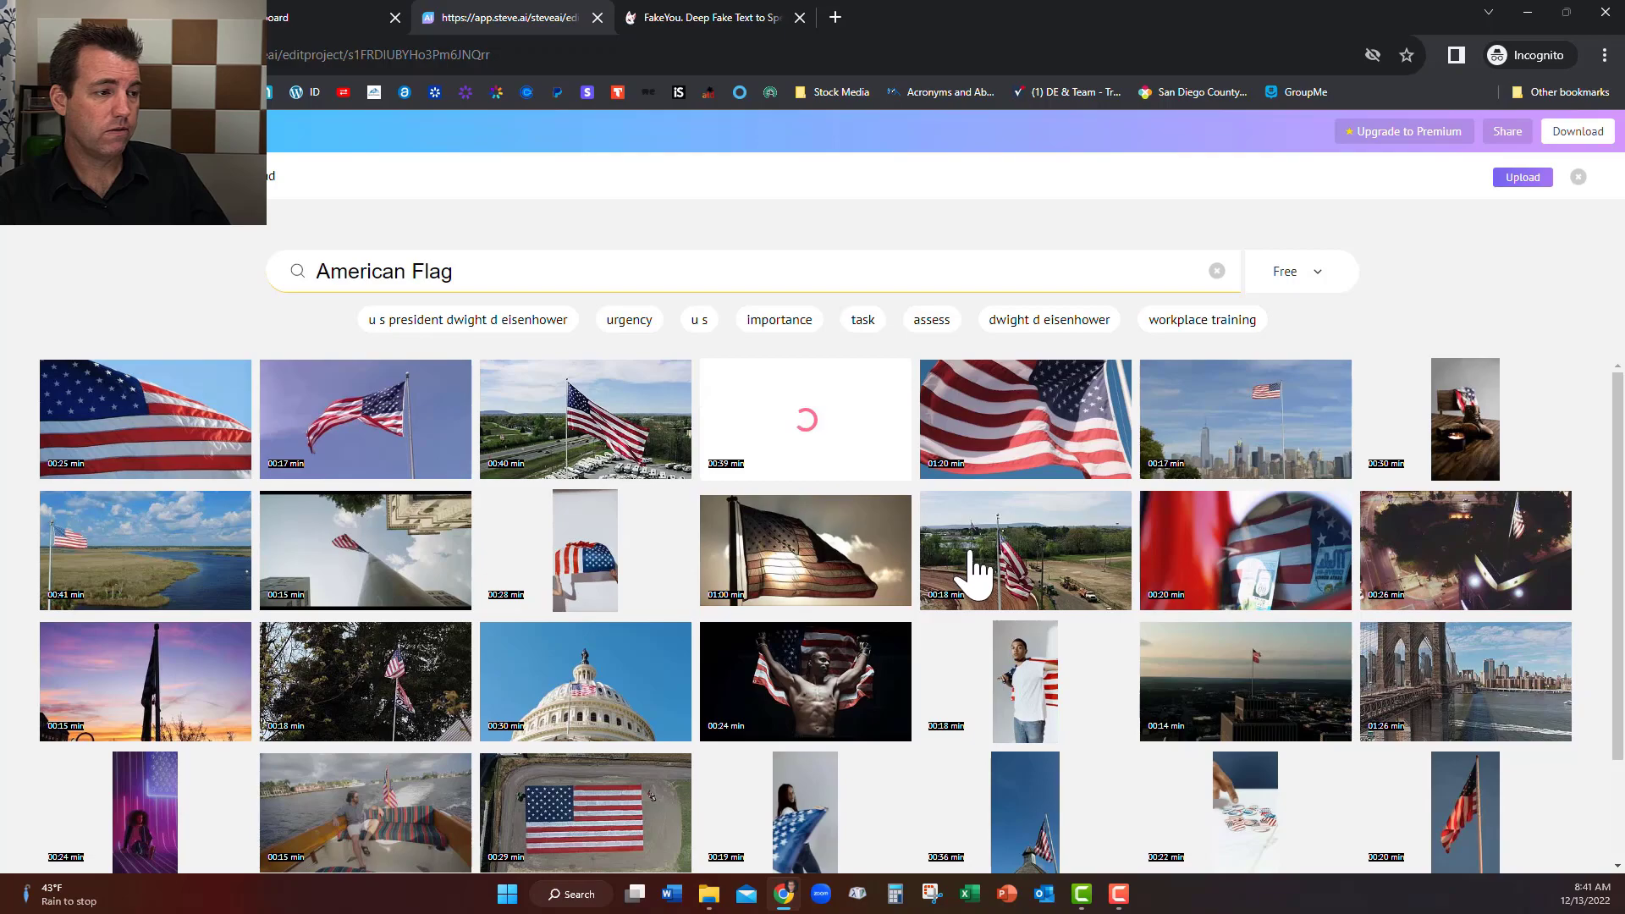
Step: Swap Scene 4's clip for the 50-second close-up stock video of an American flag filling the frame
scroll(957, 630, "down", 2)
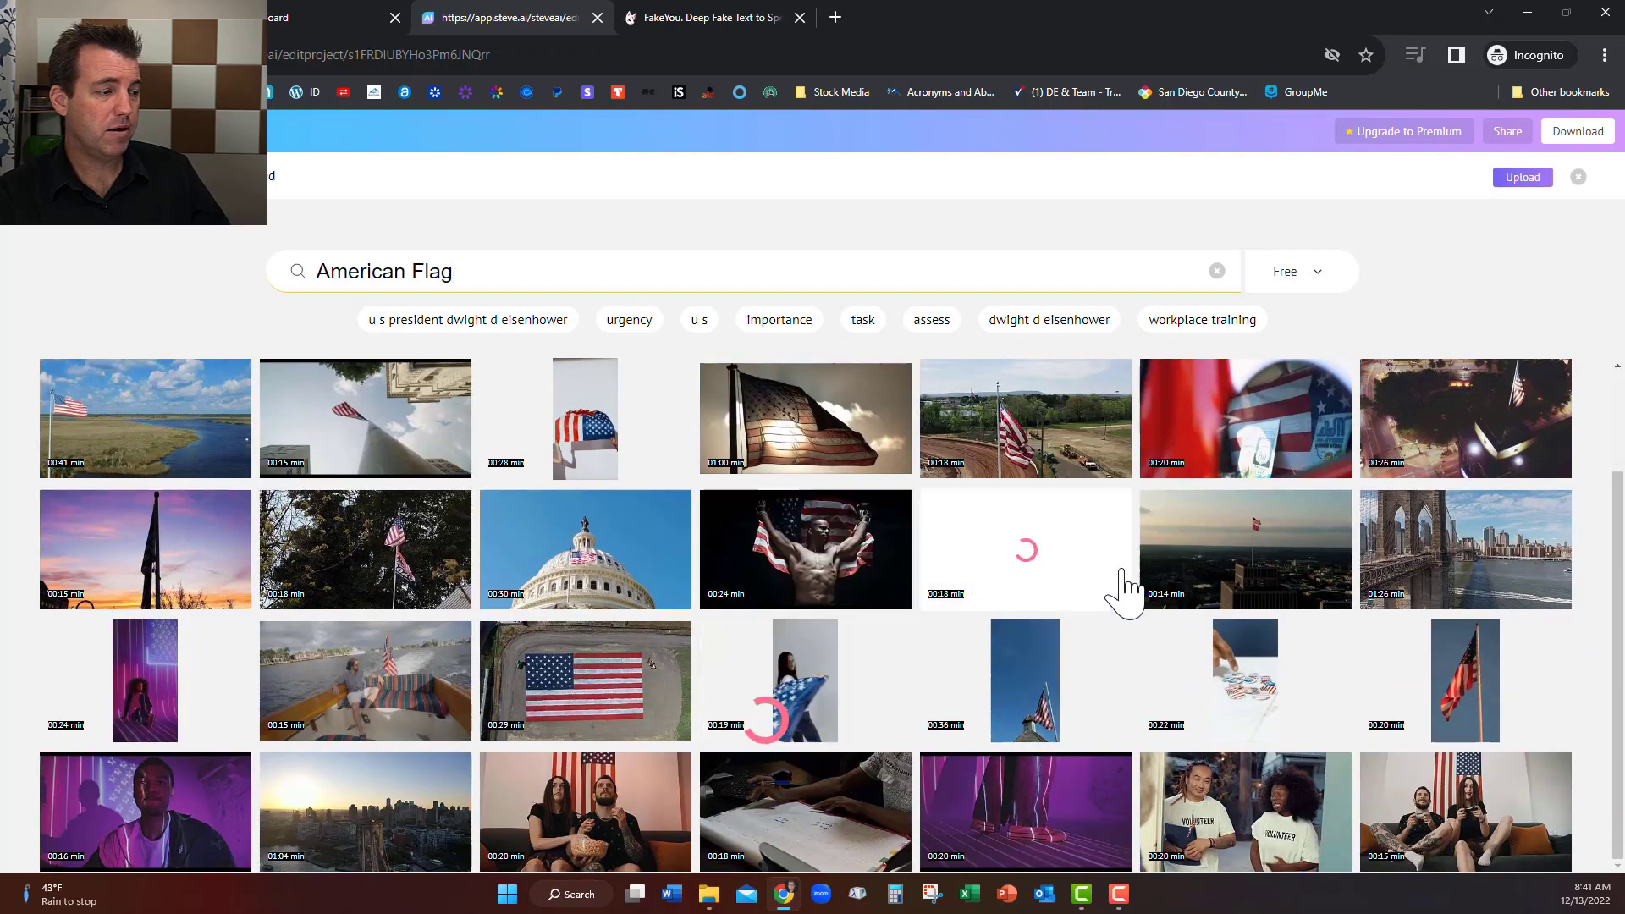
scroll(791, 707, "up", 2)
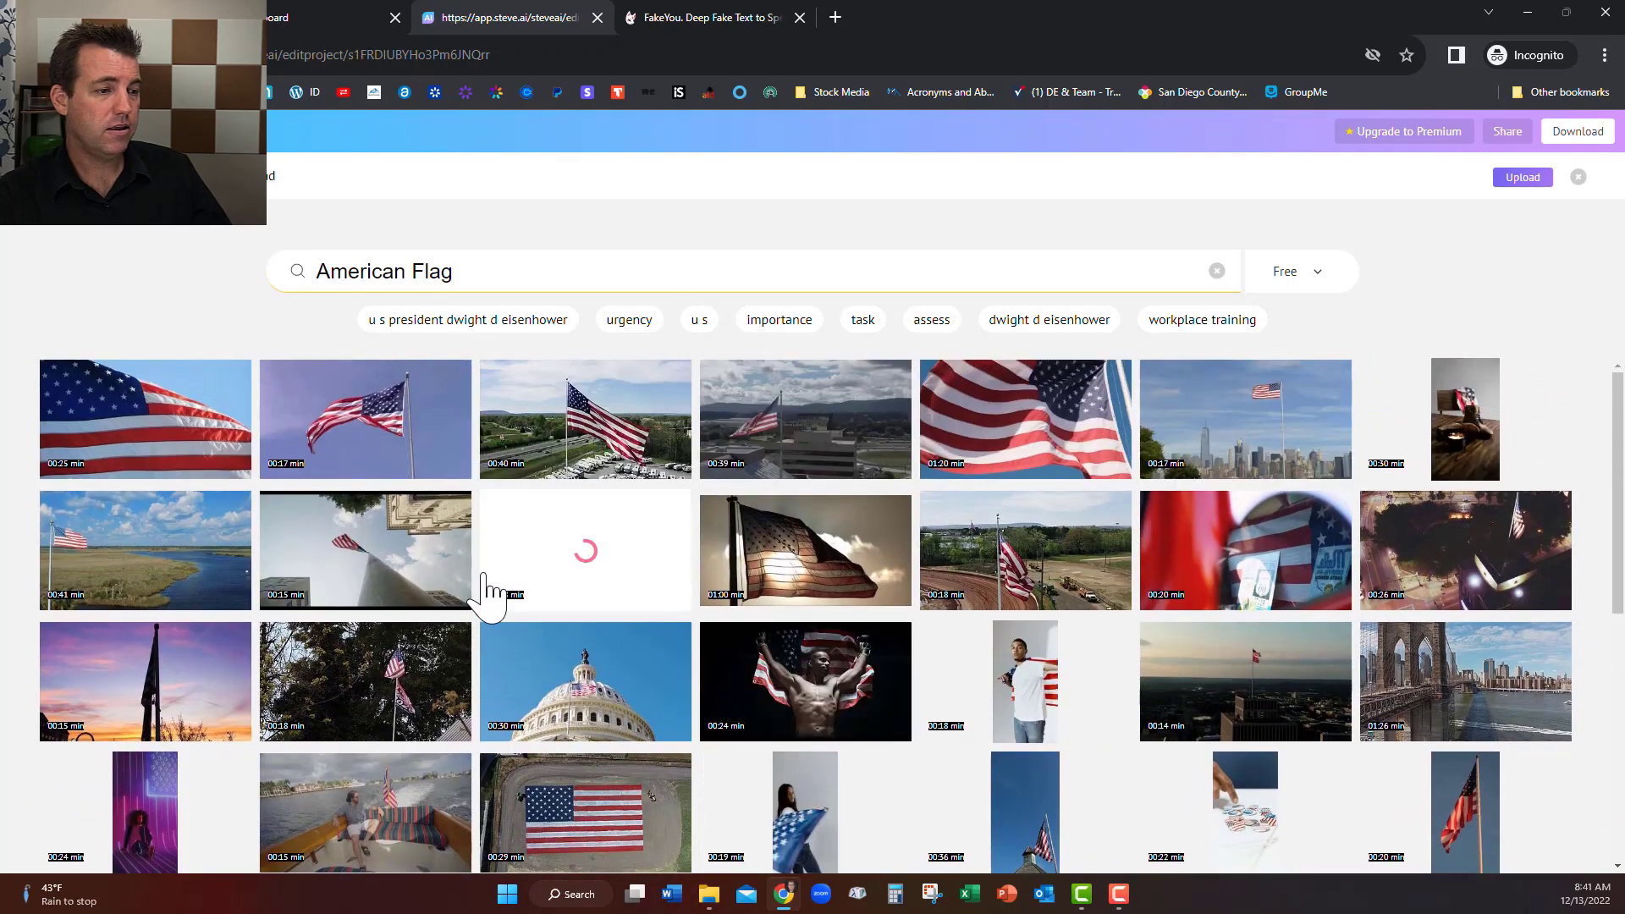
scroll(708, 671, "down", 10)
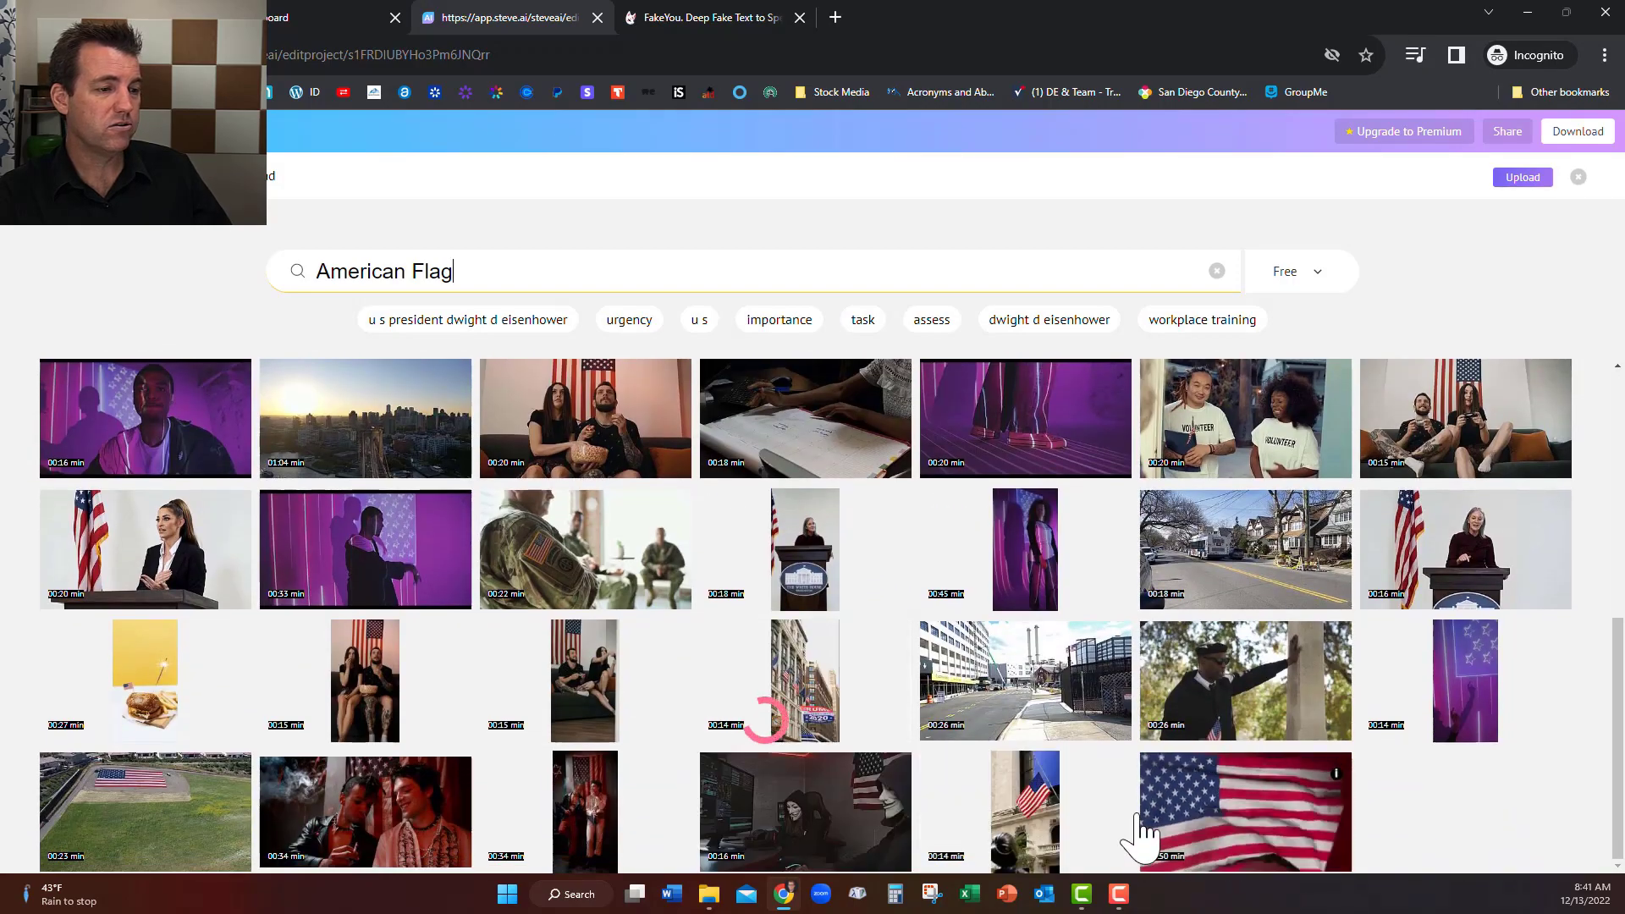
scroll(1409, 854, "down", 4)
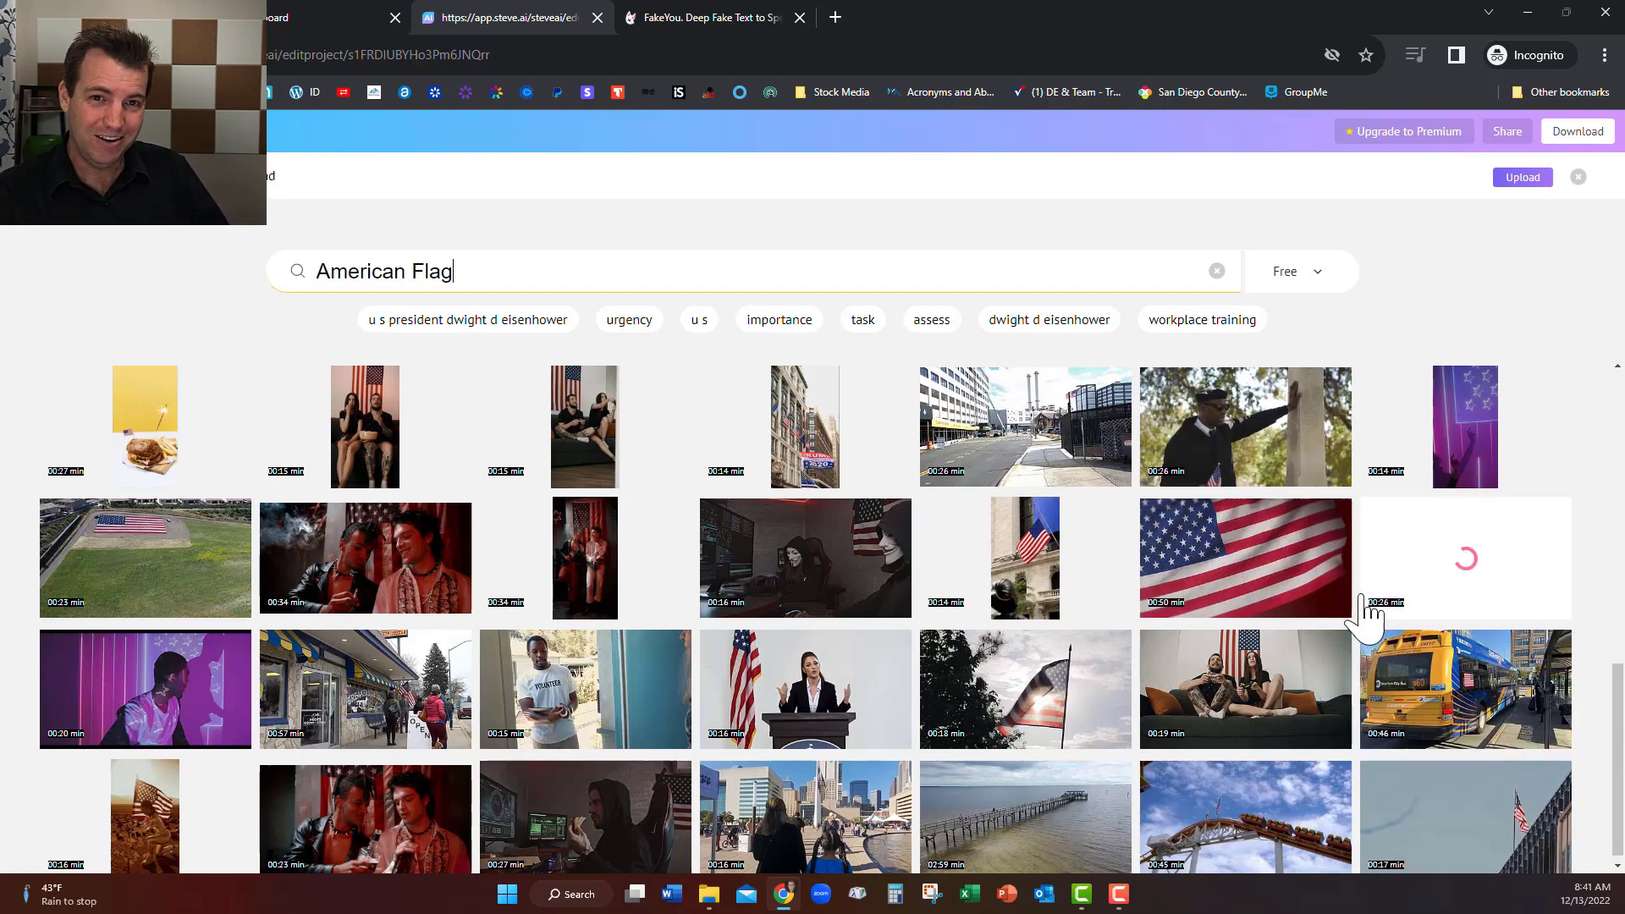
left_click(1255, 584)
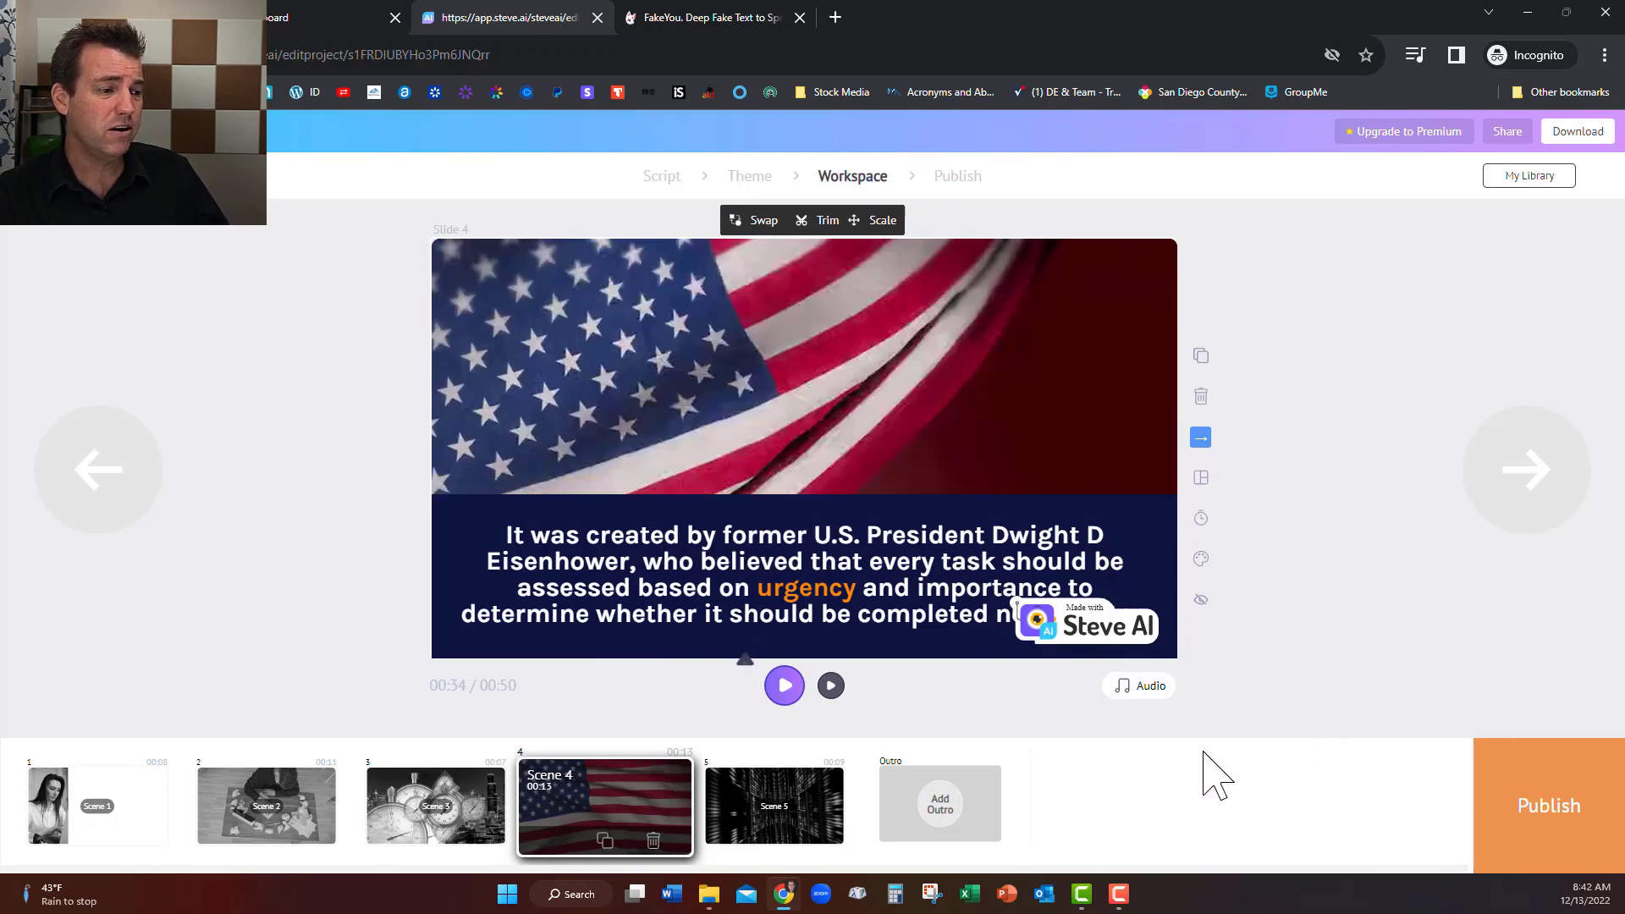
Step: Start replacing Scene 5's clip, limit the stock videos to Free and look through the suggestions for a fitting one
left_click(778, 838)
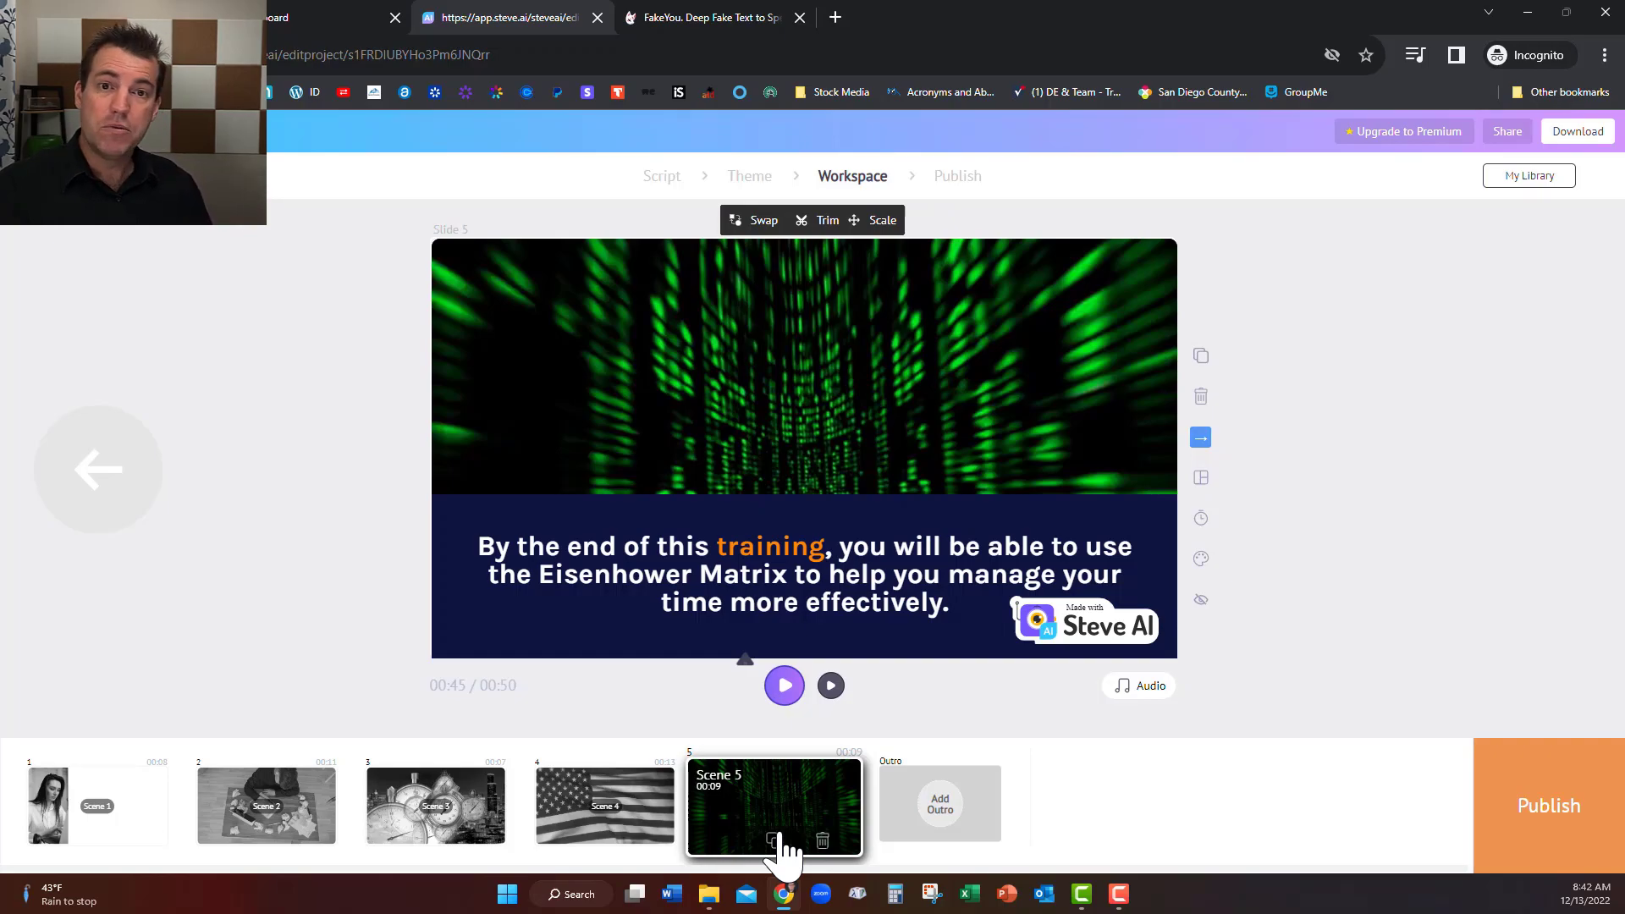
left_click(755, 220)
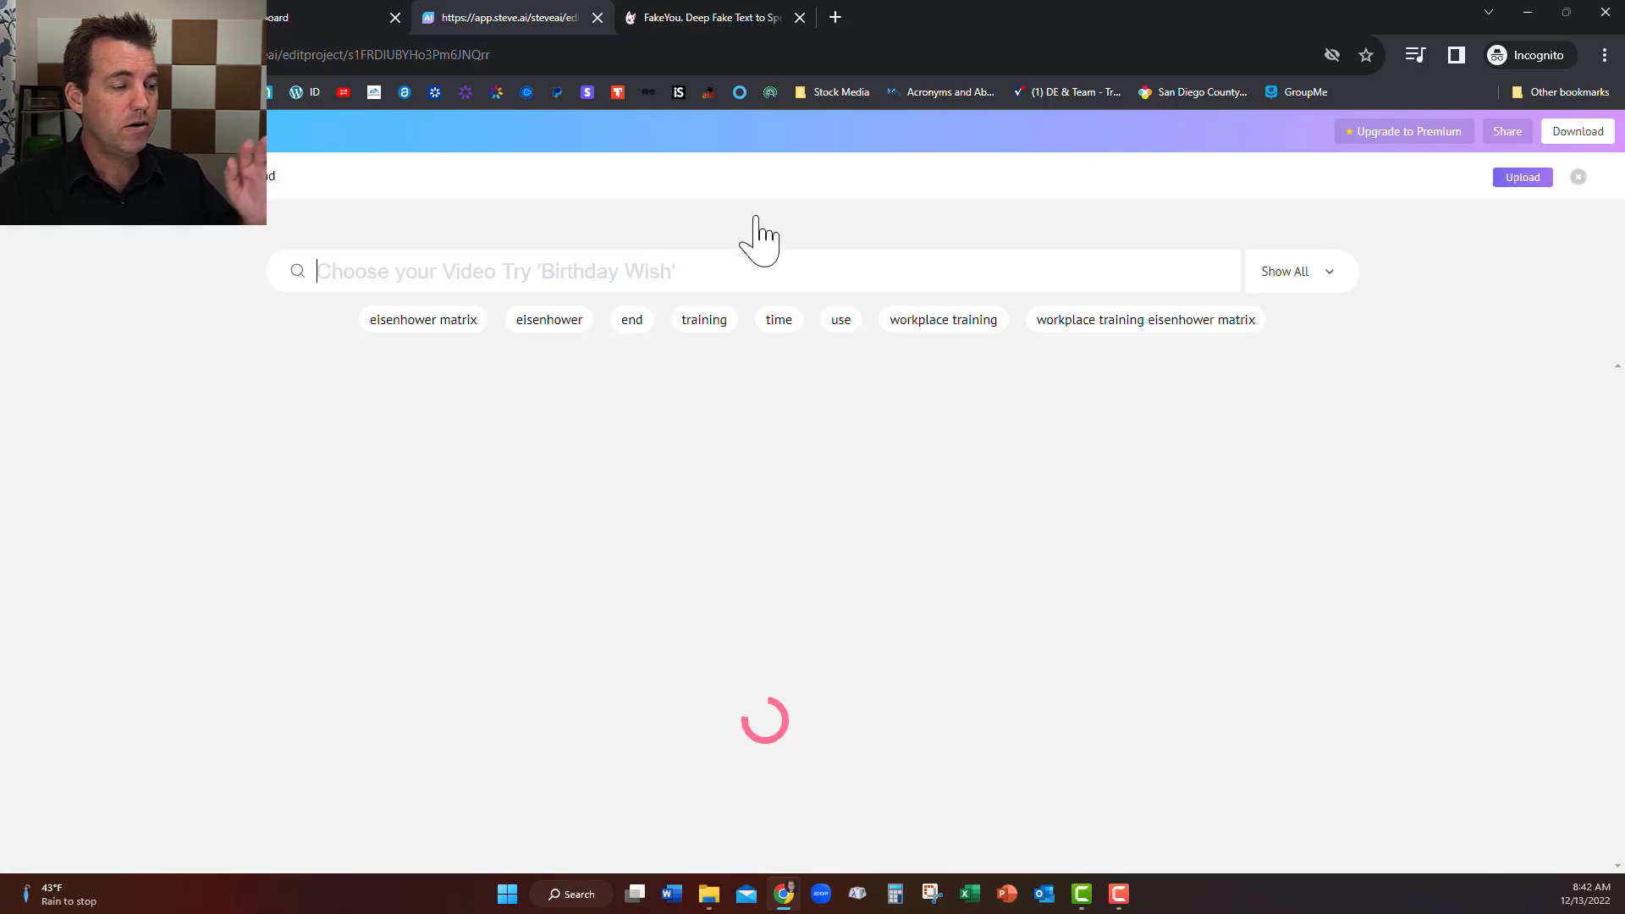
left_click(1333, 276)
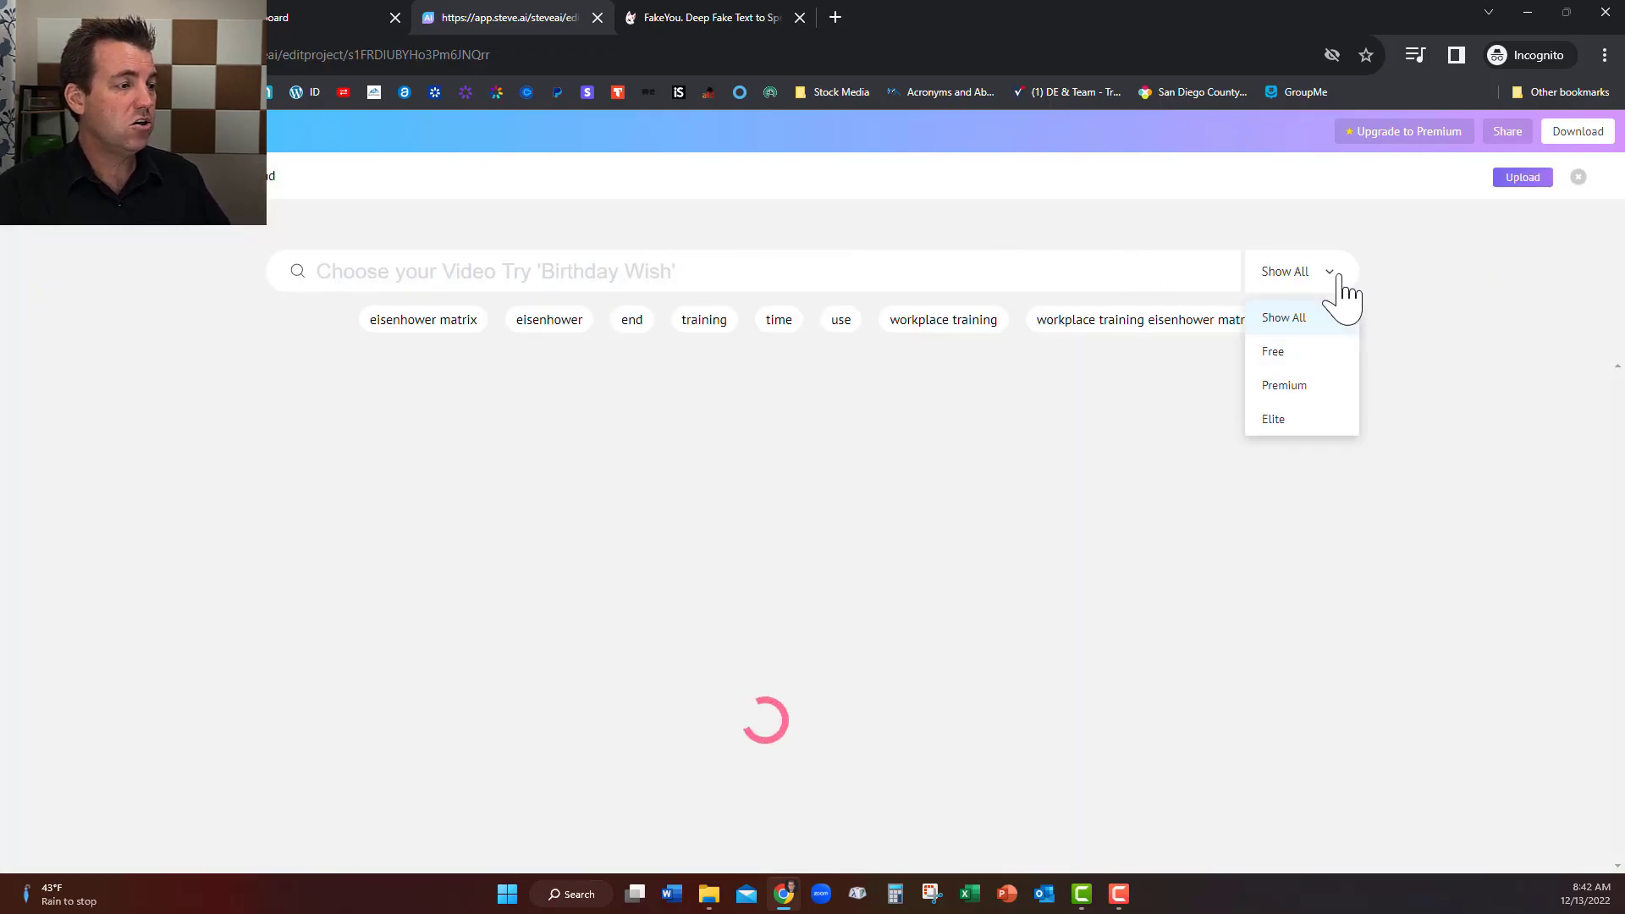
left_click(1274, 354)
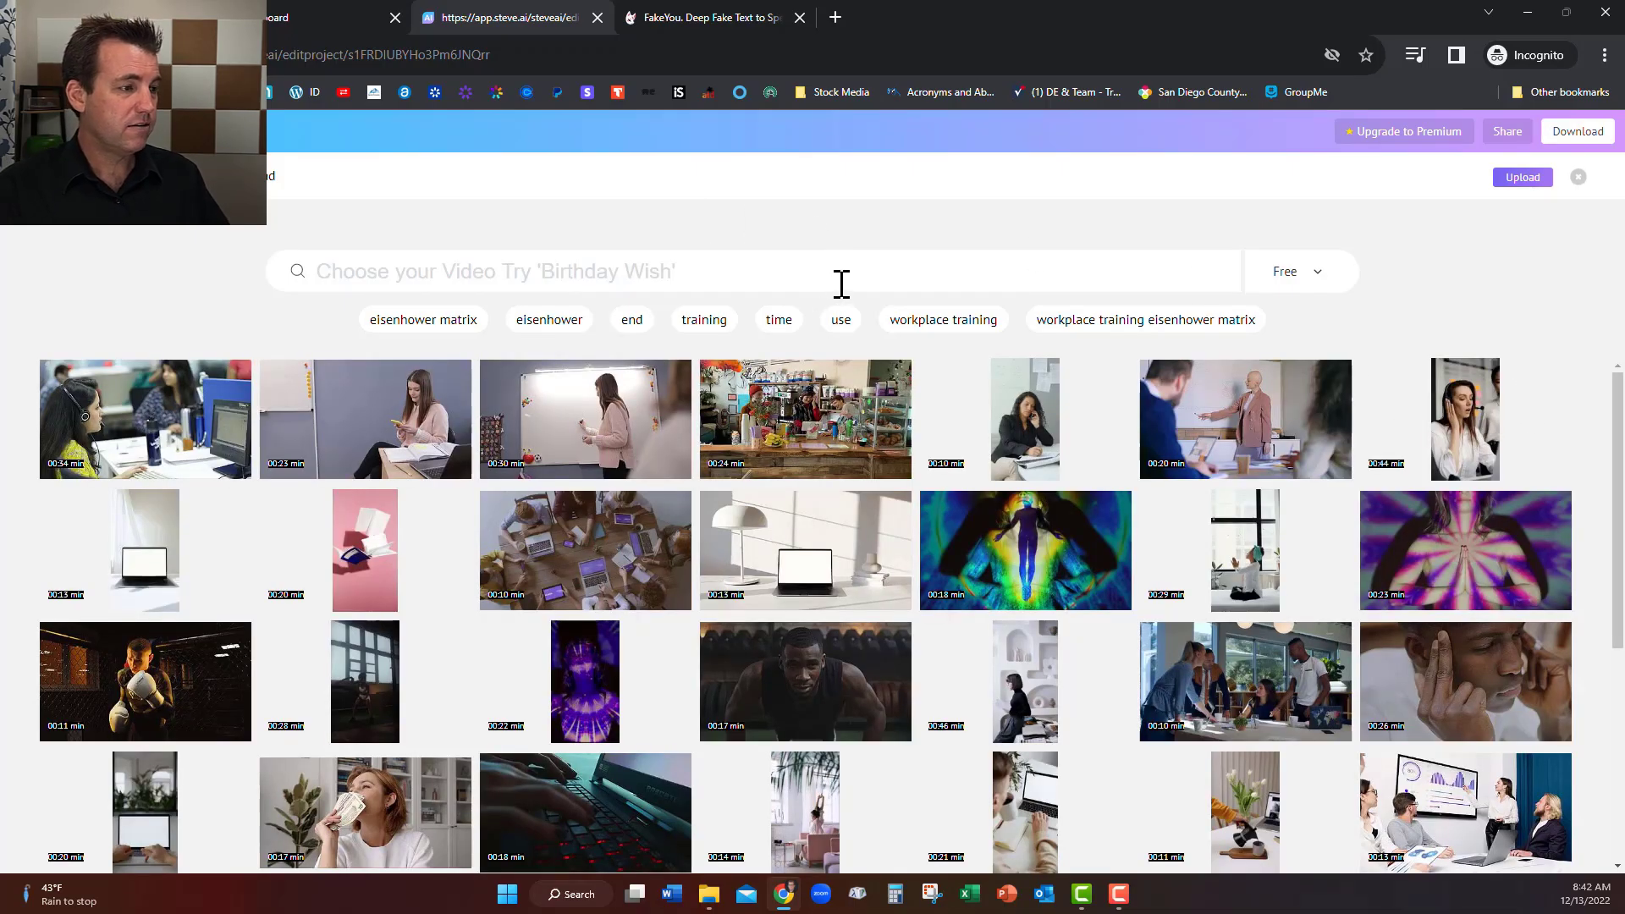
scroll(973, 647, "down", 2)
scroll(846, 673, "down", 3)
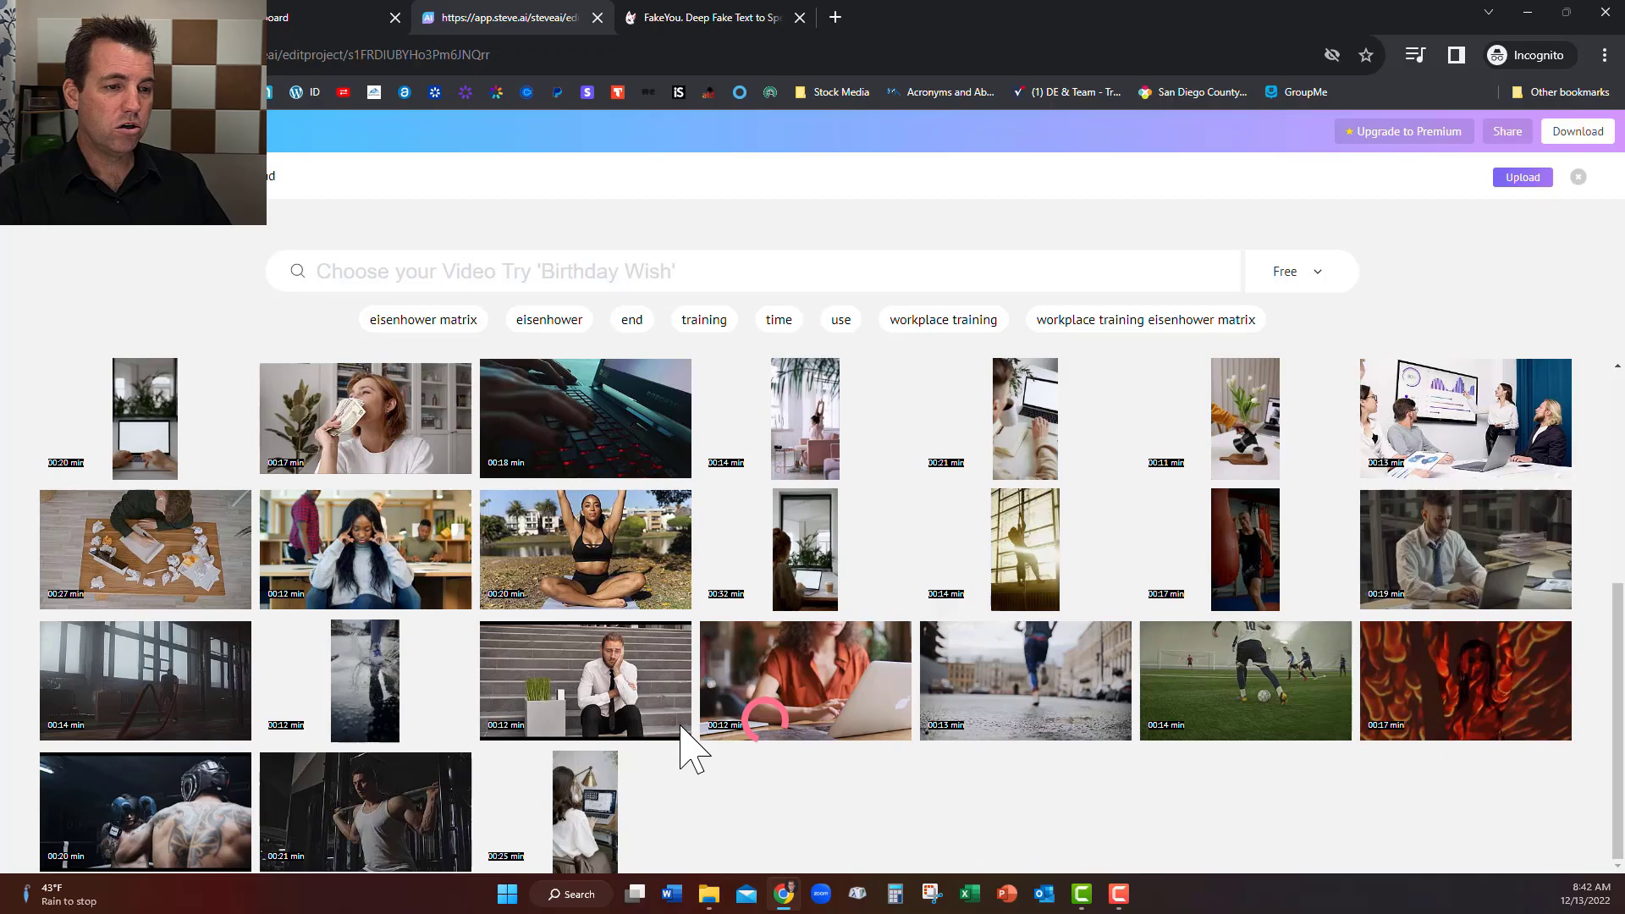
scroll(688, 745, "down", 3)
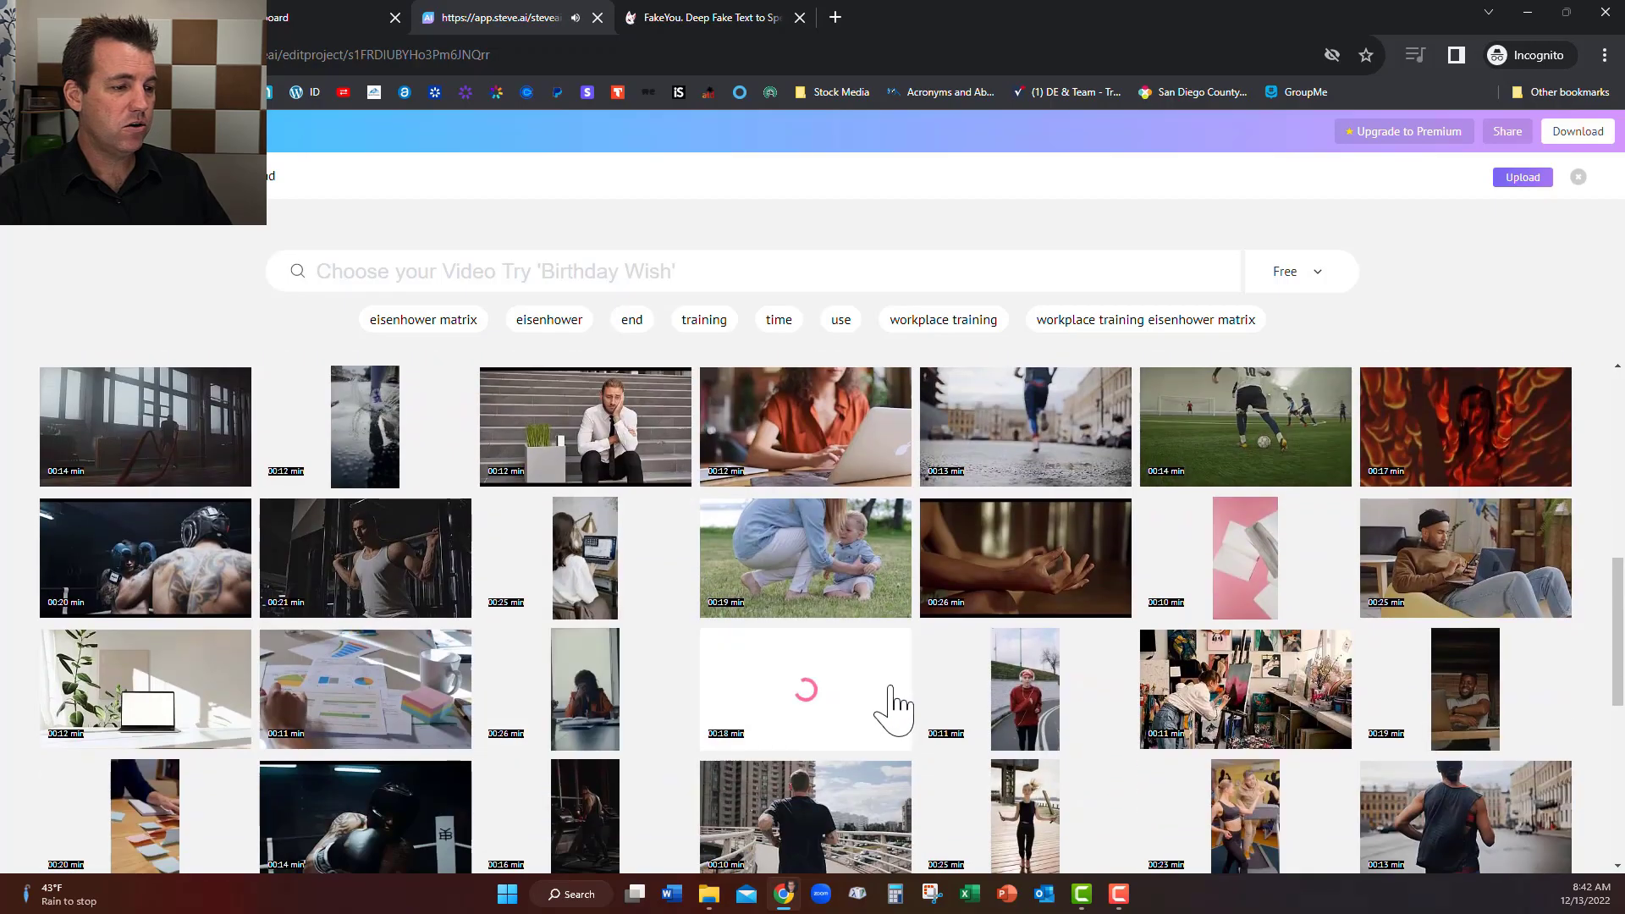
scroll(931, 728, "down", 2)
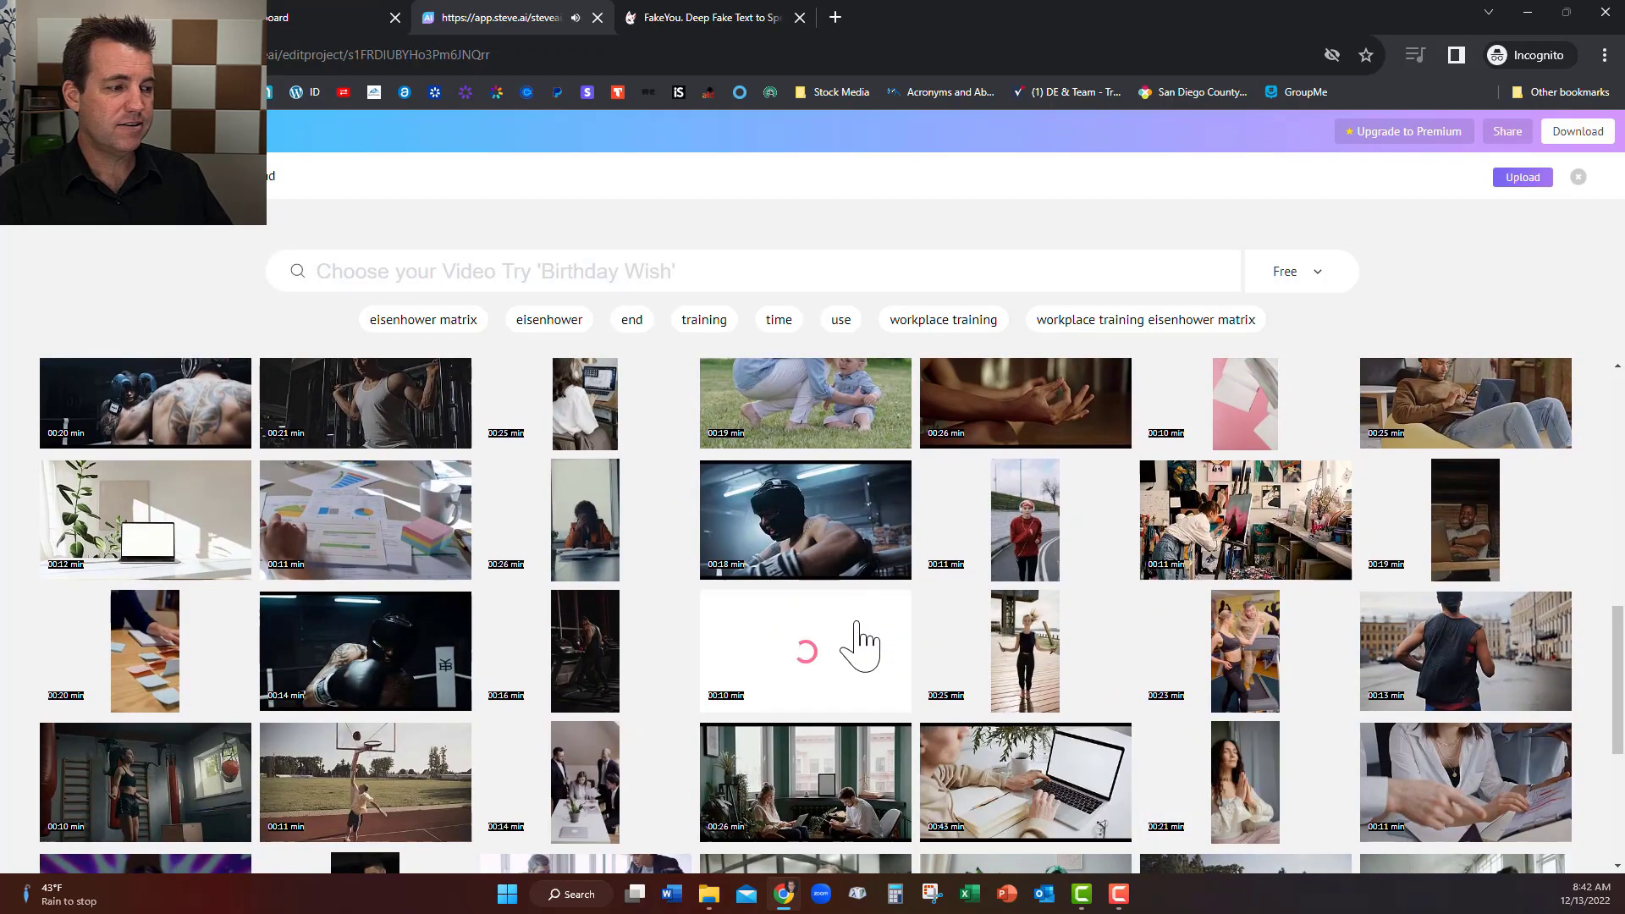
scroll(856, 634, "down", 4)
scroll(978, 567, "up", 7)
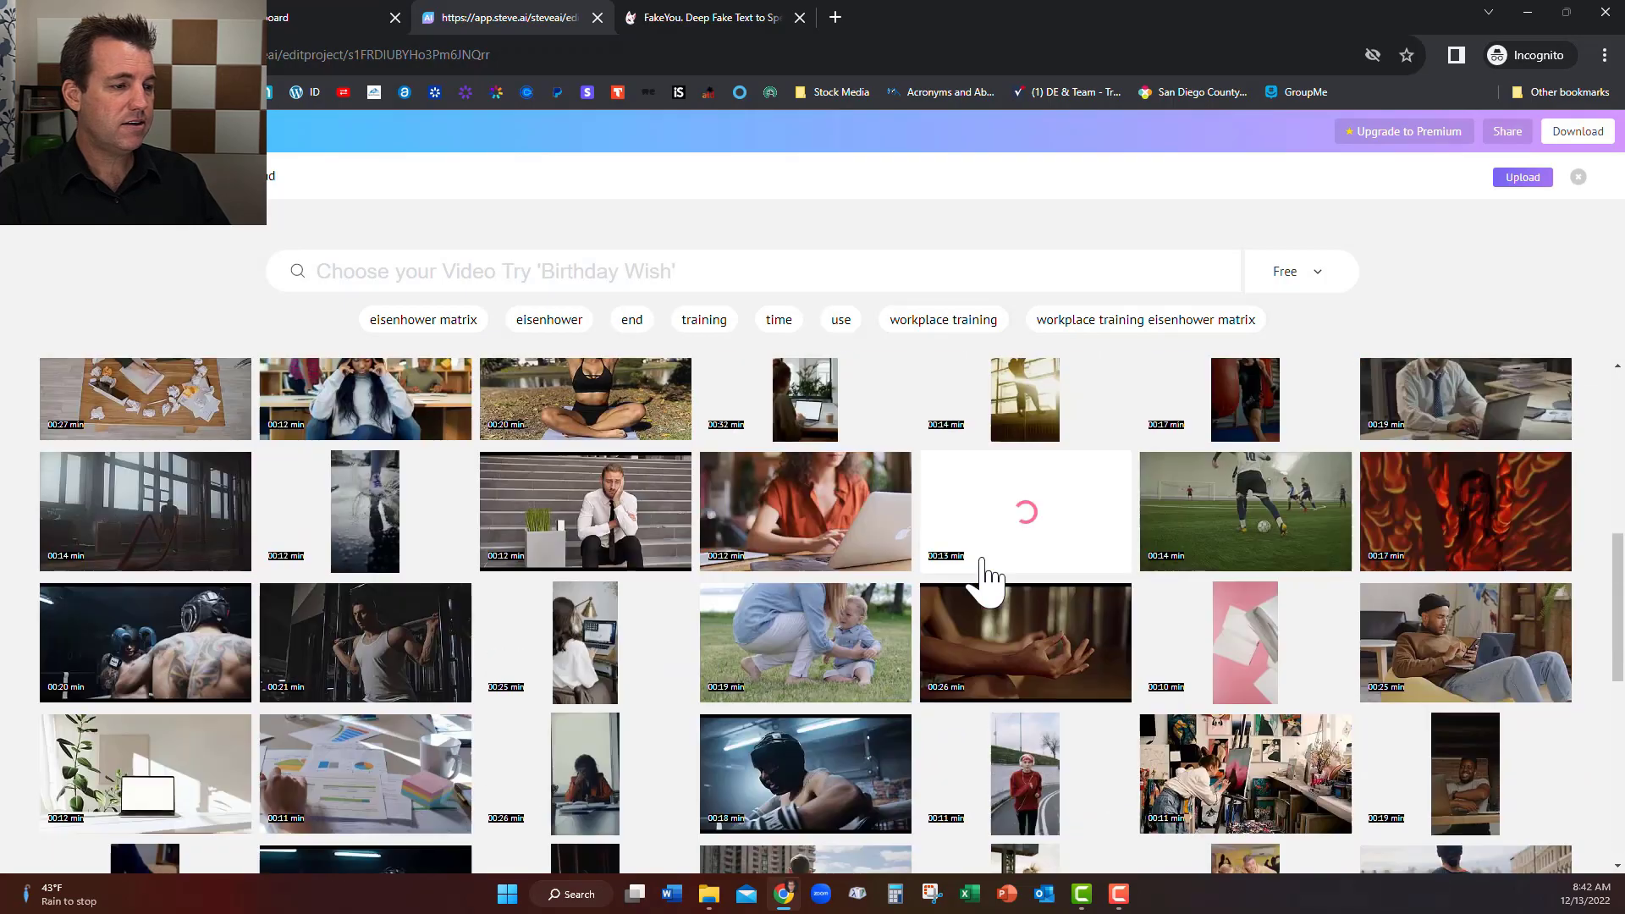
scroll(897, 541, "up", 8)
Step: Search the free videos for "Teamwork" and use the 3-second clip of a standing woman with seated colleagues in Scene 5
left_click(541, 280)
type("Teamwork")
key("Return")
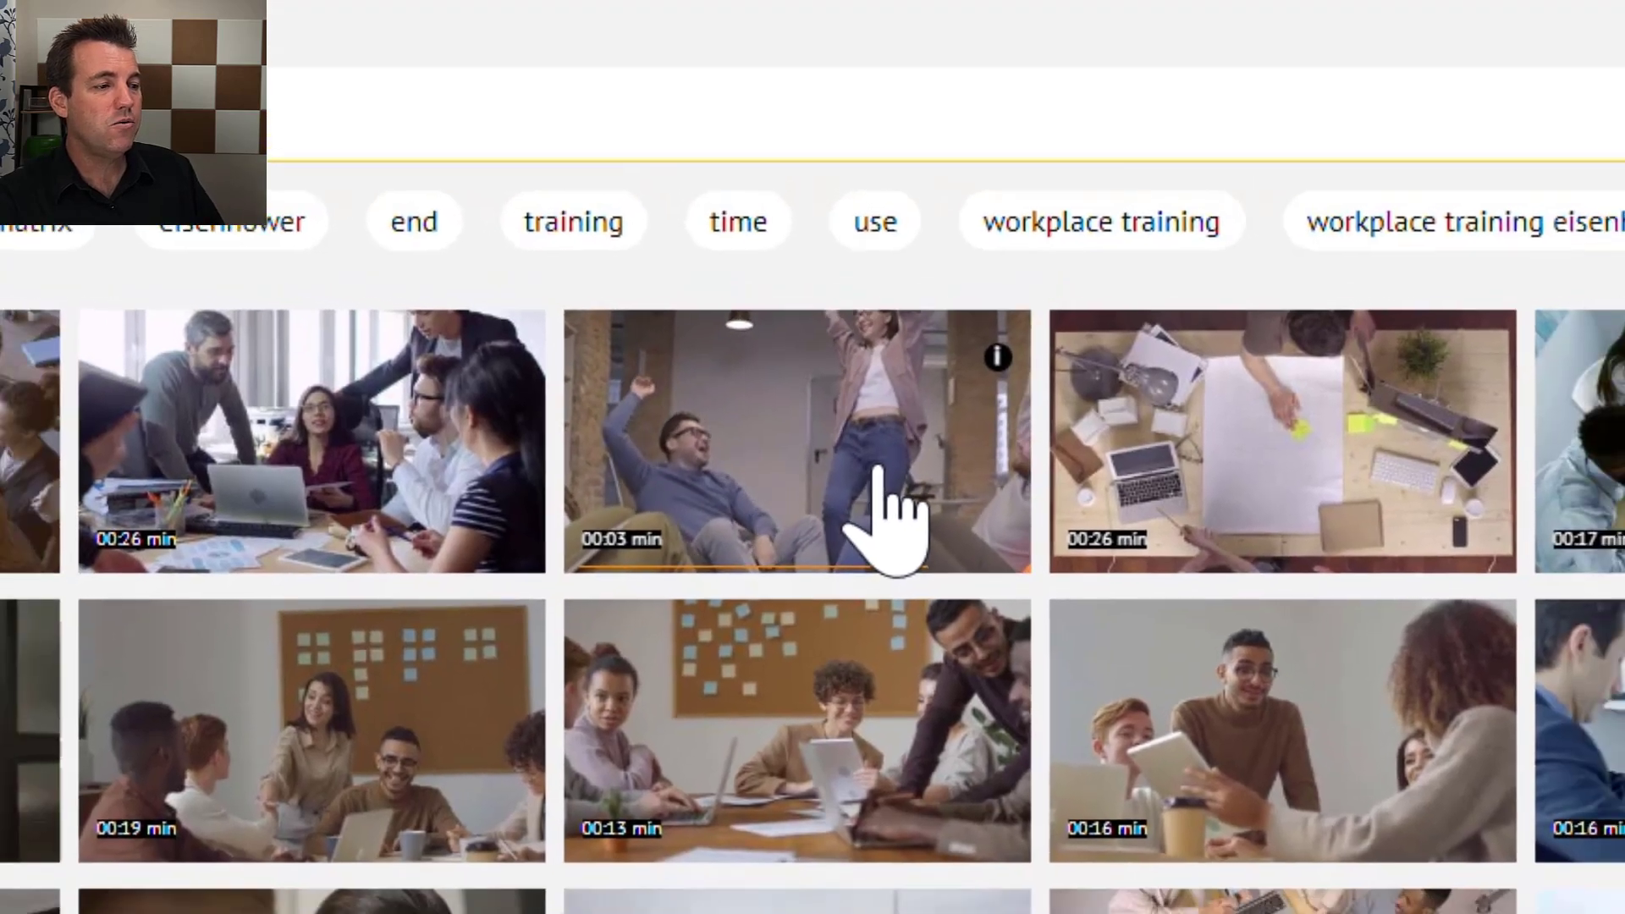
left_click(893, 486)
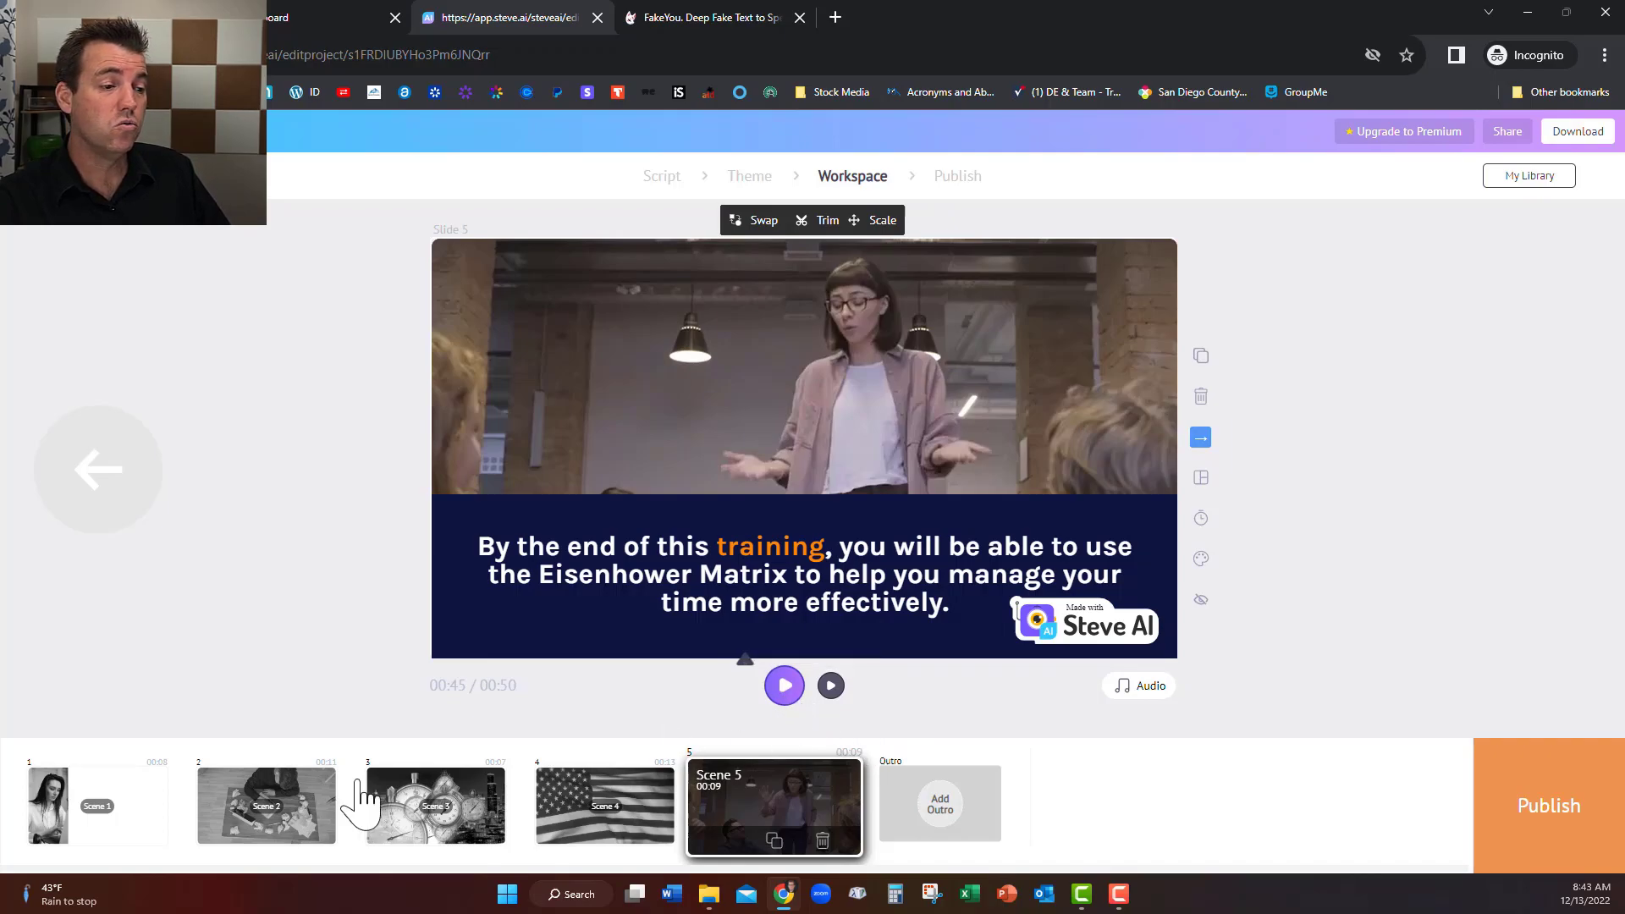
Step: Play the video from Scene 1 to review the swapped clips with the voice-over
left_click(80, 804)
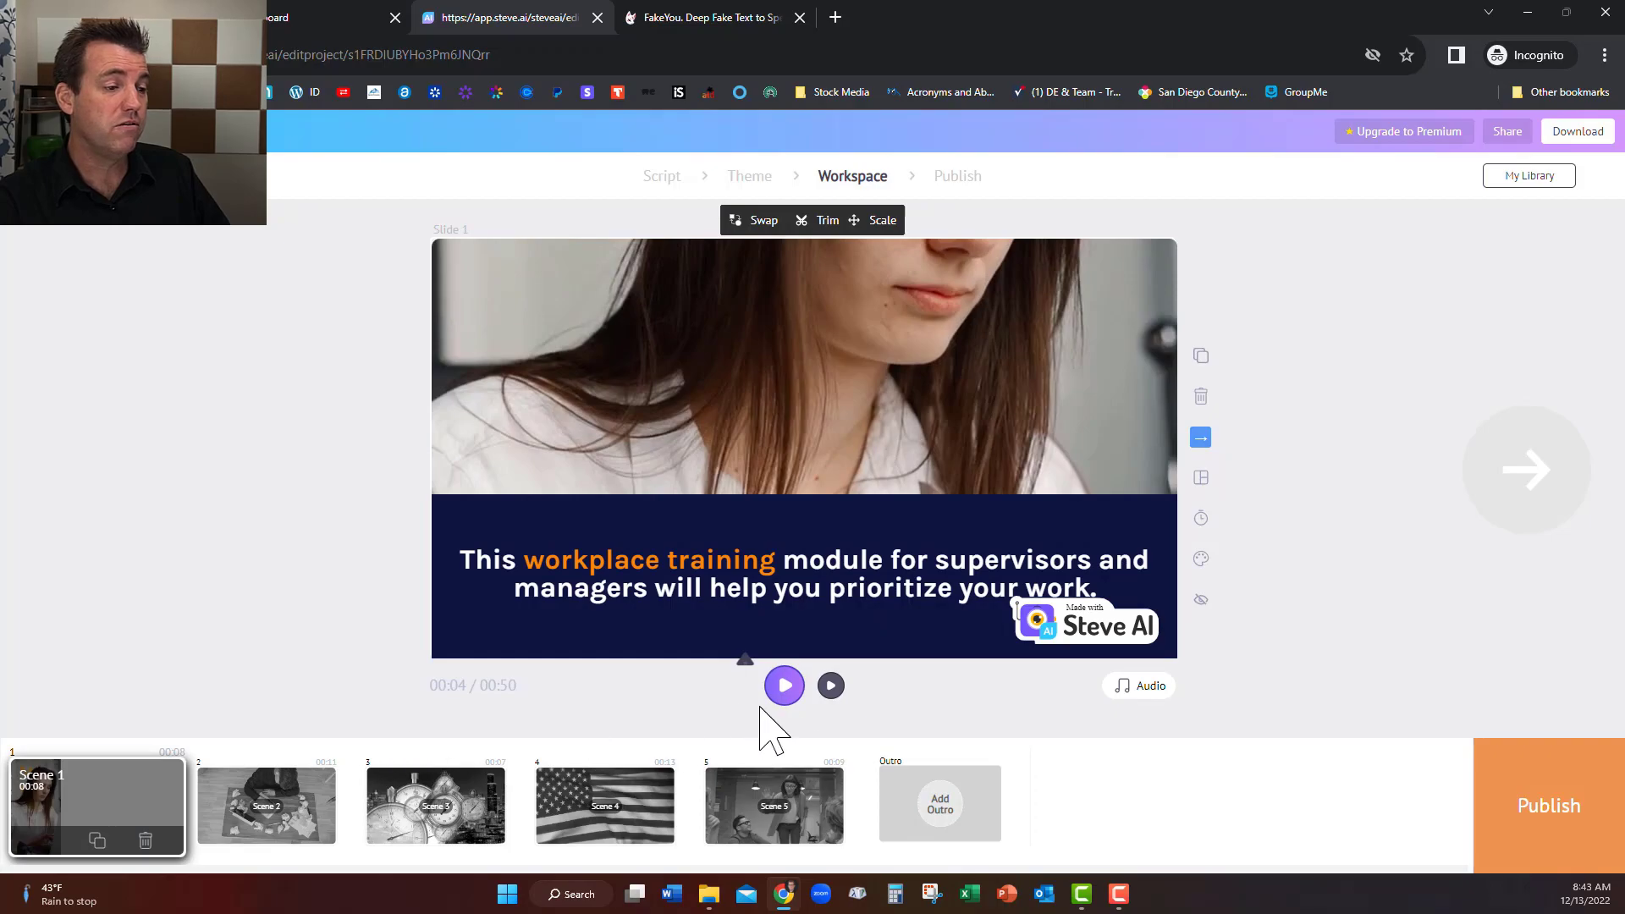
left_click(785, 685)
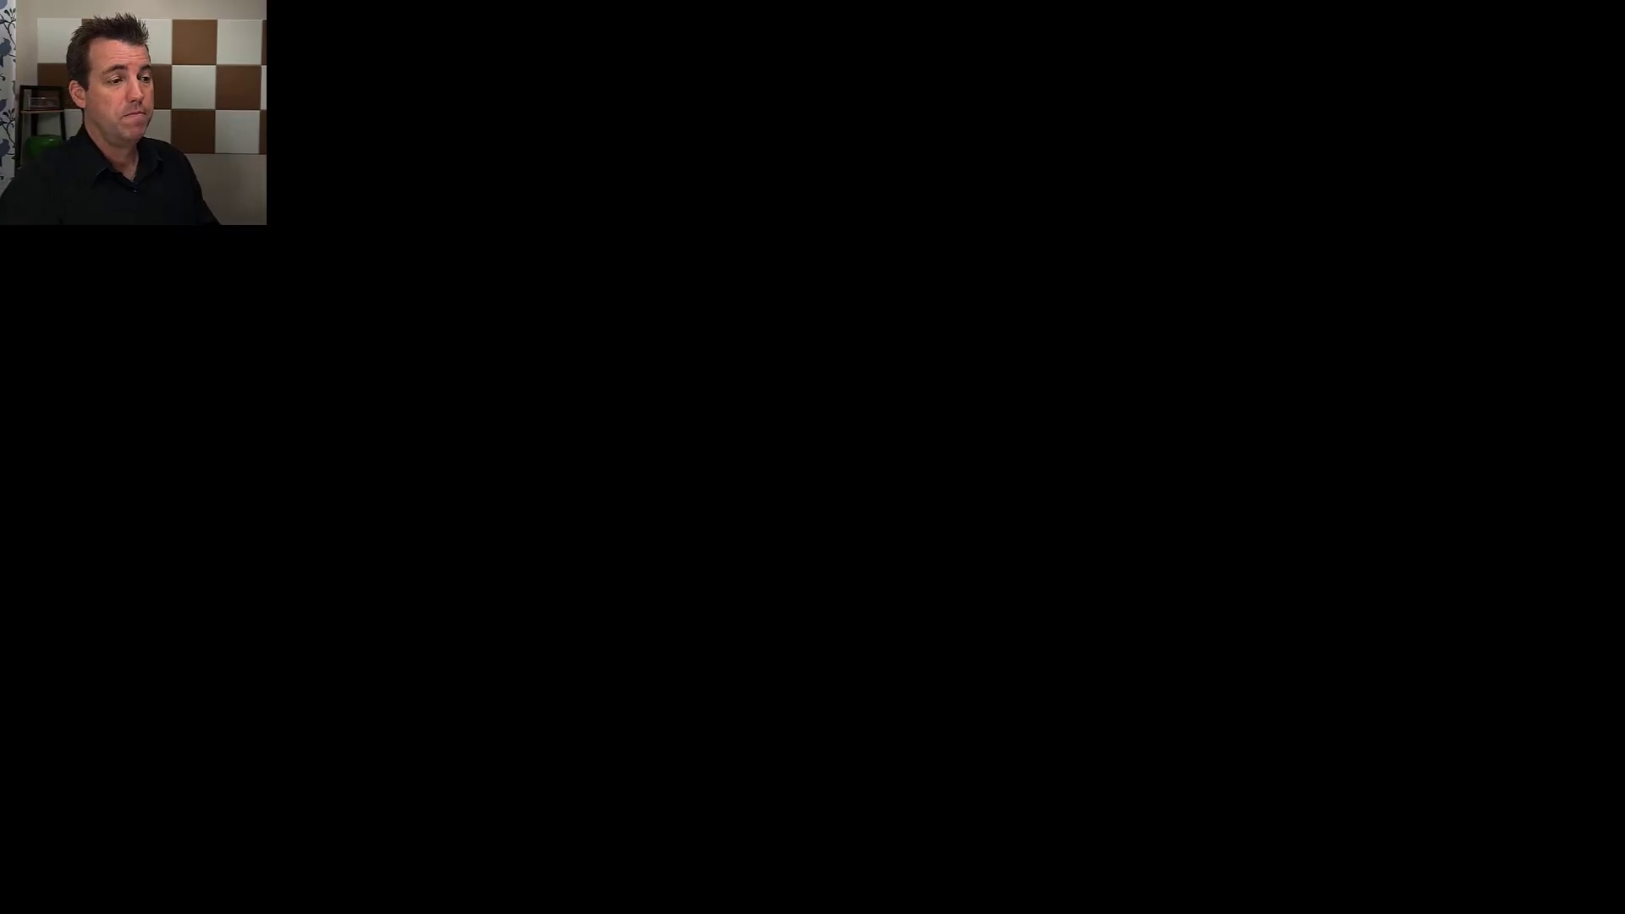
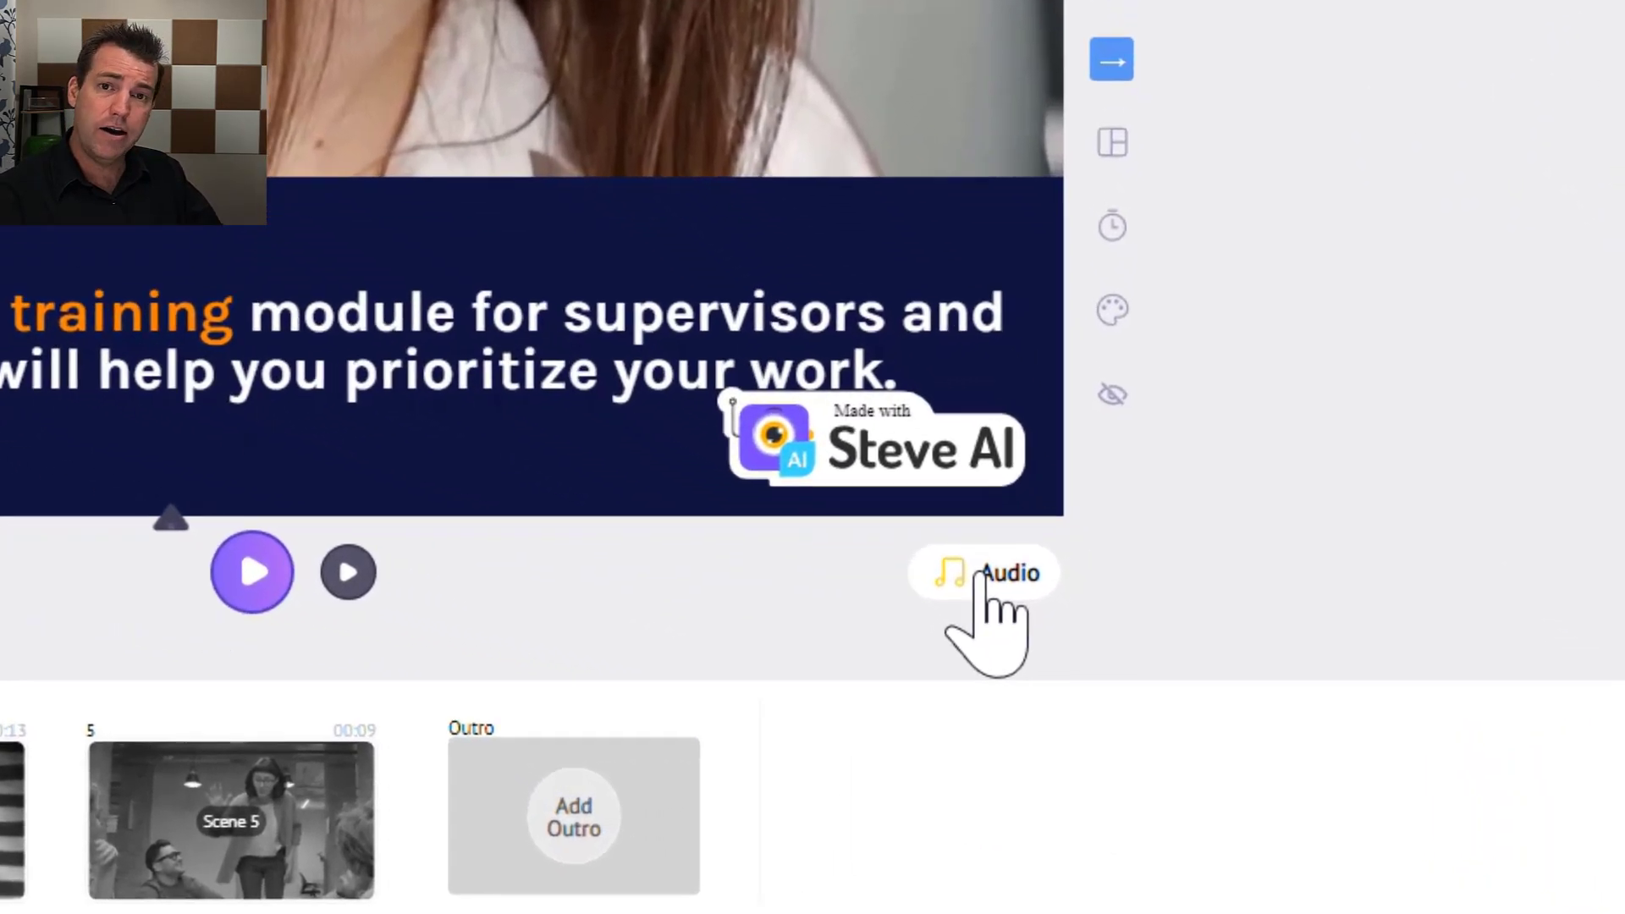
Step: Replace the video's background music with the free track Pipe Dream
left_click(981, 574)
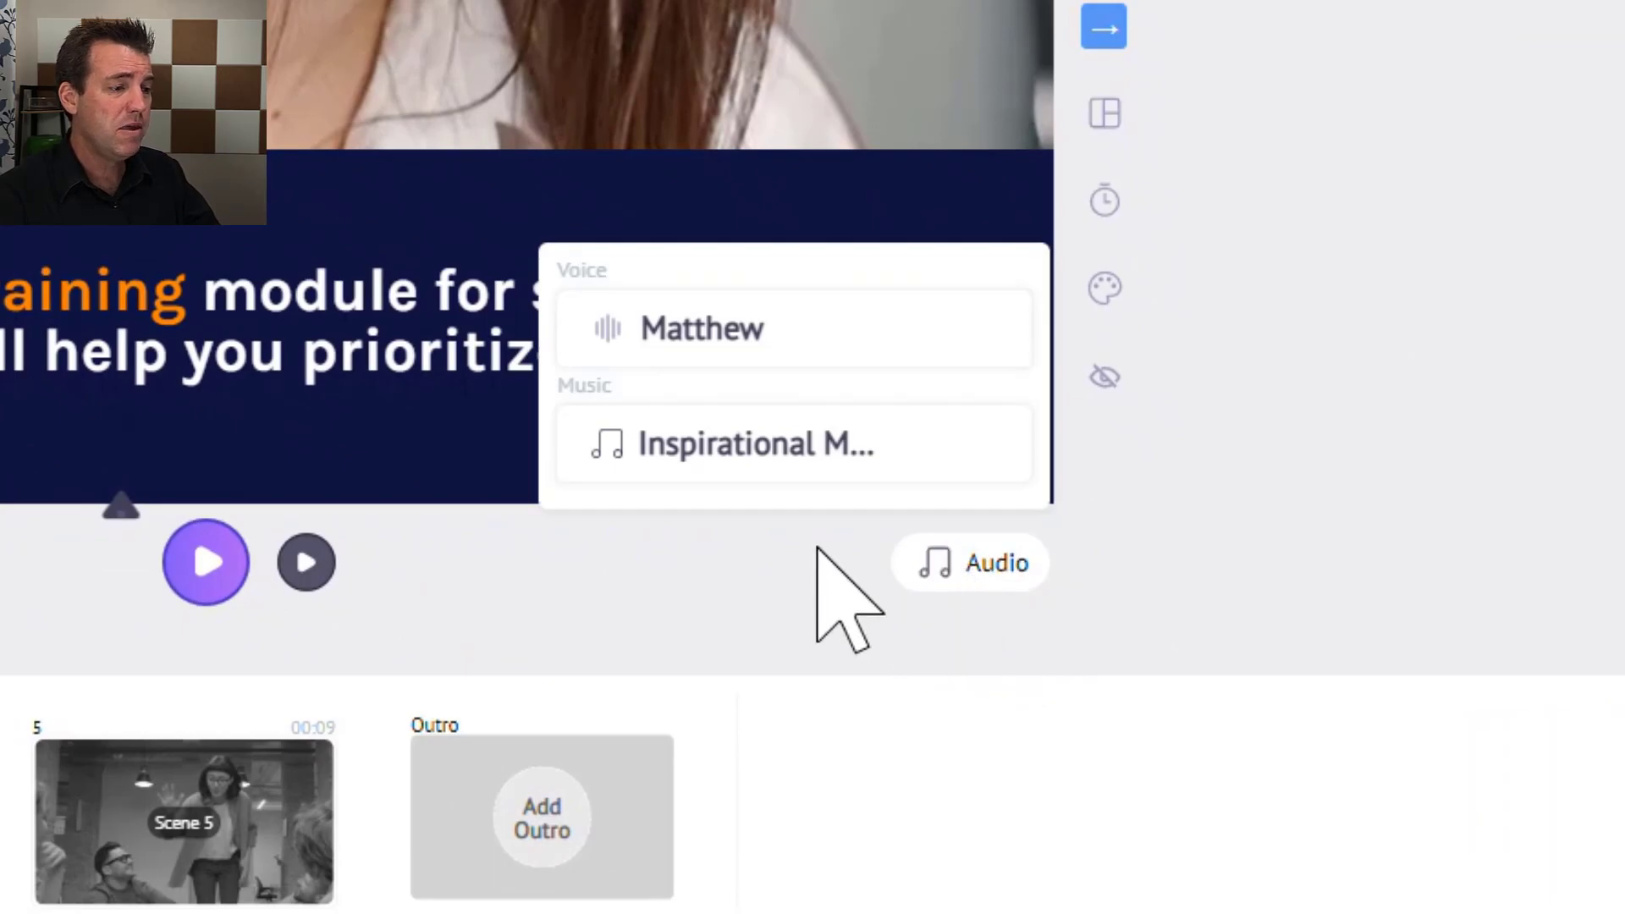
mouse_move(749, 336)
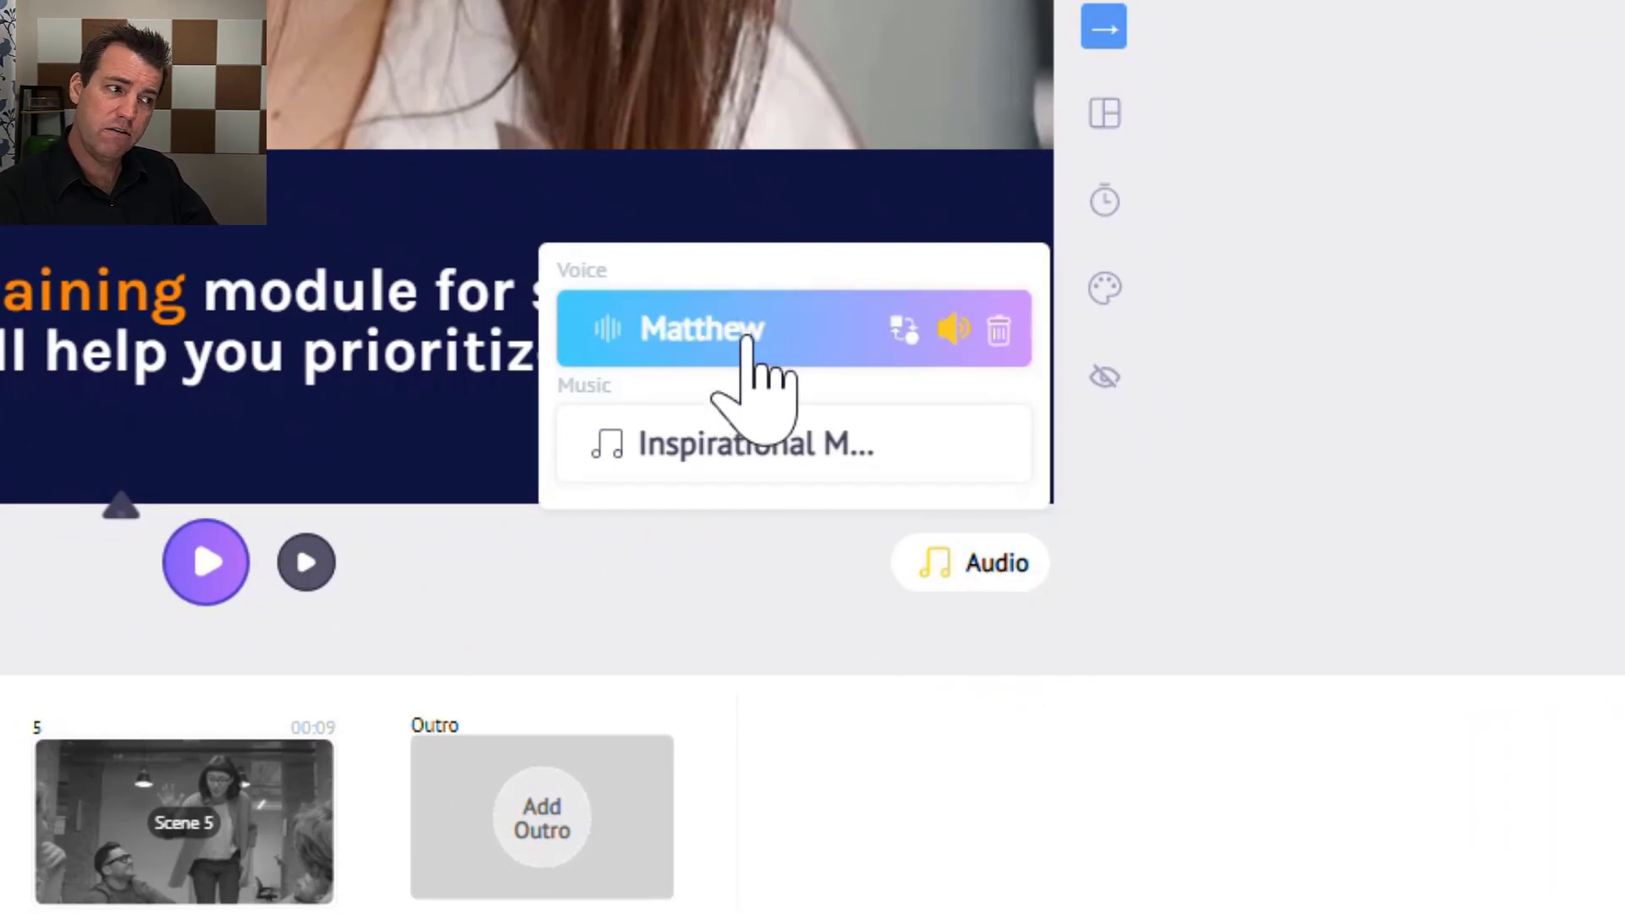
left_click(770, 457)
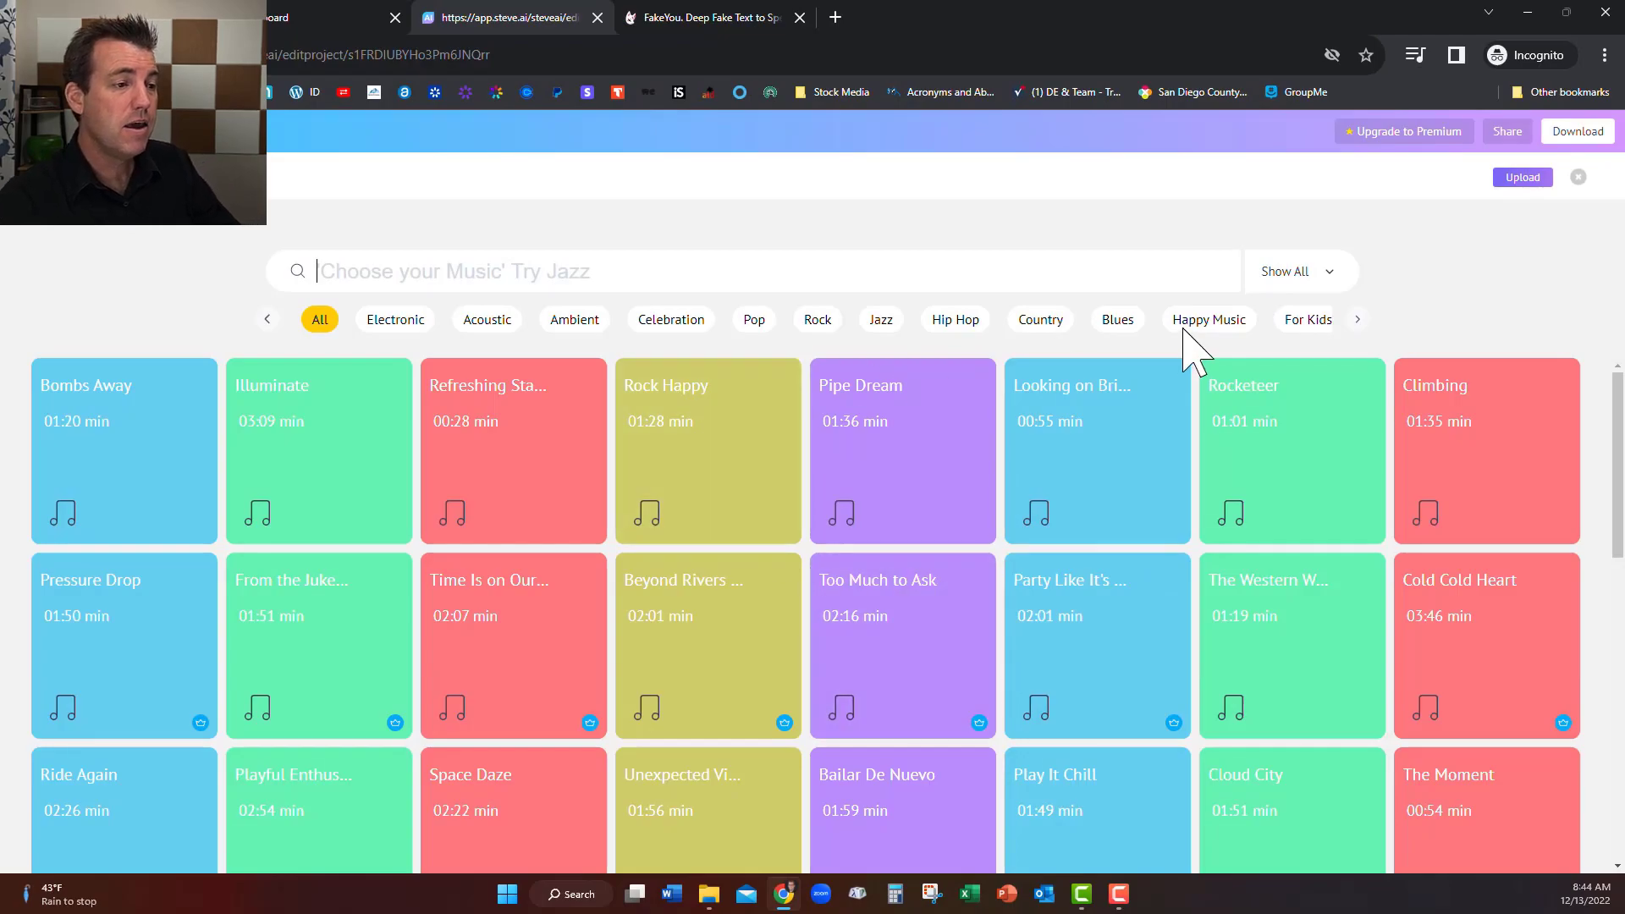
left_click(1326, 296)
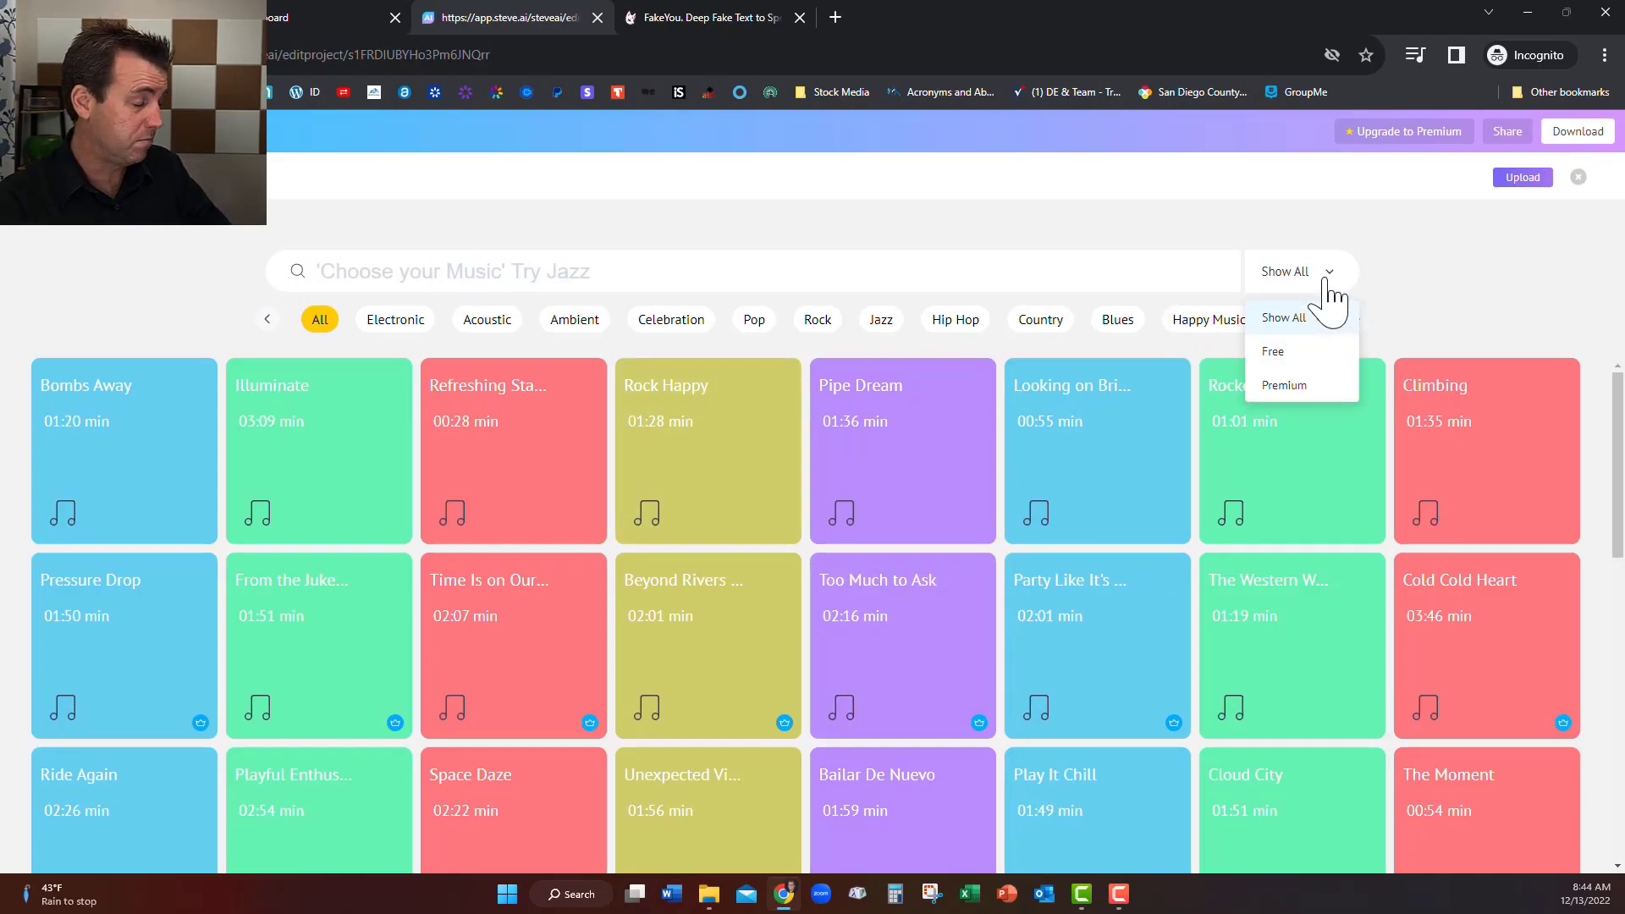
left_click(1276, 354)
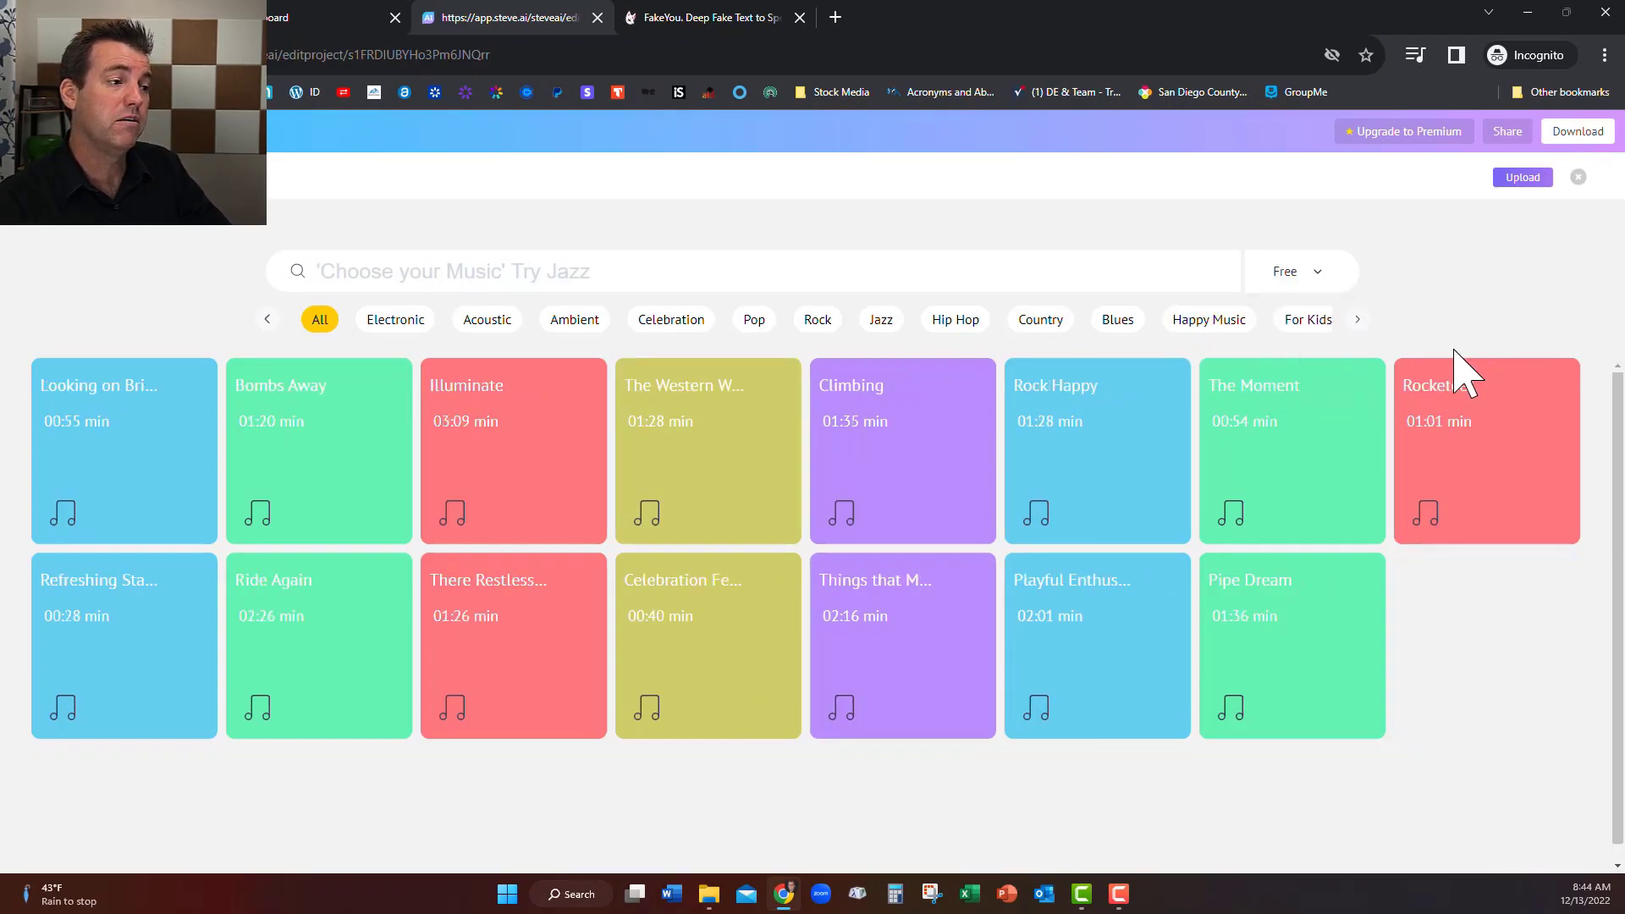
left_click(899, 646)
left_click(517, 635)
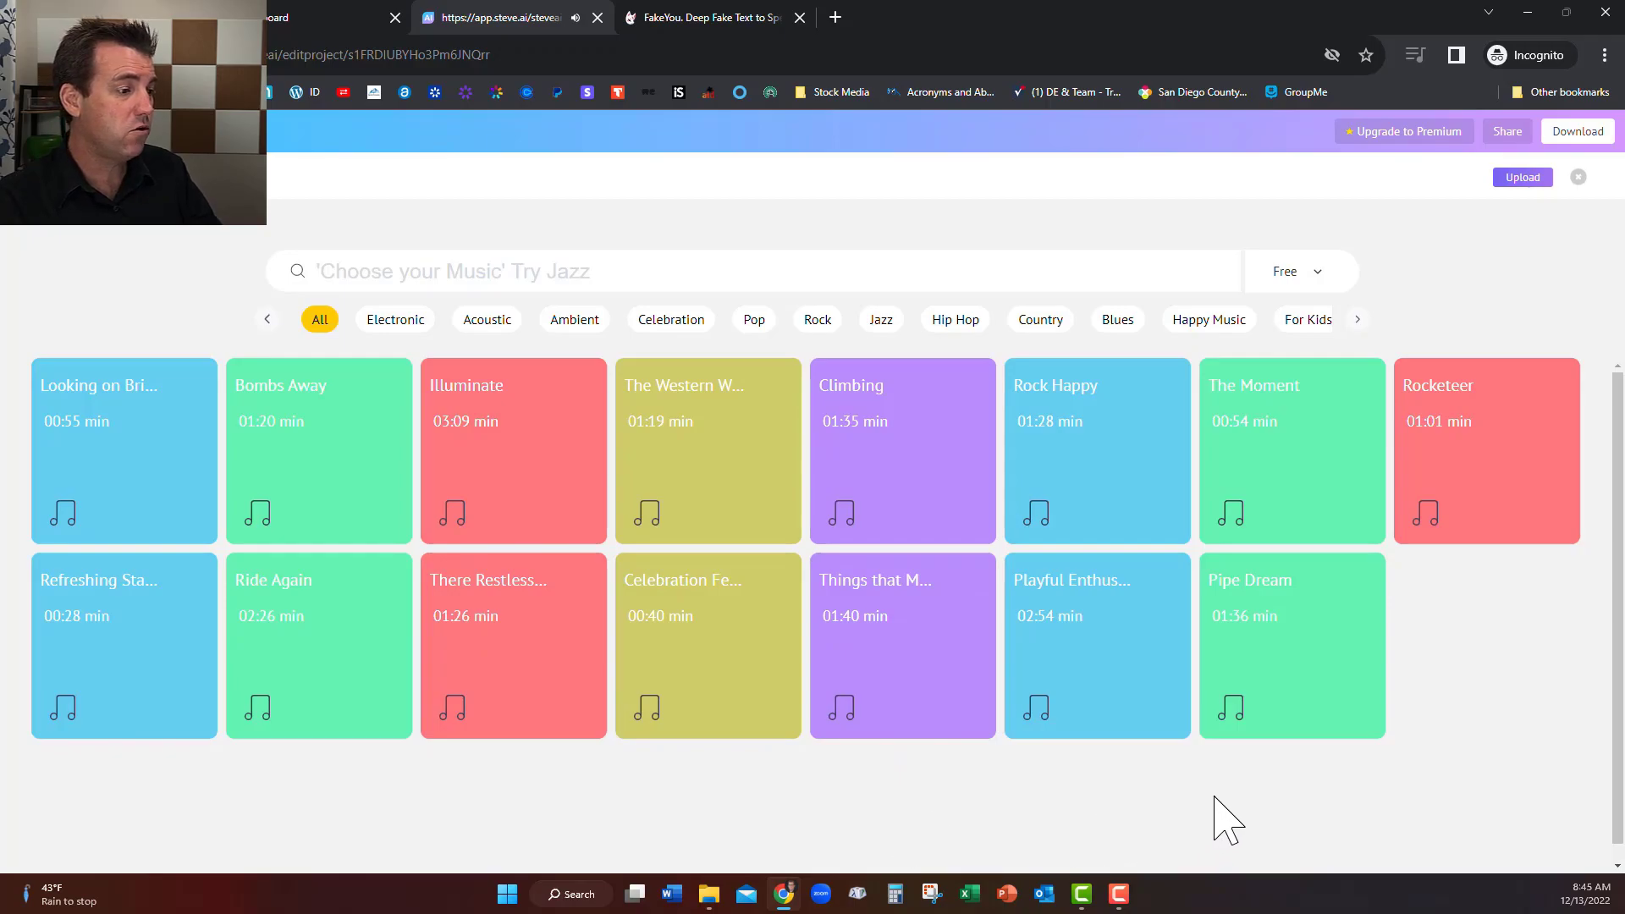
left_click(1293, 648)
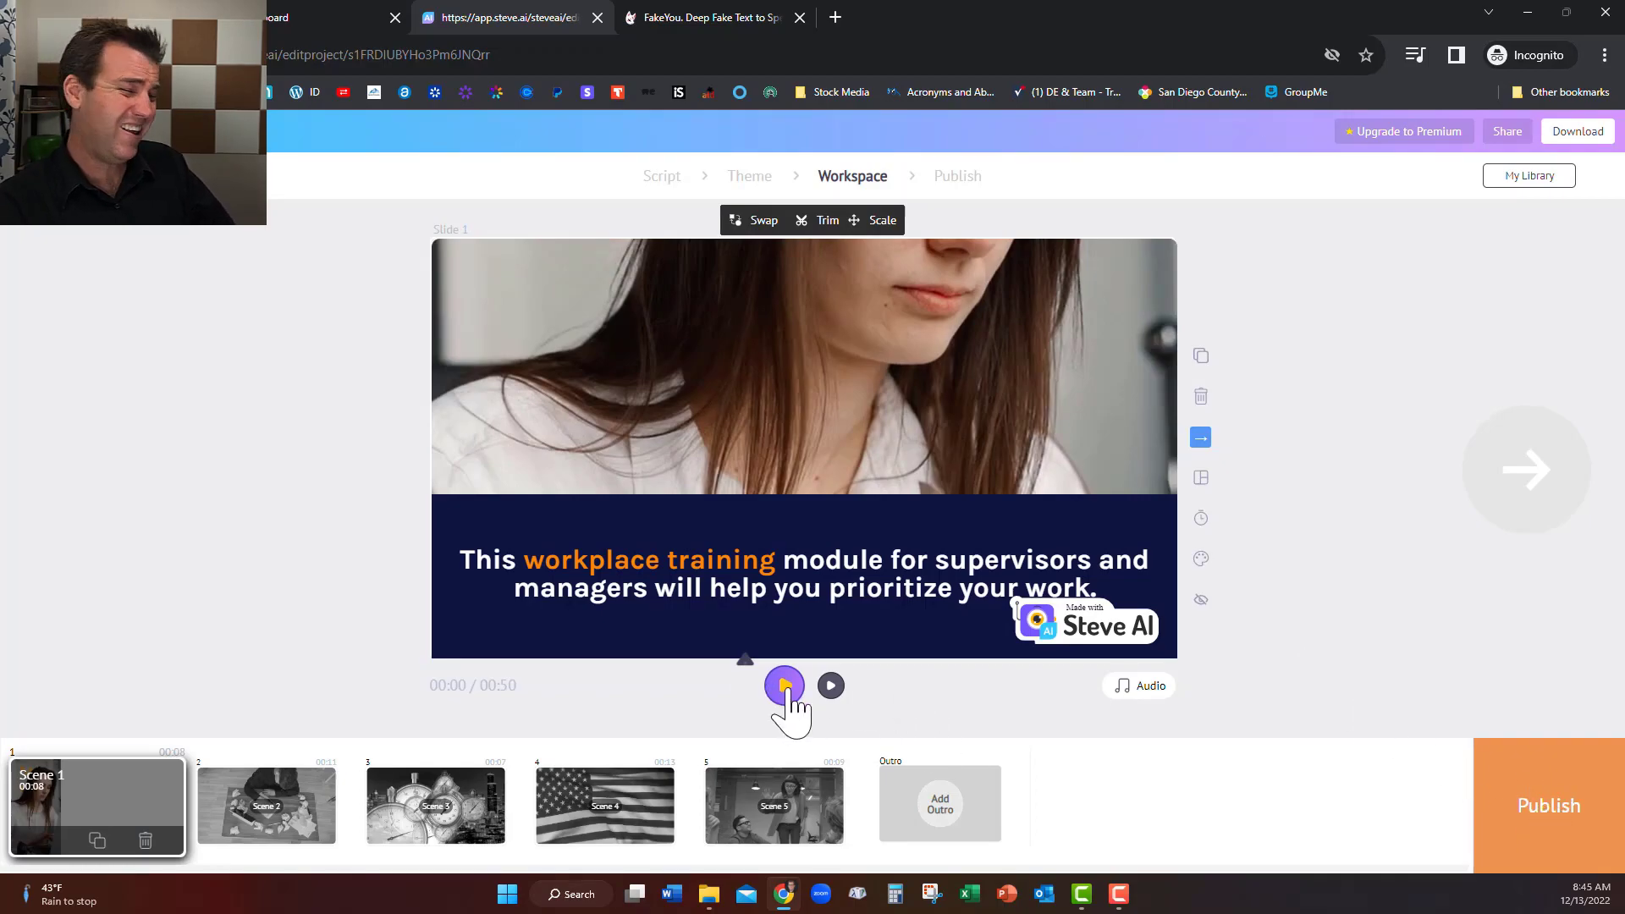
Step: Preview the start of the video with its new music and proceed to publishing it
left_click(785, 686)
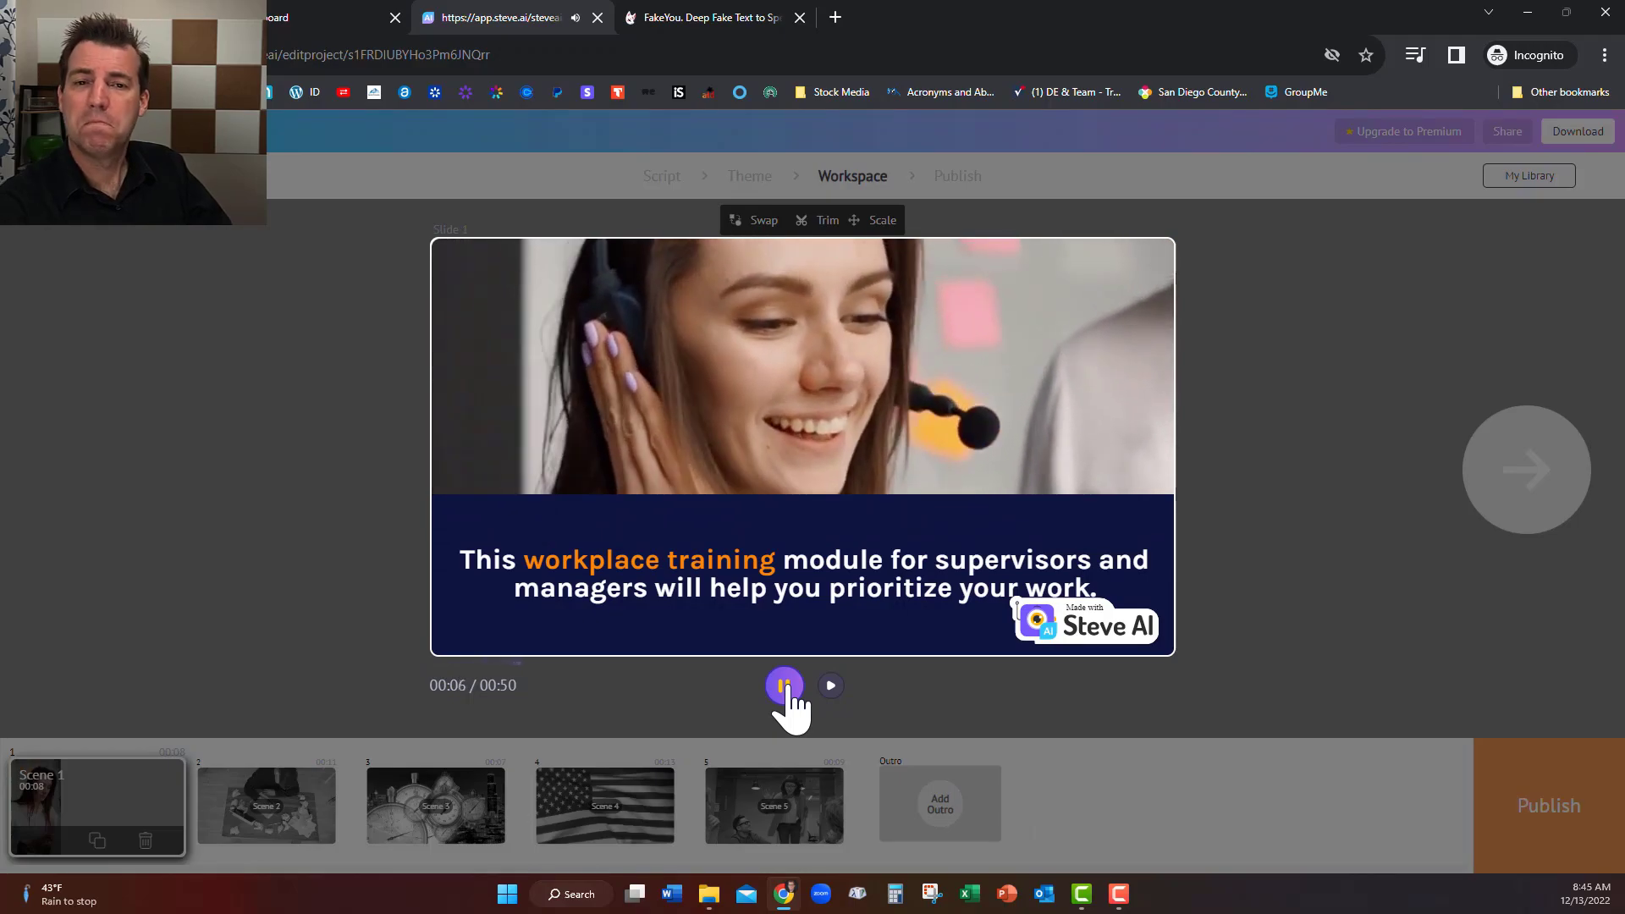
left_click(784, 685)
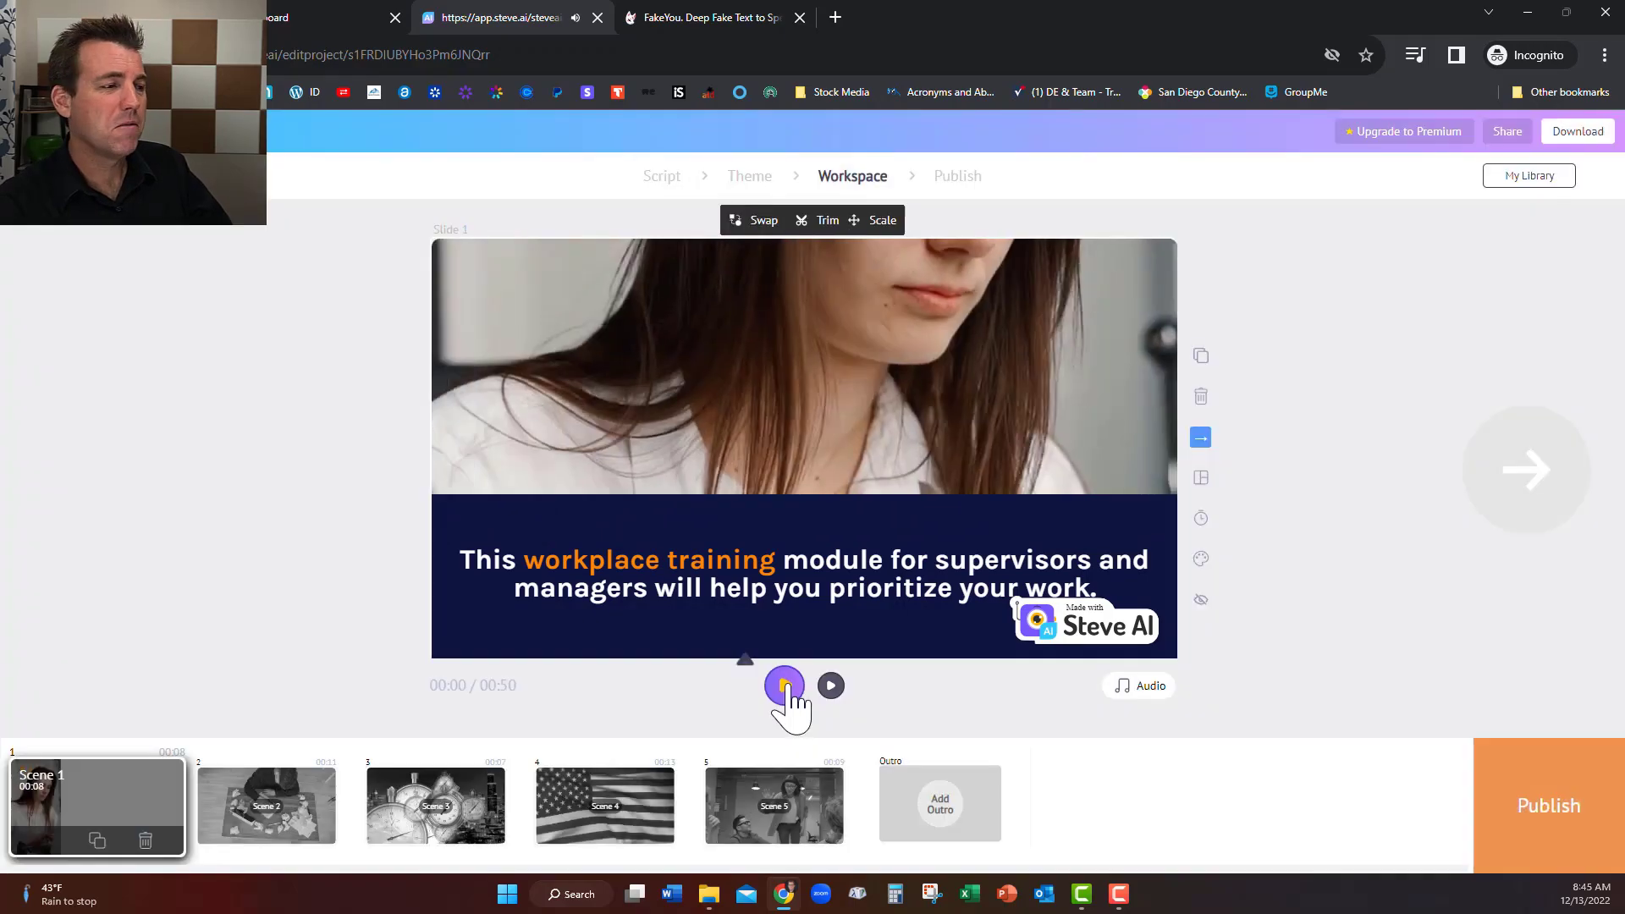
left_click(1555, 839)
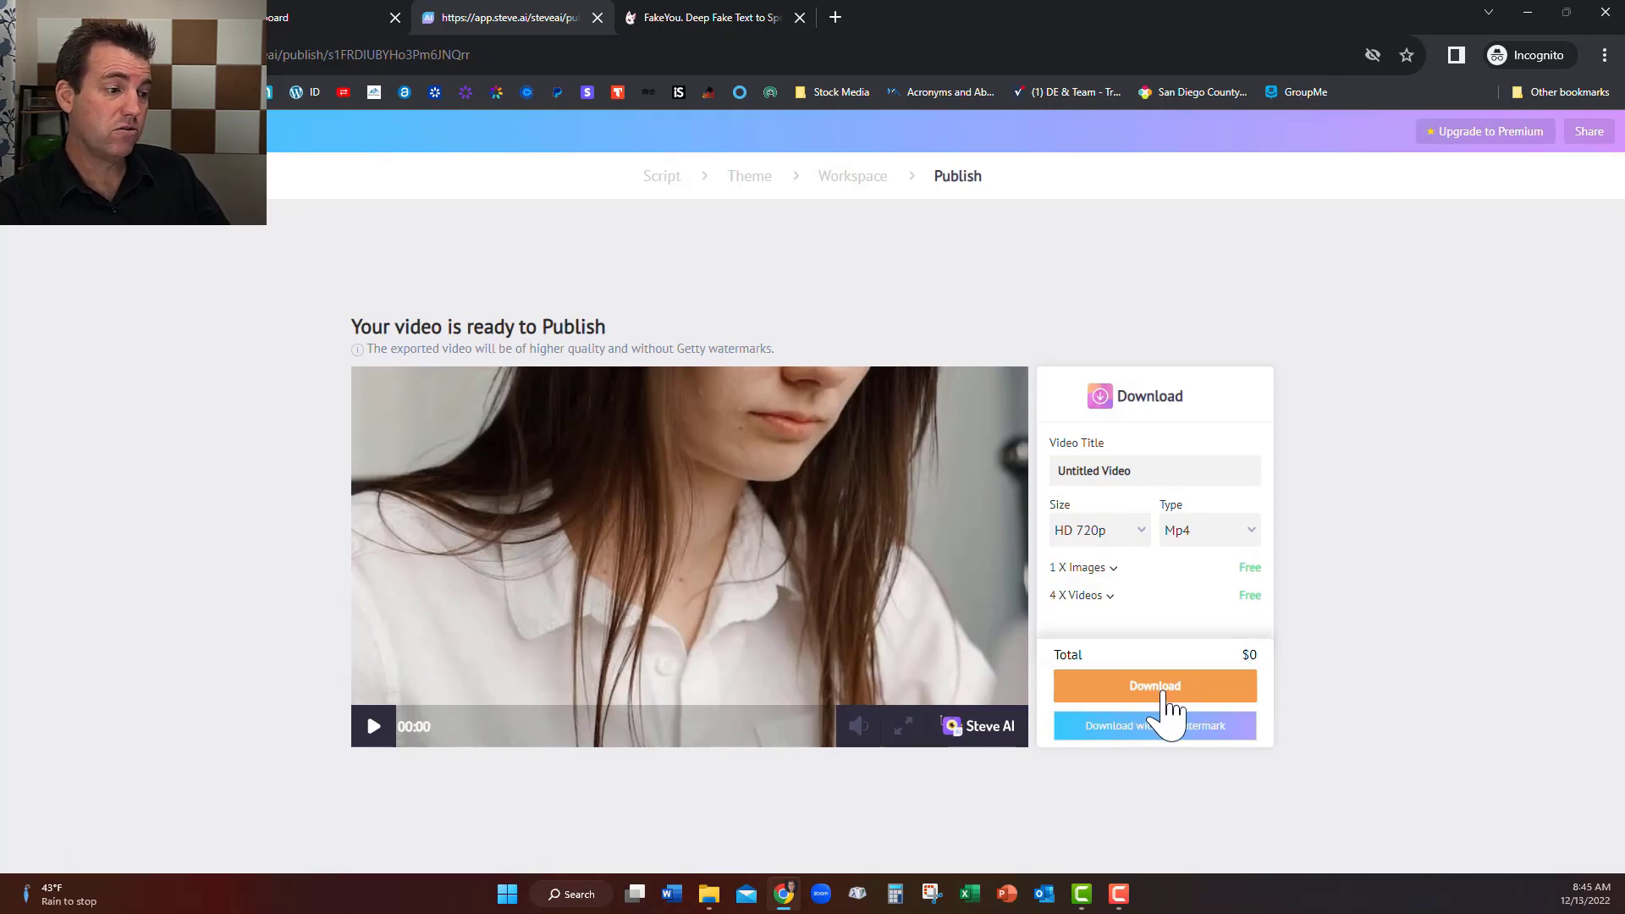
Step: Download the finished video in HD 720p as Mp4
left_click(1169, 706)
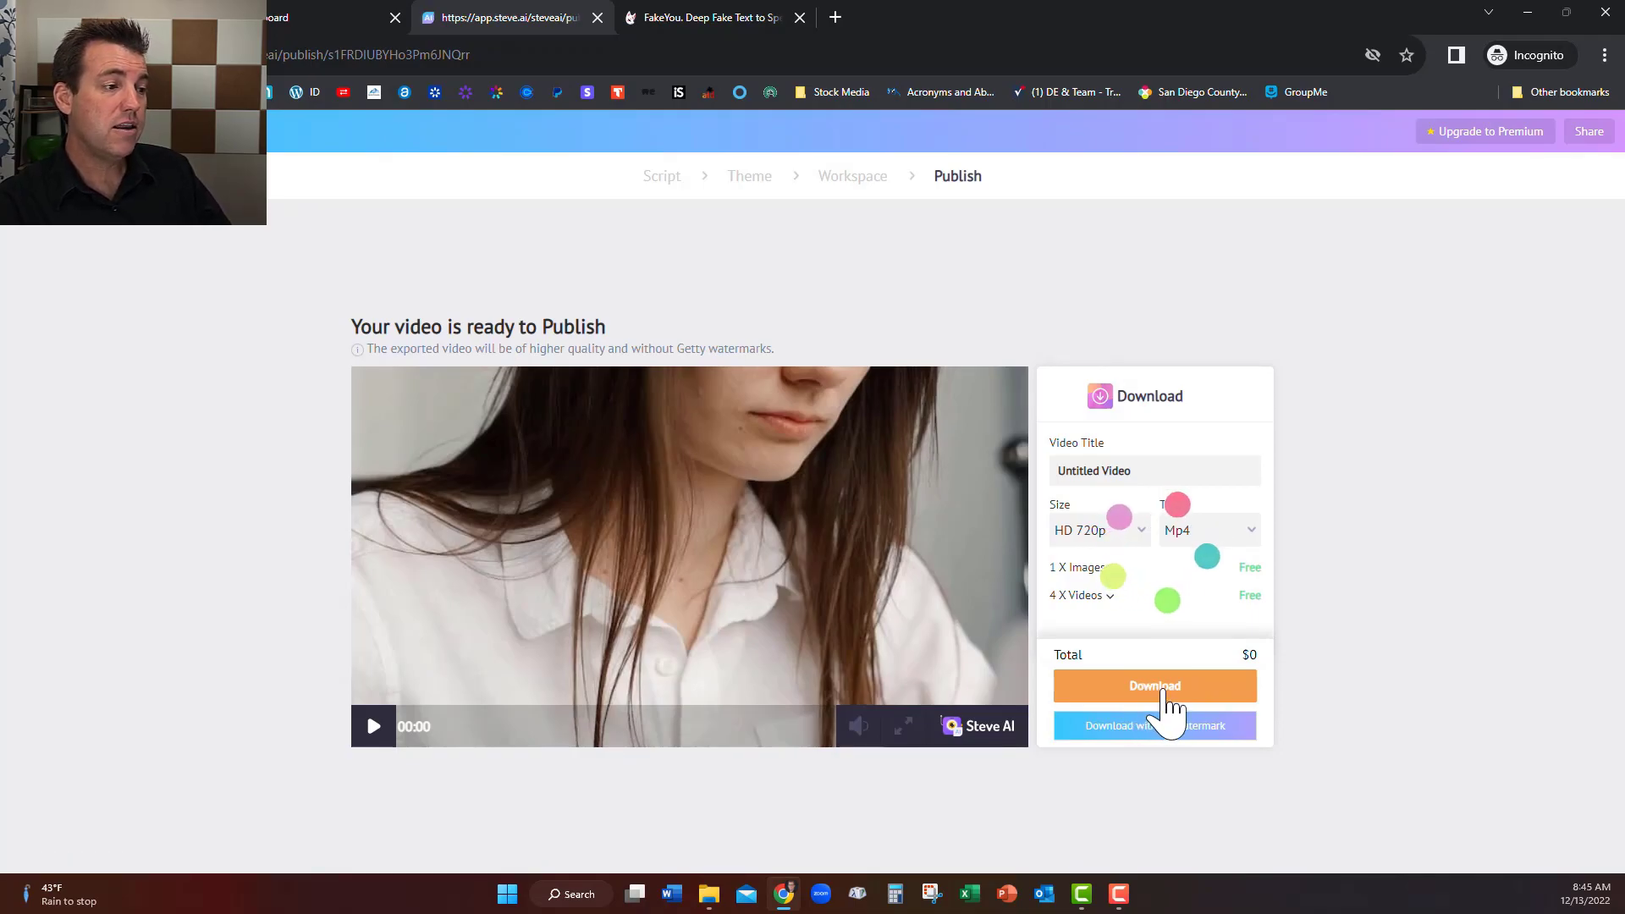
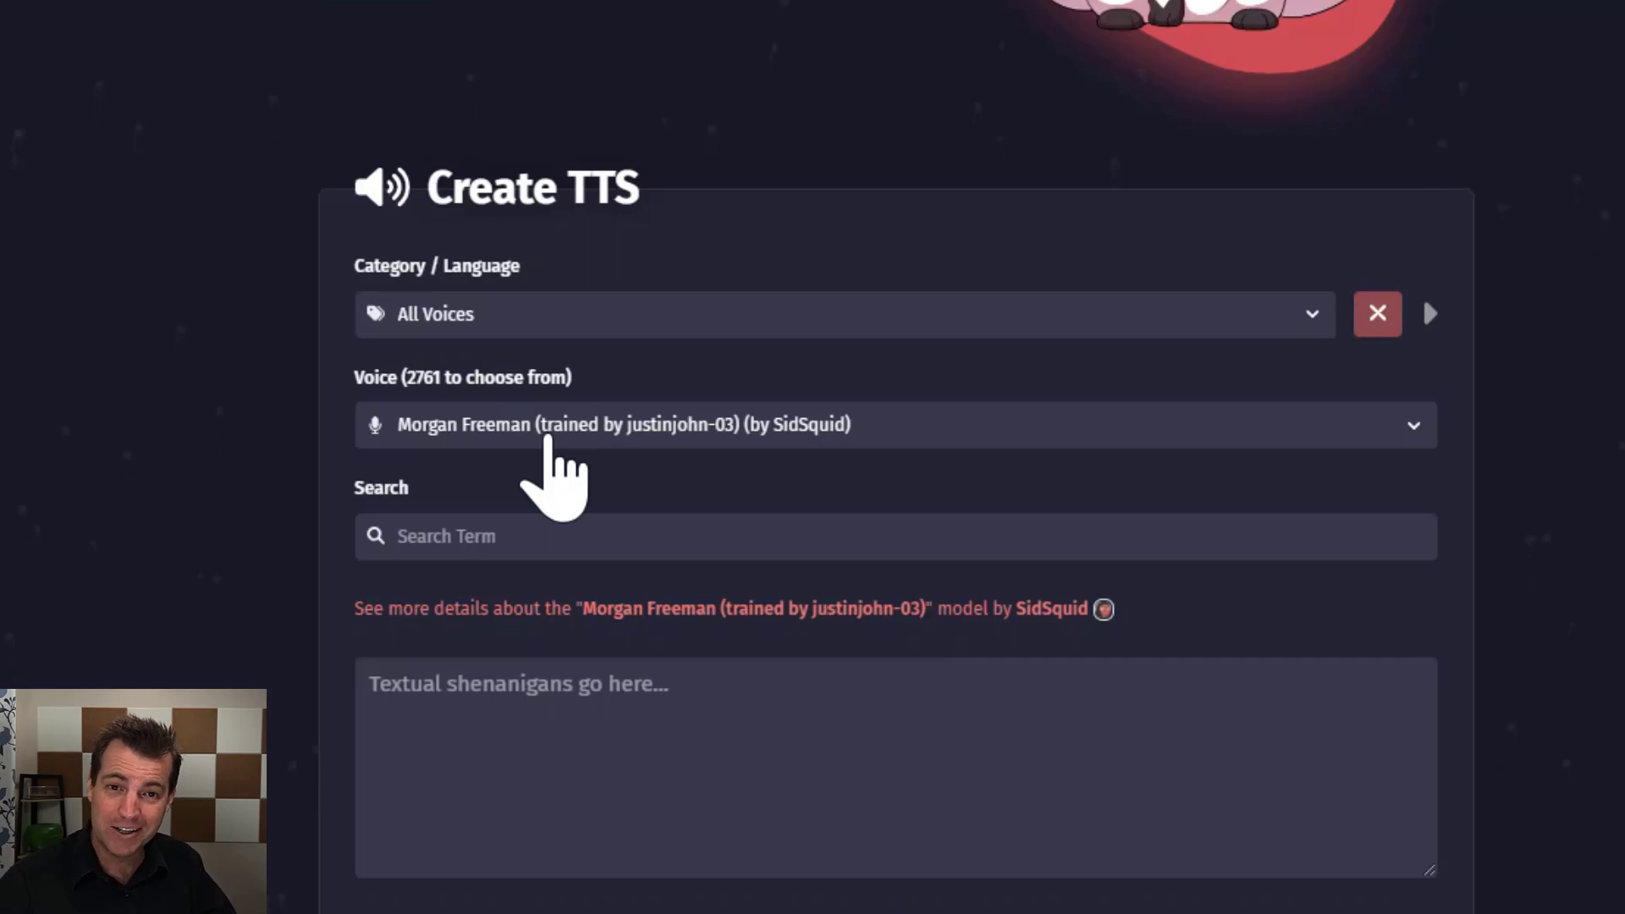
Step: Switch to FakeYou's text-to-speech form and browse the available voices in the All Voices category
left_click(547, 436)
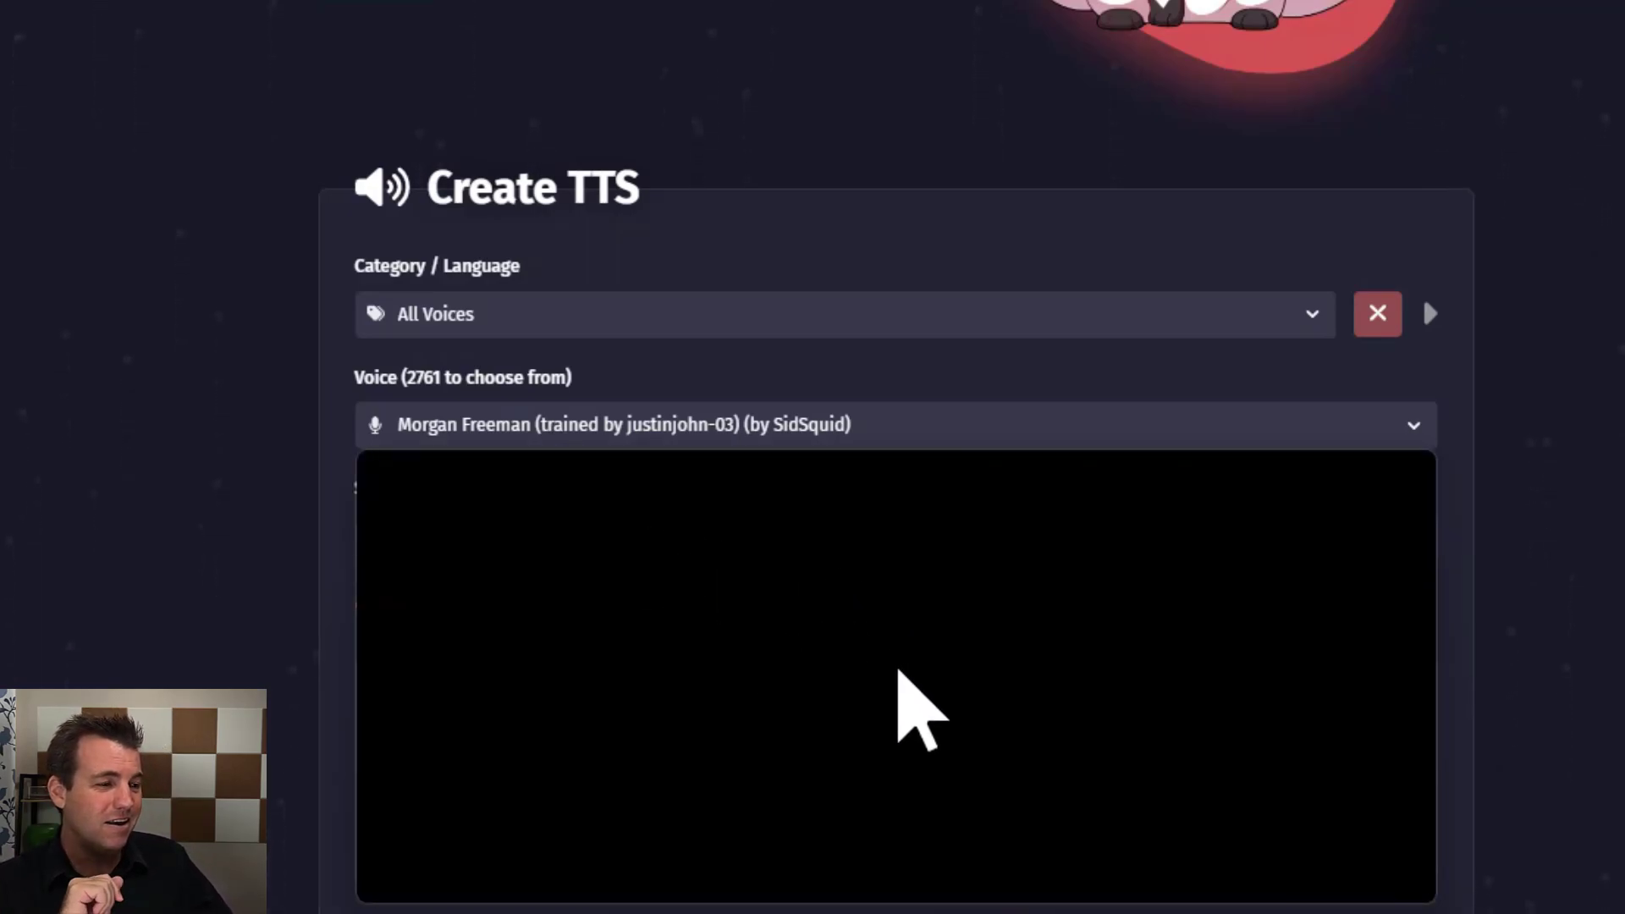
scroll(1001, 689, "down", 8)
scroll(668, 677, "down", 3)
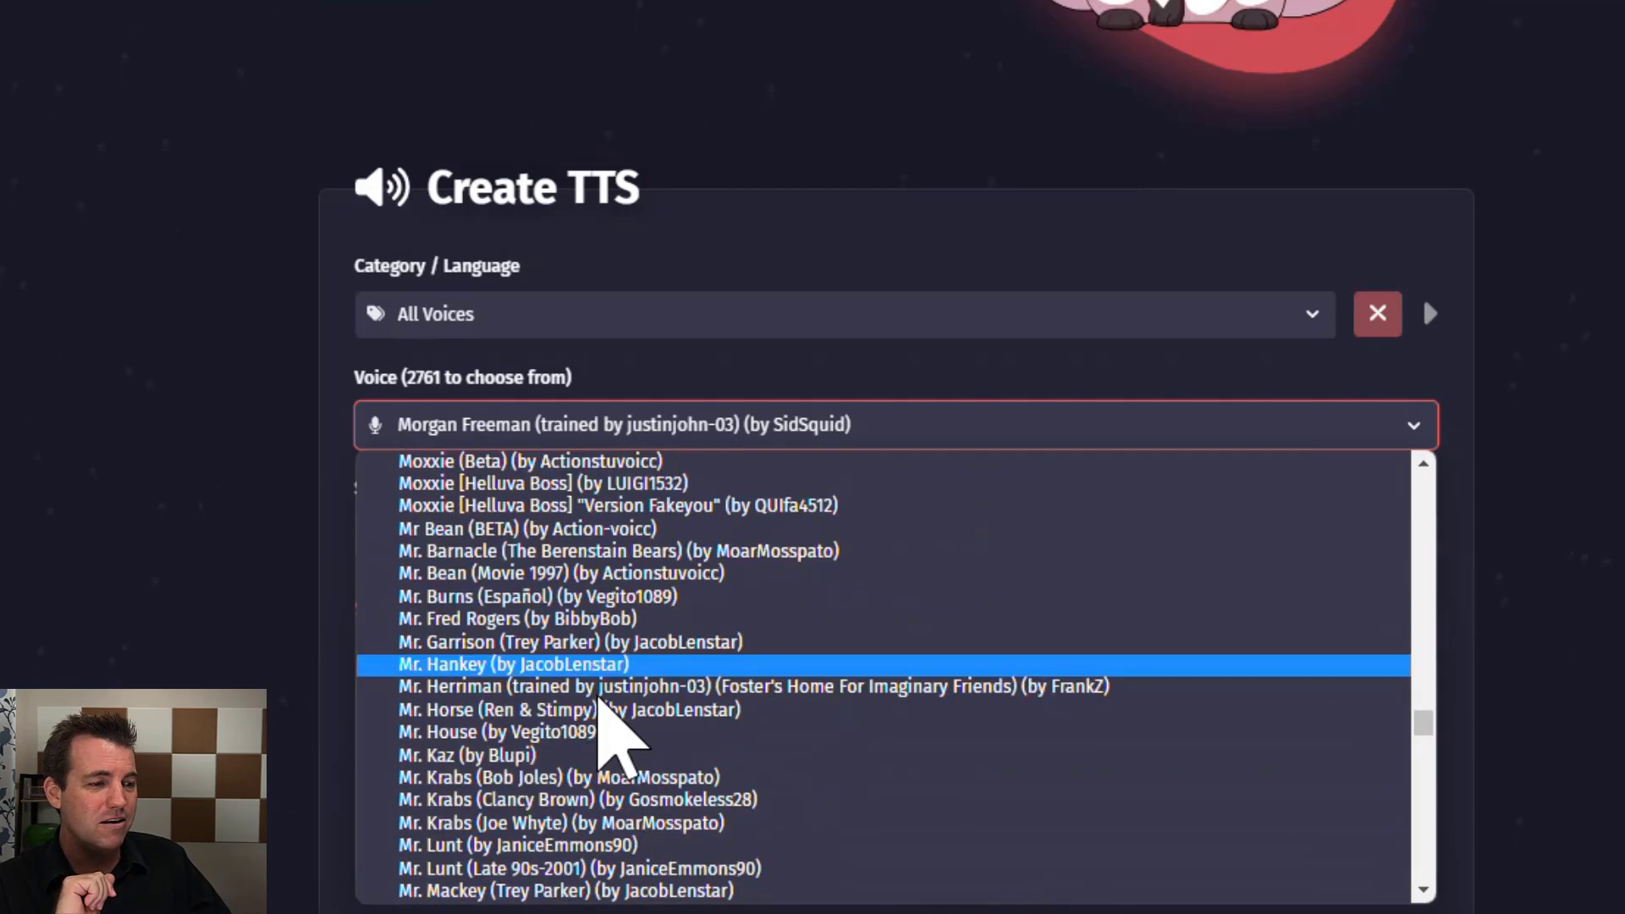
scroll(647, 677, "up", 8)
scroll(706, 748, "down", 6)
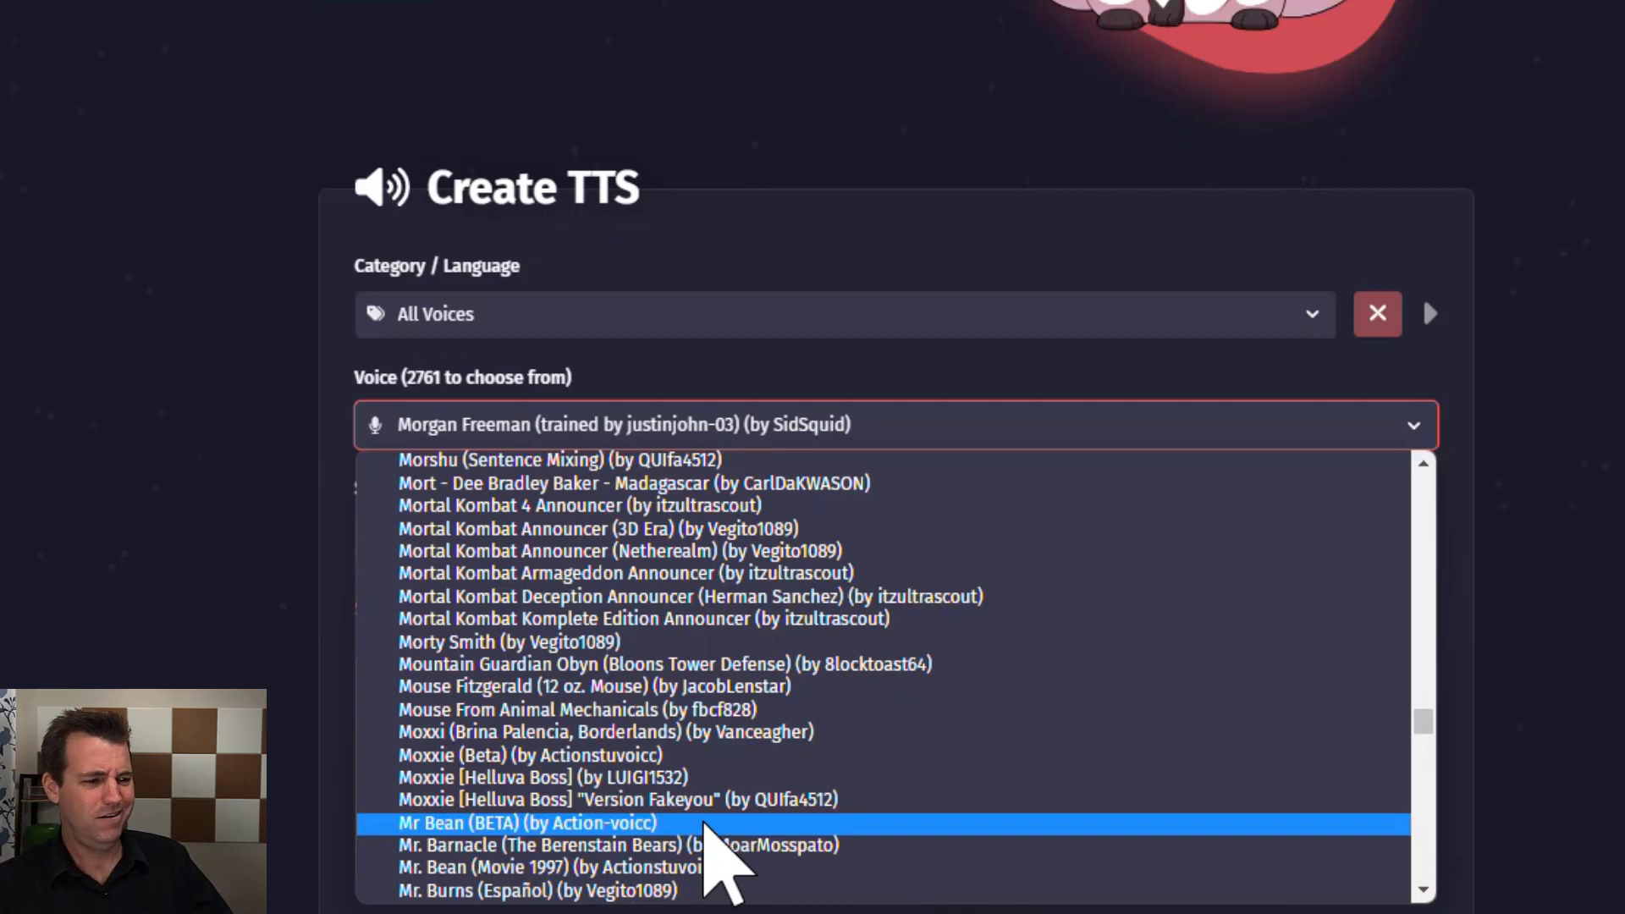
scroll(705, 832, "down", 8)
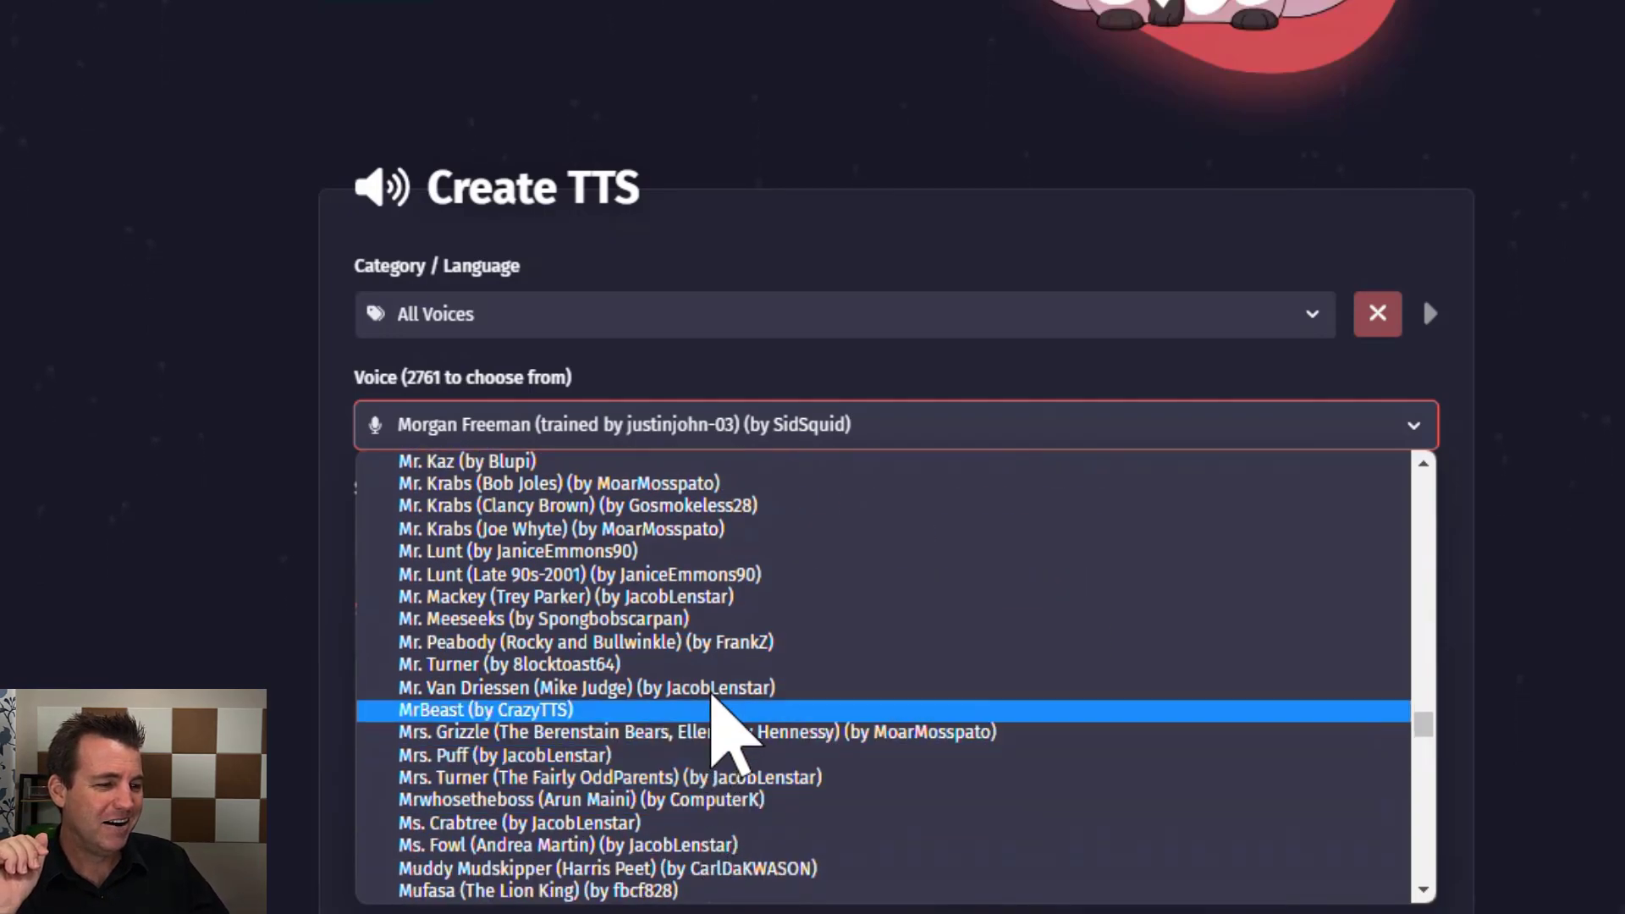
scroll(743, 798, "down", 10)
left_click(471, 319)
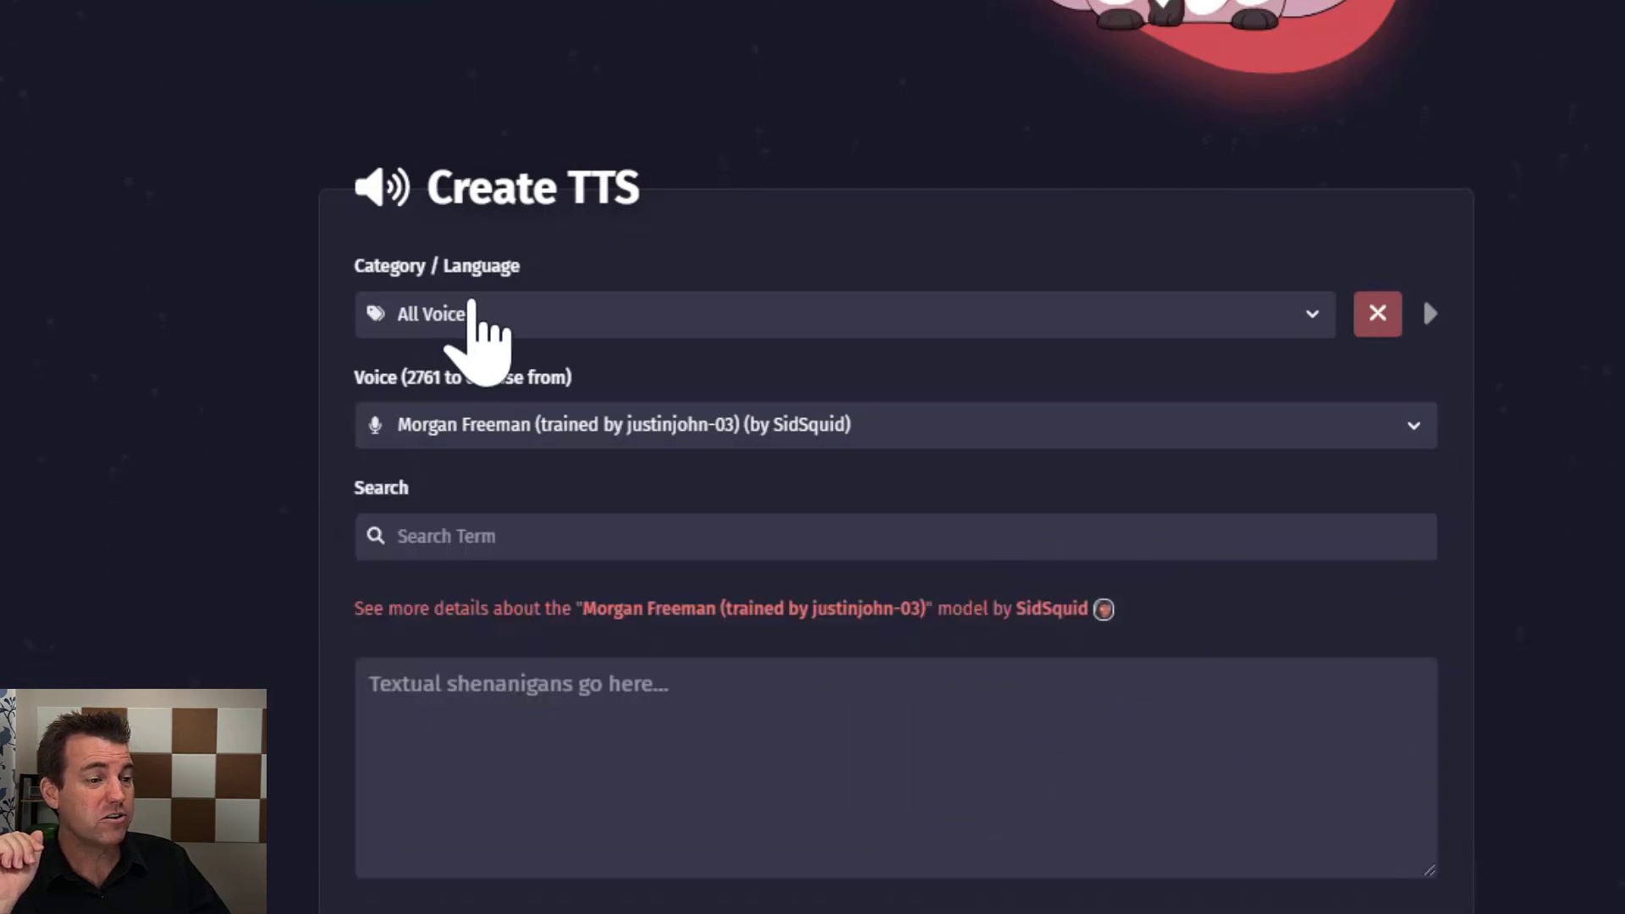
Step: Filter the voices by the Cartoons category and look through the cartoon voices offered
left_click(558, 340)
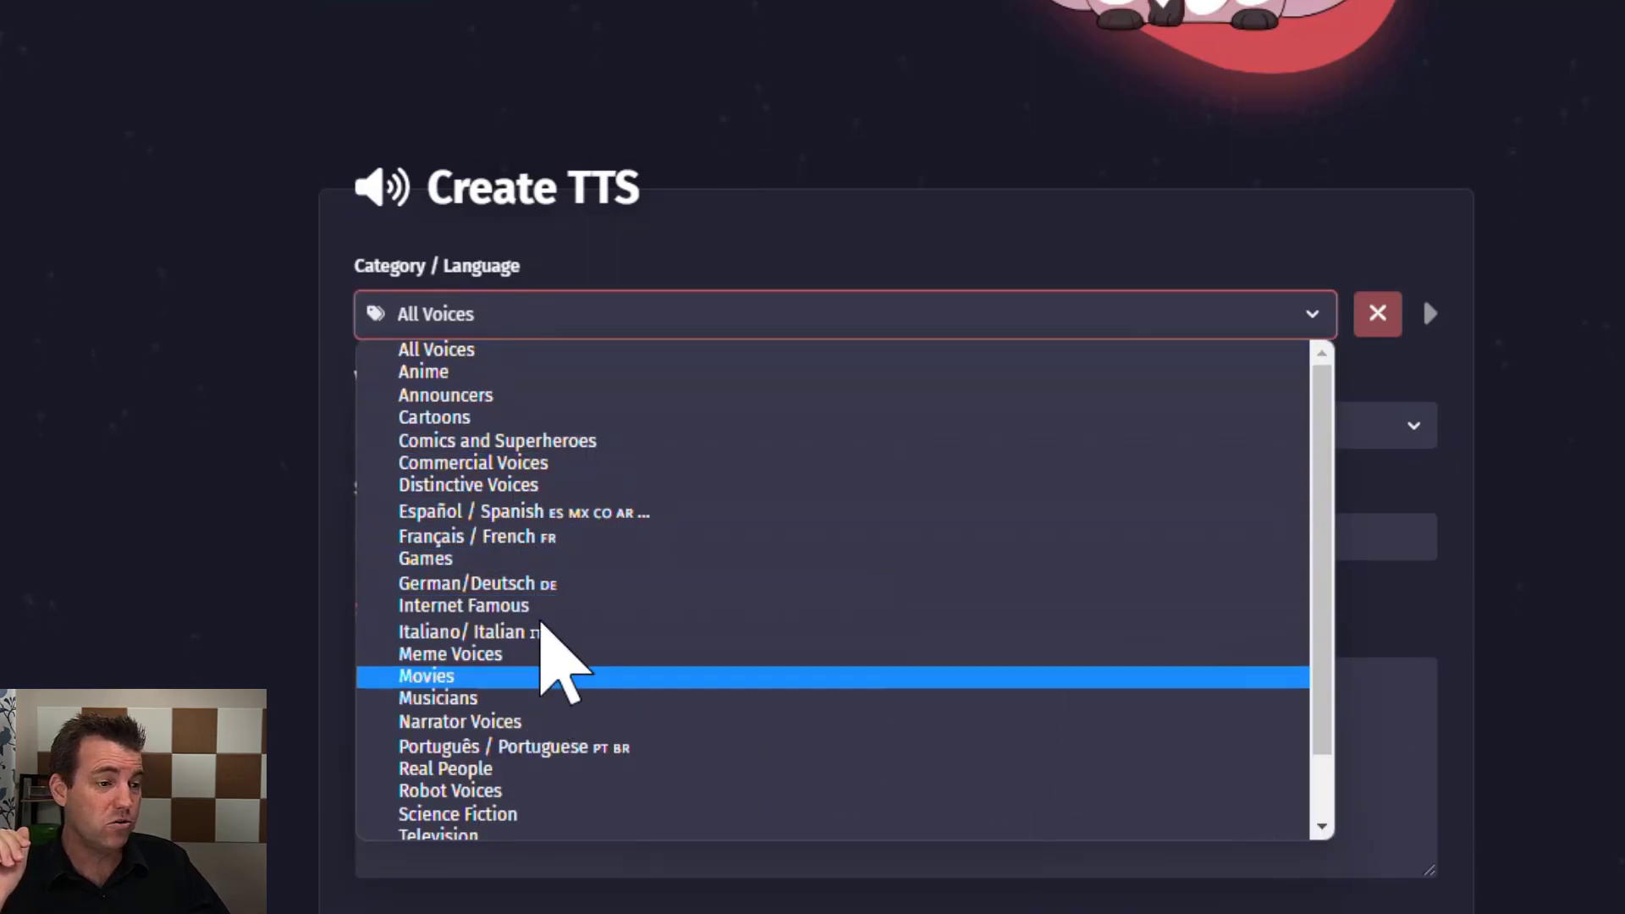
left_click(488, 416)
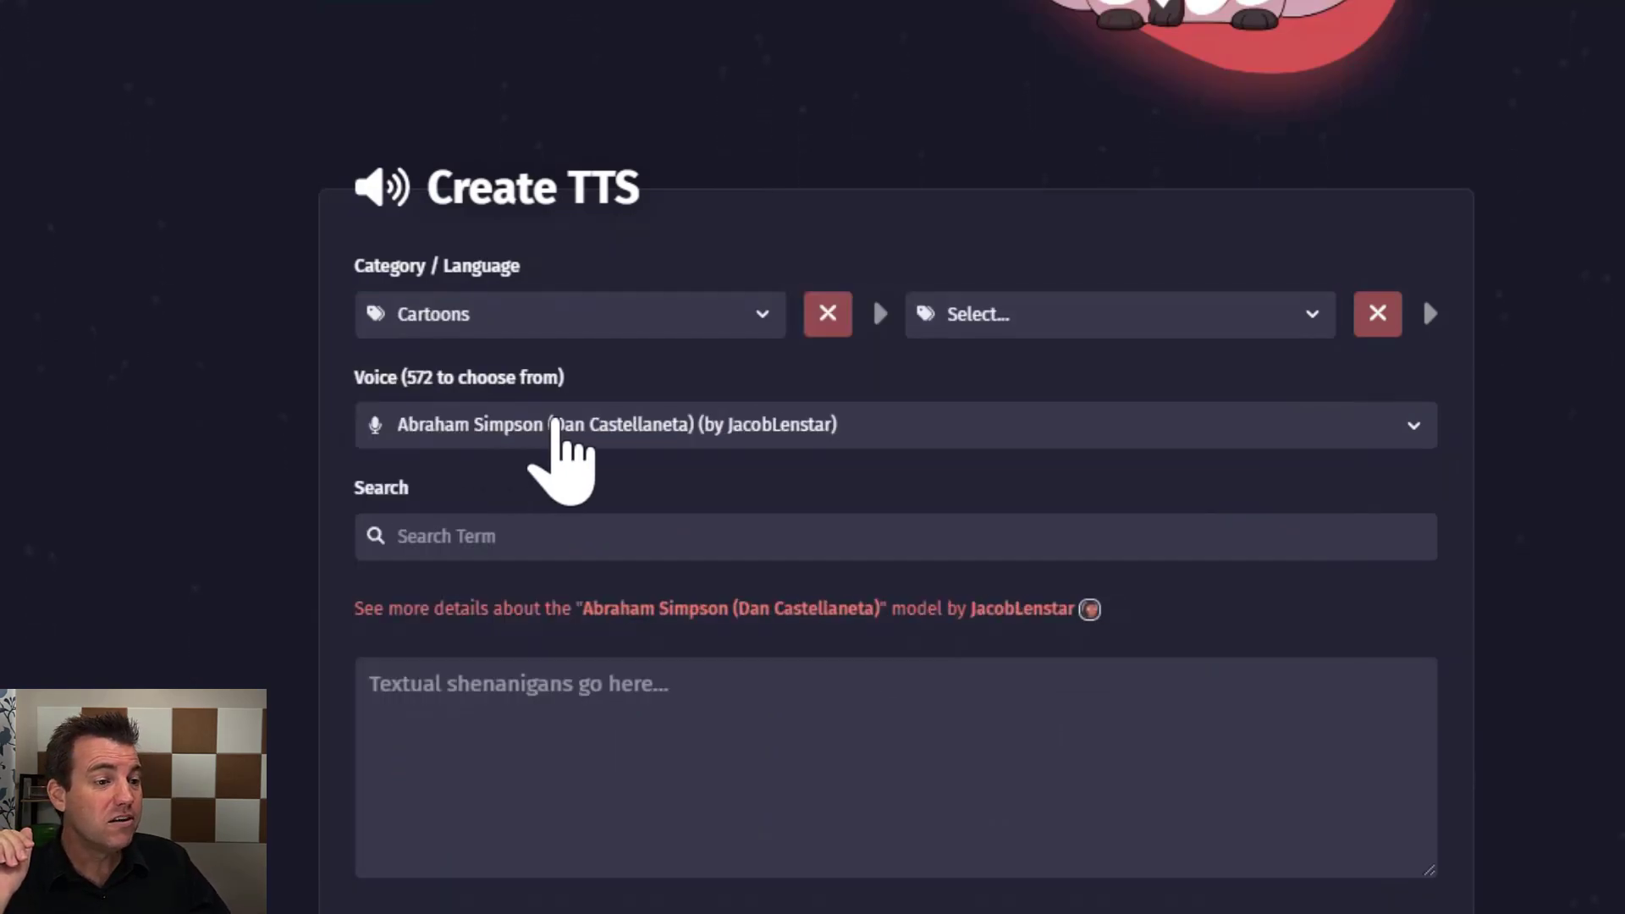
left_click(631, 434)
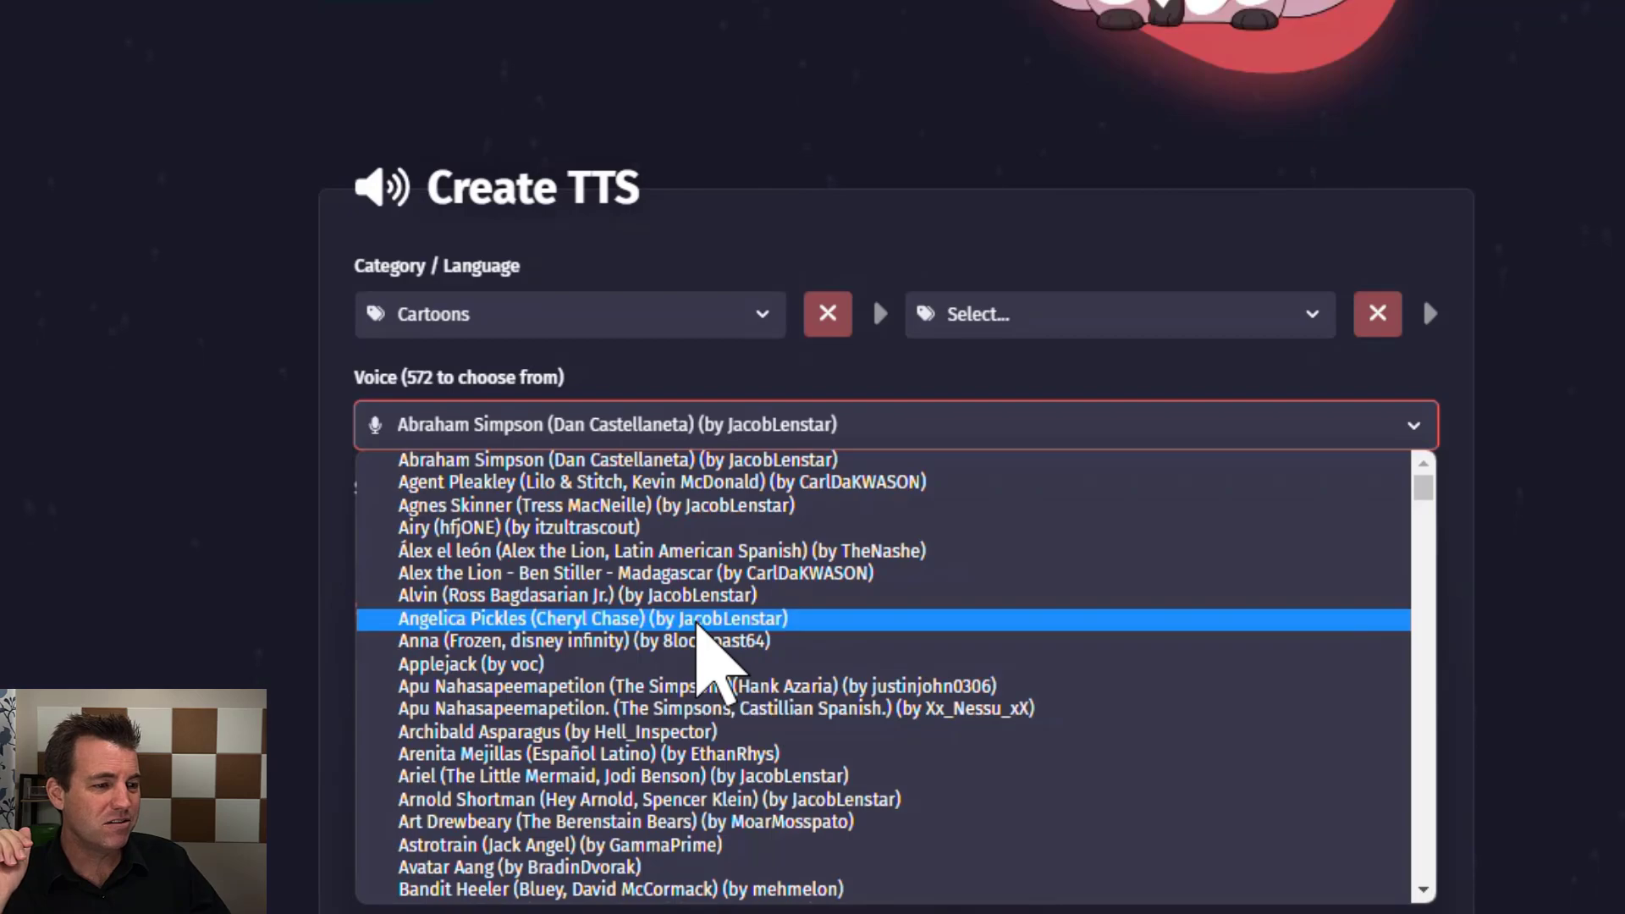
scroll(711, 677, "down", 3)
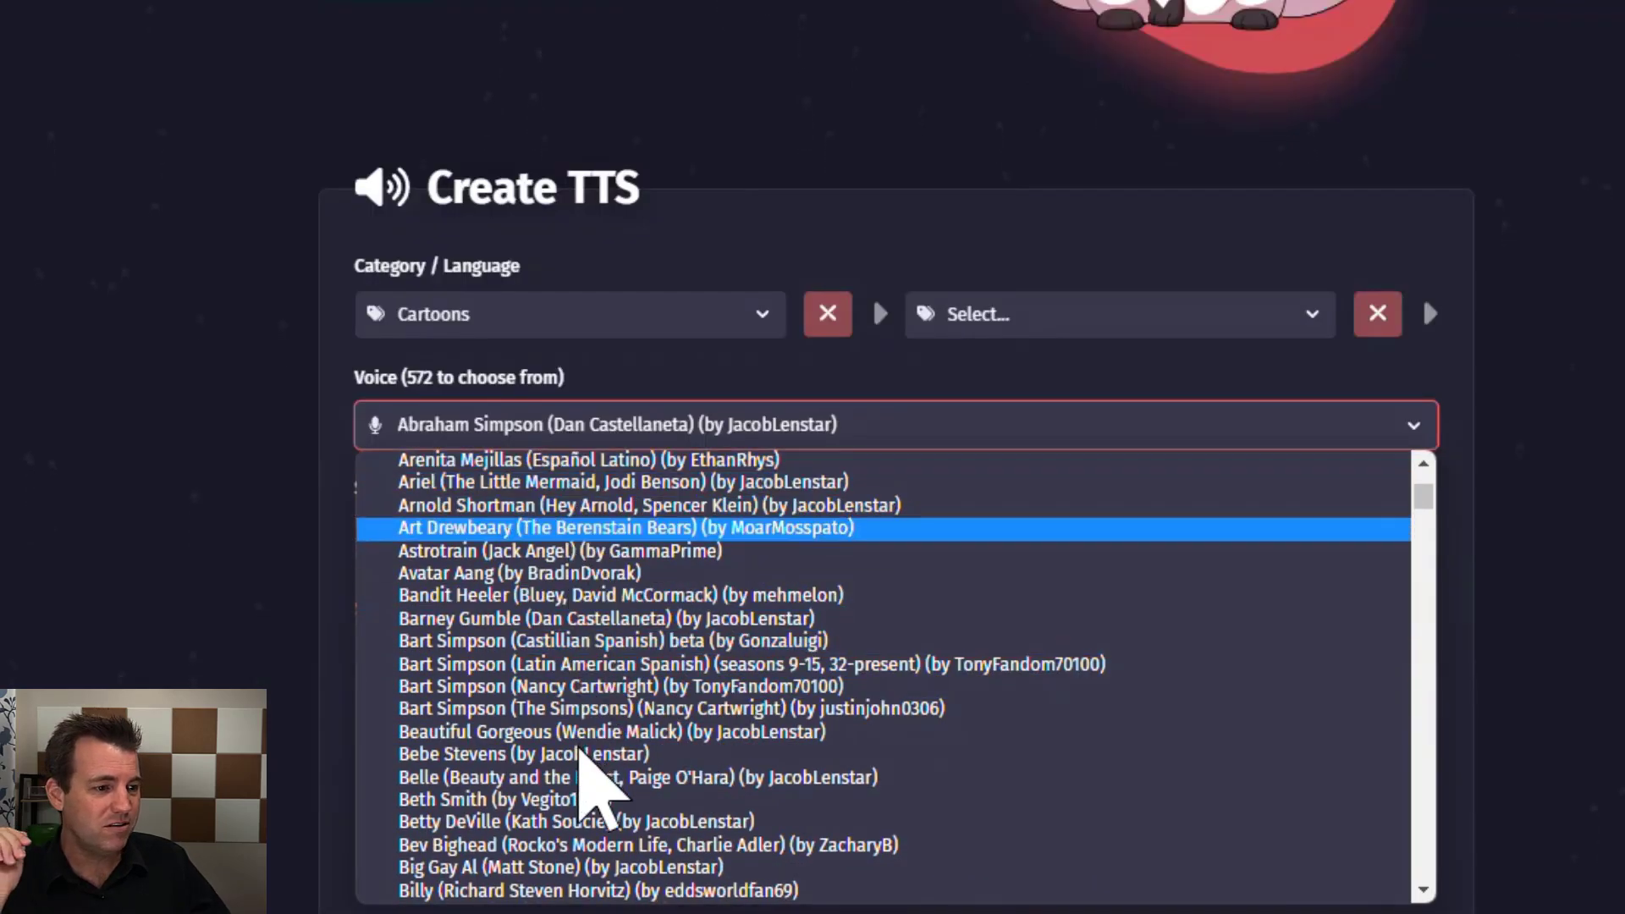
scroll(584, 753, "down", 10)
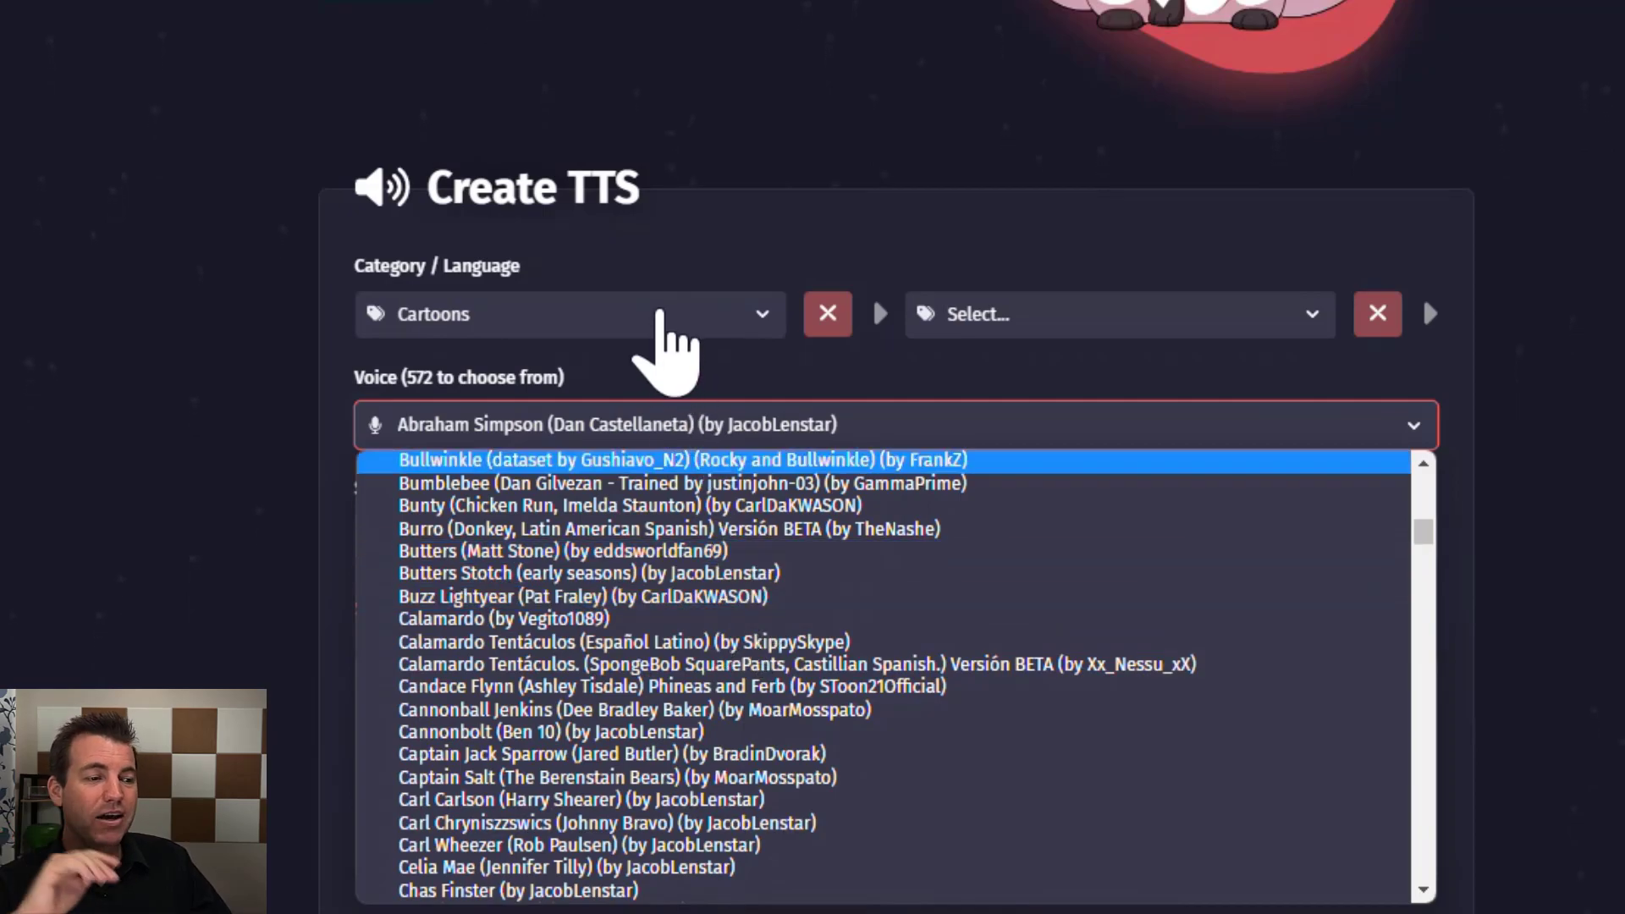
Step: Set the voice category to Real People and choose the Alan Rickman voice
left_click(660, 320)
left_click(661, 319)
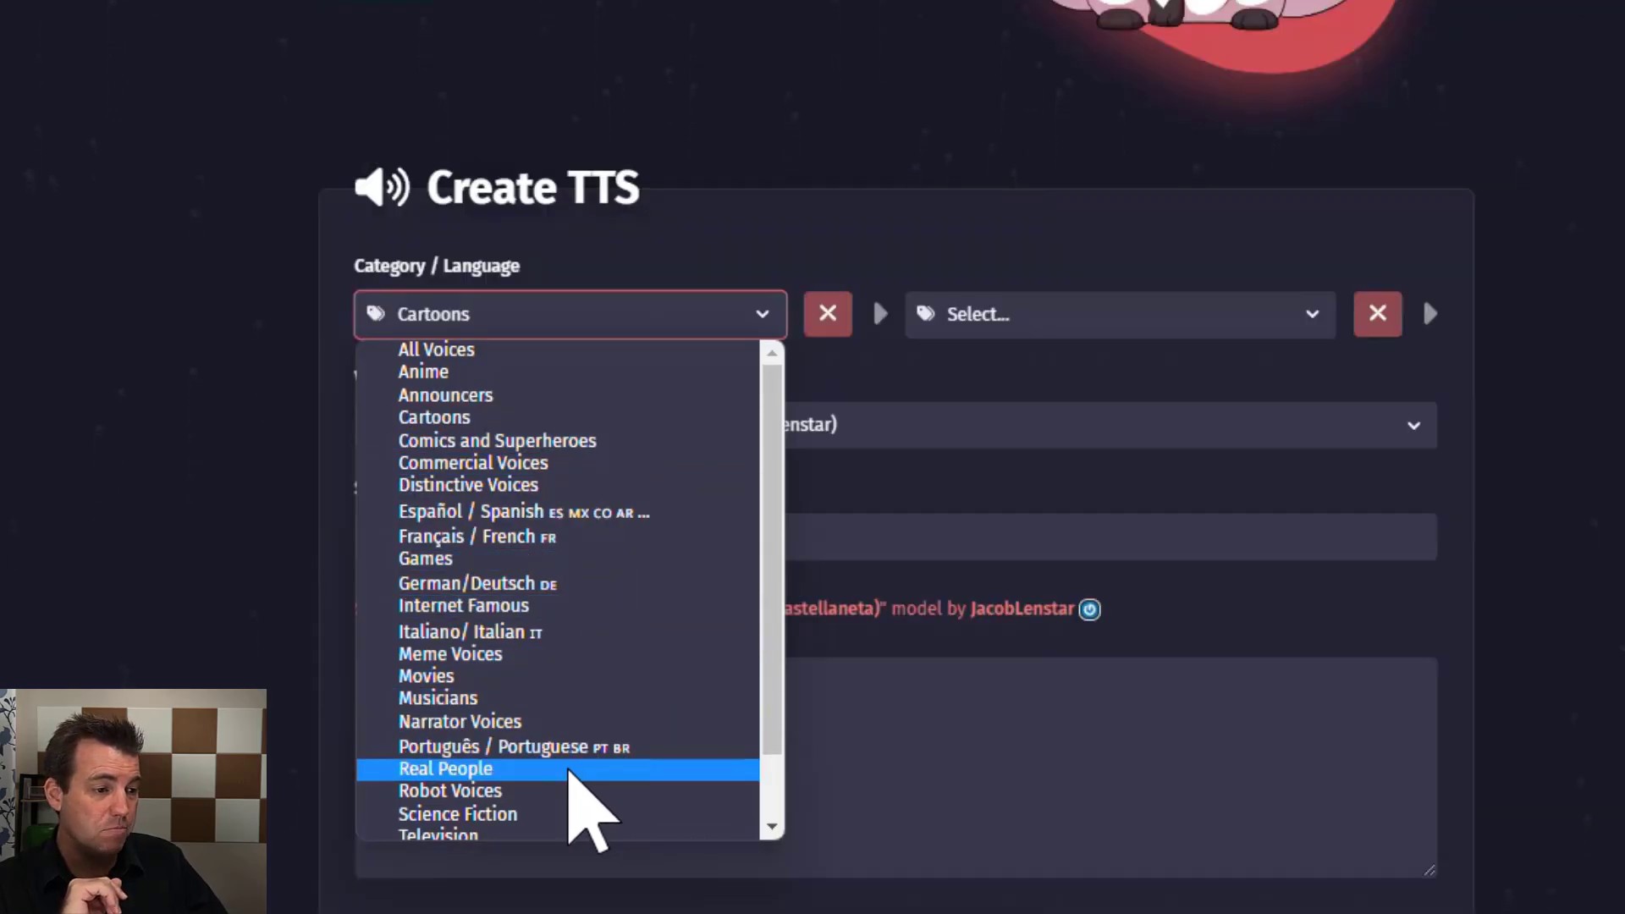
left_click(499, 769)
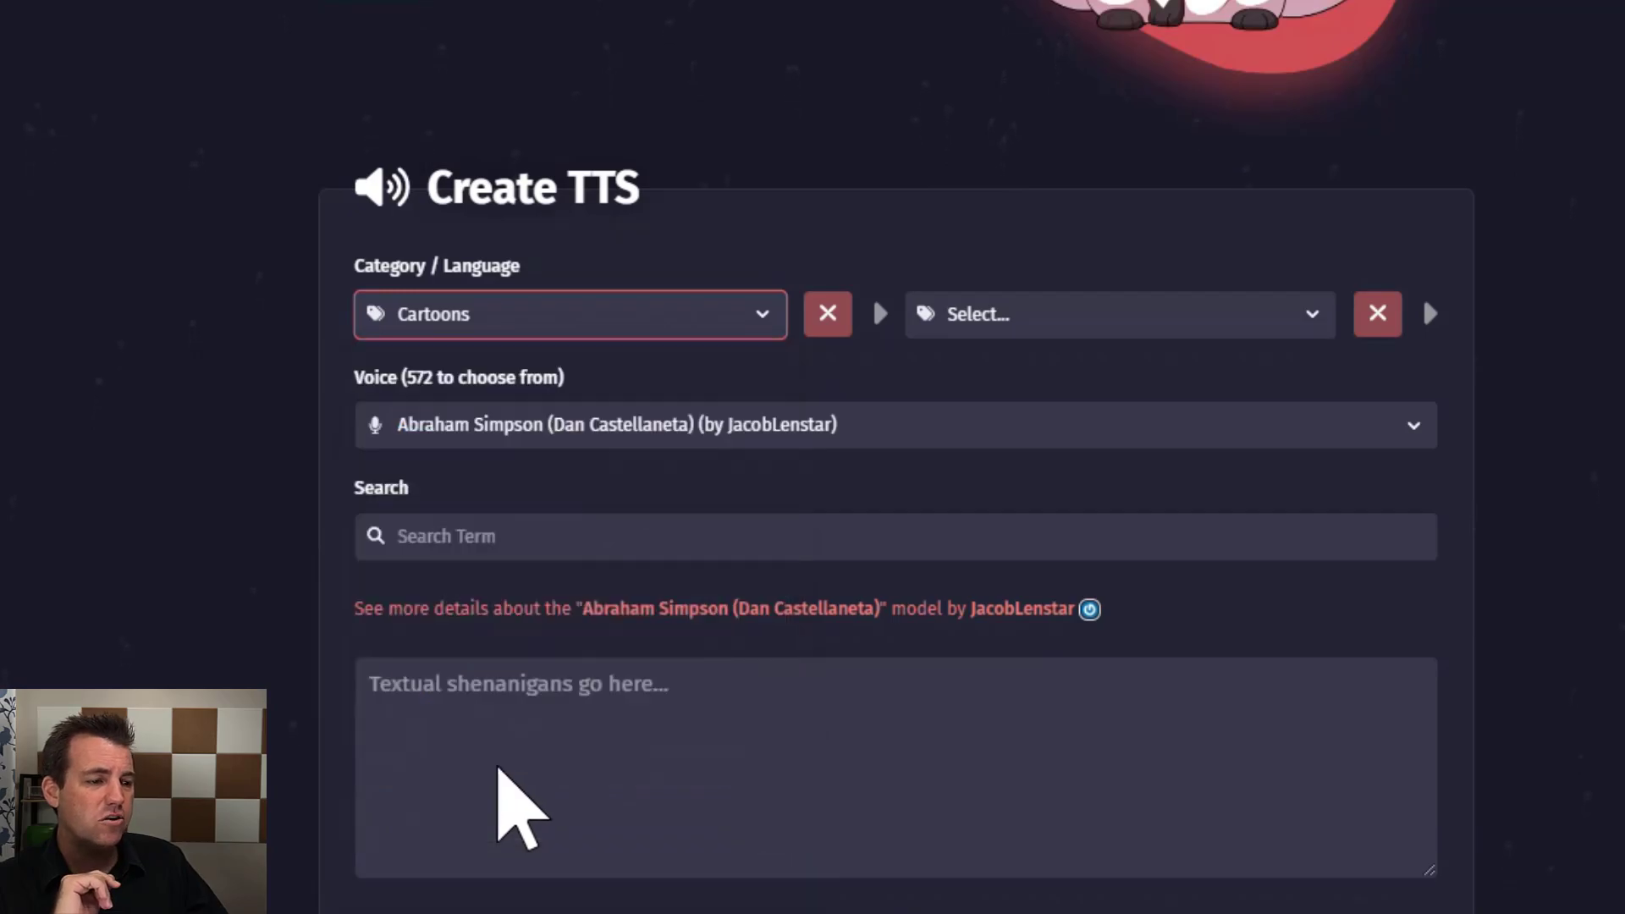
left_click(643, 424)
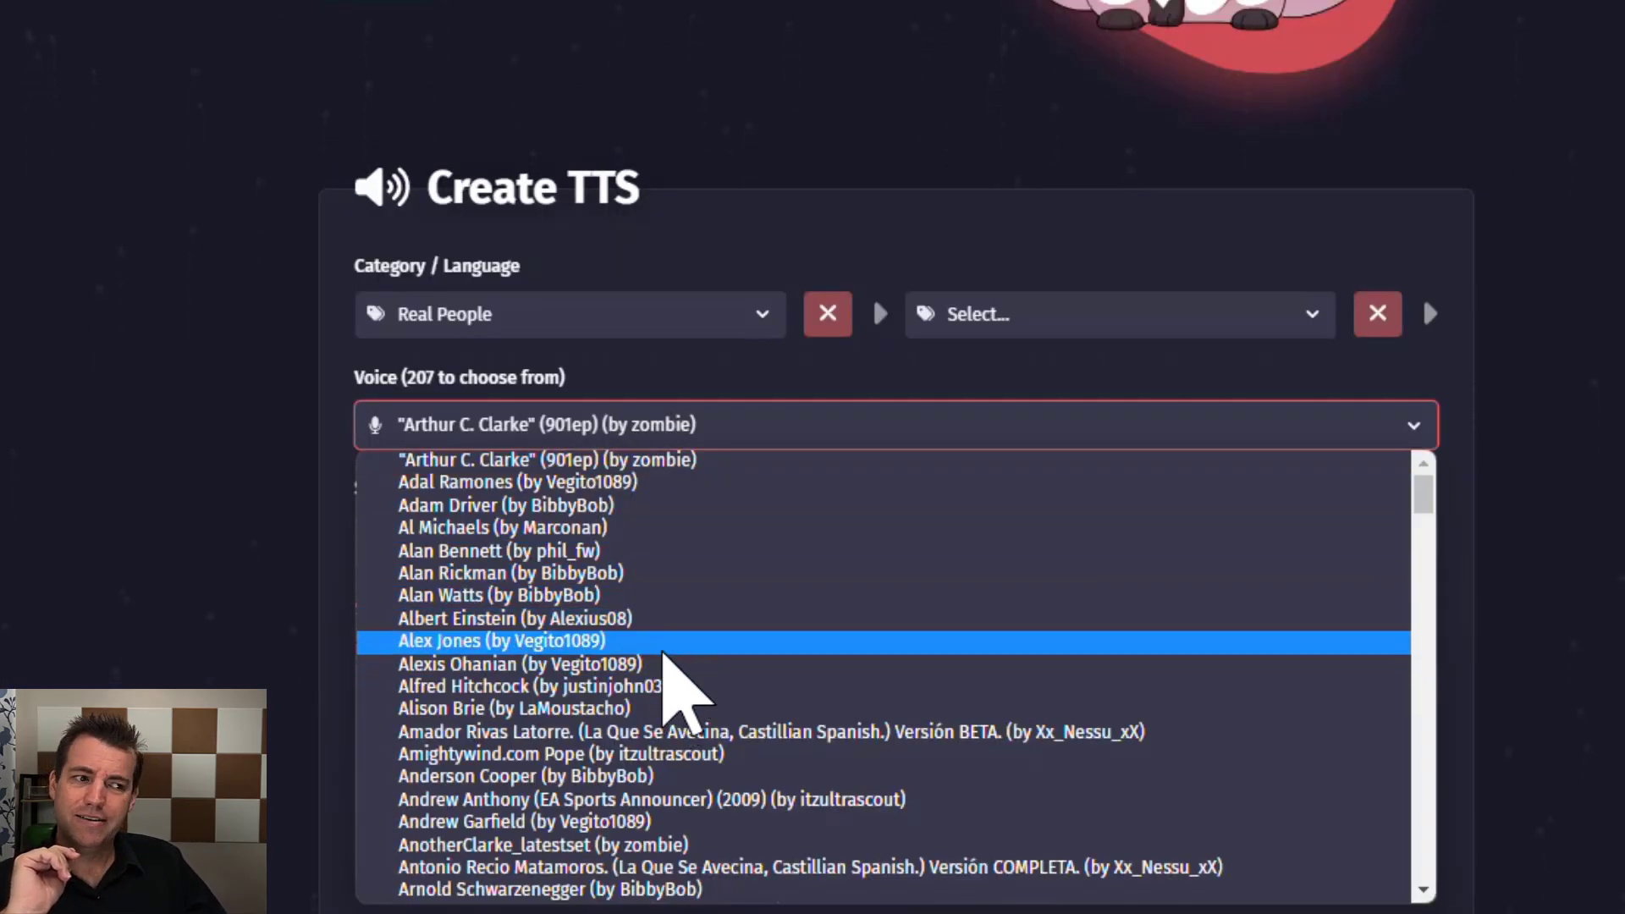
scroll(664, 762, "down", 3)
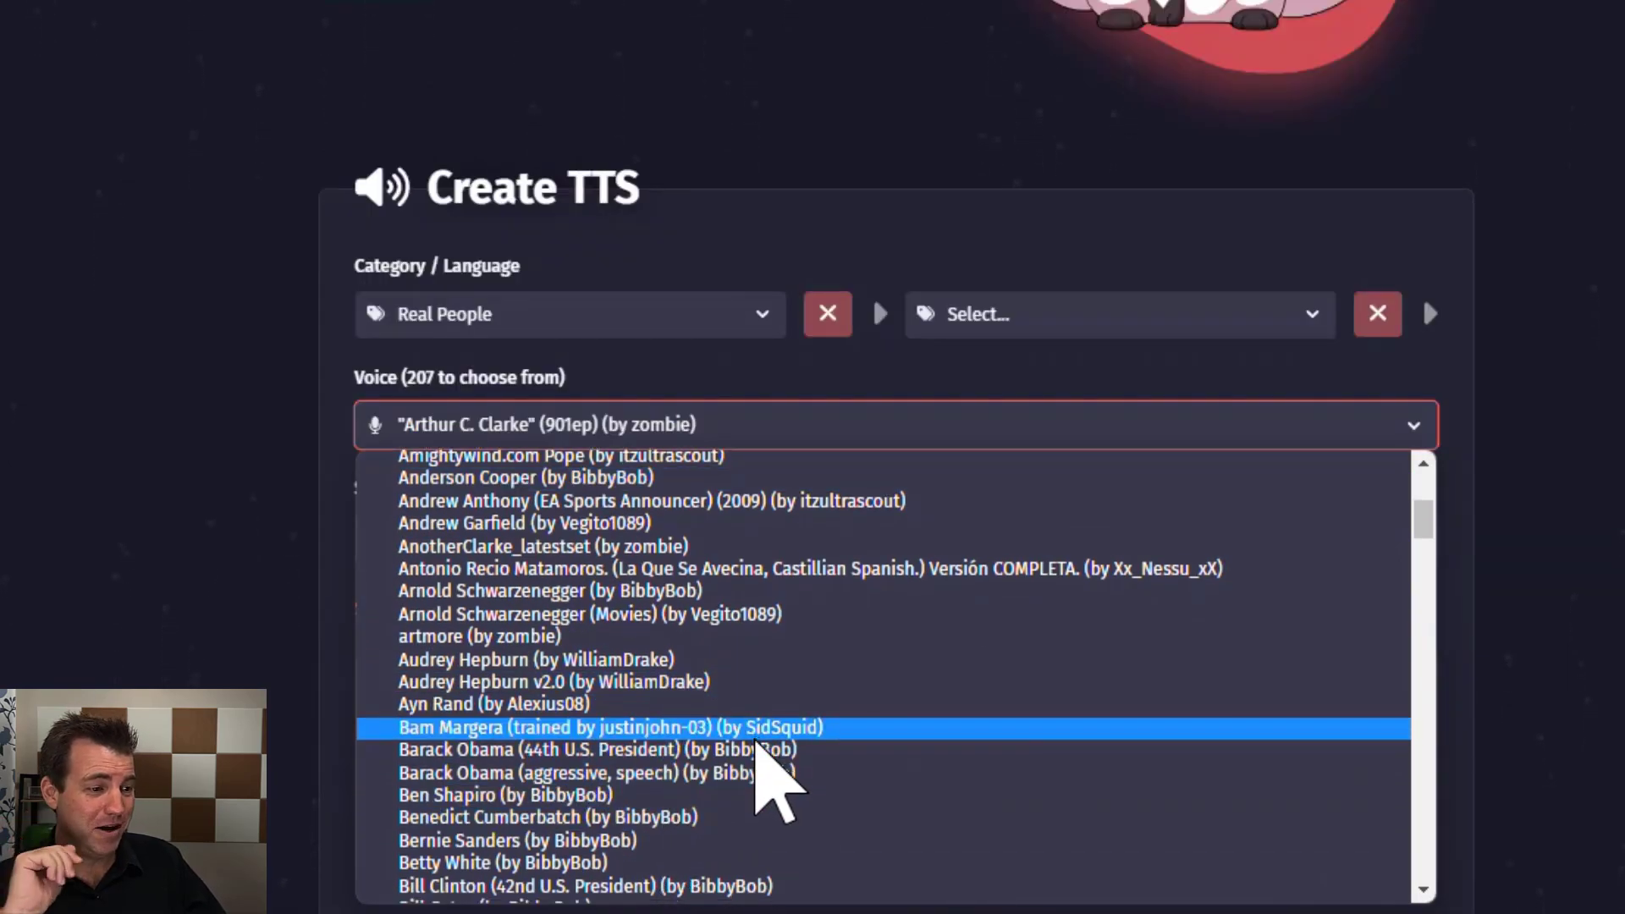
scroll(756, 743, "down", 6)
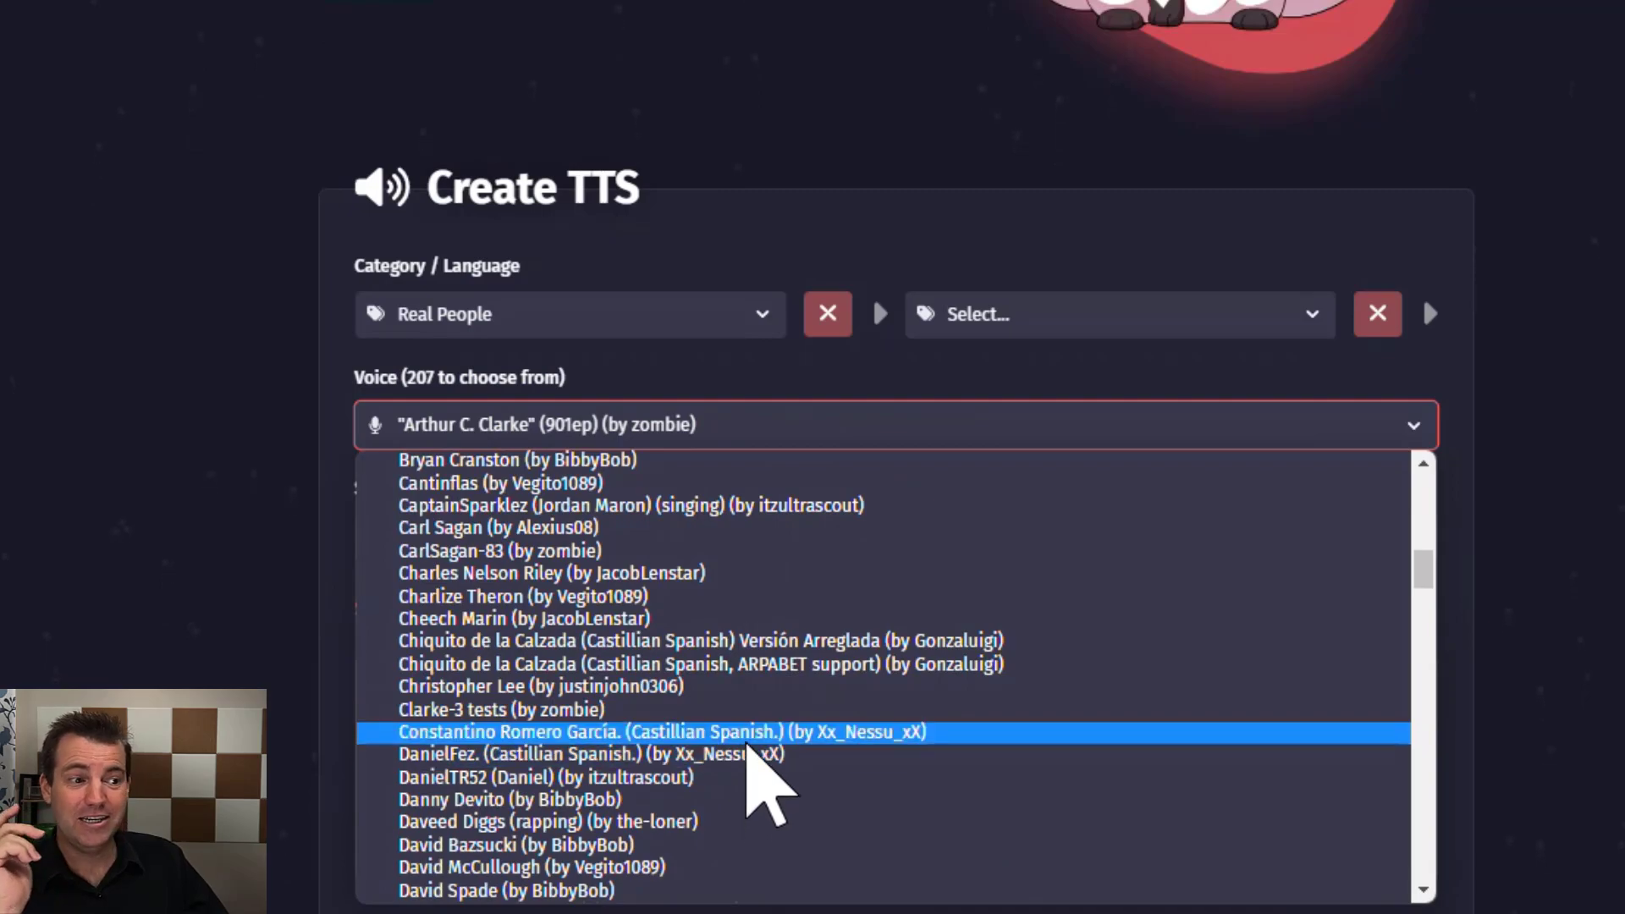
scroll(757, 745, "up", 9)
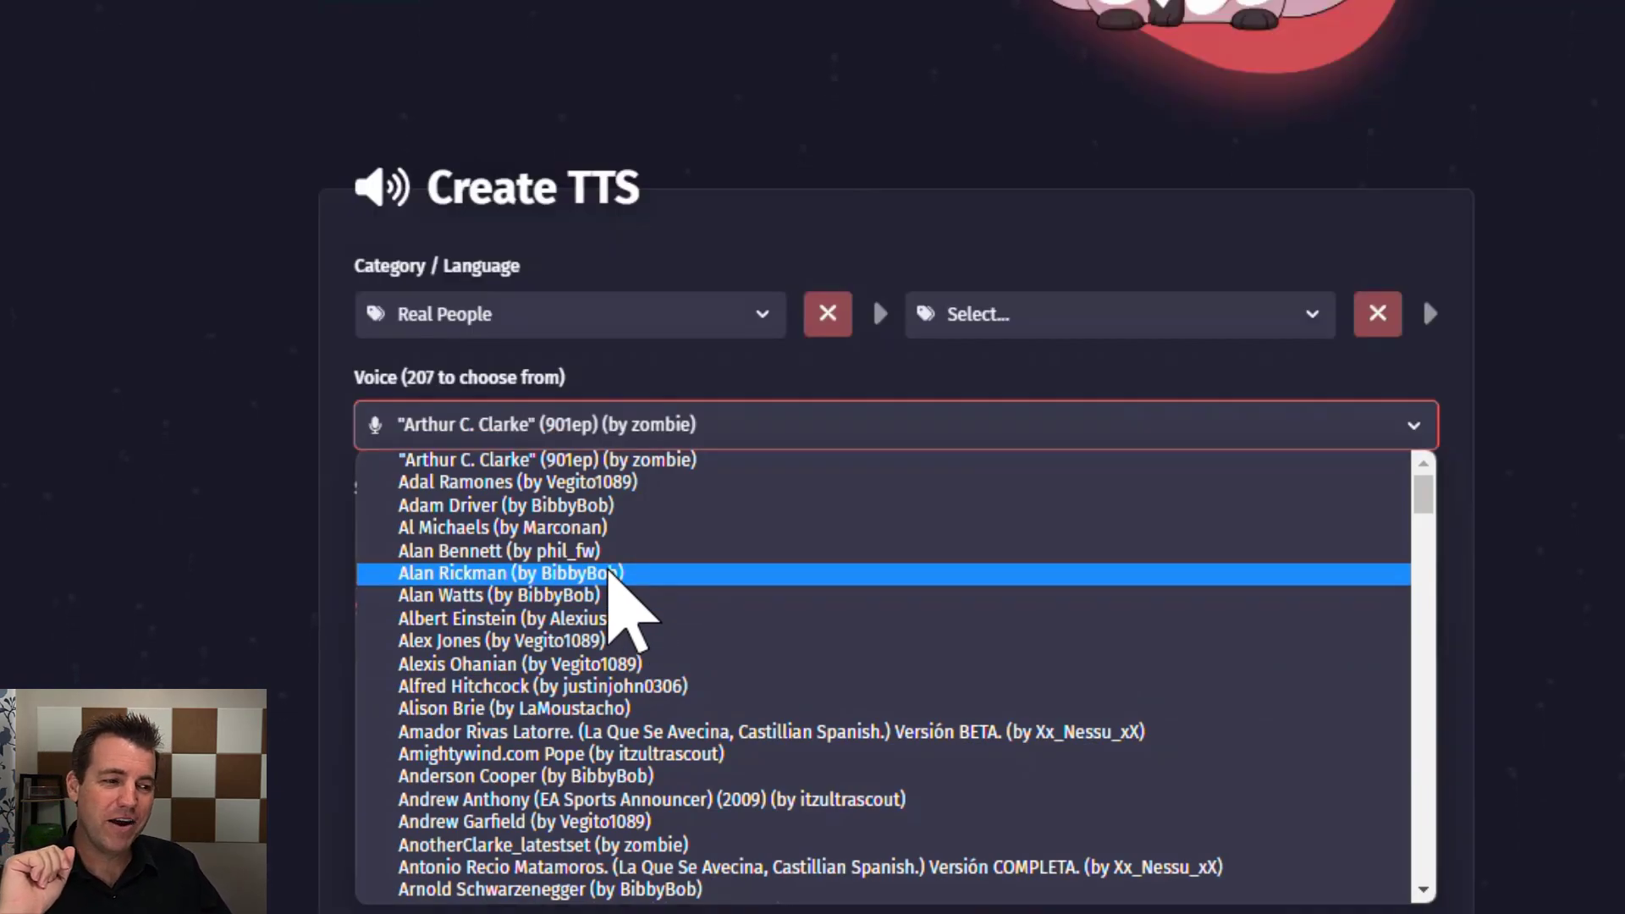
left_click(613, 574)
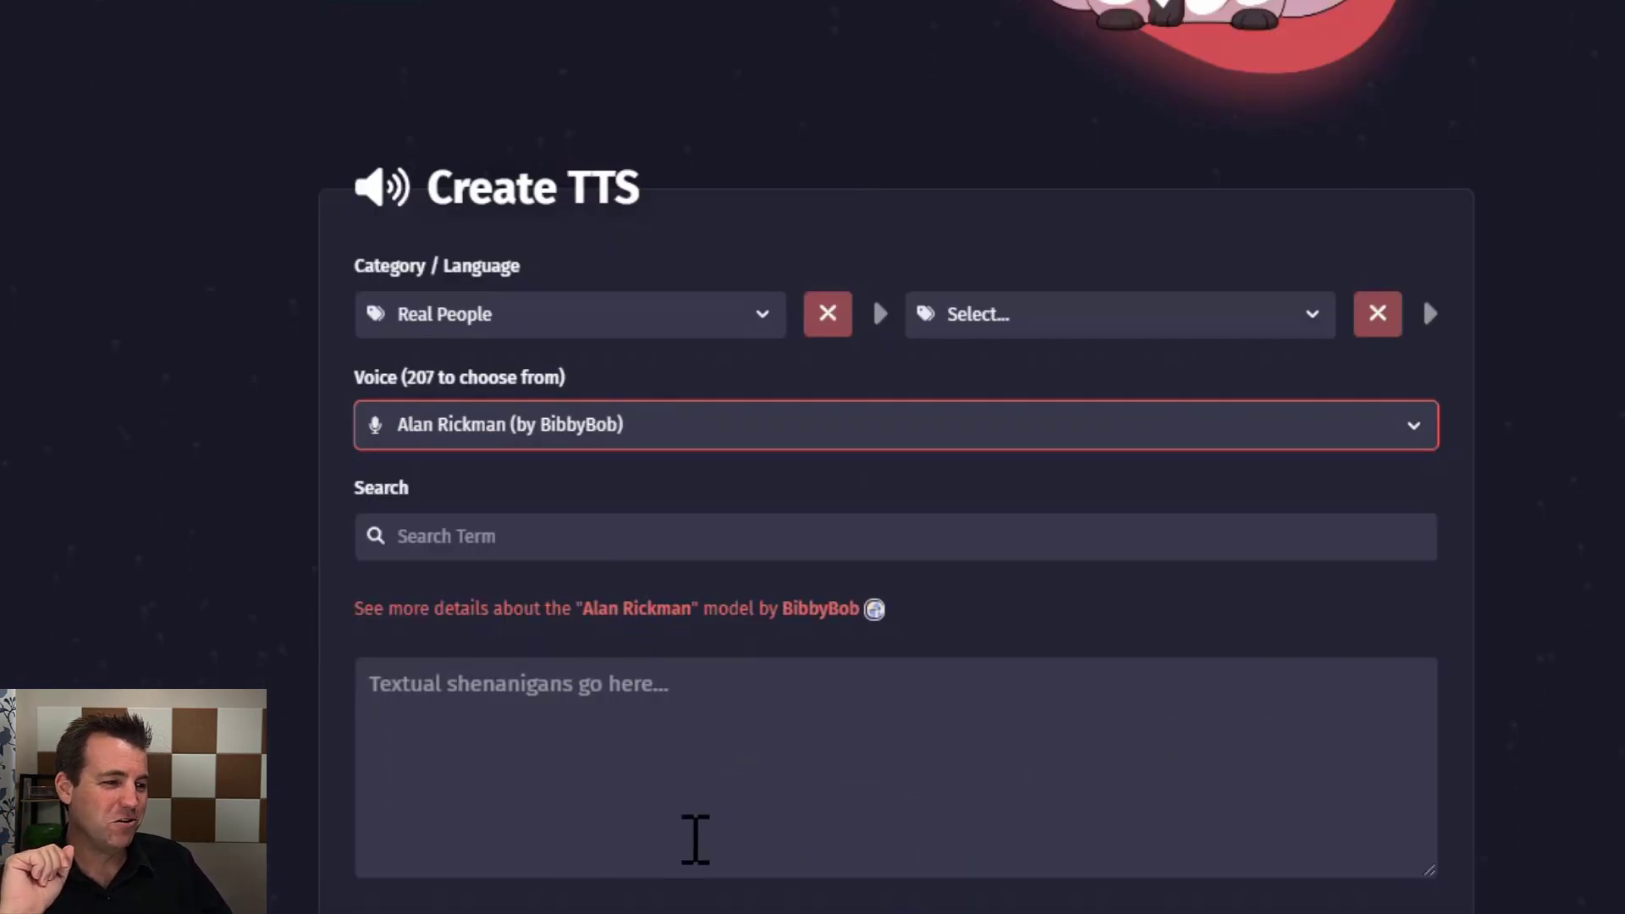
Step: Copy the script's first sentence, ending in "help you prioritize your work.", from Copy.ai and paste it as FakeYou's speech text
left_click(705, 779)
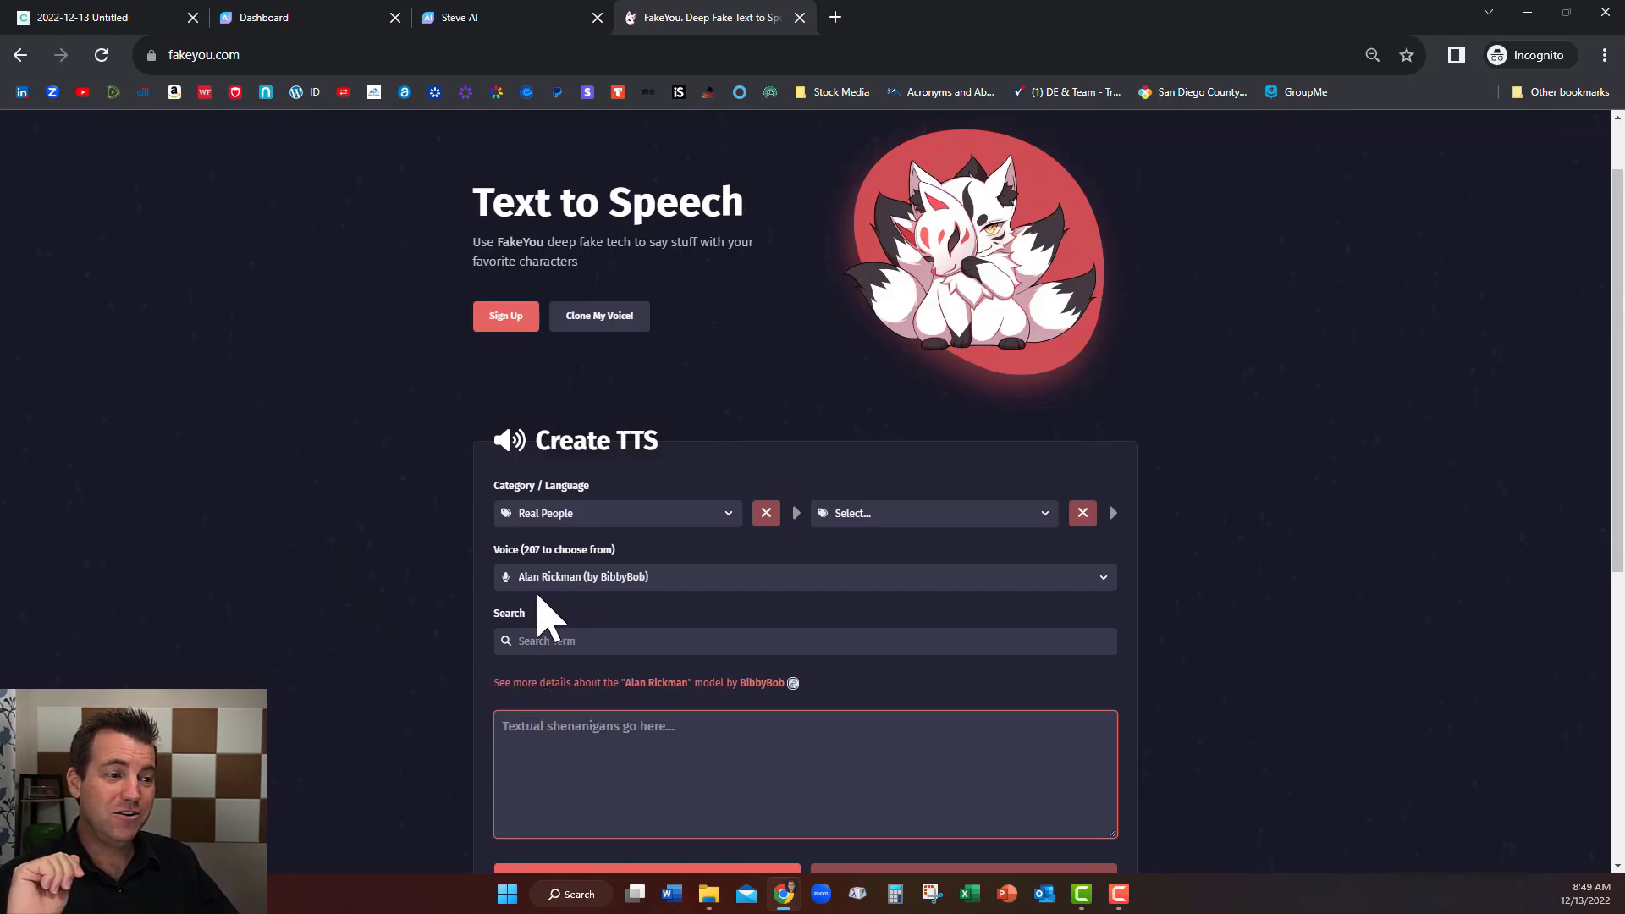
left_click(104, 22)
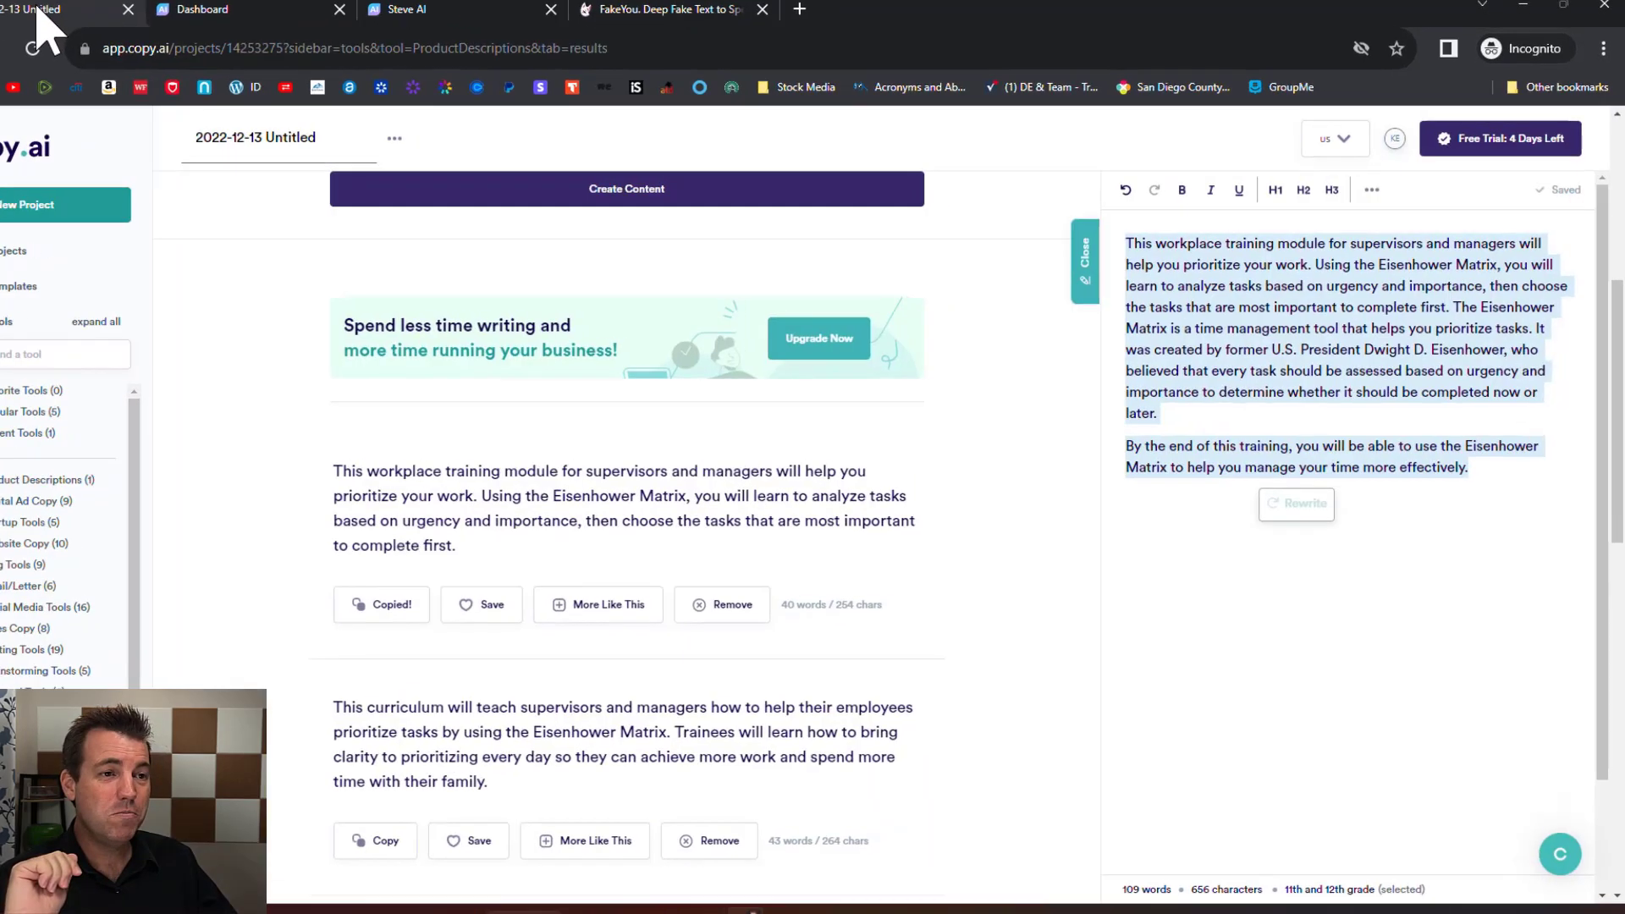
left_click(1163, 294)
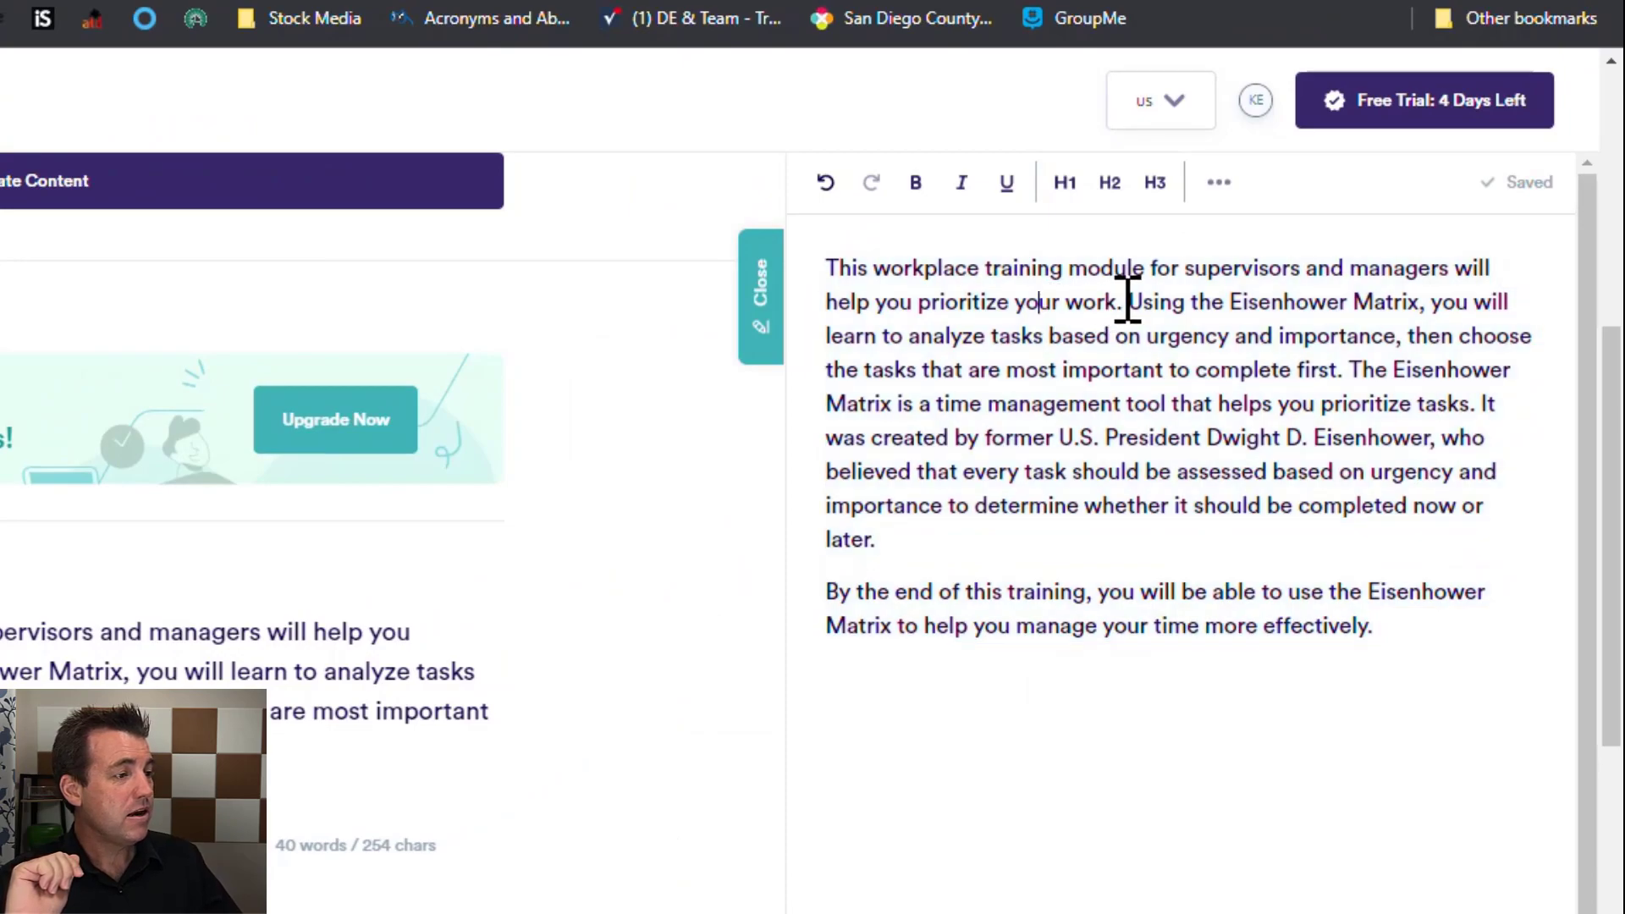
left_click(798, 243, "shift")
key("ctrl+c")
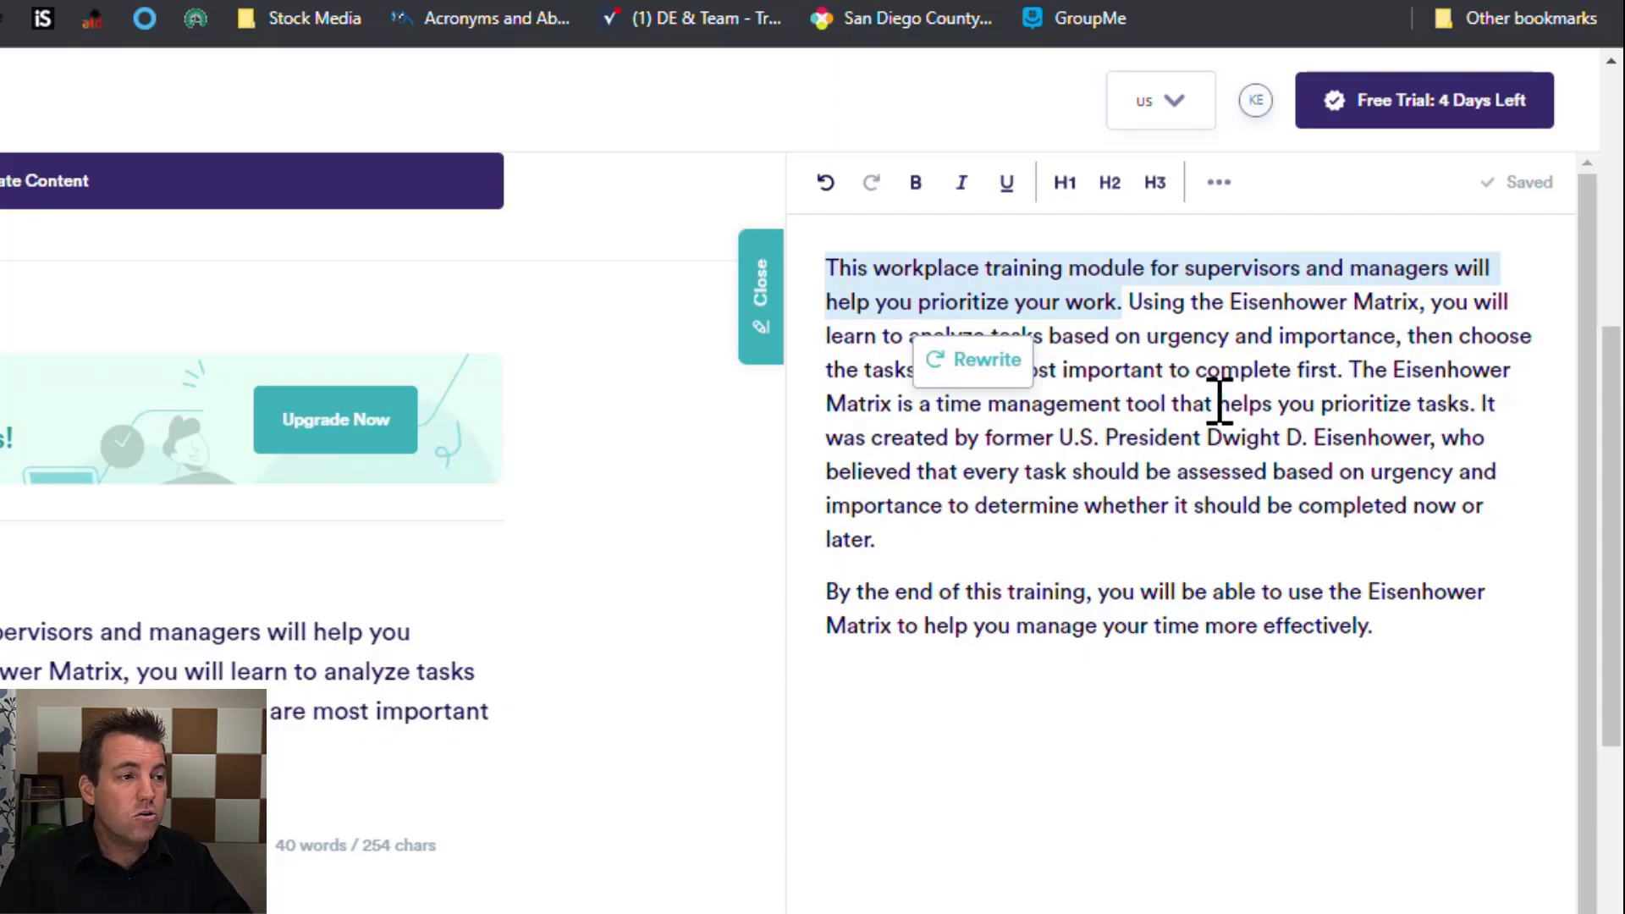
left_click(709, 17)
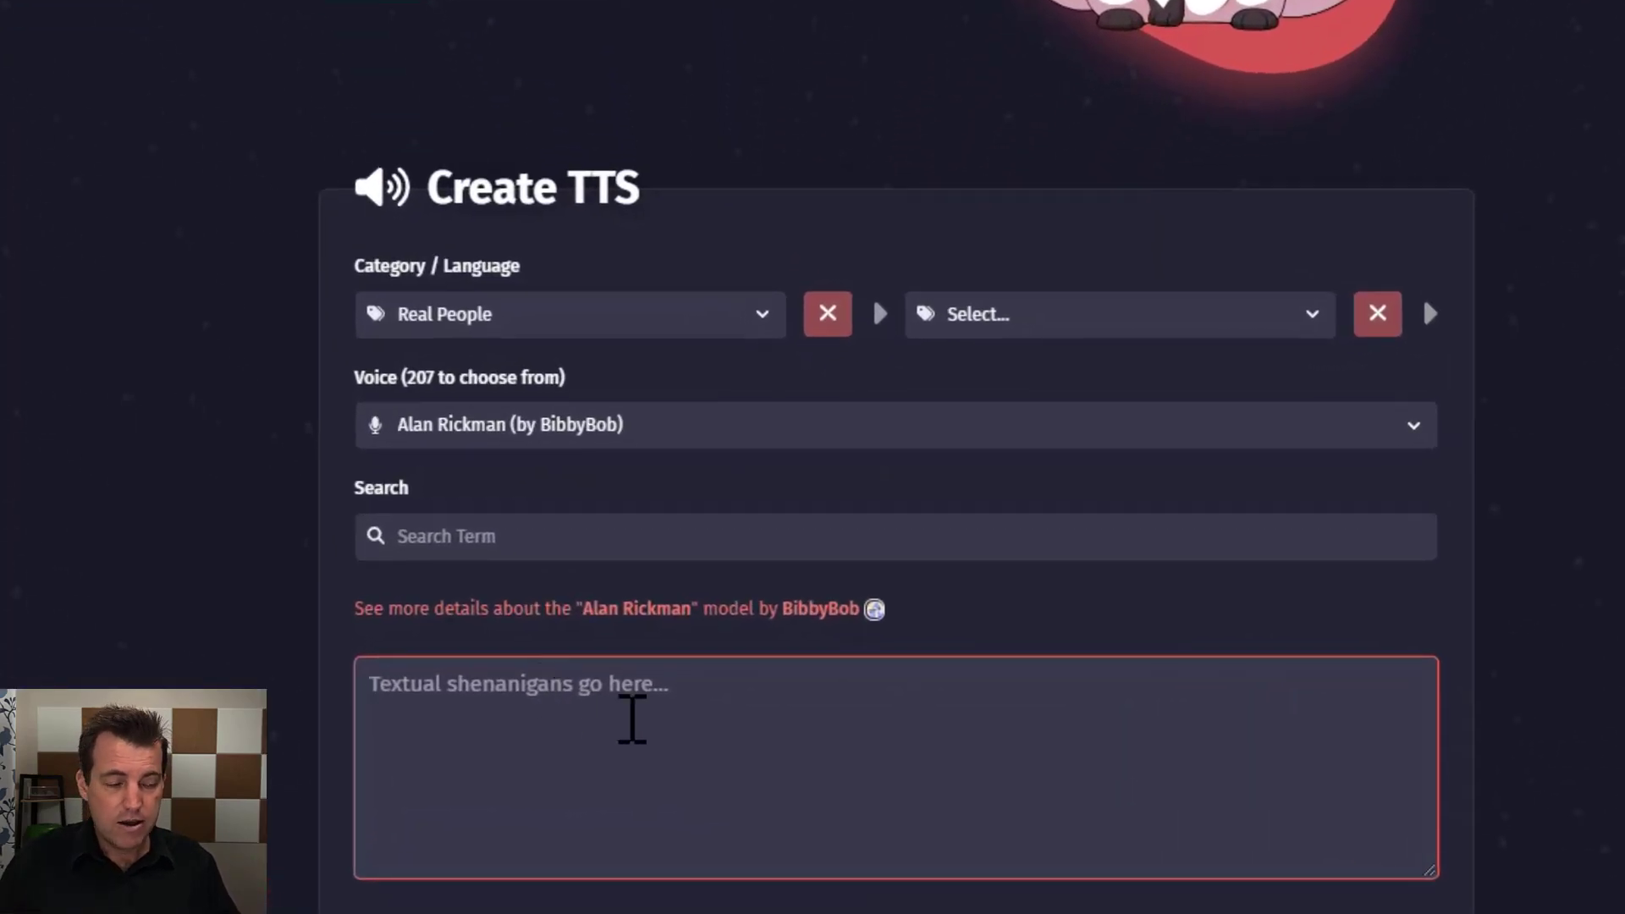
key("ctrl+v")
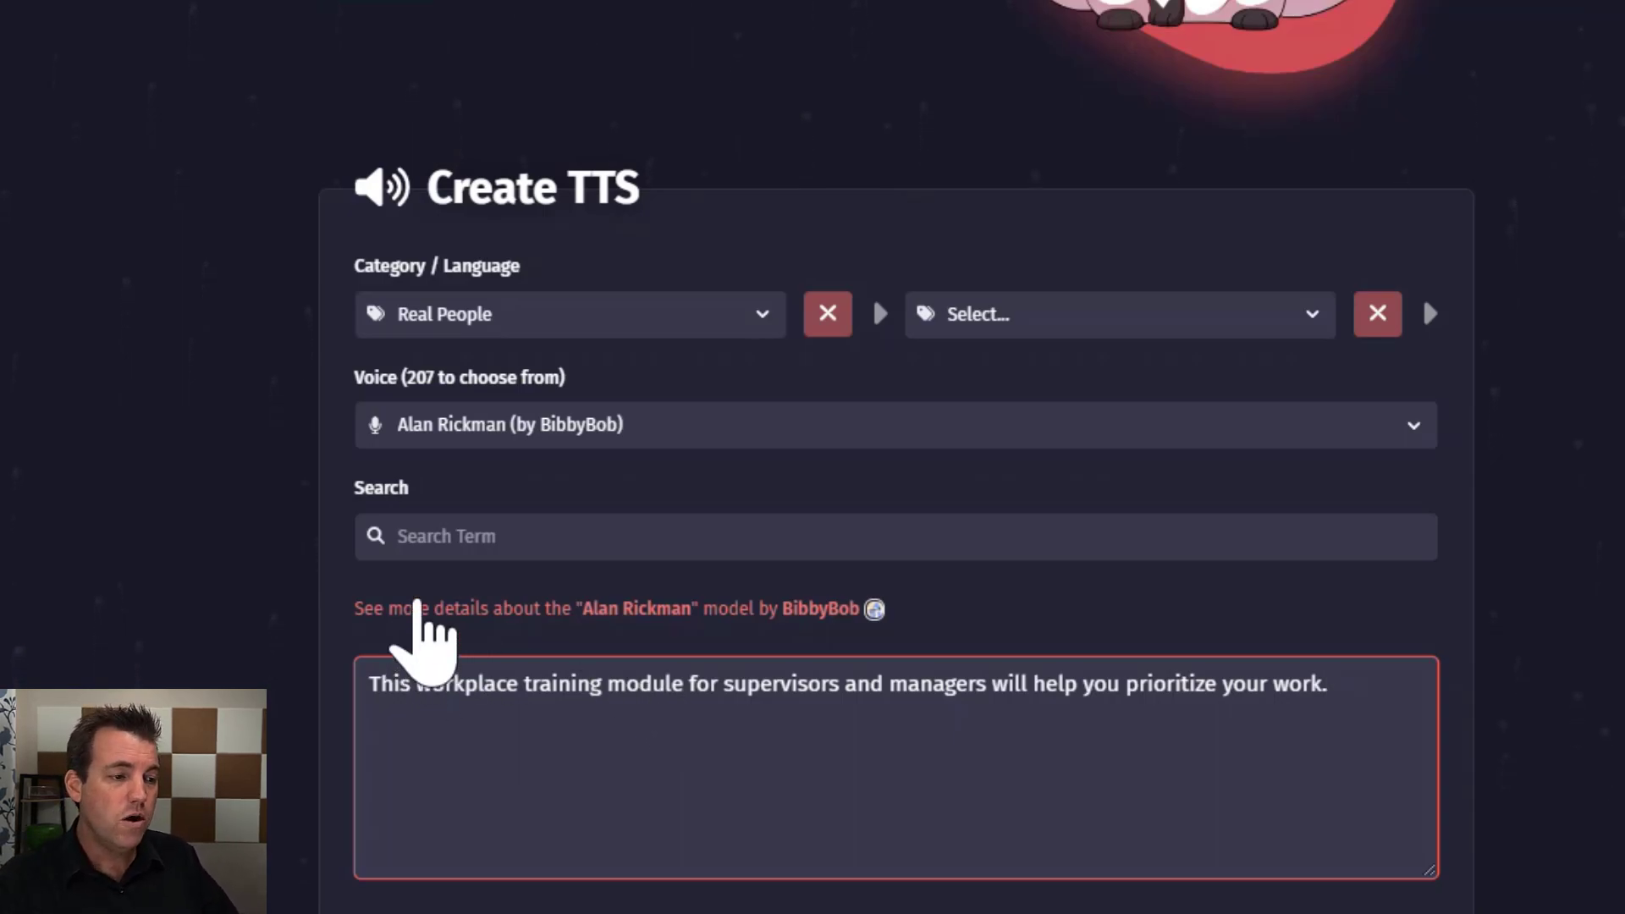
Step: Generate the Alan Rickman speech for the first script sentence and check its entry in the session results
scroll(428, 634, "down", 3)
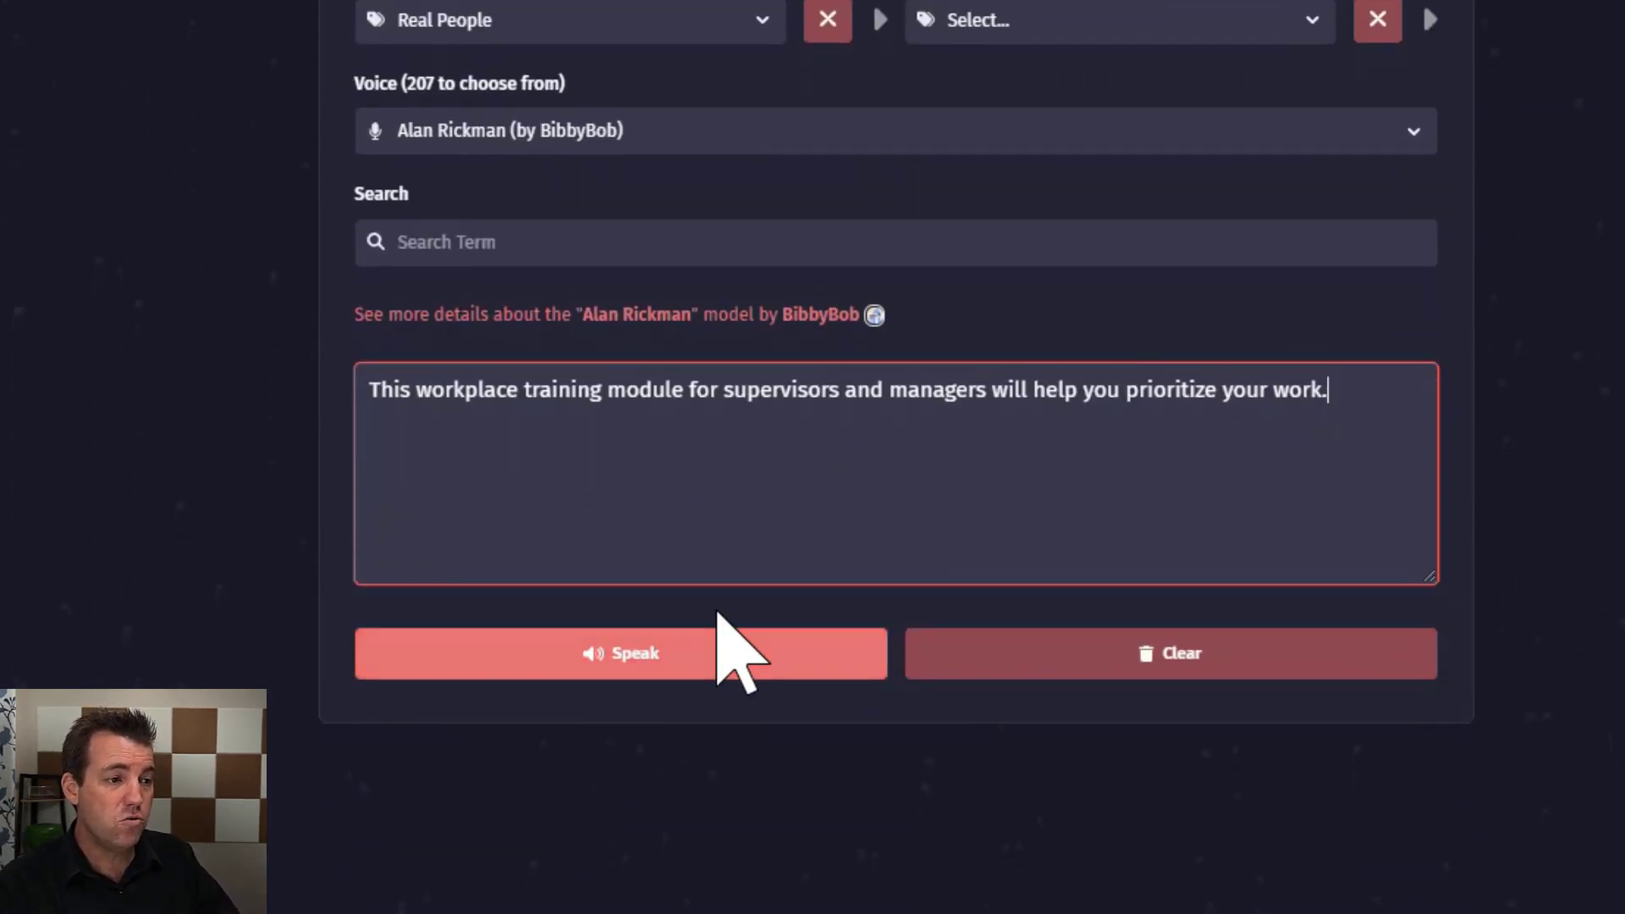
left_click(648, 653)
scroll(245, 490, "down", 2)
scroll(262, 499, "down", 2)
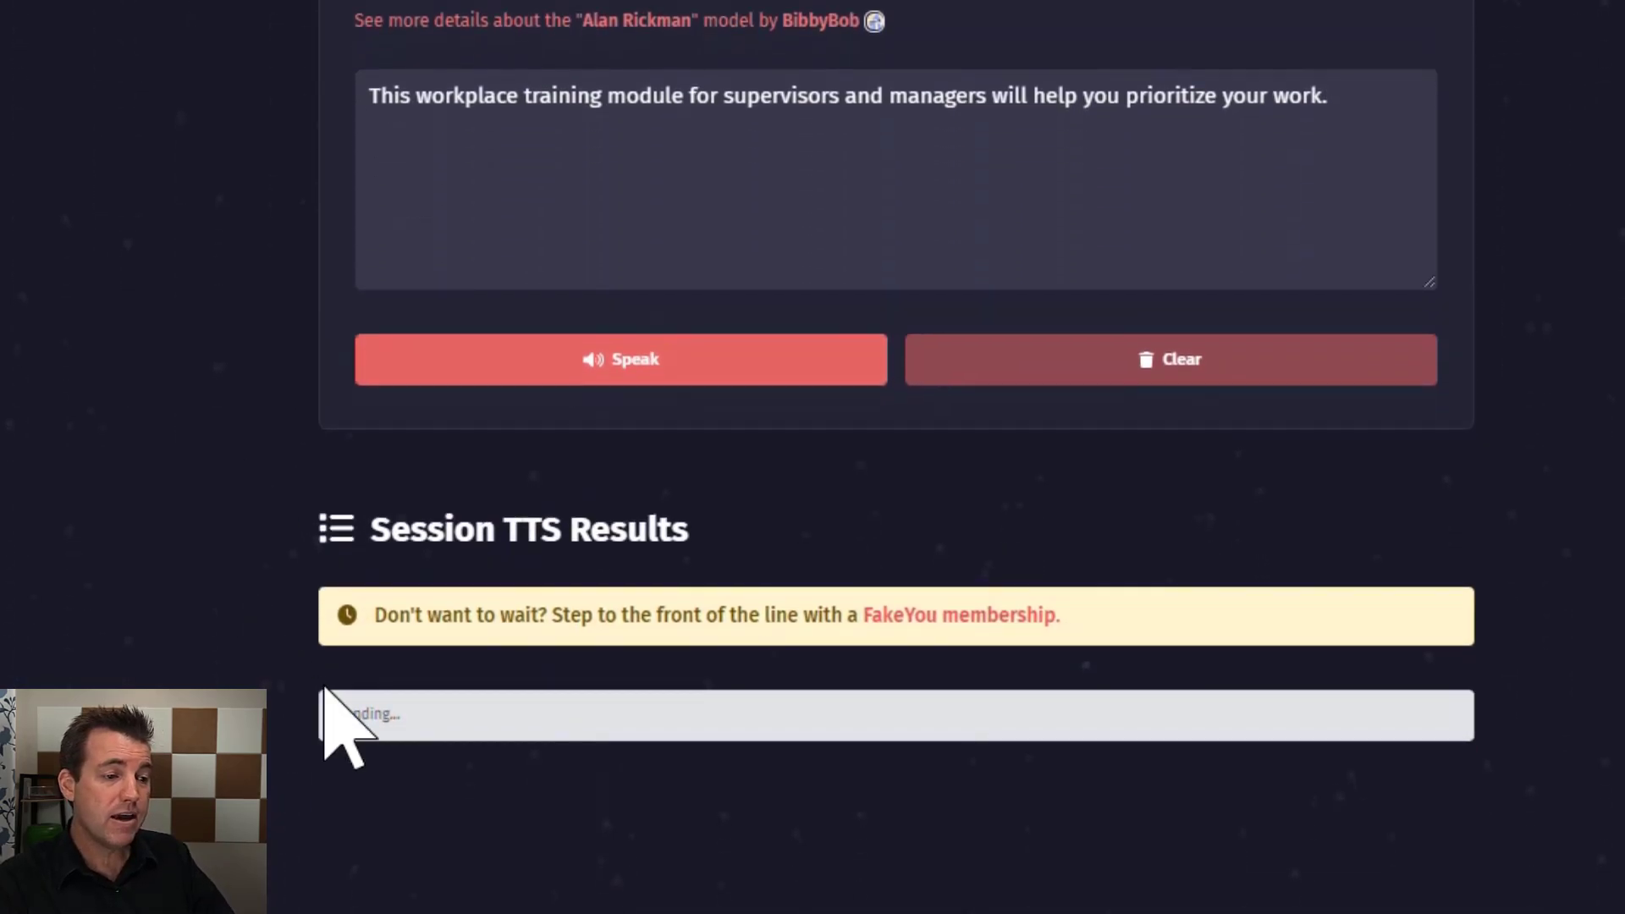
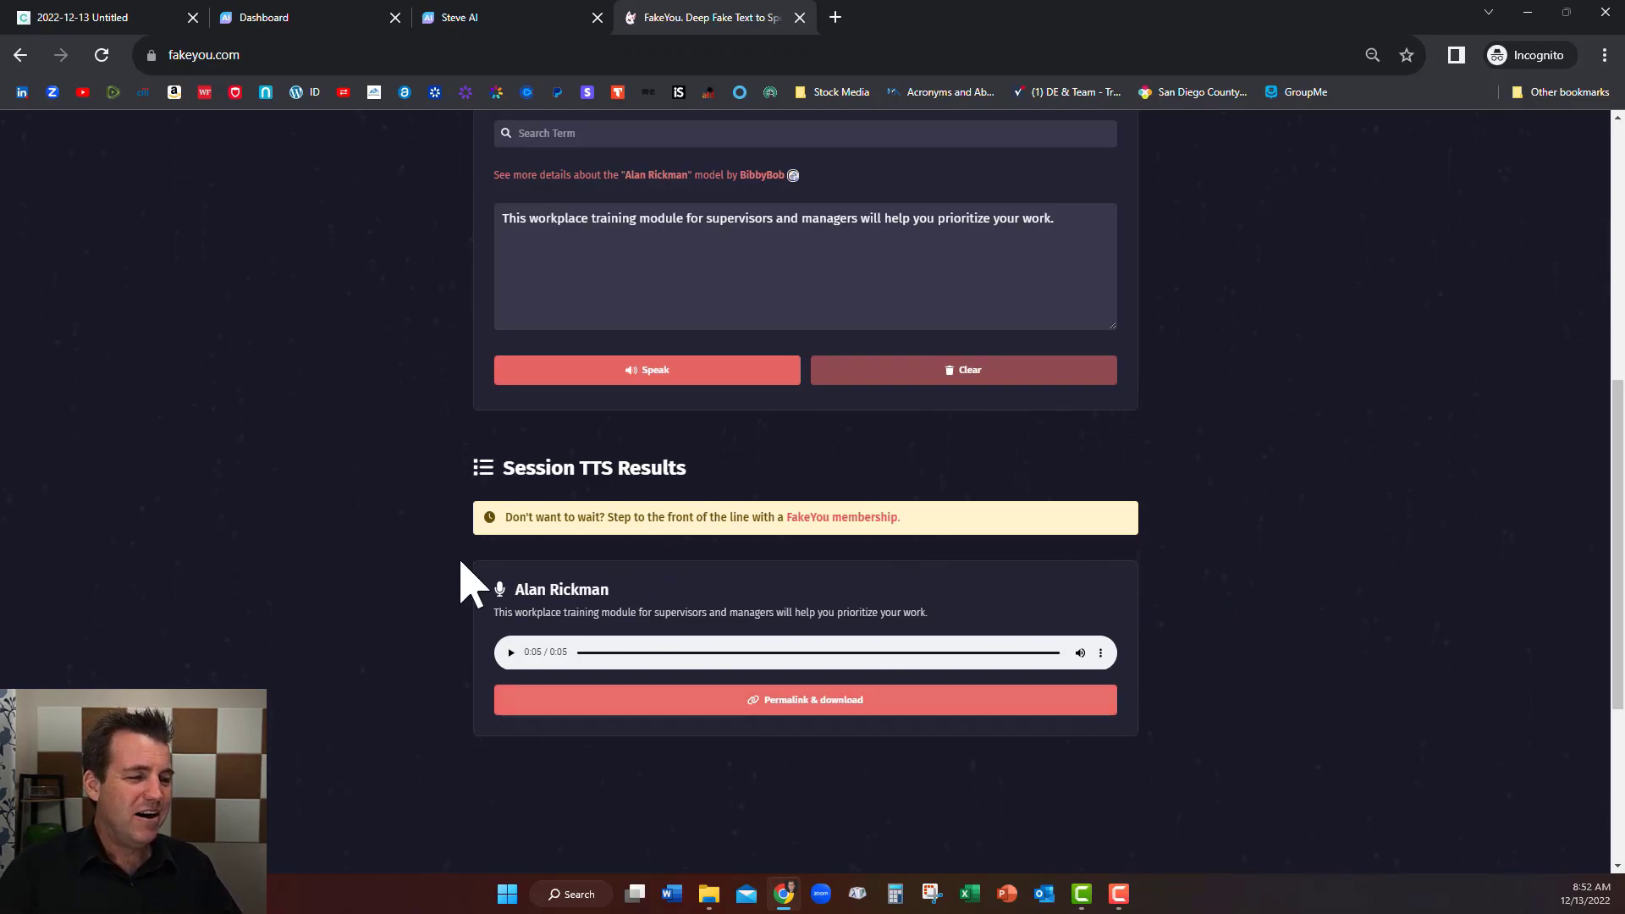
Step: Replace the speech text with the Copy.ai script's second sentence, starting "Using the Eisenhower Matrix", and generate its speech
left_click(123, 19)
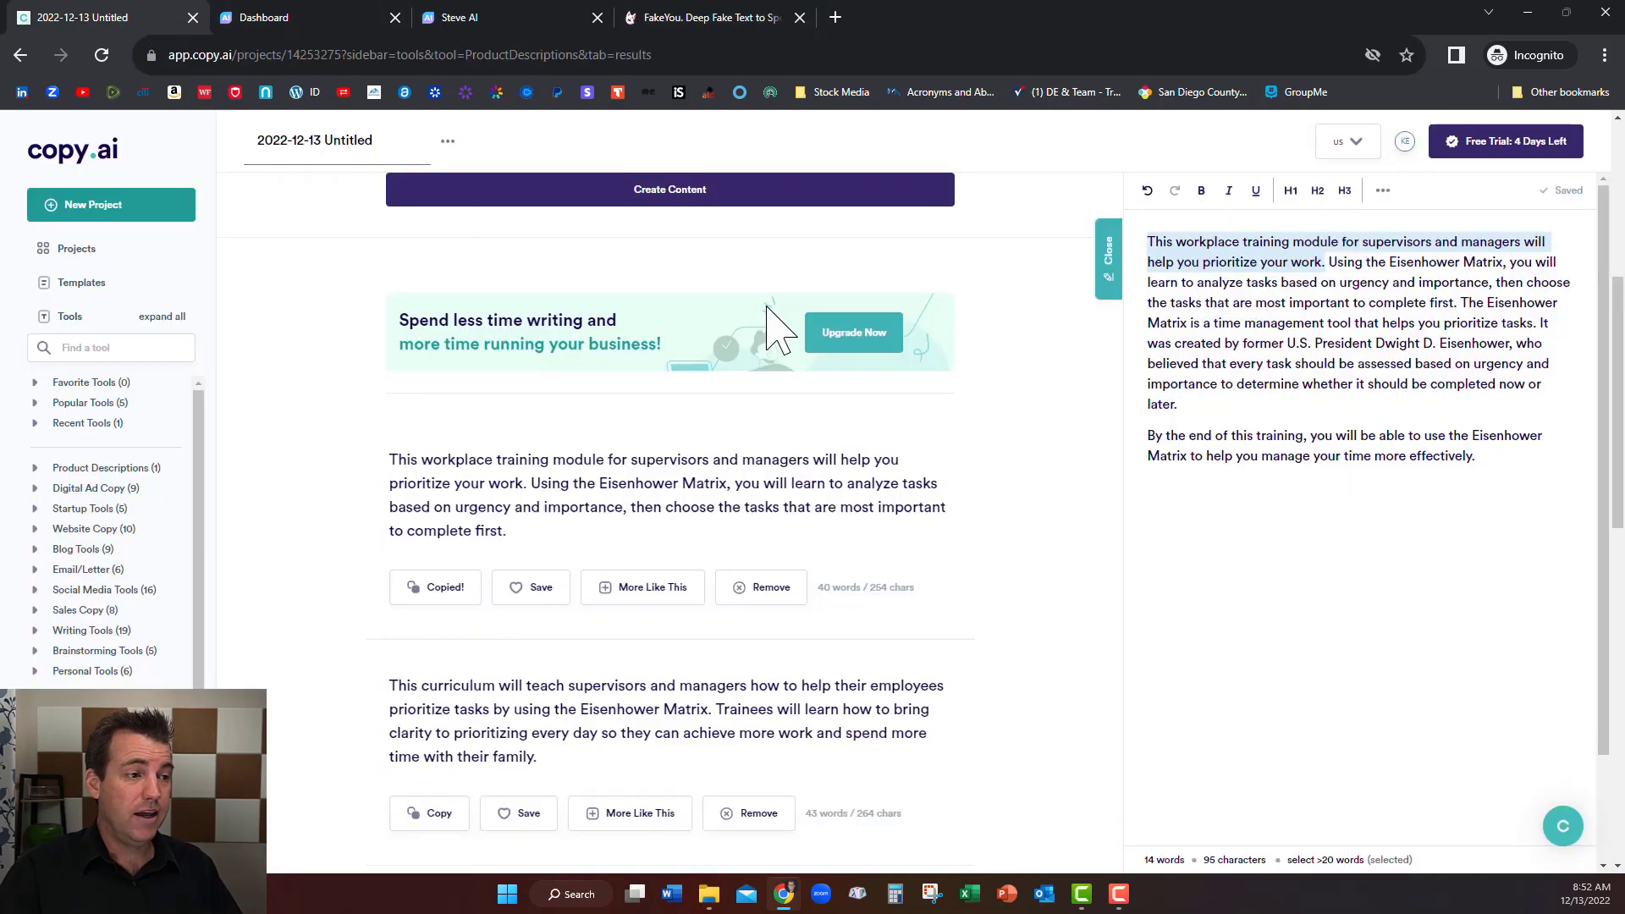
left_click(1333, 264)
left_click_drag(1333, 264, 1457, 302)
key("ctrl+c")
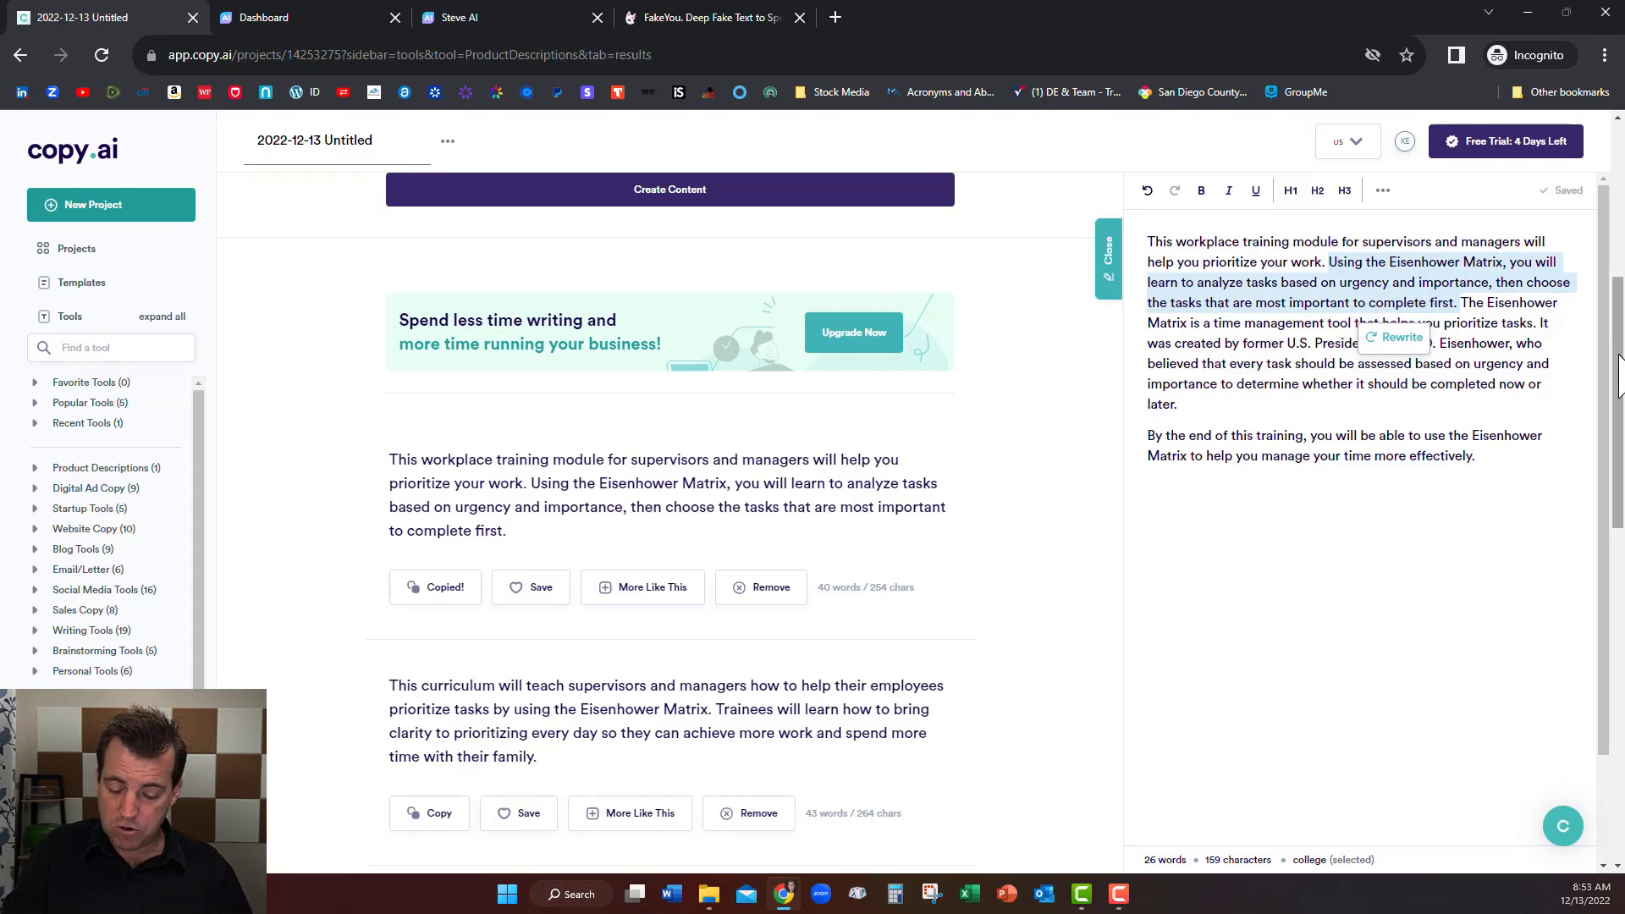
left_click(714, 18)
triple_click(755, 222)
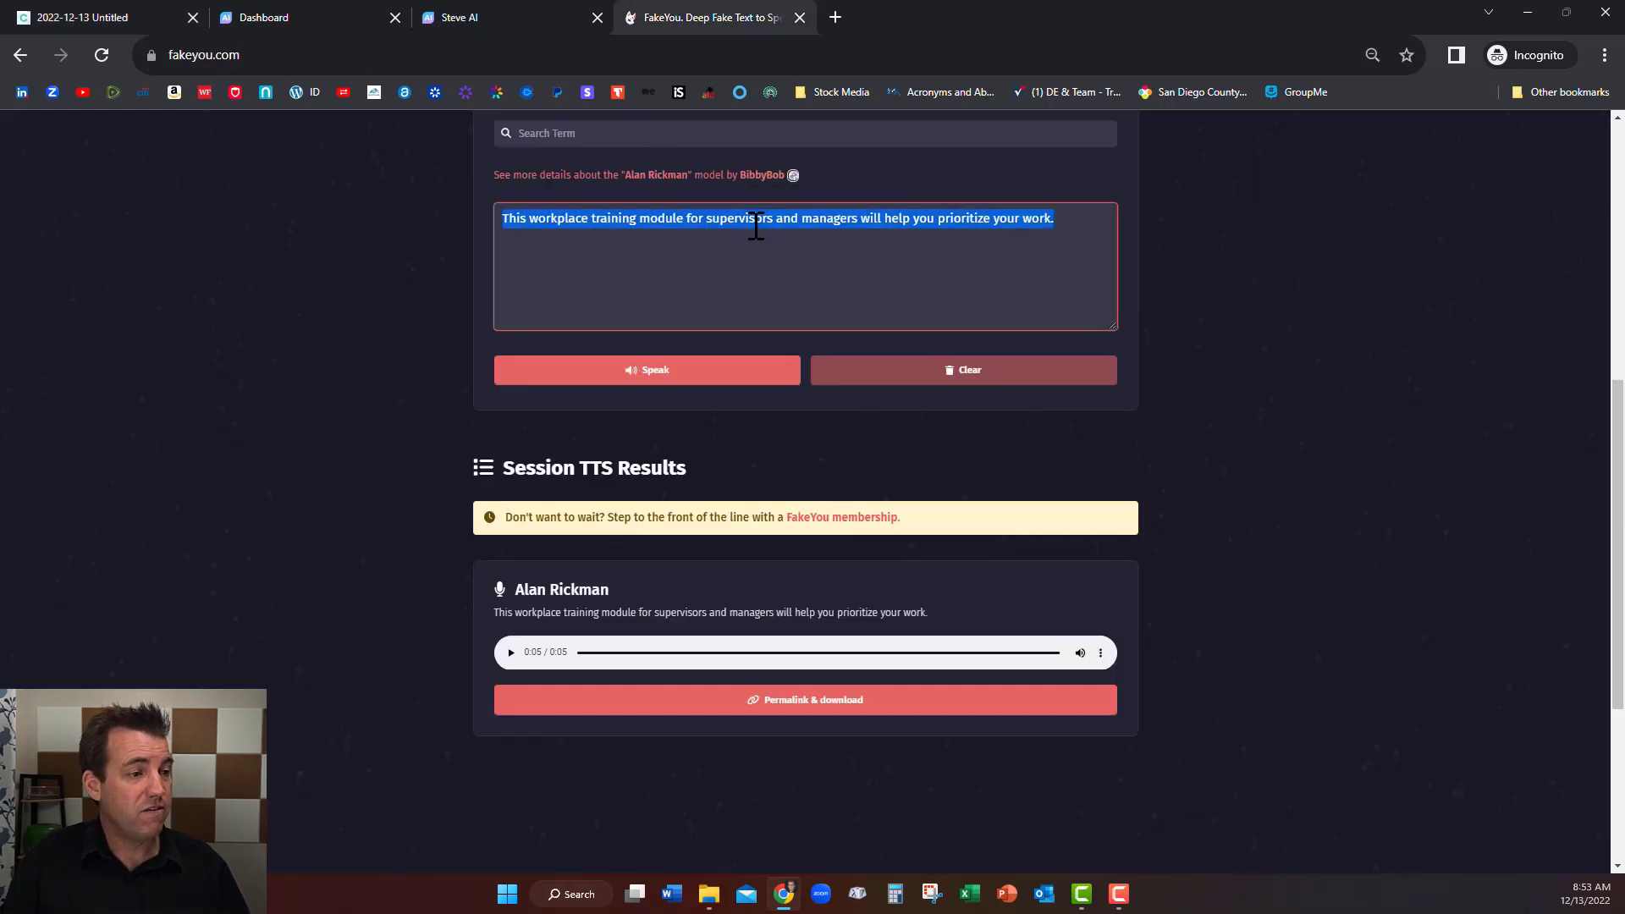
key("ctrl+v")
left_click(705, 389)
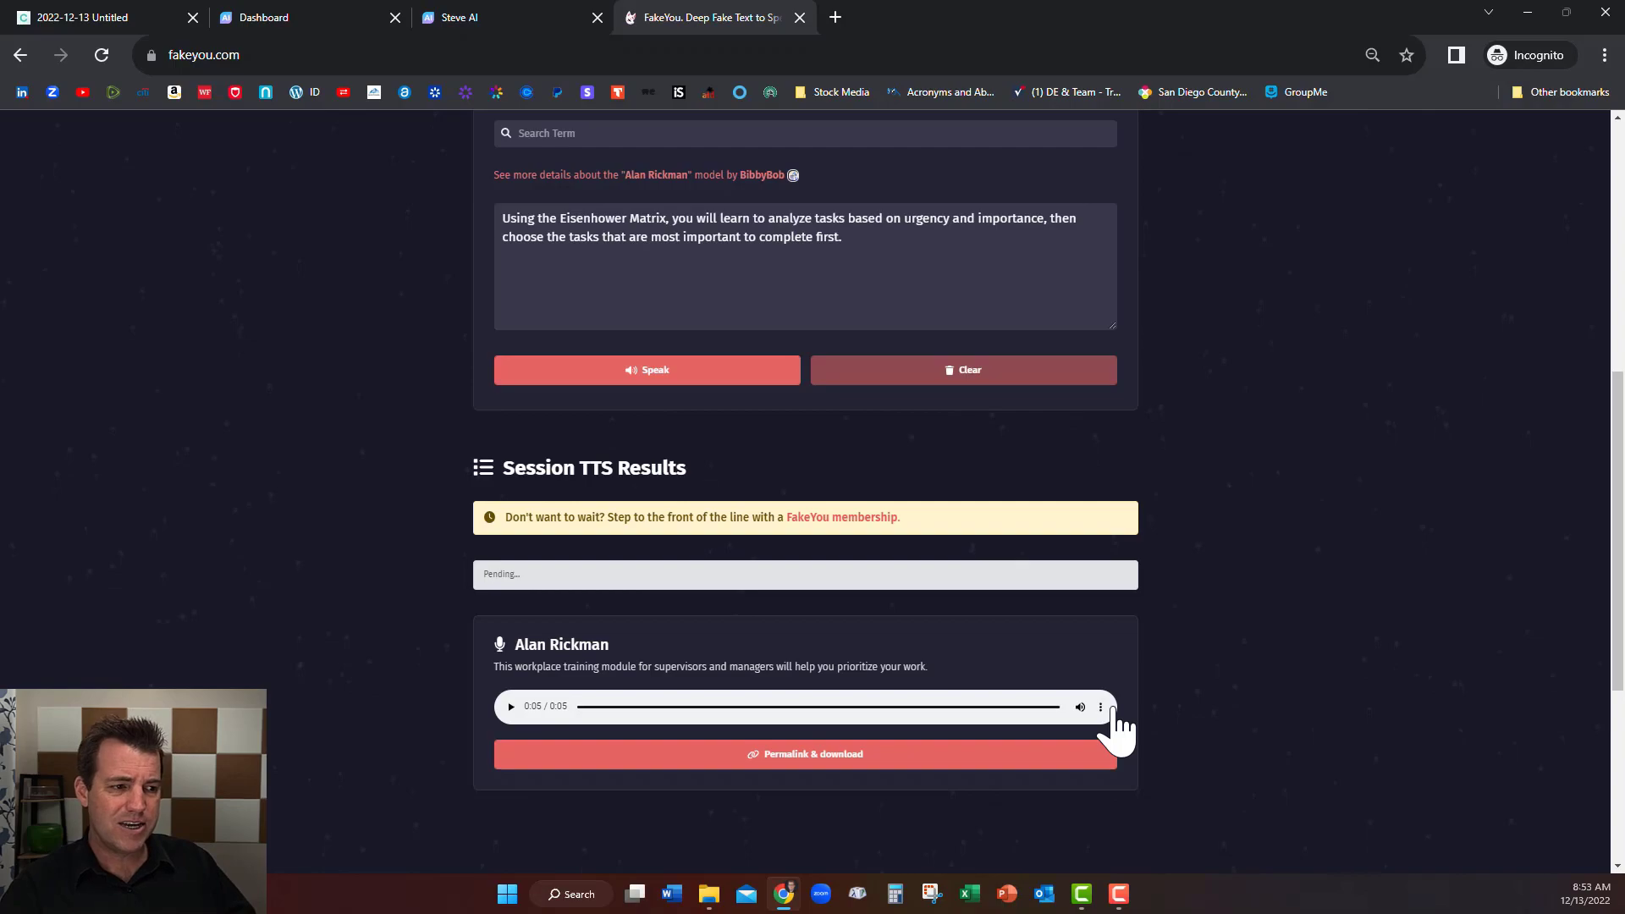
Step: Download the Alan Rickman audio clip of the first script sentence from the session results
scroll(1176, 715, "down", 3)
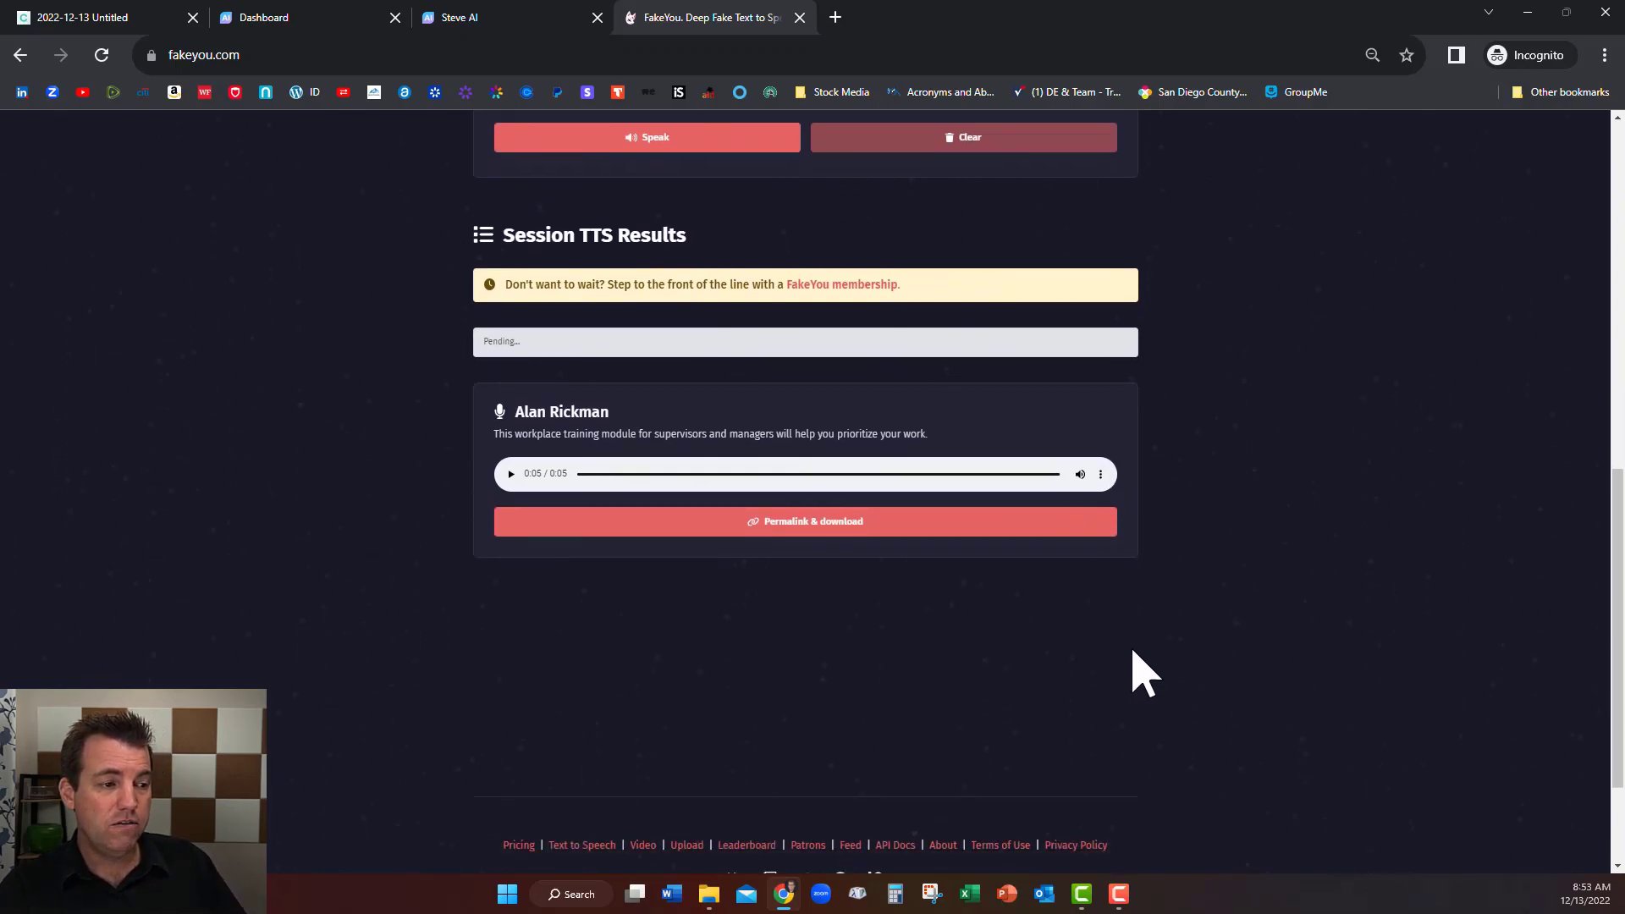
scroll(929, 602, "down", 2)
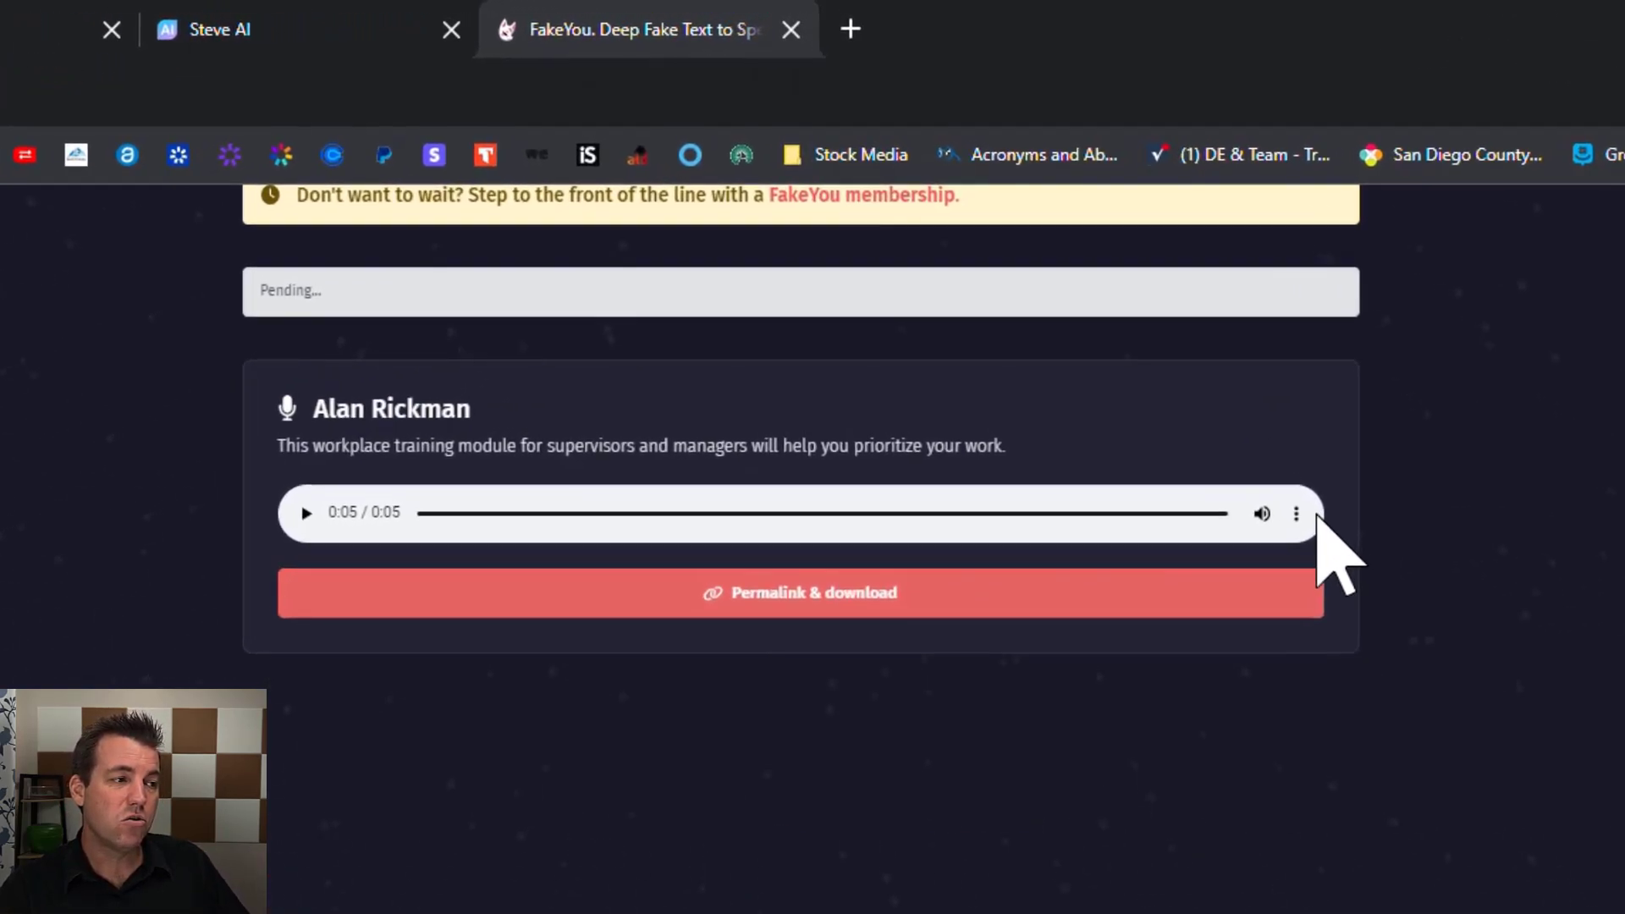
left_click(1297, 515)
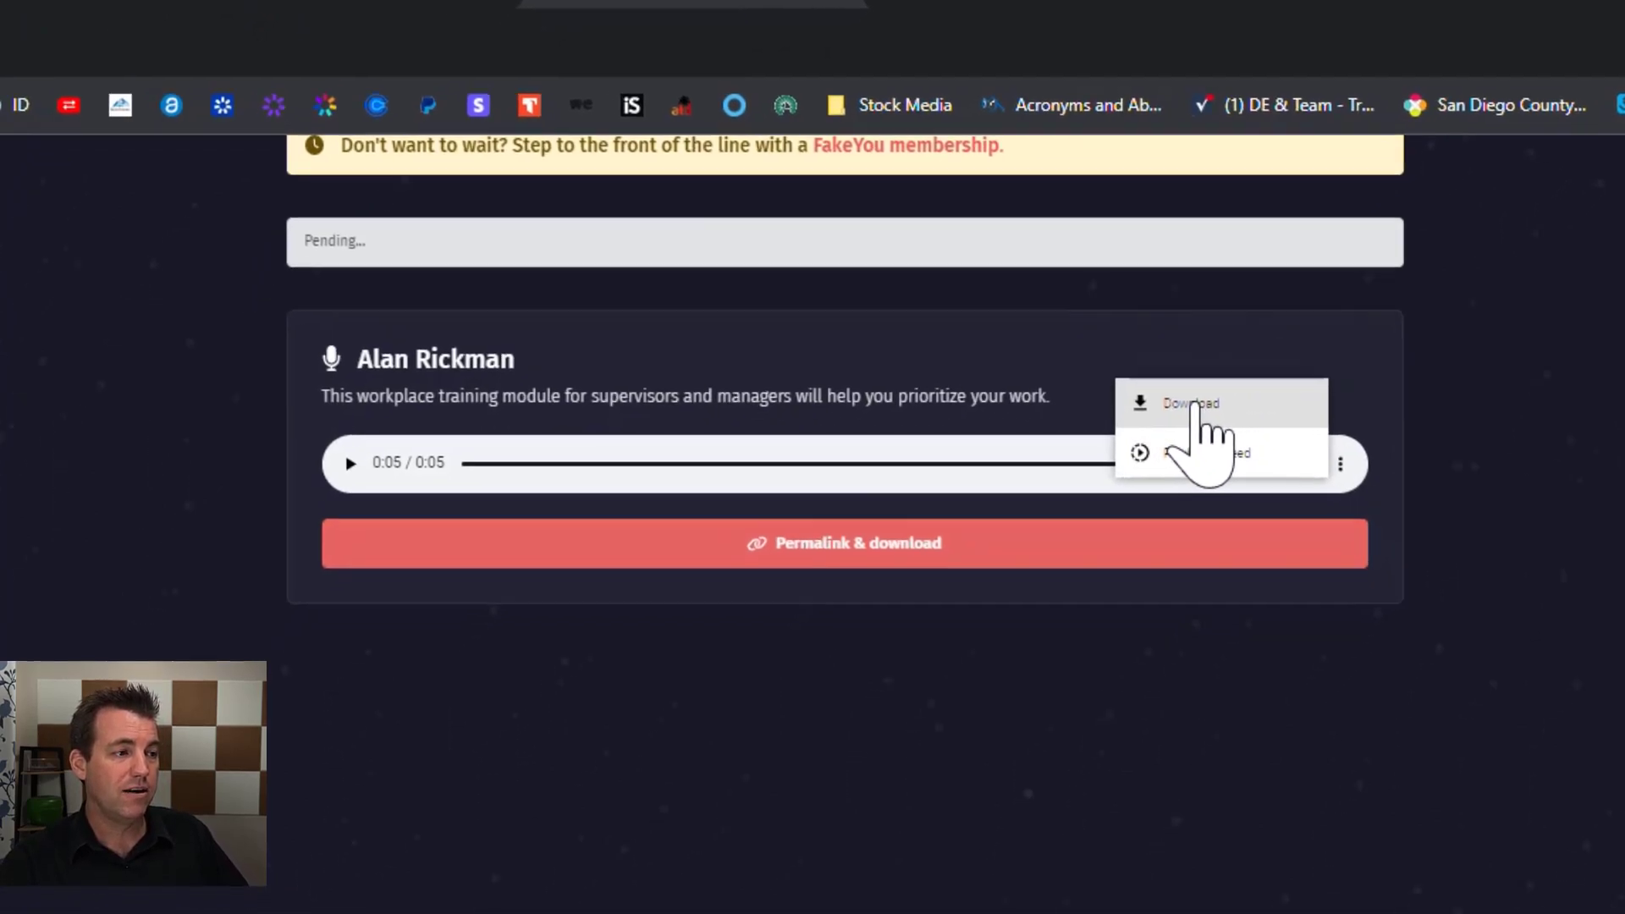
left_click(1149, 456)
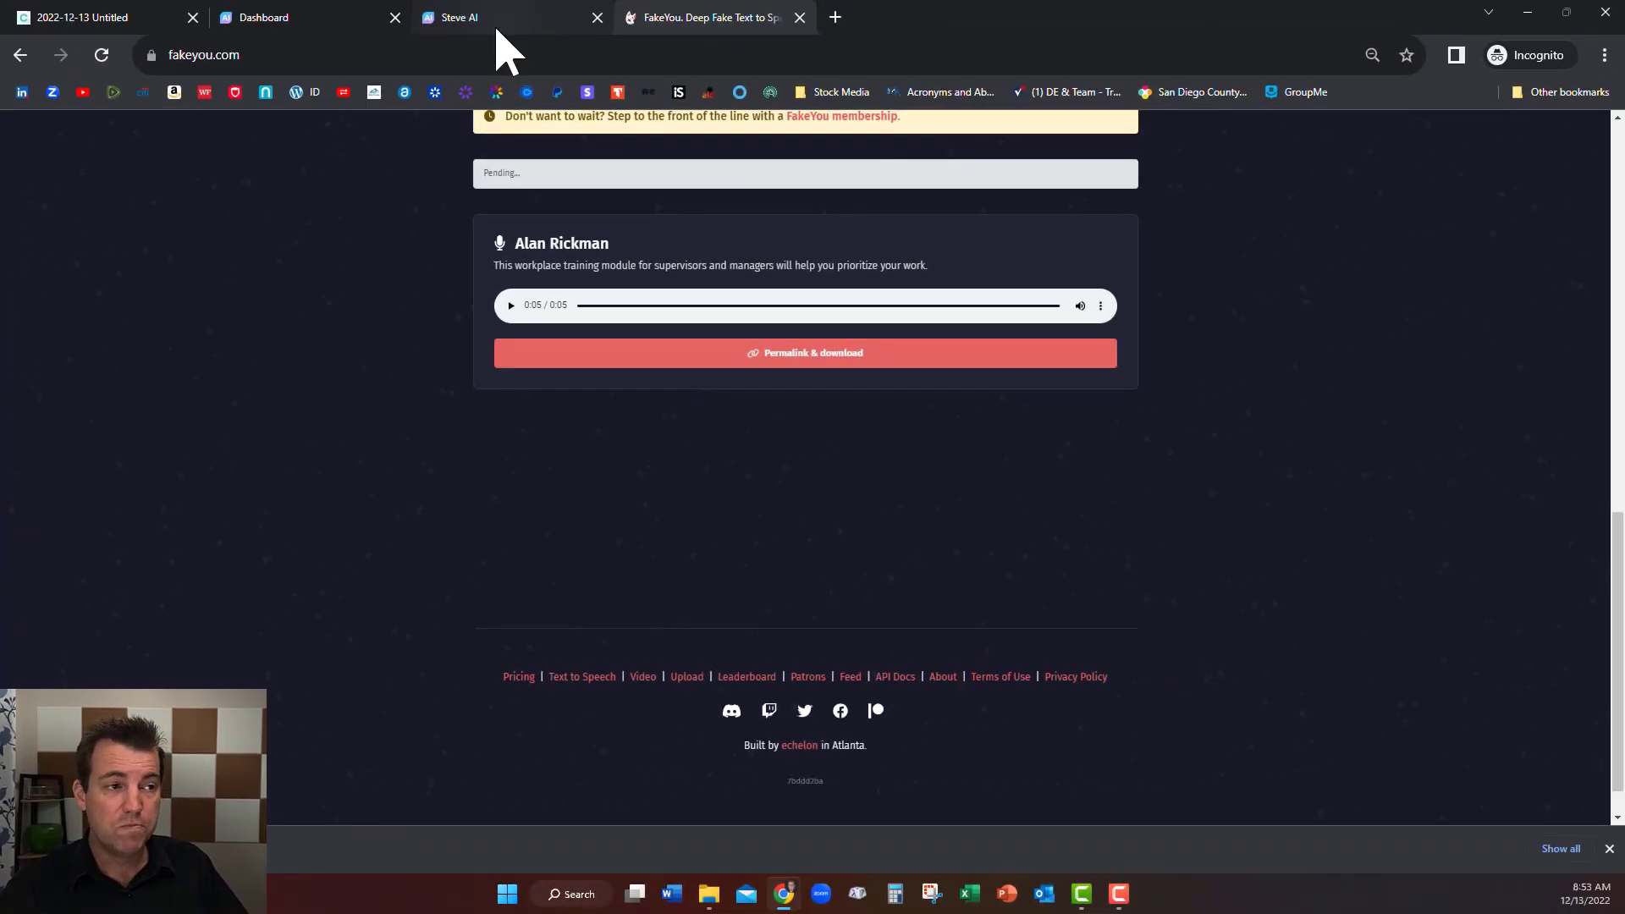
Step: Check the video export progress in Steve AI and browse the Fun and Writing template categories on Copy.ai's home page
left_click(498, 17)
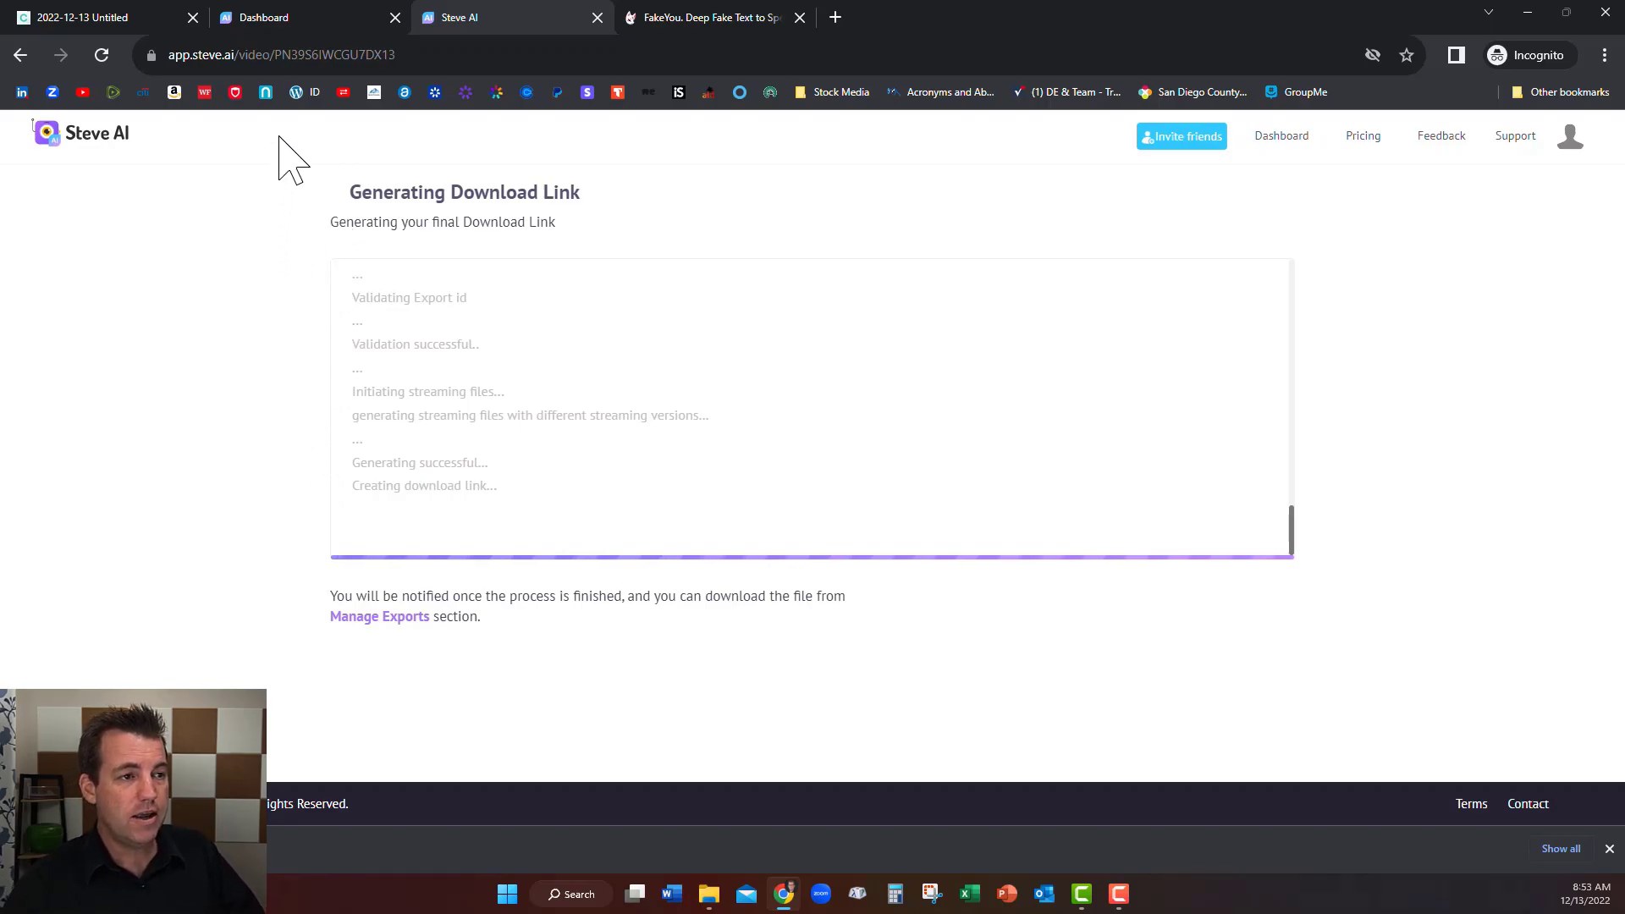
left_click(90, 19)
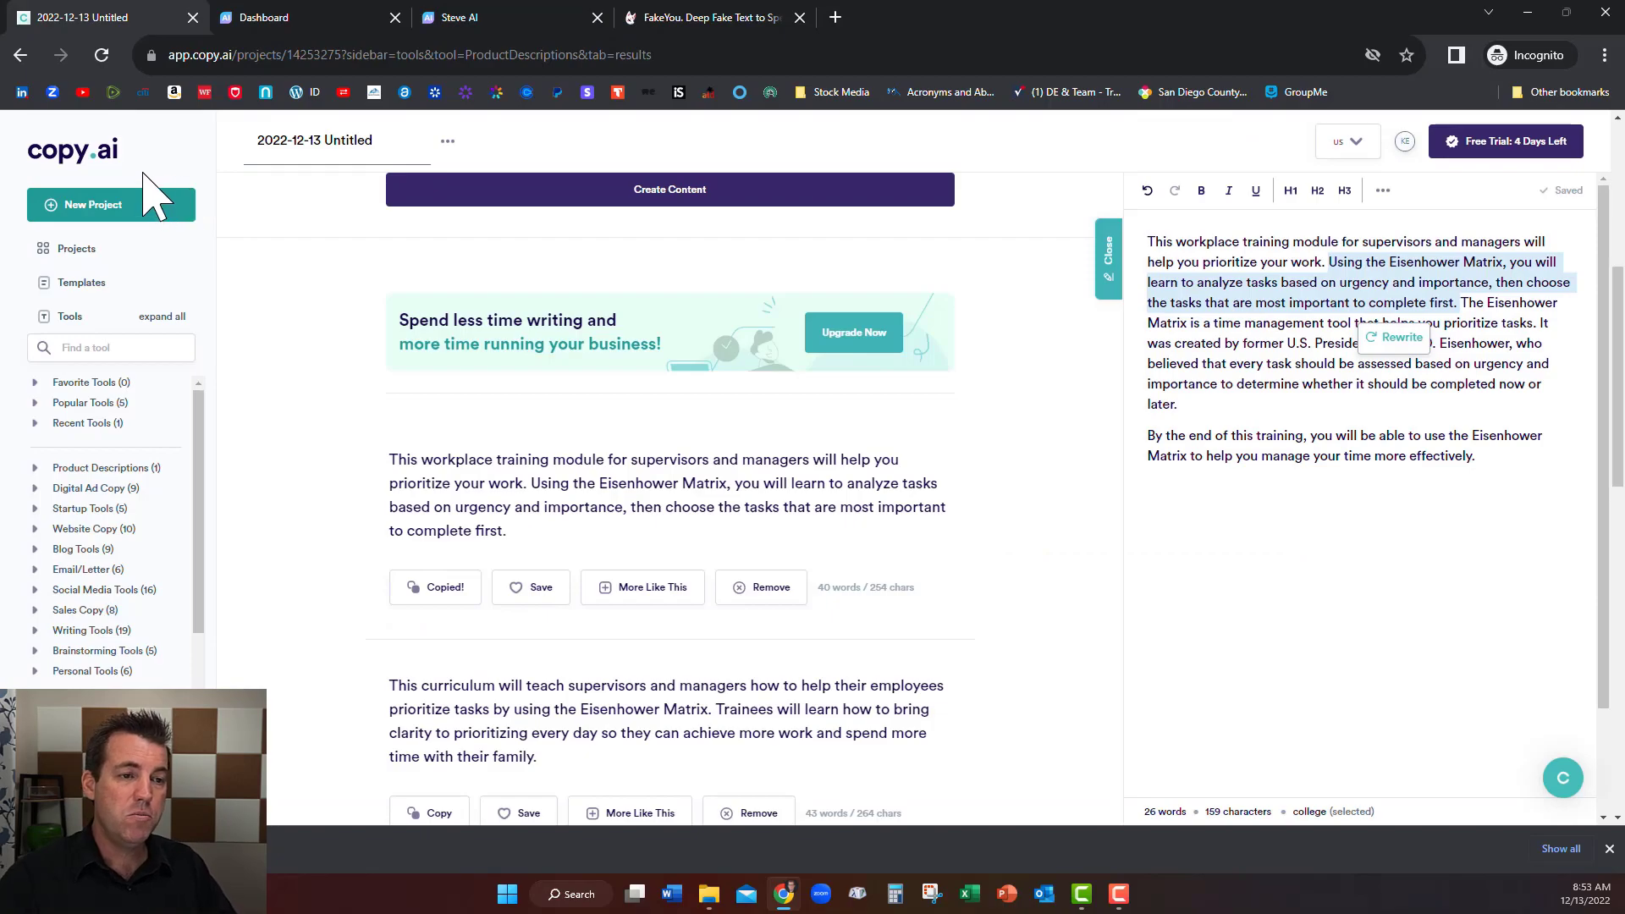
left_click(311, 303)
scroll(313, 305, "up", 1)
scroll(306, 288, "up", 4)
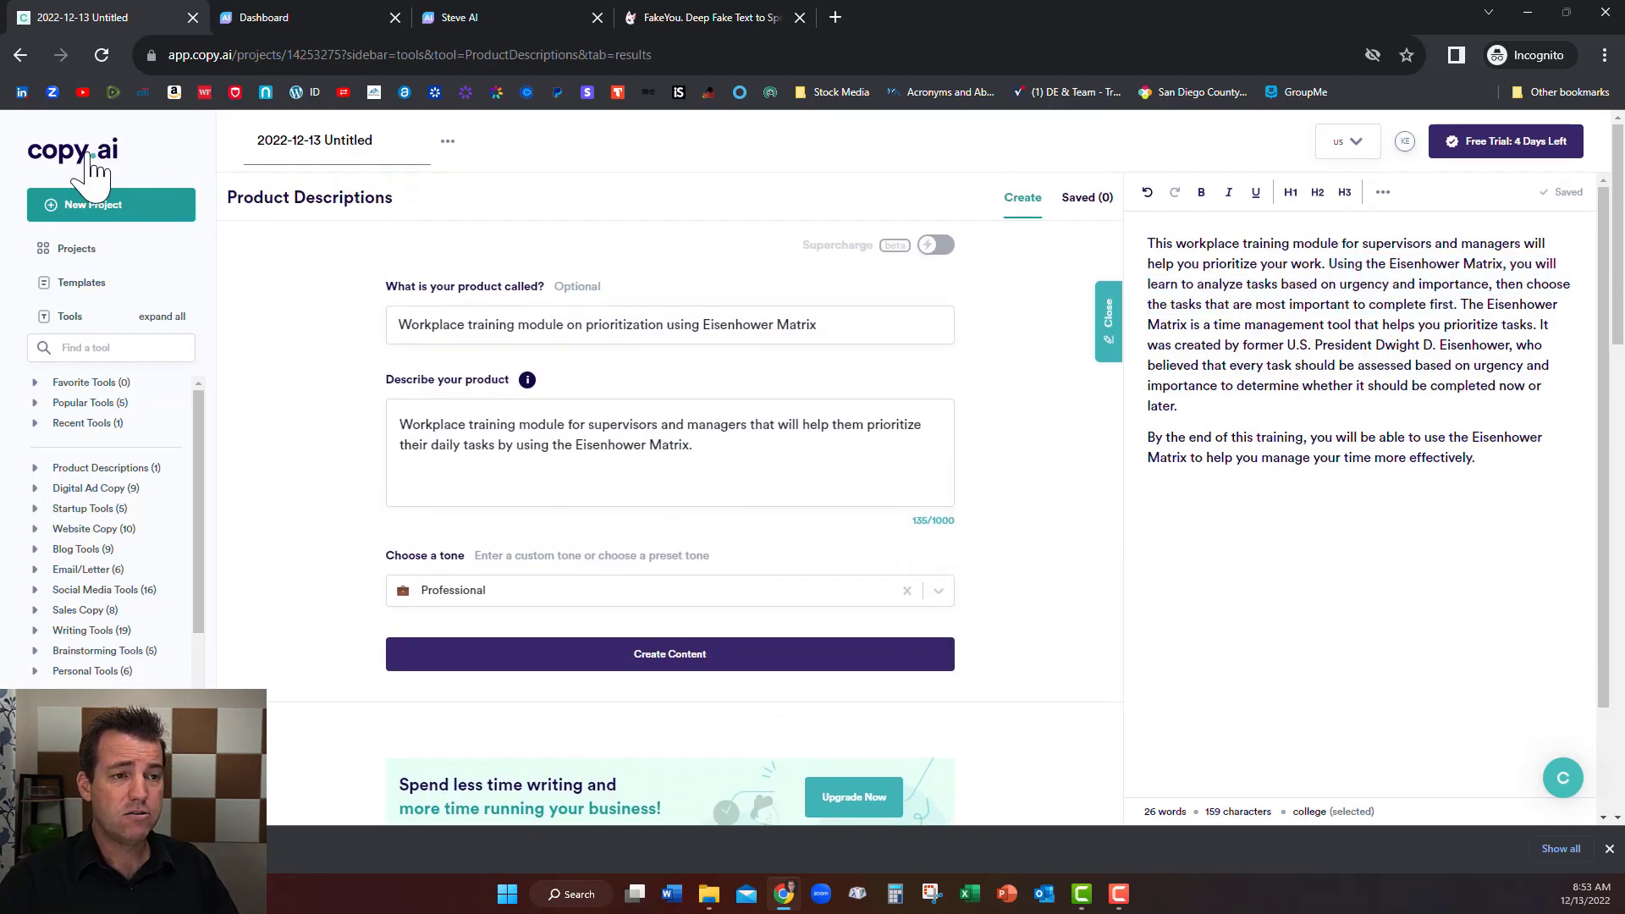
left_click(91, 163)
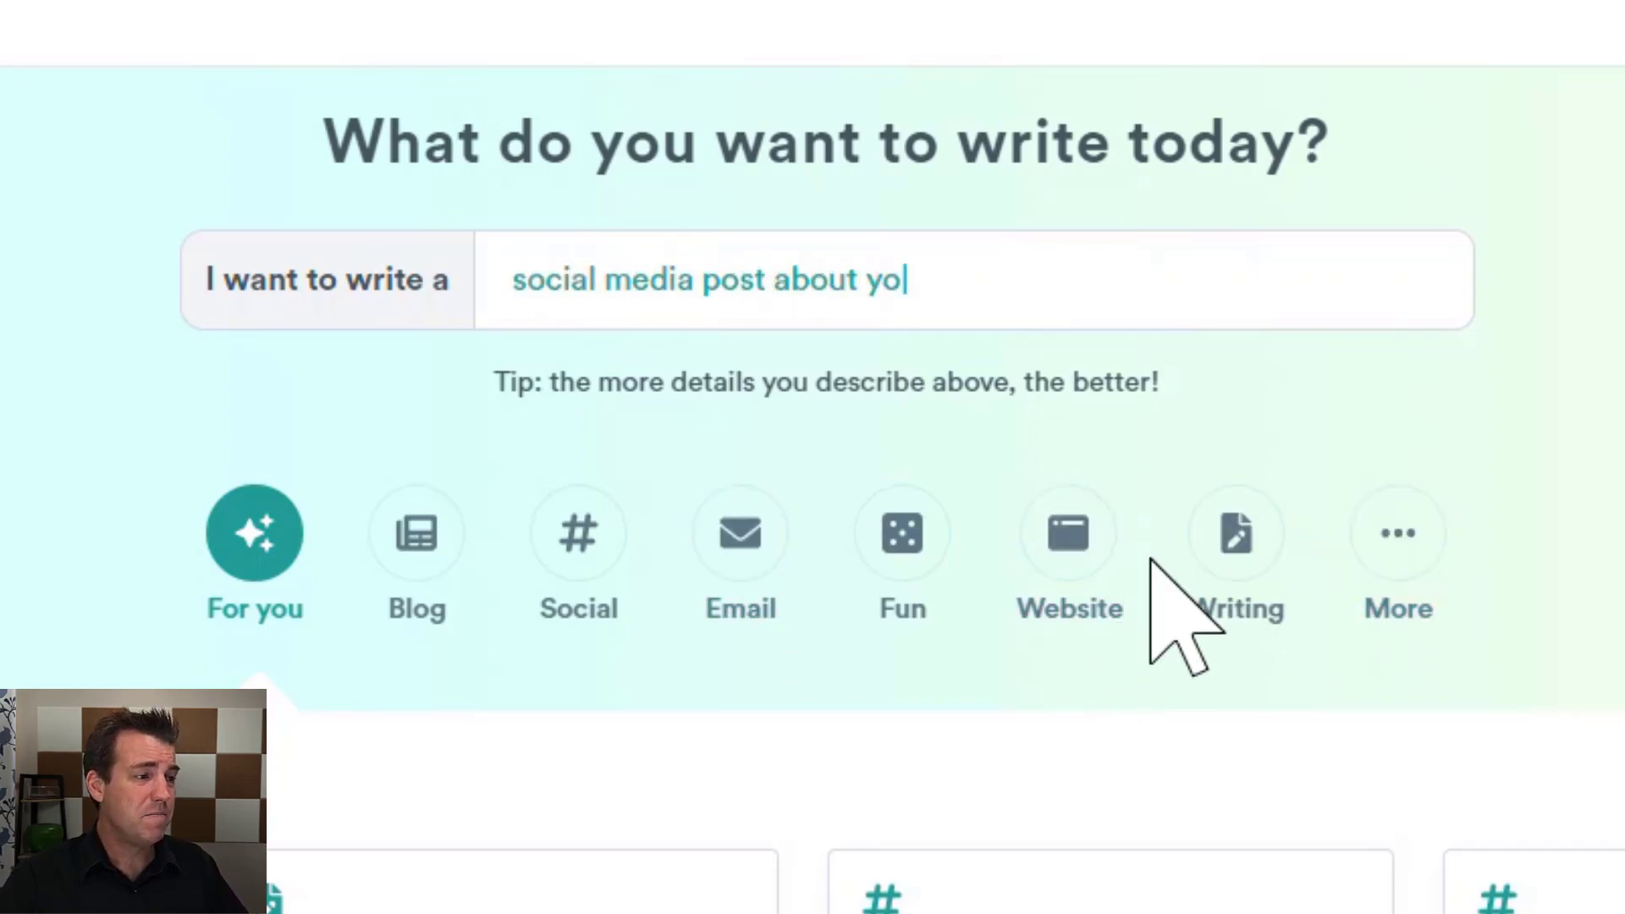
left_click(906, 550)
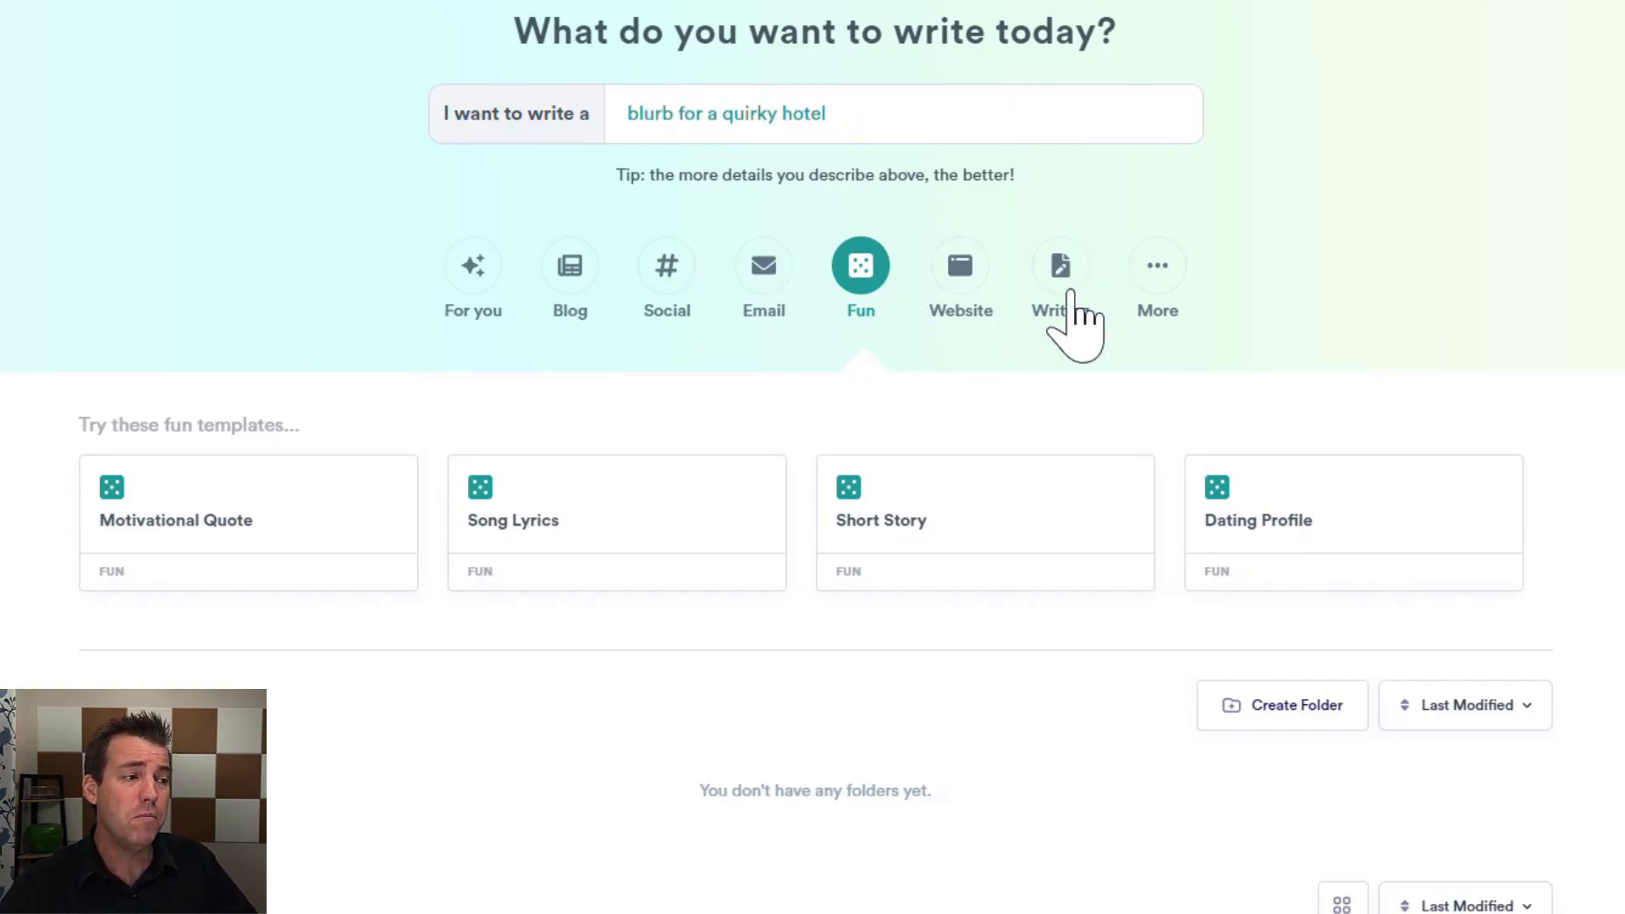
left_click(1065, 276)
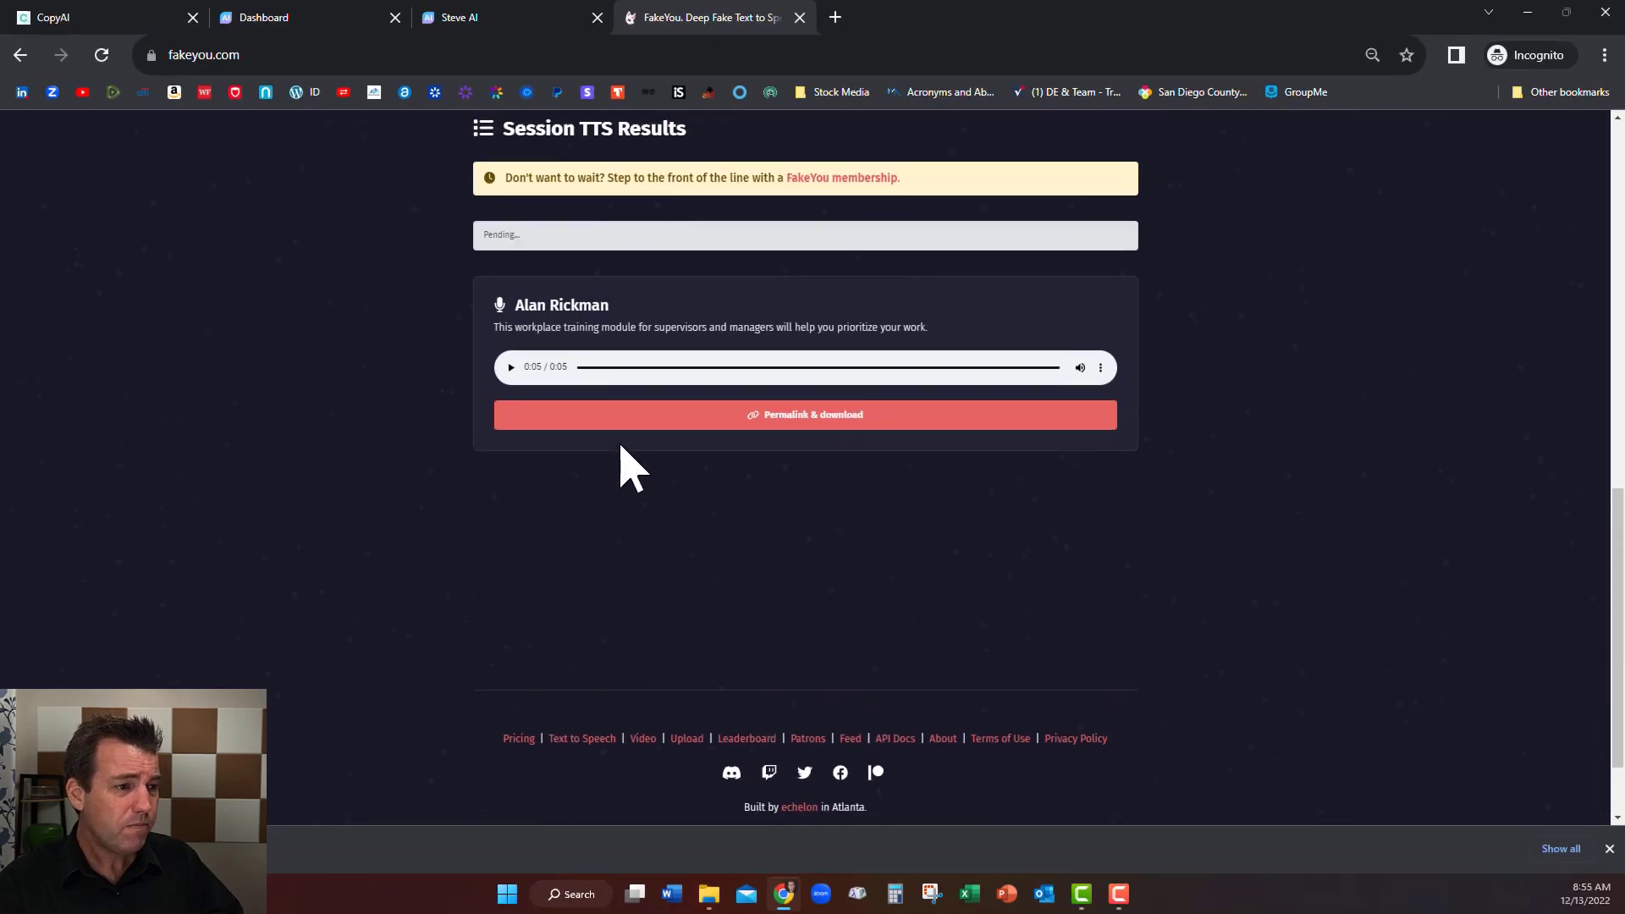
Step: Recheck the Steve AI export and play FakeYou's Alan Rickman speech for the second script sentence, starting "Using the Eisenhower Matrix"
scroll(630, 470, "up", 3)
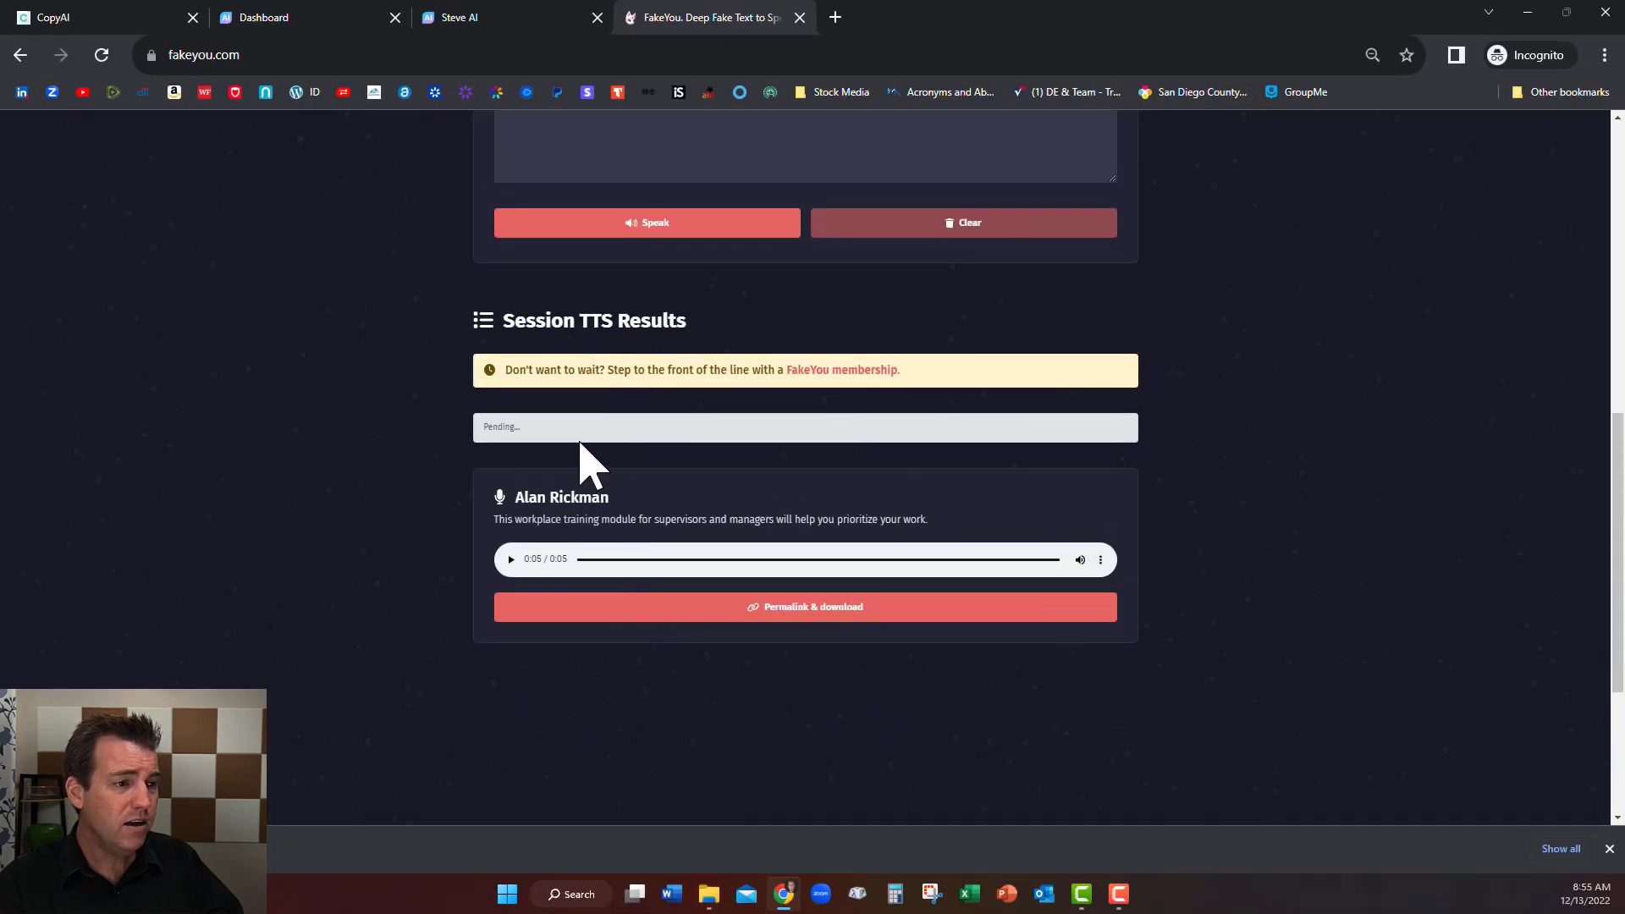
left_click(479, 19)
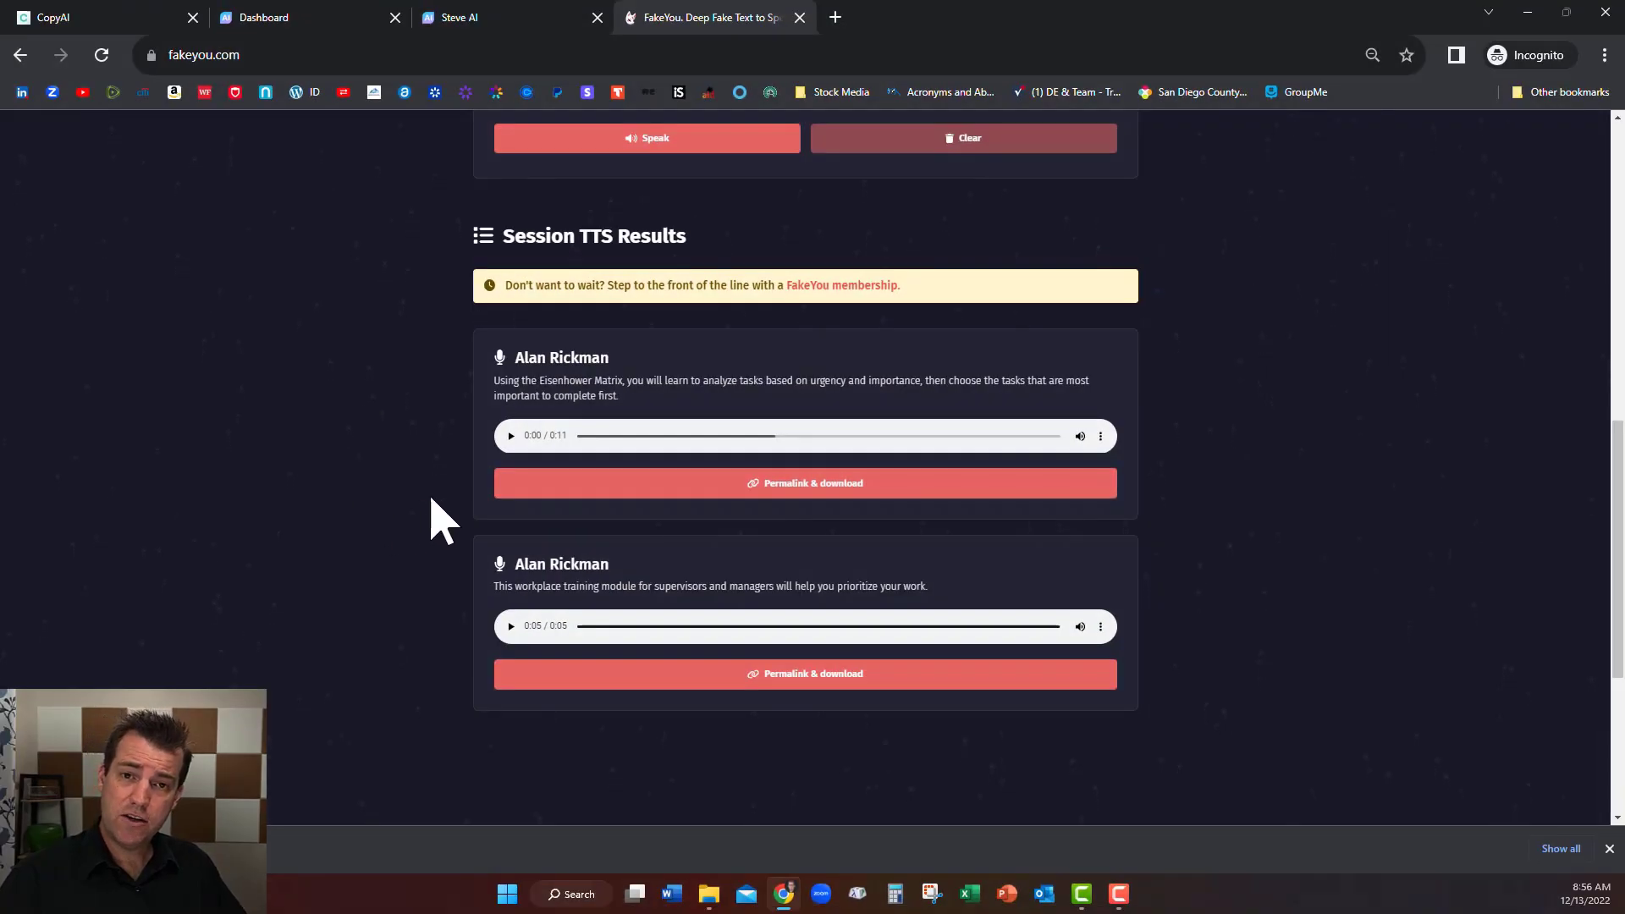
left_click(510, 436)
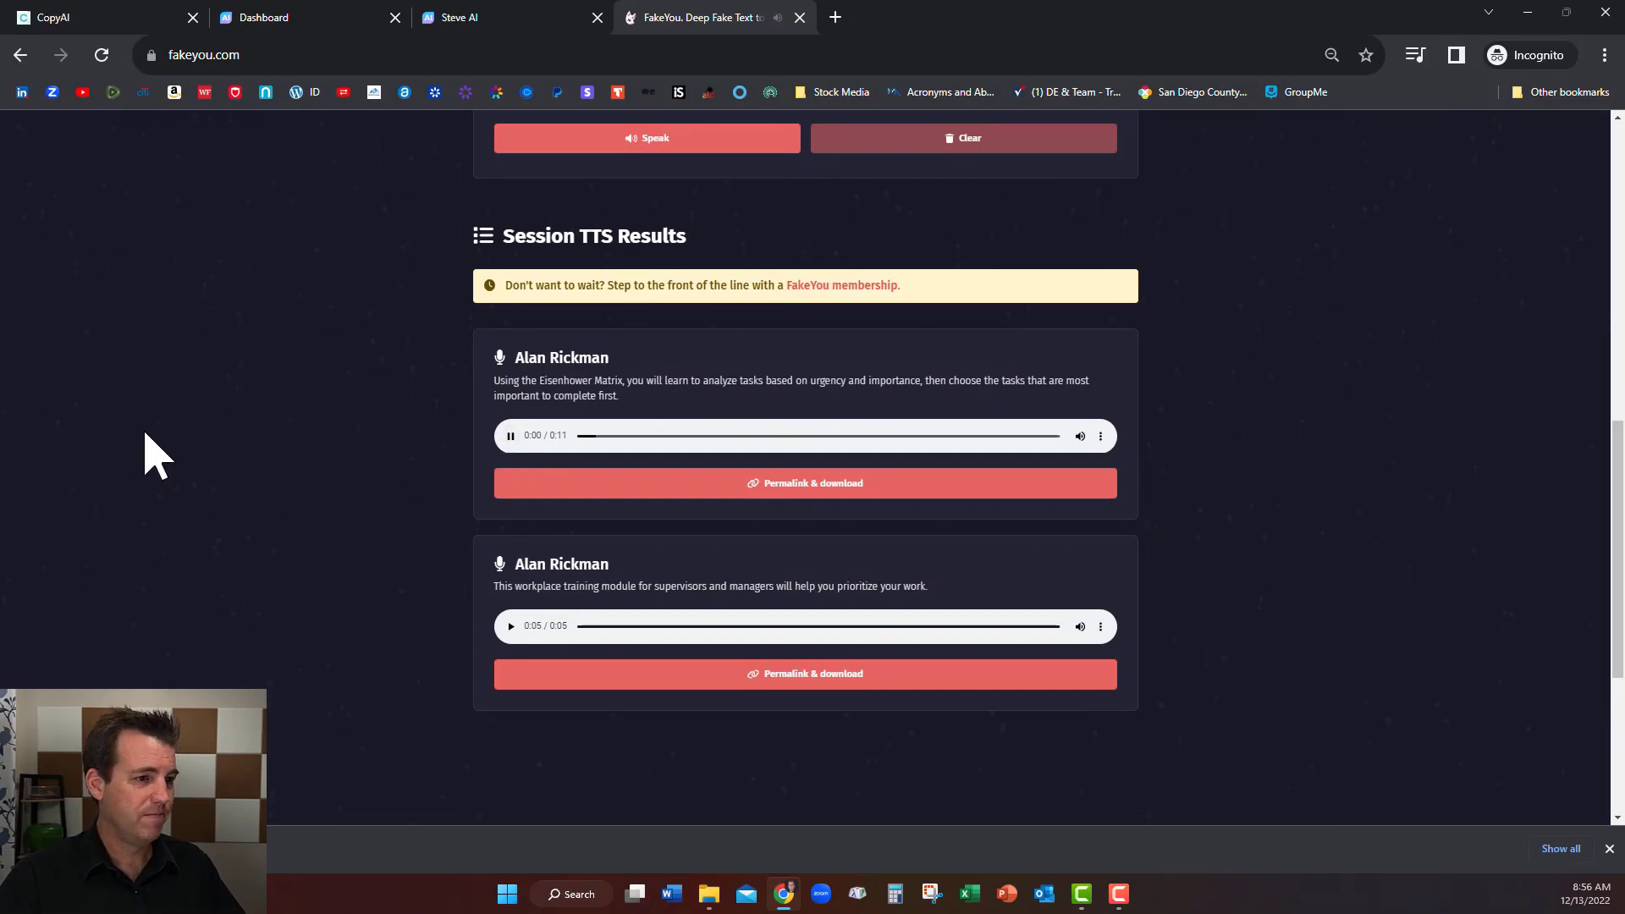